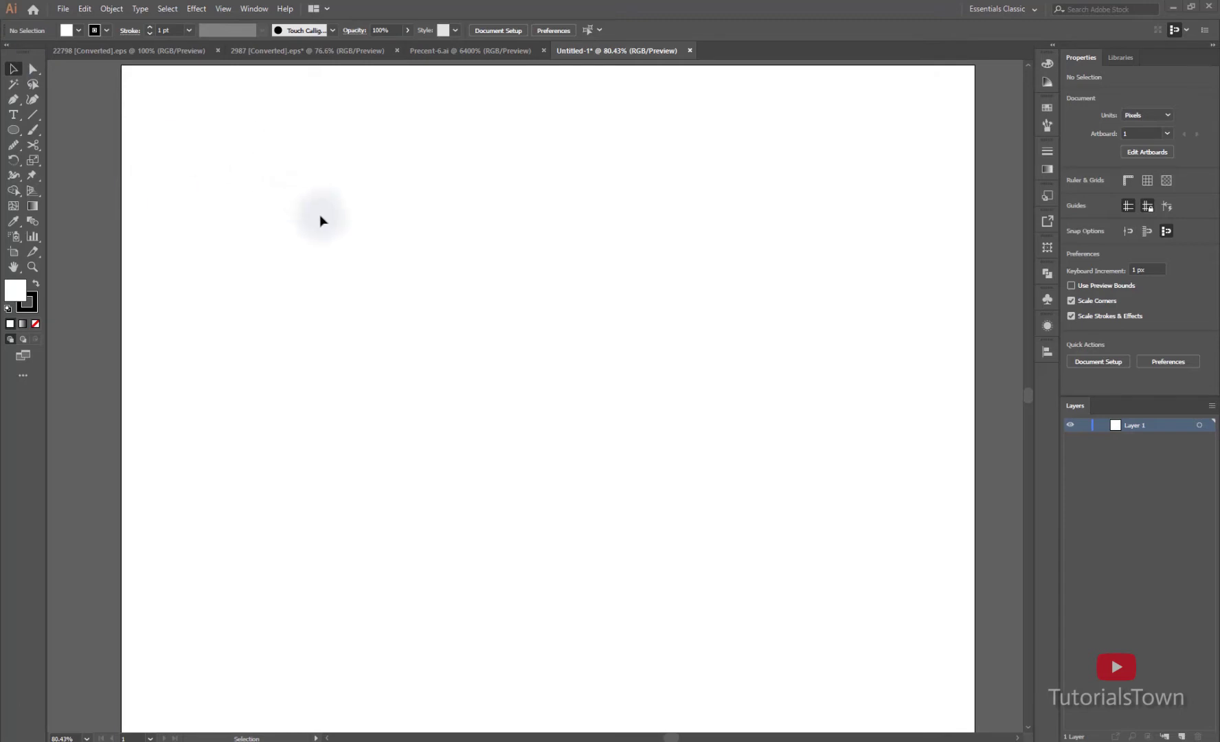
# Draw a full-width horizontal strip about 1279 × 76 px near the artboard's upper edge and a full-height vertical strip about 56 × 1023 px near its left side.
pyautogui.press('v')
pyautogui.click(12, 133)
pyautogui.moveTo(12, 132); pyautogui.dragTo(79, 131)
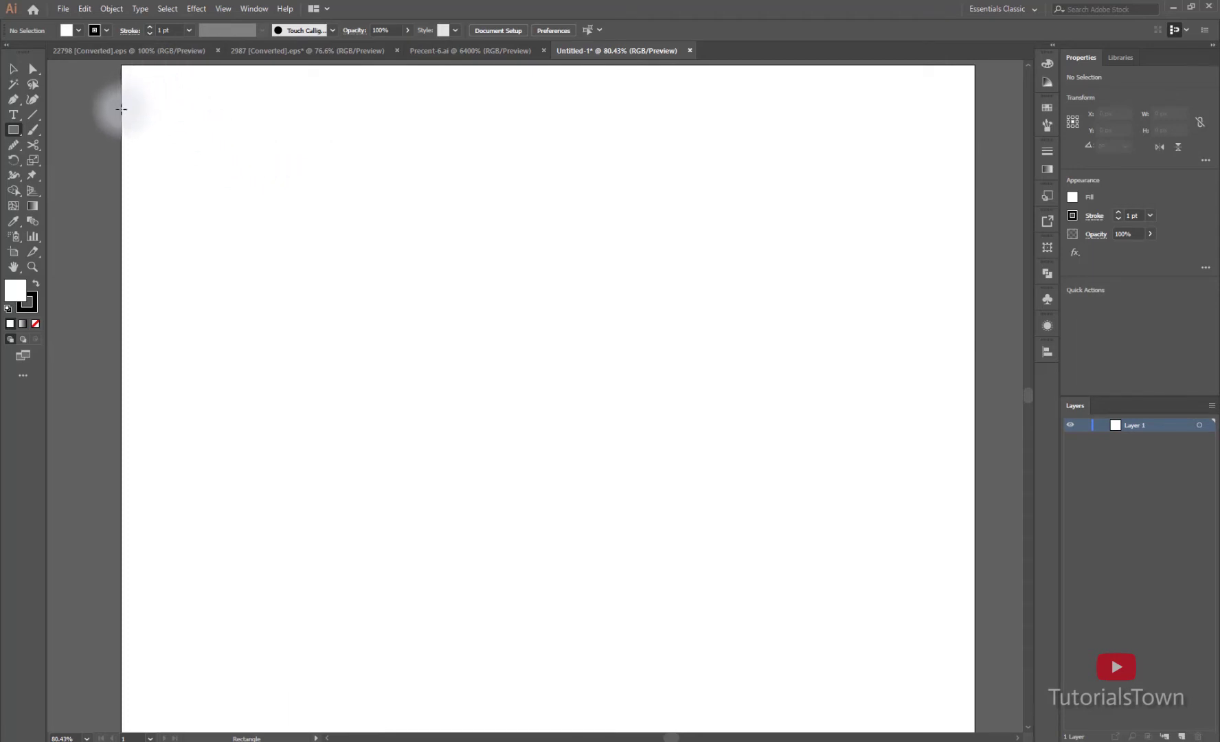
pyautogui.moveTo(121, 109); pyautogui.dragTo(973, 159)
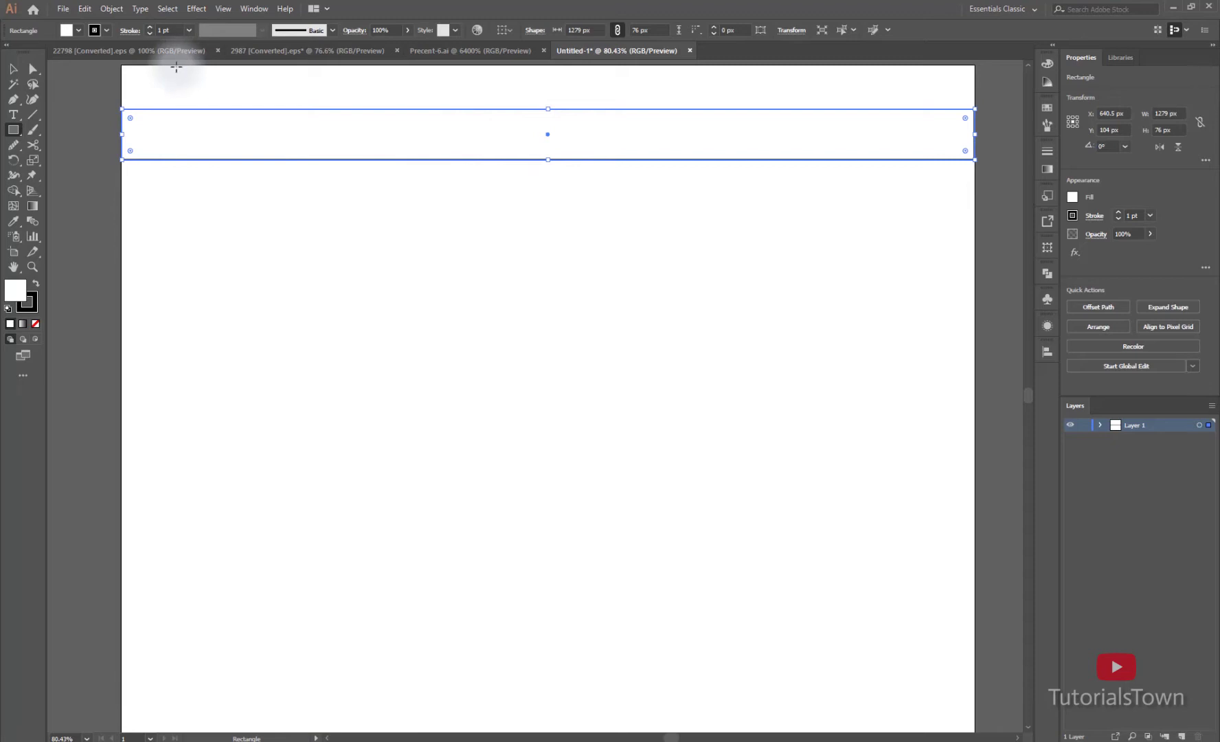
pyautogui.moveTo(177, 65); pyautogui.dragTo(213, 646)
# Draw a second full-width horizontal strip about 1280 × 77 px below the first one and deselect it.
pyautogui.scroll(3, 371, 345)
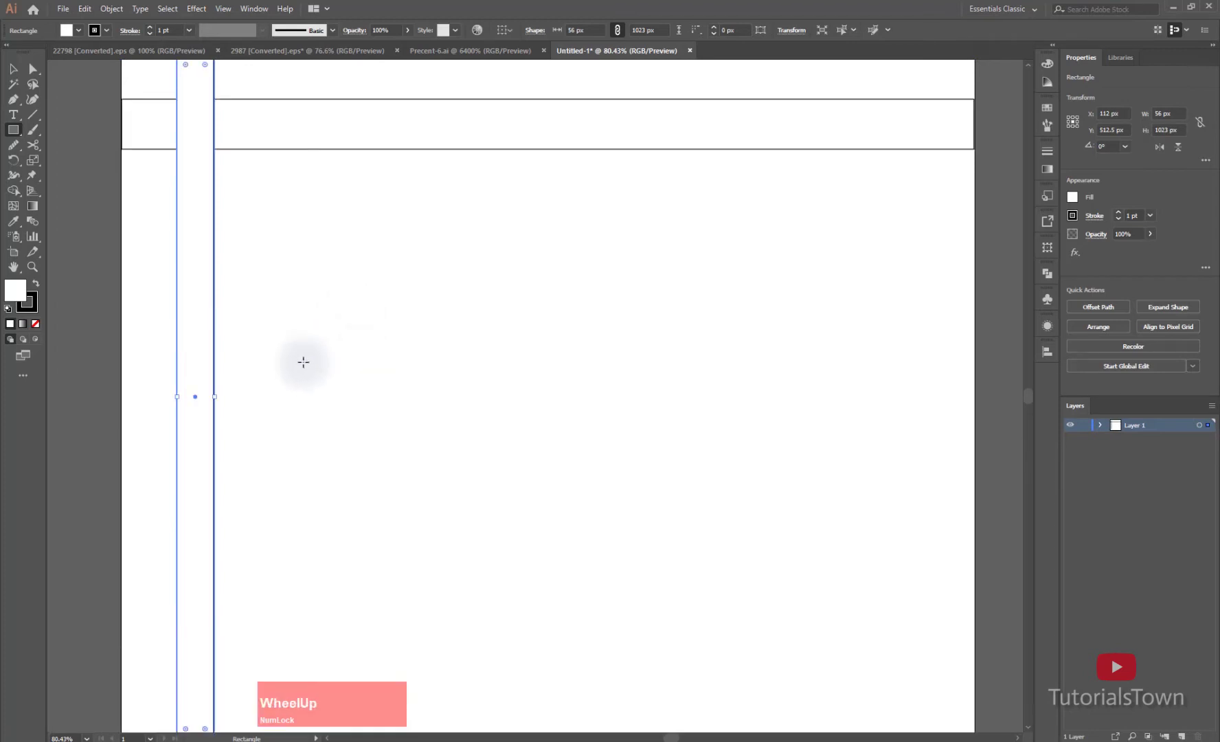
pyautogui.moveTo(123, 258); pyautogui.dragTo(975, 308)
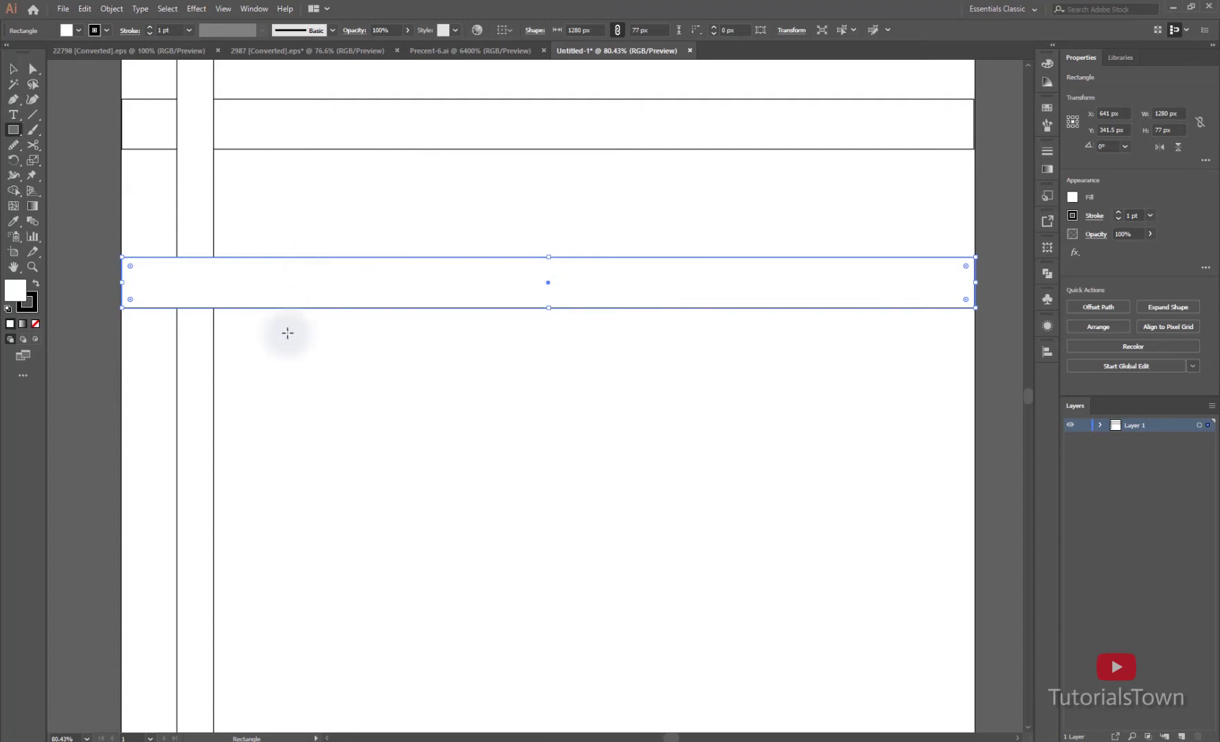
pyautogui.click(405, 346)
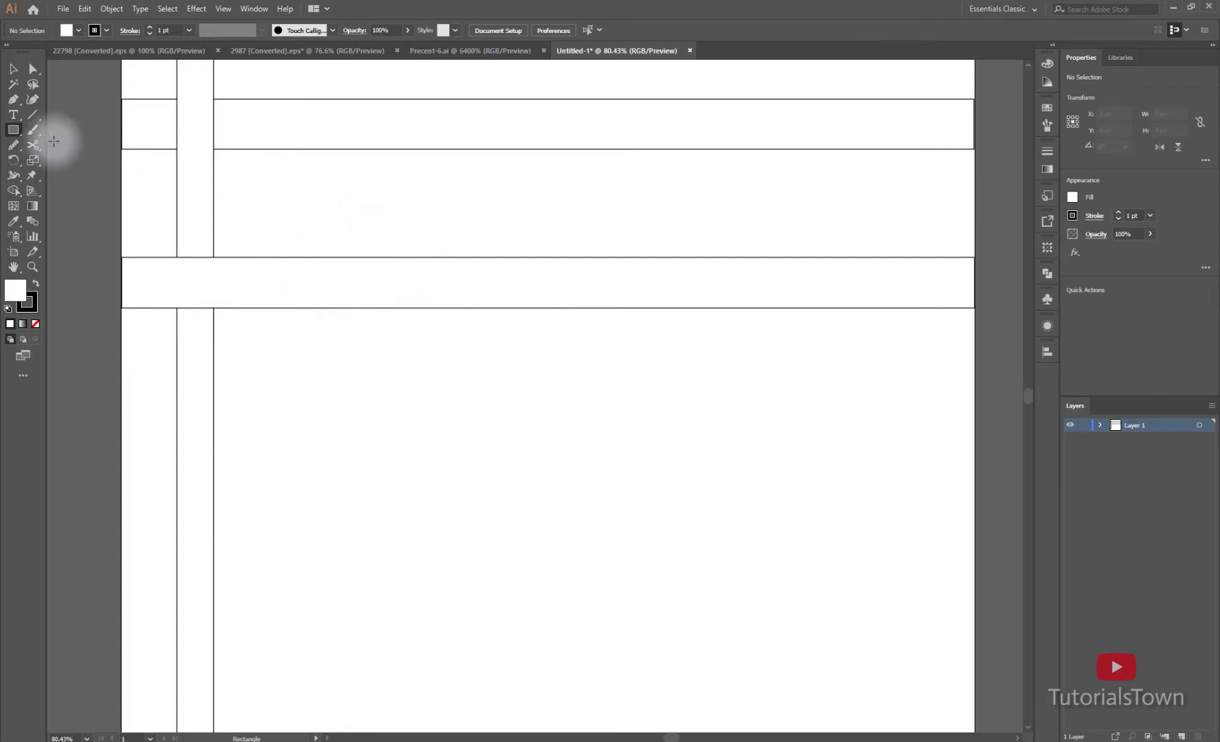
# Draw three squares of about 125 px each: one between the two horizontal strips and two side by side below the lower strip.
pyautogui.moveTo(13, 129); pyautogui.dragTo(61, 201)
pyautogui.moveTo(64, 145)
pyautogui.mouseDown()
pyautogui.moveTo(70, 159)
pyautogui.moveTo(77, 131)
pyautogui.mouseUp()
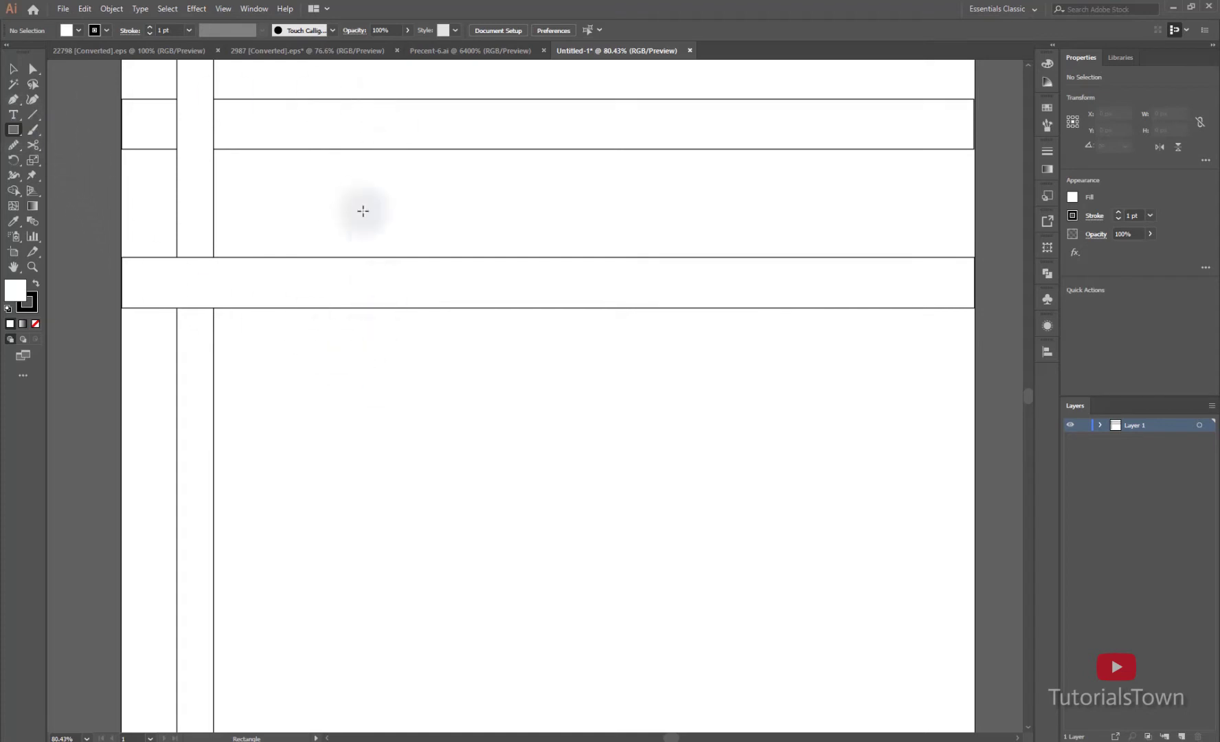
pyautogui.press('Num_Lock')
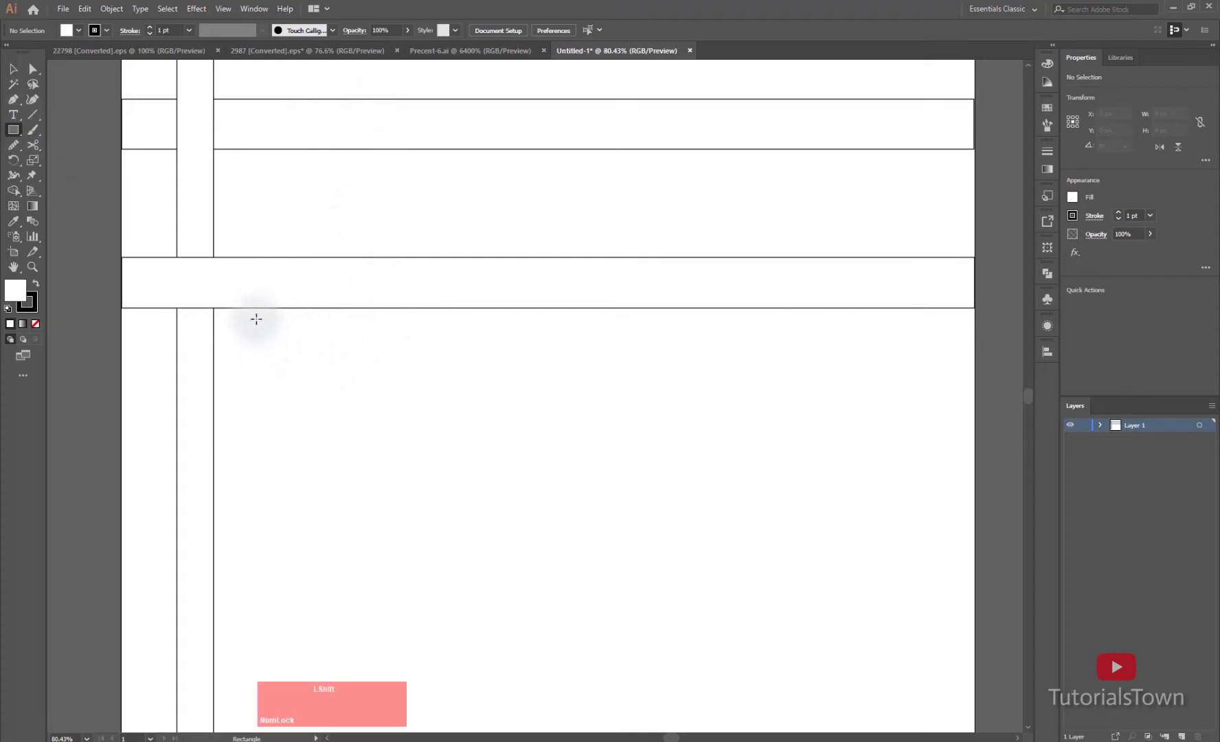
pyautogui.moveTo(247, 317); pyautogui.dragTo(274, 401)
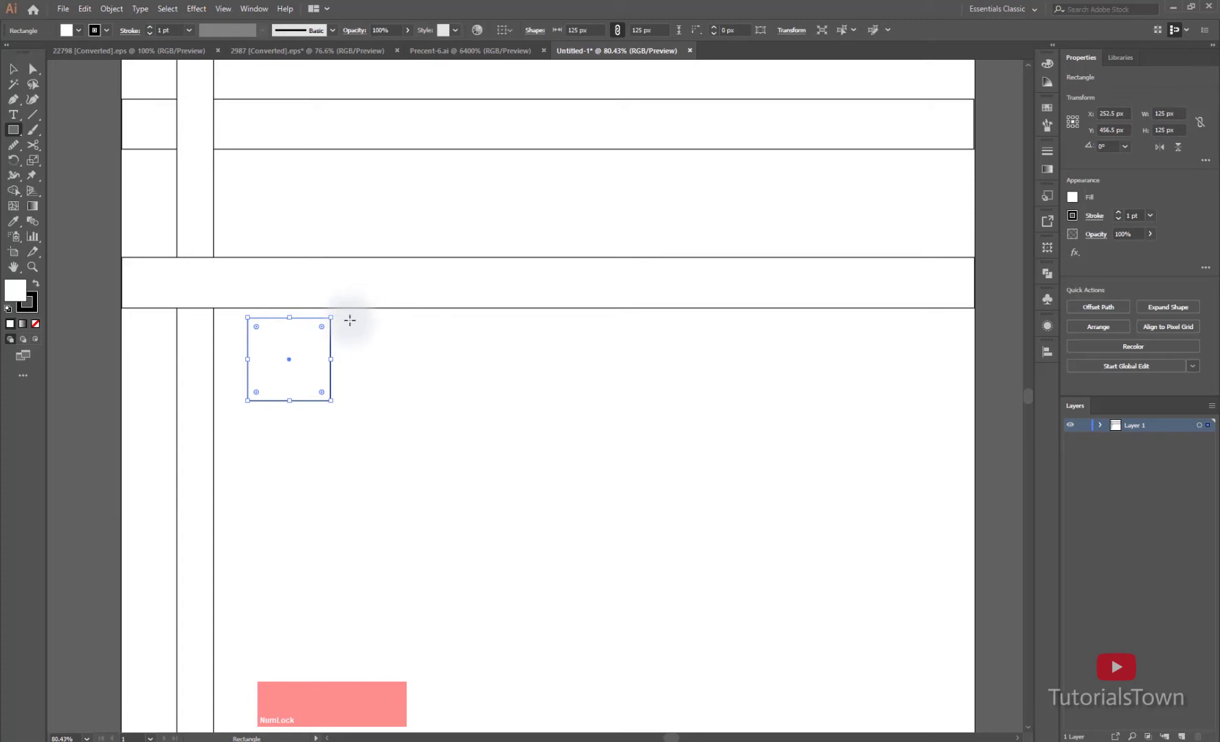
pyautogui.moveTo(330, 159); pyautogui.dragTo(401, 243)
pyautogui.moveTo(395, 327); pyautogui.dragTo(480, 412)
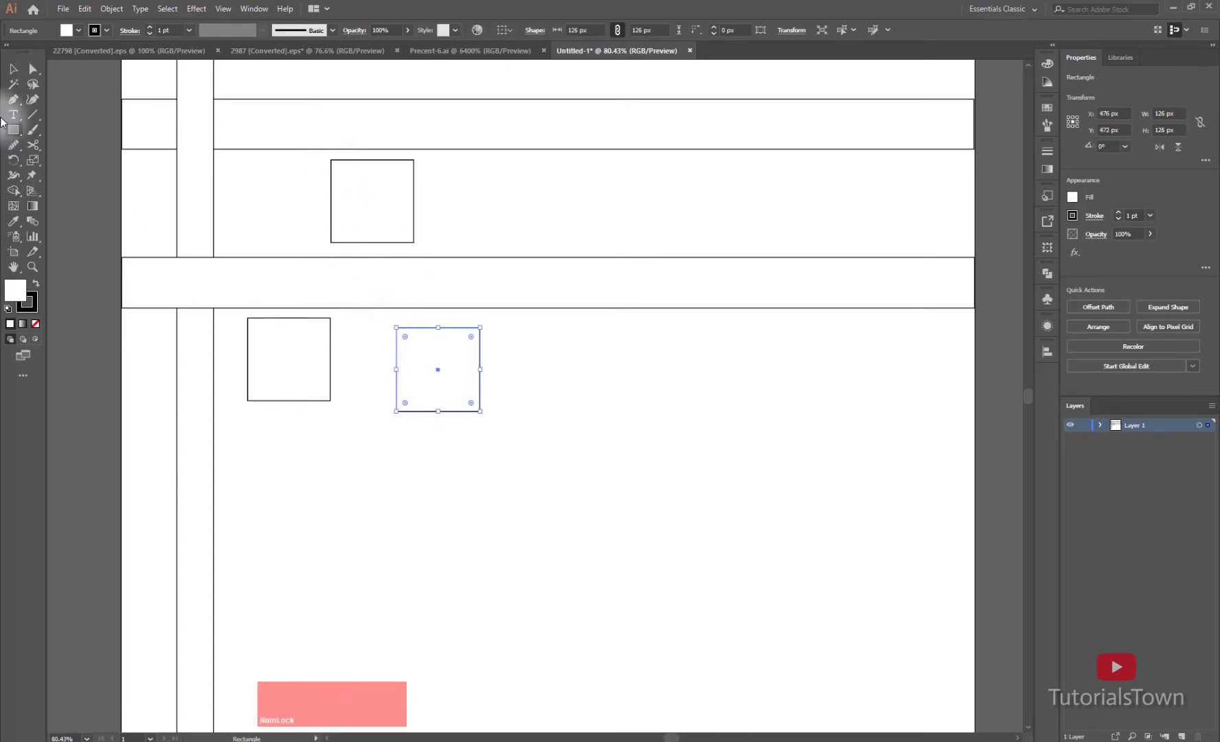
# Draw a flat ellipse about 380 × 73 px between the horizontal strips and a circle about 136 px wide beside the lower squares.
pyautogui.moveTo(12, 130); pyautogui.dragTo(65, 162)
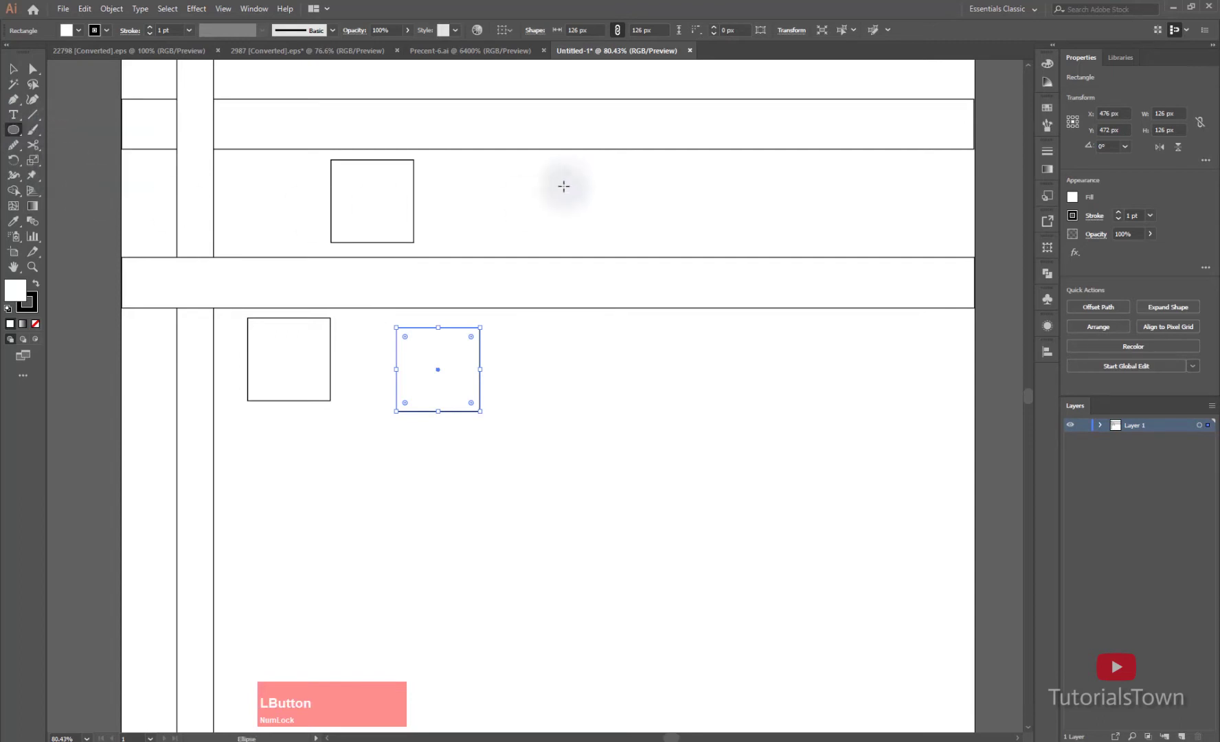
pyautogui.moveTo(472, 167); pyautogui.dragTo(725, 216)
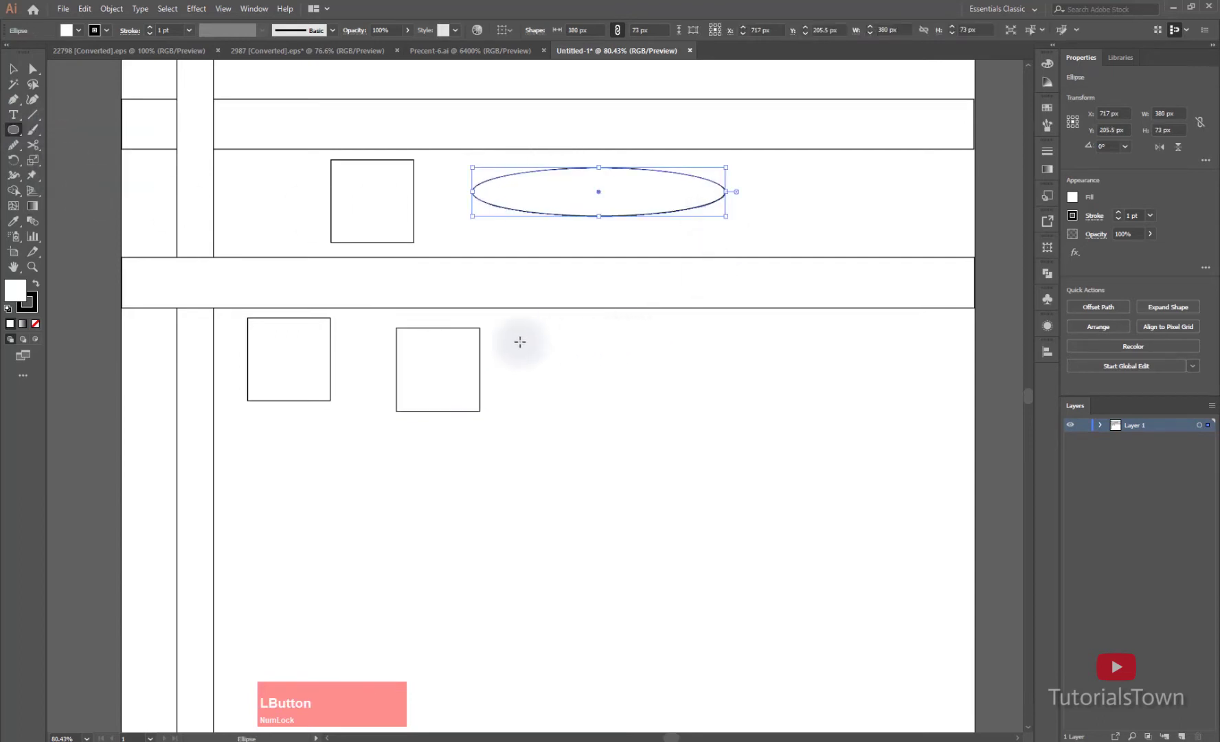
pyautogui.moveTo(512, 331); pyautogui.dragTo(555, 419)
# Draw a rounded rectangle about 362 × 66 px beside the circle and a rounded square about 164 px wide beneath it.
pyautogui.moveTo(8, 133); pyautogui.dragTo(62, 147)
pyautogui.moveTo(631, 325); pyautogui.dragTo(873, 370)
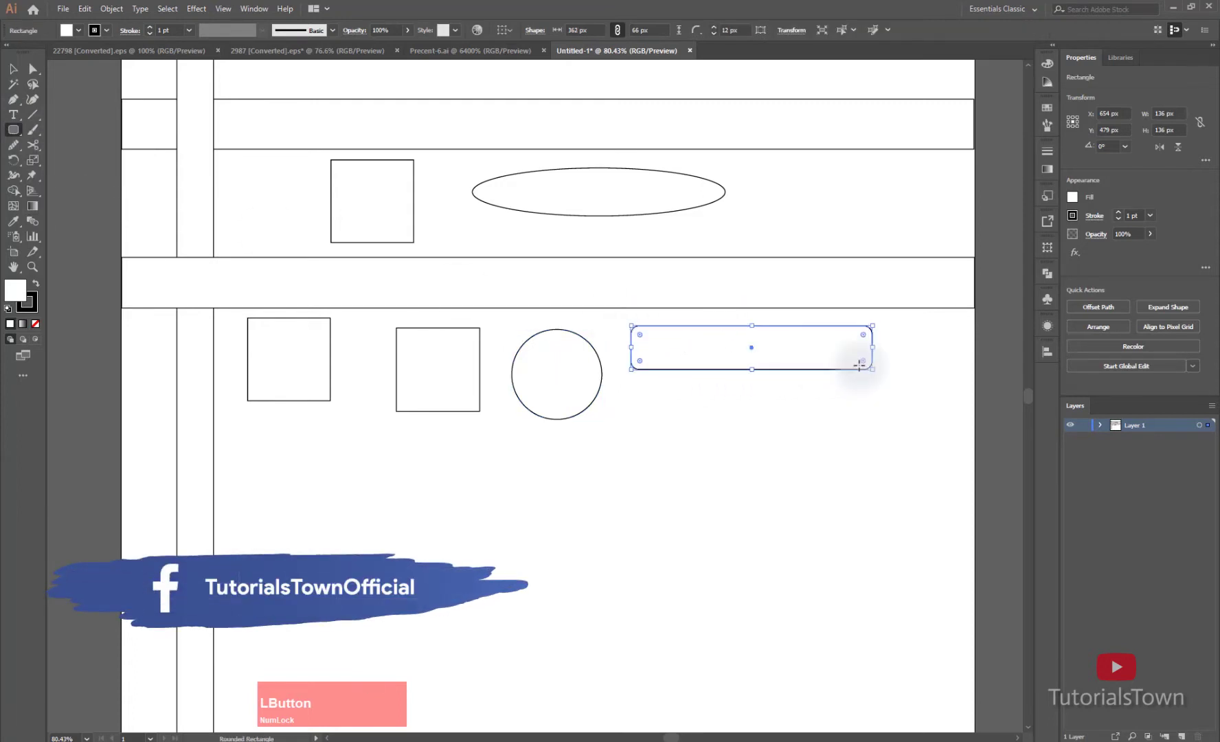
pyautogui.moveTo(631, 388); pyautogui.dragTo(718, 498)
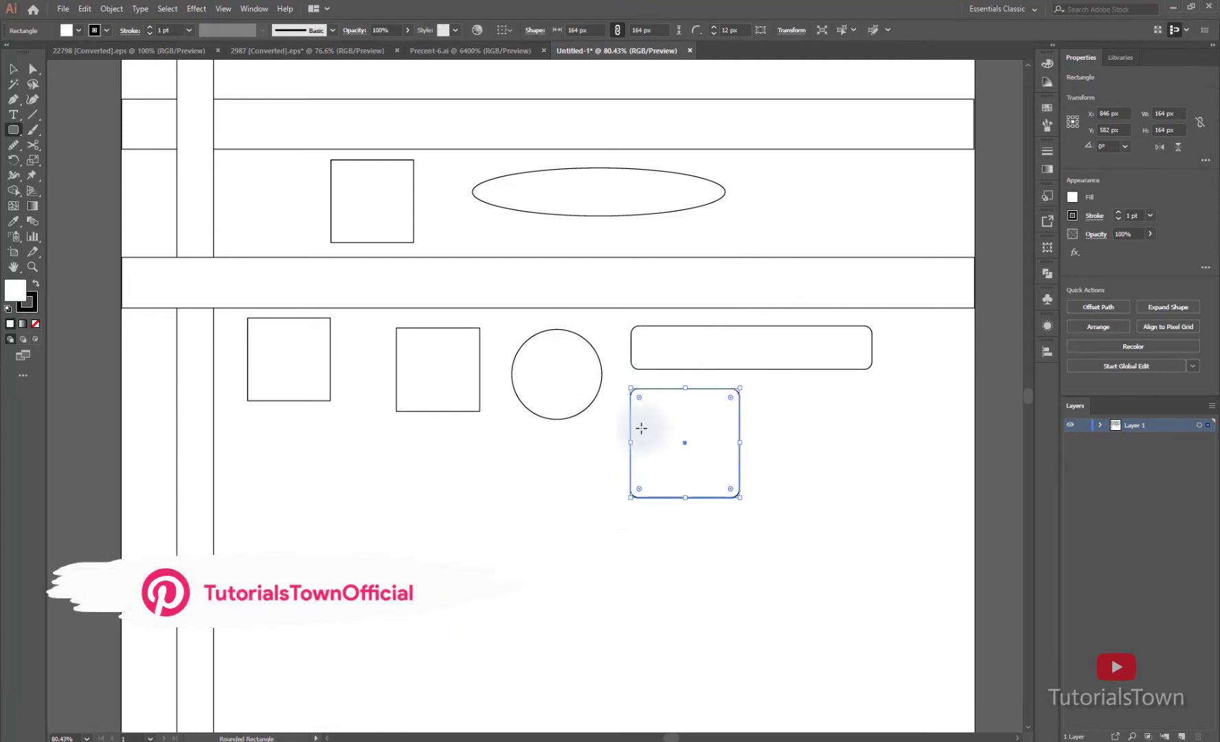
# Round the corners of the square beside the circle to about 11 px and those of the large rounded square to about 41 px.
pyautogui.click(443, 367)
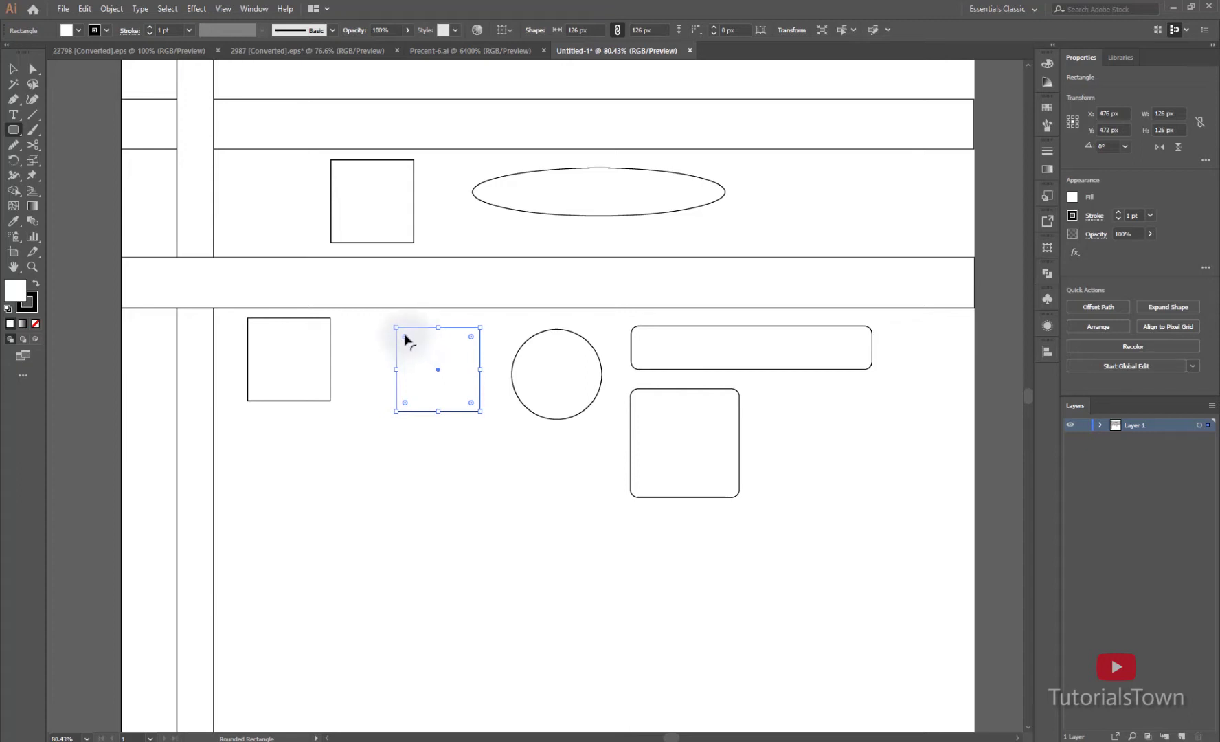
pyautogui.moveTo(405, 340)
pyautogui.mouseDown()
pyautogui.moveTo(436, 378)
pyautogui.moveTo(402, 329)
pyautogui.moveTo(431, 362)
pyautogui.moveTo(408, 338)
pyautogui.mouseUp()
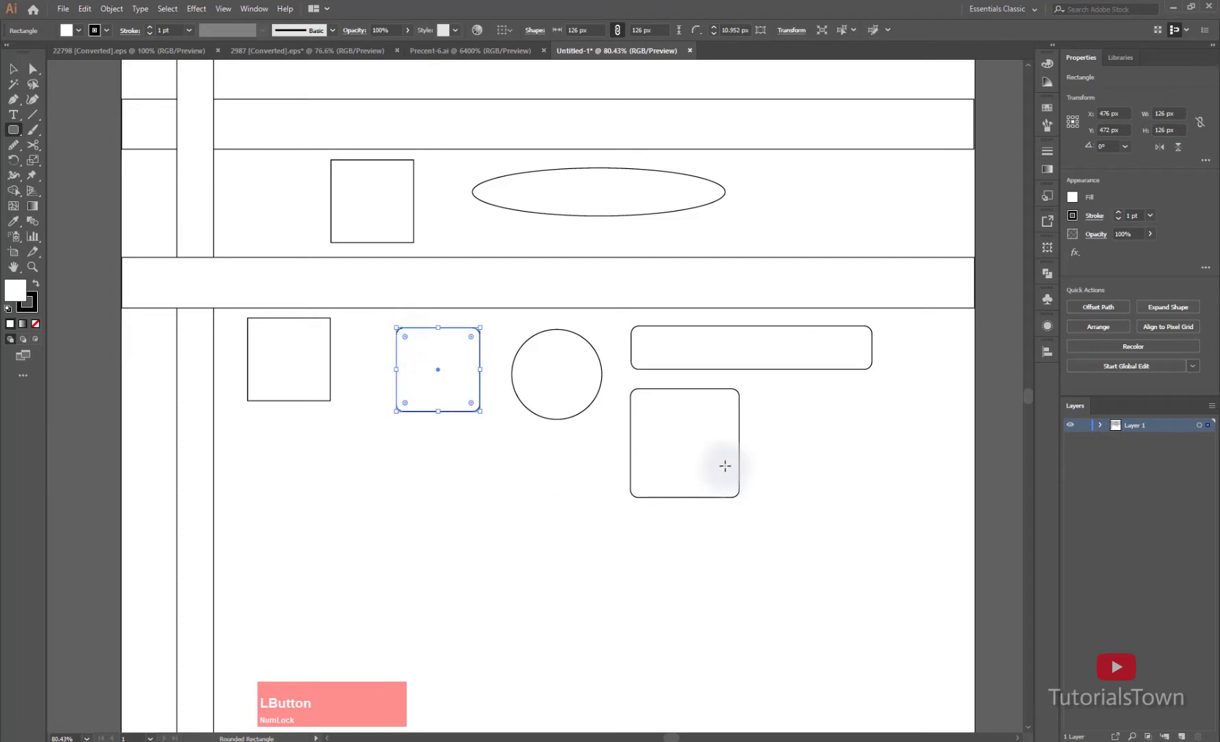
pyautogui.click(705, 437)
pyautogui.click(660, 412)
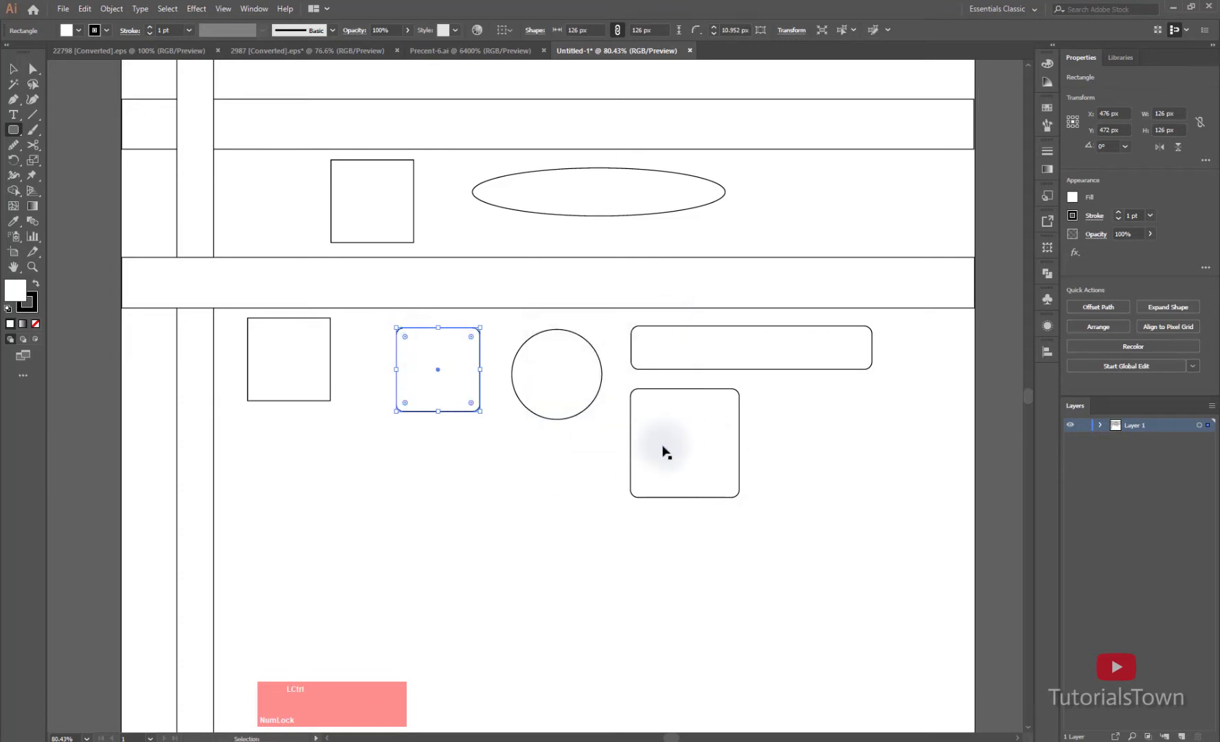
pyautogui.click(655, 402)
pyautogui.moveTo(640, 399); pyautogui.dragTo(566, 381)
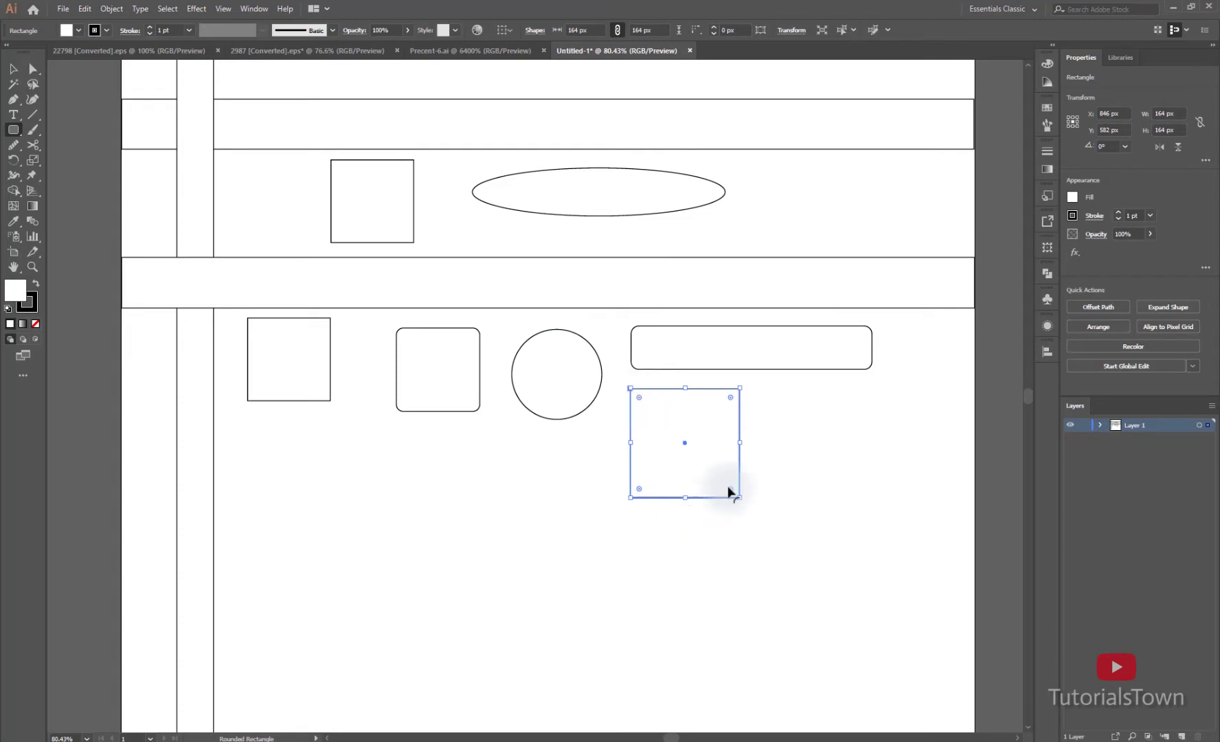
pyautogui.moveTo(728, 489)
pyautogui.mouseDown()
pyautogui.moveTo(694, 436)
pyautogui.moveTo(709, 477)
pyautogui.mouseUp()
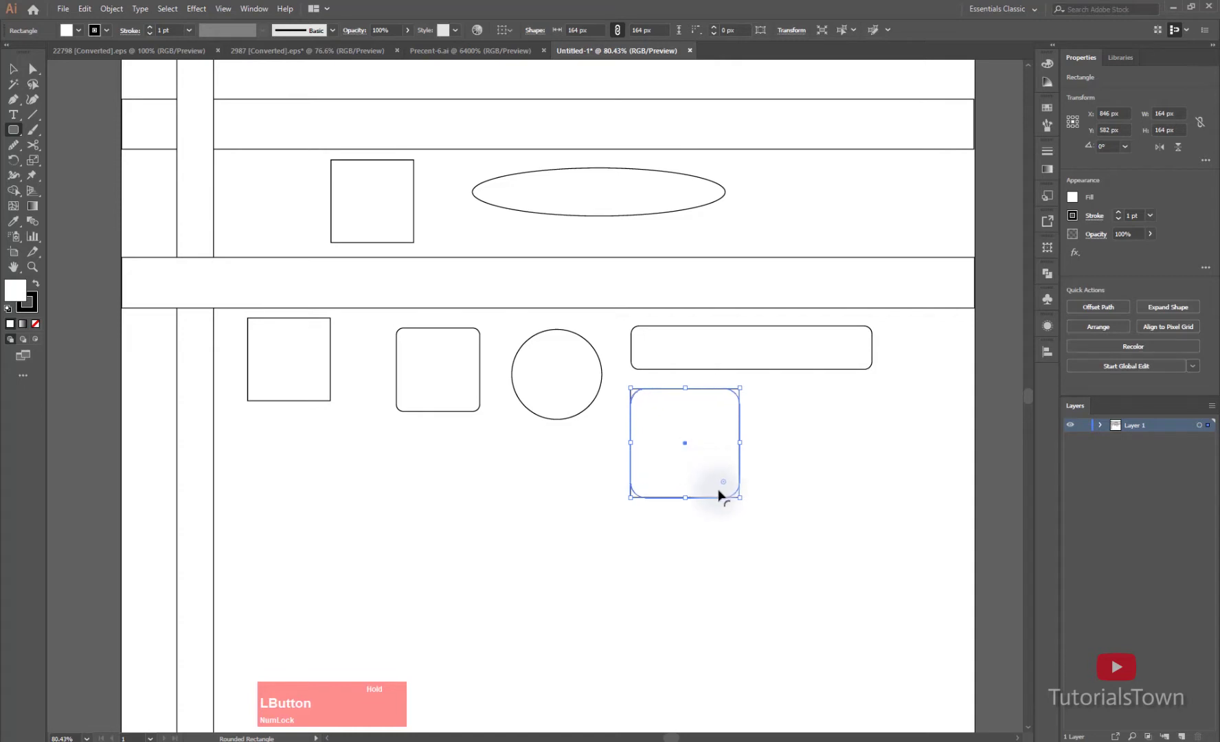
pyautogui.moveTo(736, 516); pyautogui.dragTo(714, 475)
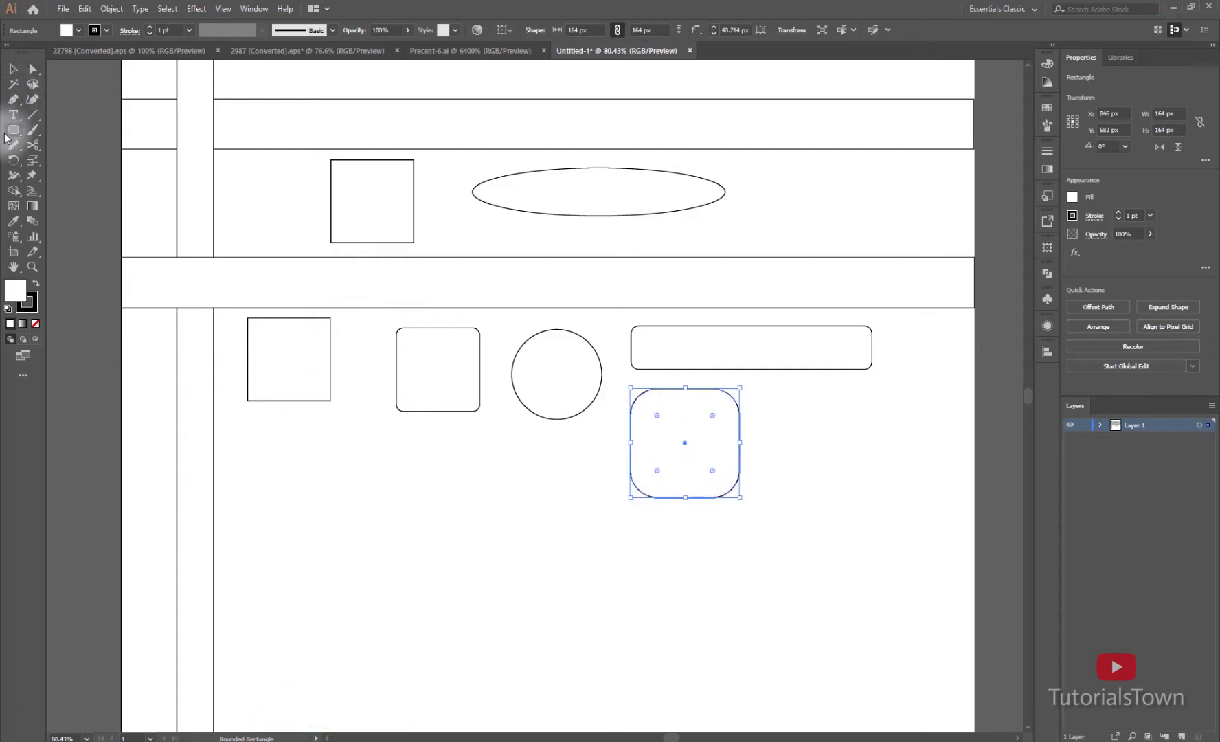
# Draw and delete a trial rectangle about 192 × 141 px, and create one exactly 144 px wide and 288 px high below the squares.
pyautogui.moveTo(13, 129); pyautogui.dragTo(55, 129)
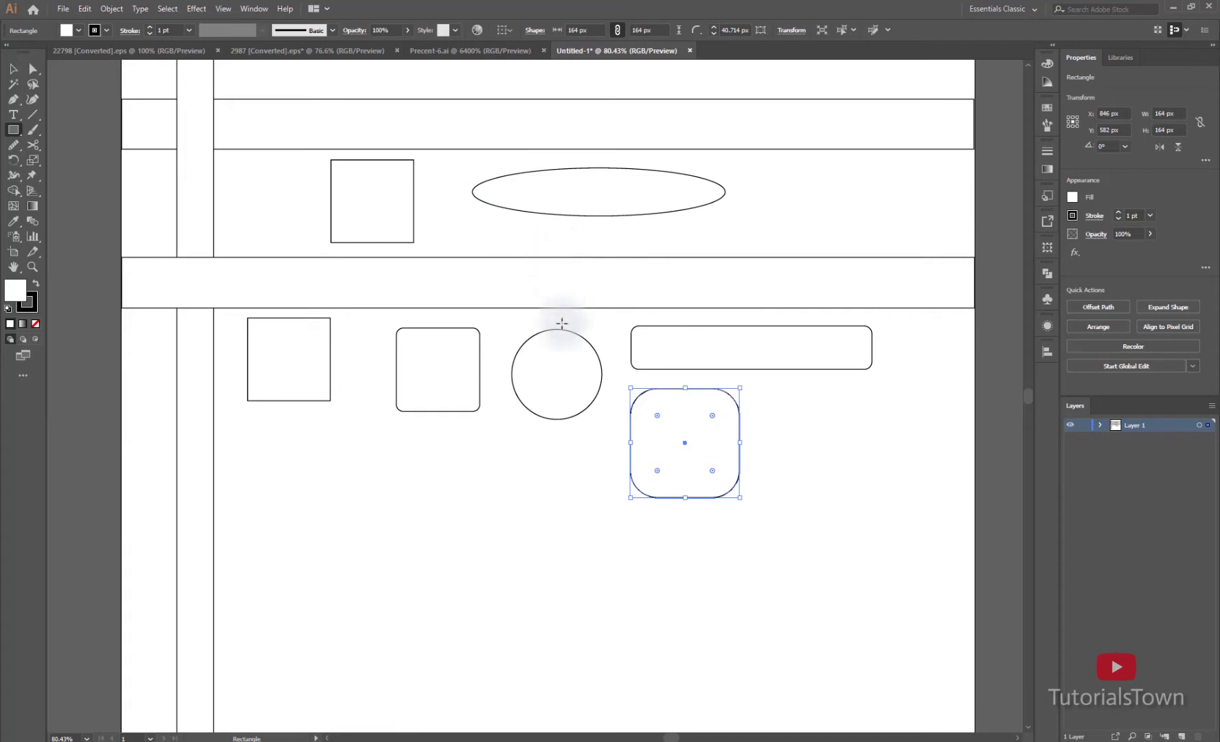
pyautogui.scroll(-1, 490, 421)
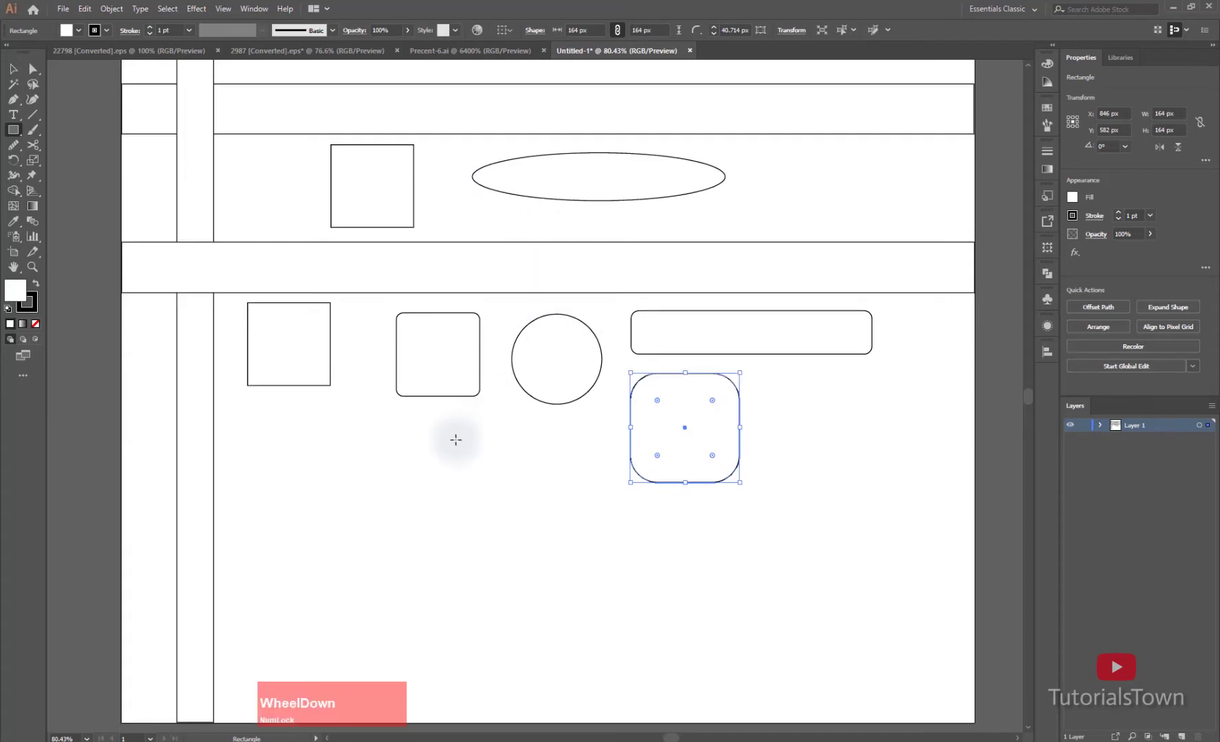
pyautogui.moveTo(303, 421); pyautogui.dragTo(431, 514)
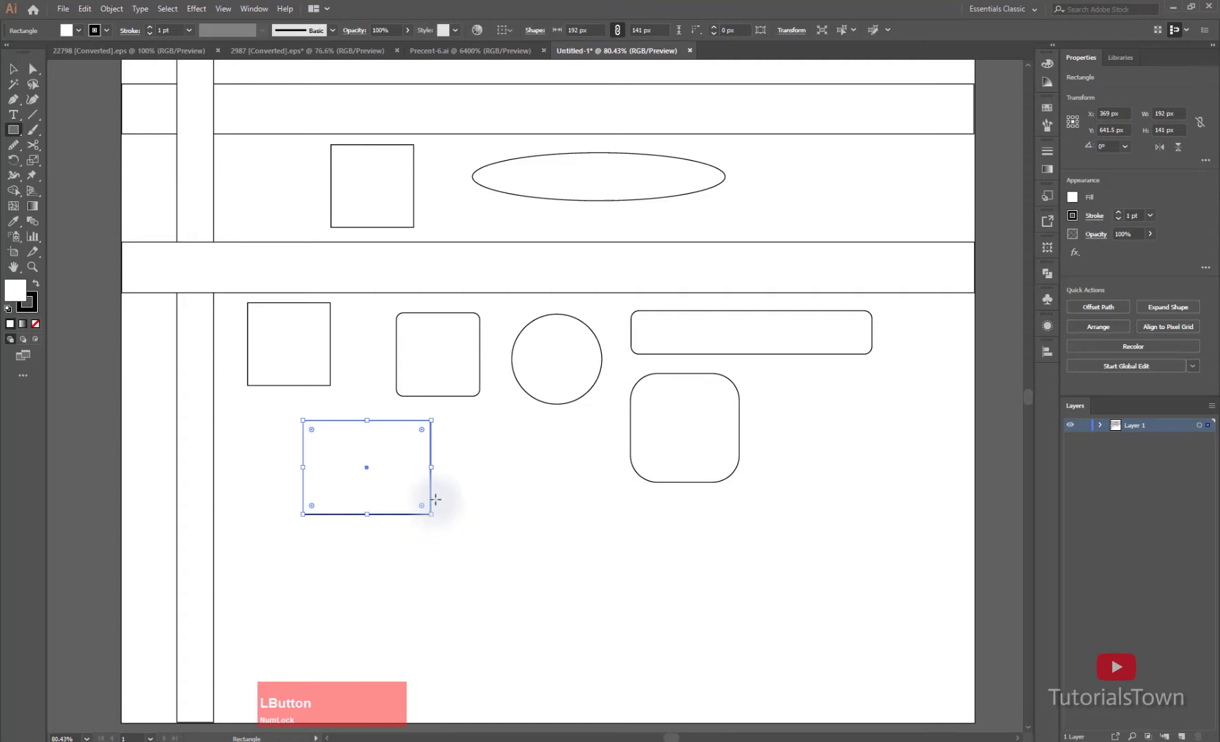
pyautogui.press('Delete')
pyautogui.click(357, 440)
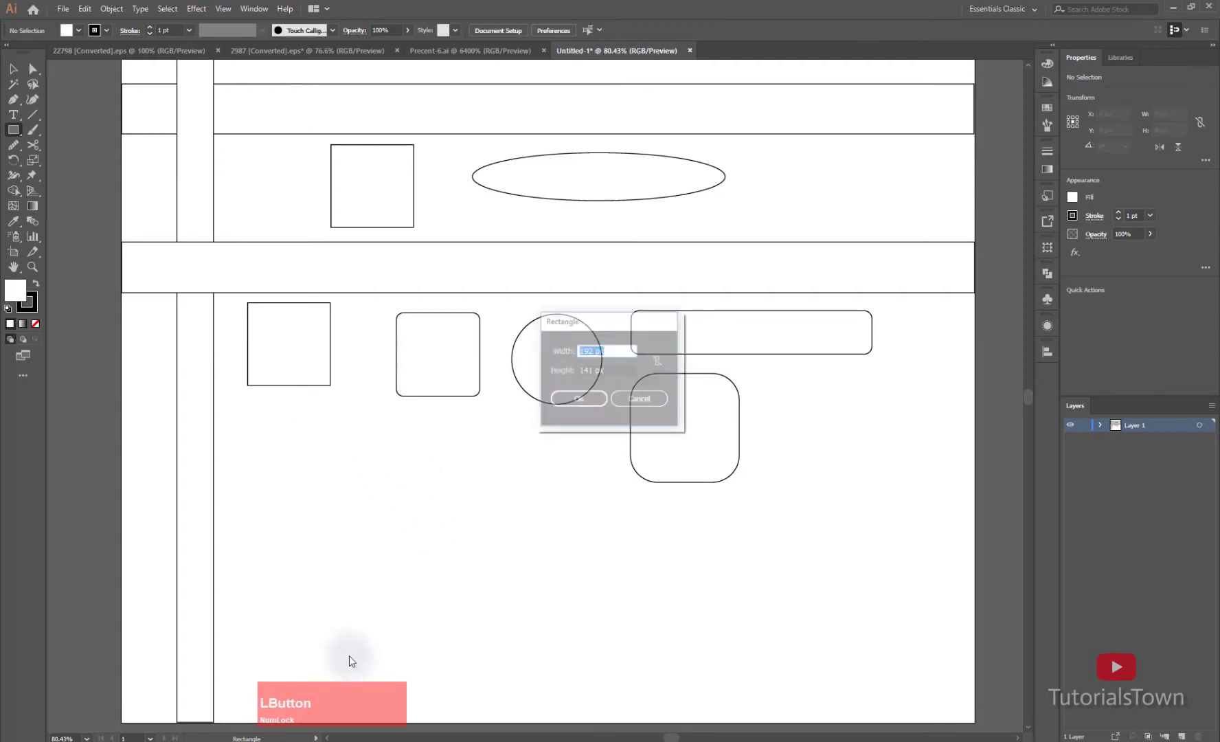
pyautogui.moveTo(618, 321); pyautogui.dragTo(440, 215)
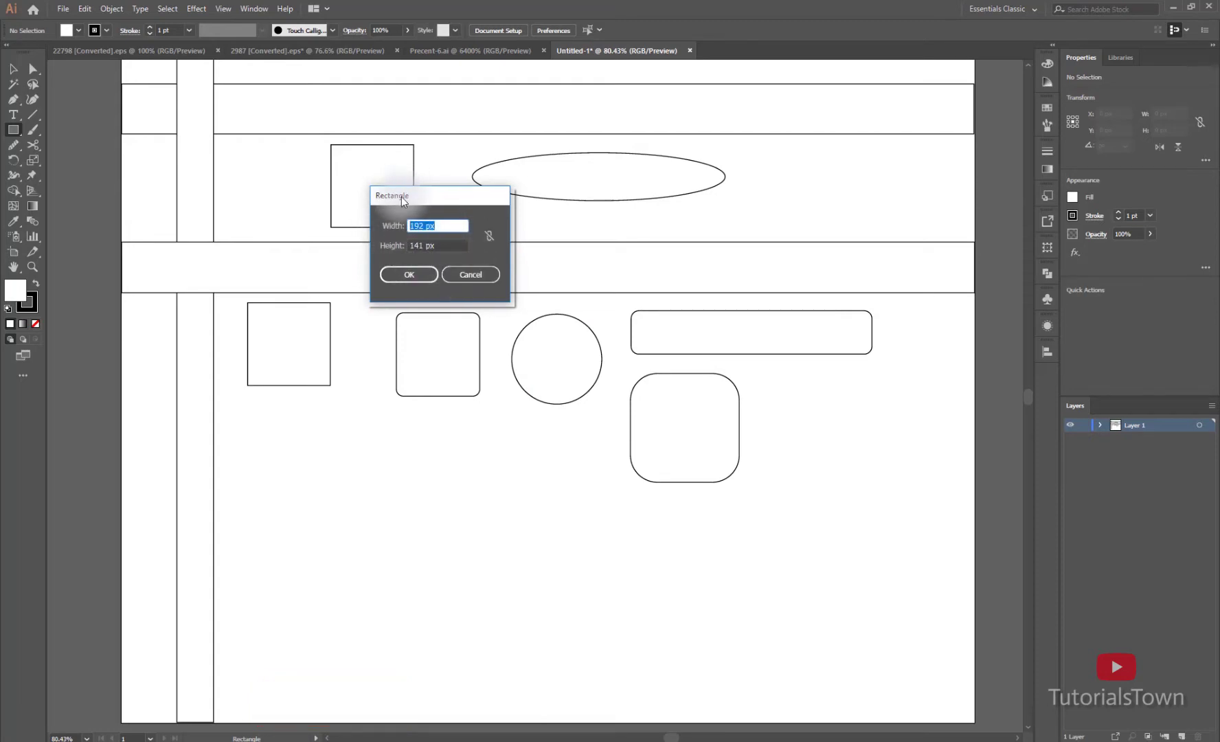
pyautogui.click(400, 231)
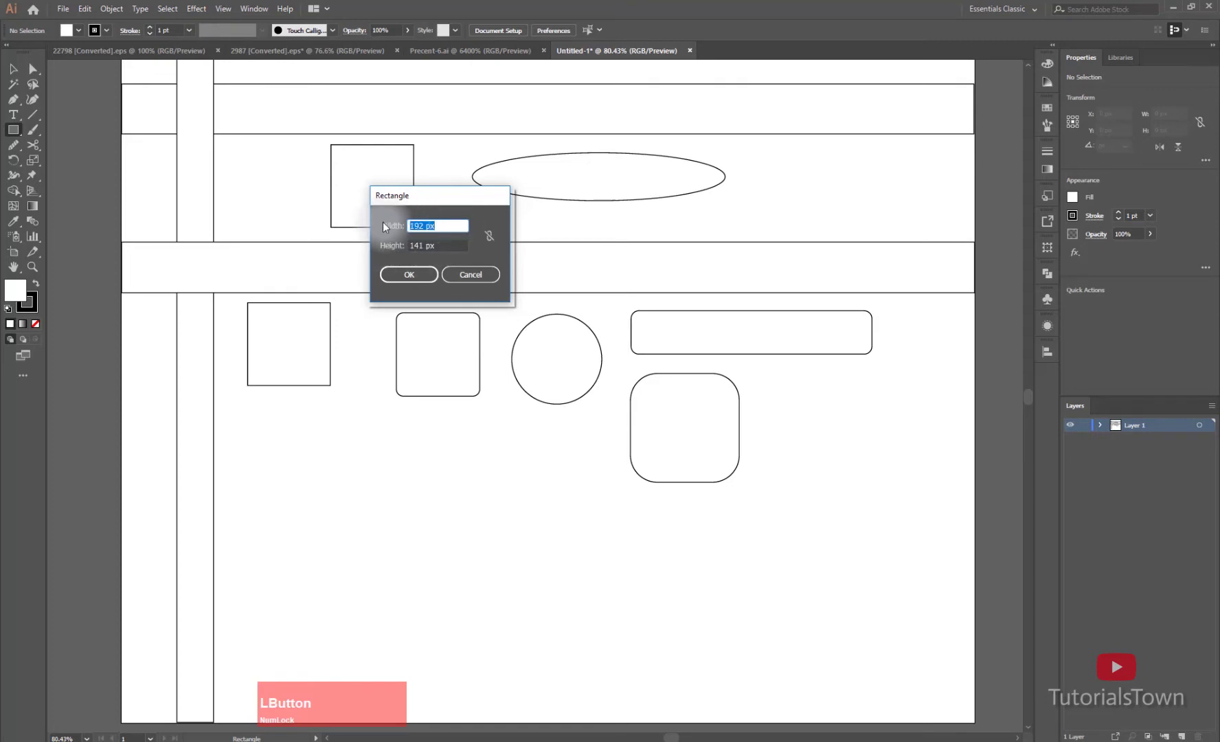
pyautogui.write('2')
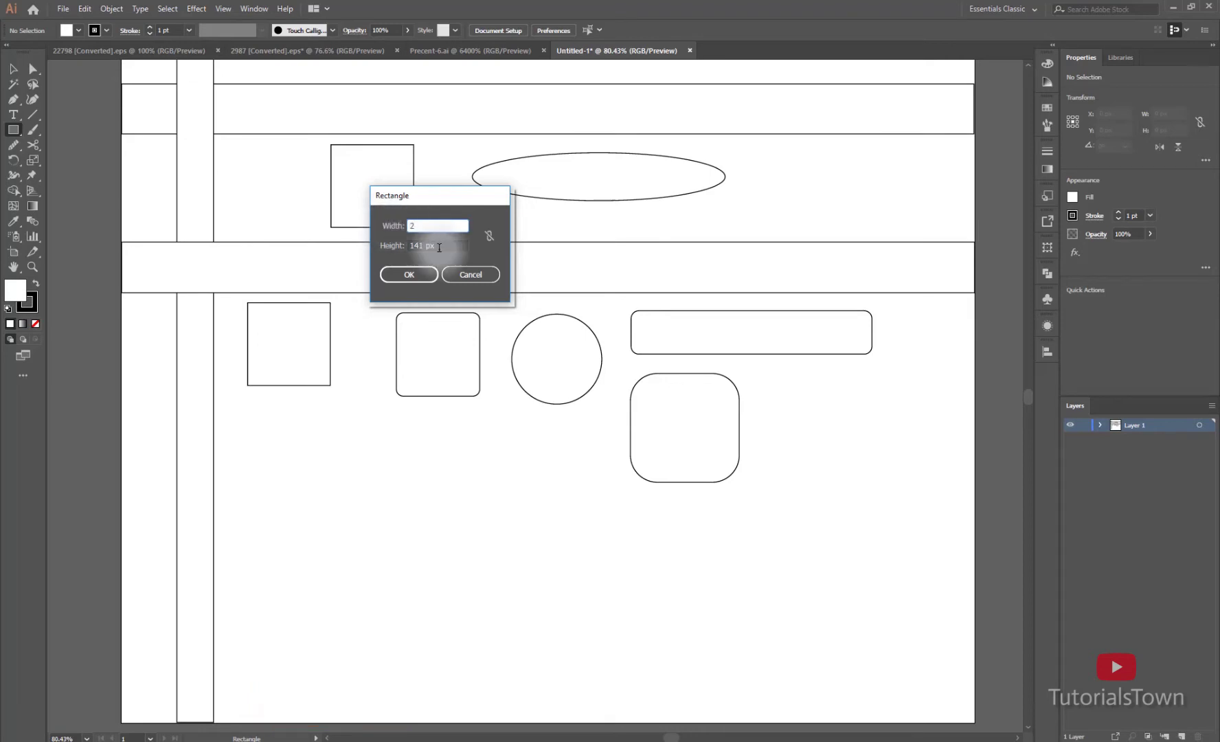
pyautogui.press('Tab')
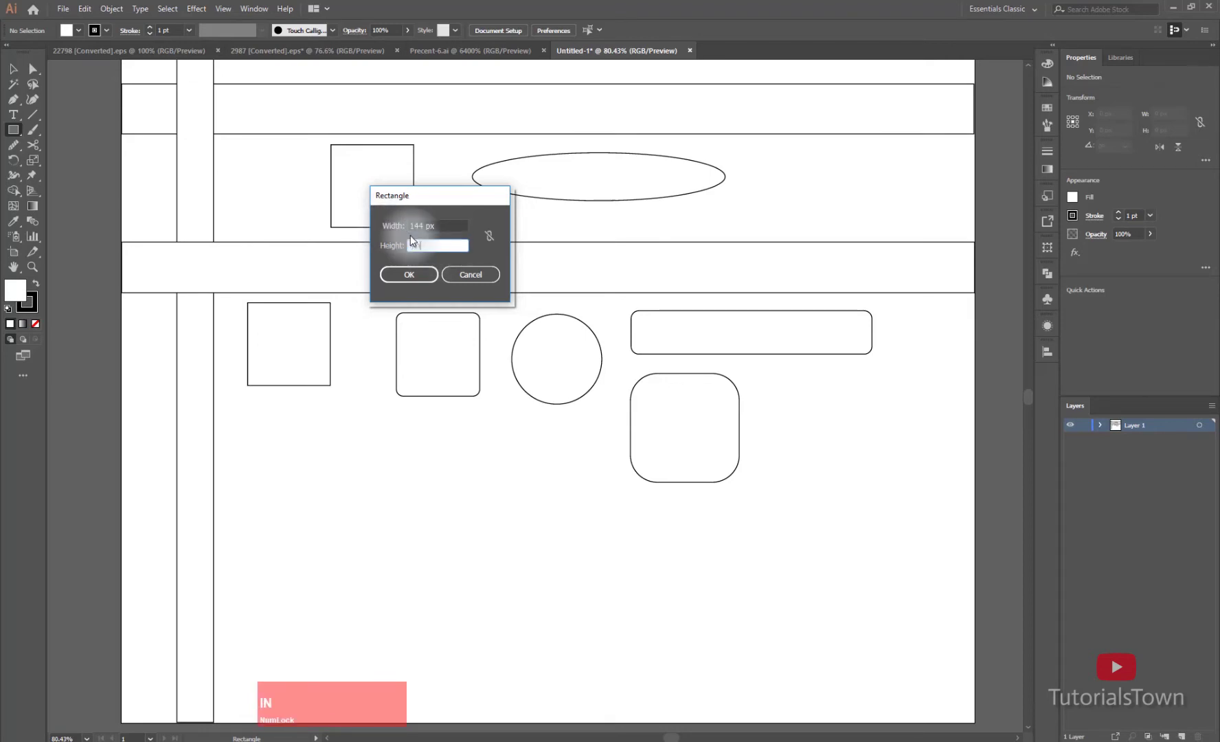
pyautogui.press('Tab')
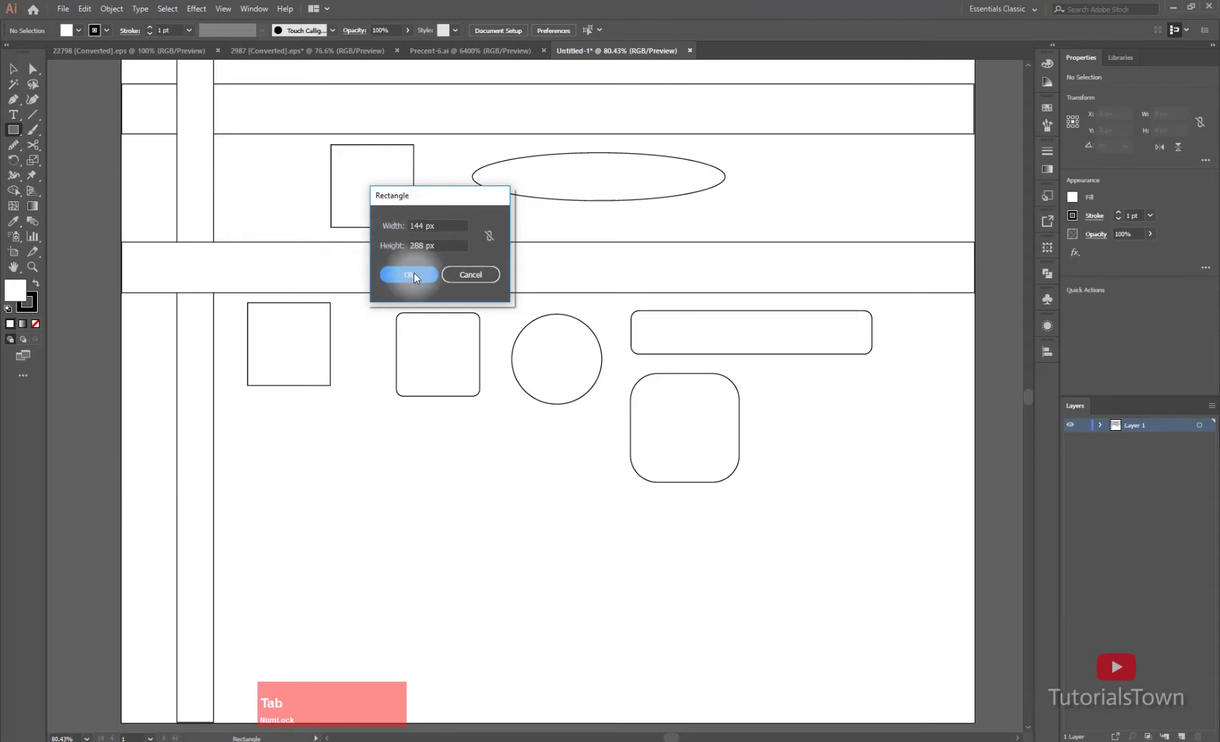
pyautogui.click(426, 276)
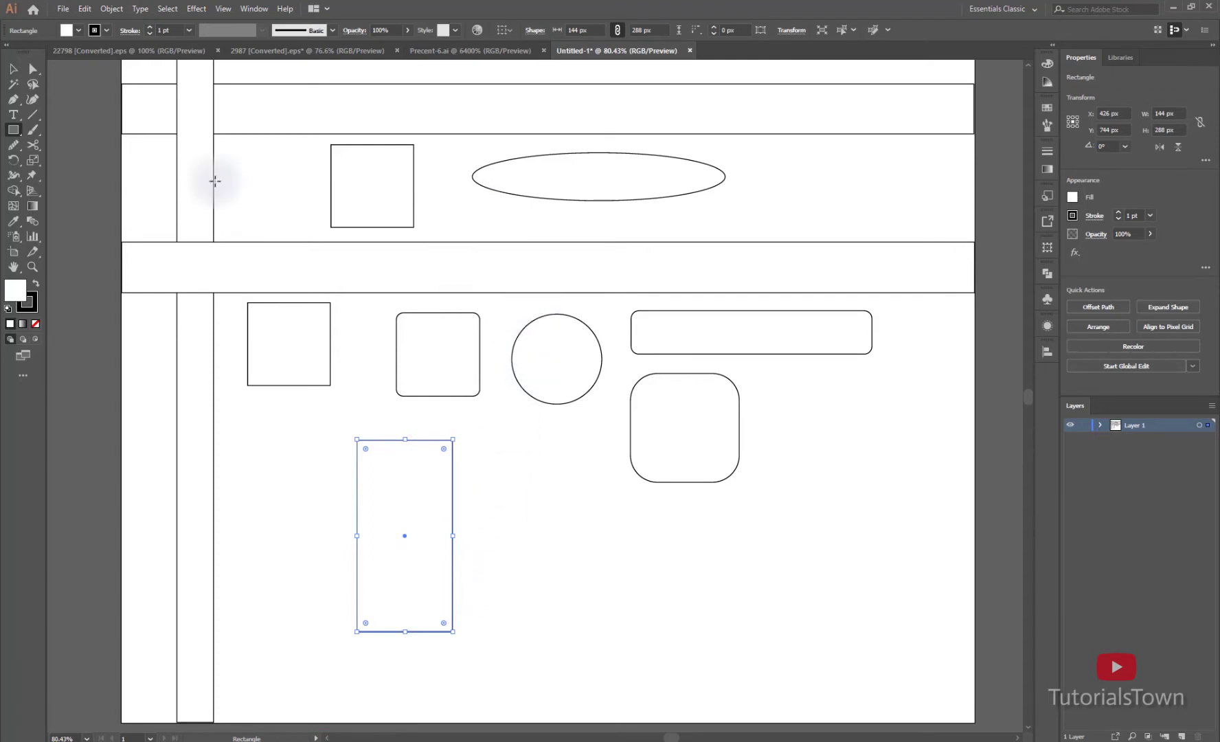
# Create a circle exactly 144 px in width and height and move it beside the tall rectangle, centred at about X 618, Y 659 px.
pyautogui.moveTo(13, 129); pyautogui.dragTo(59, 160)
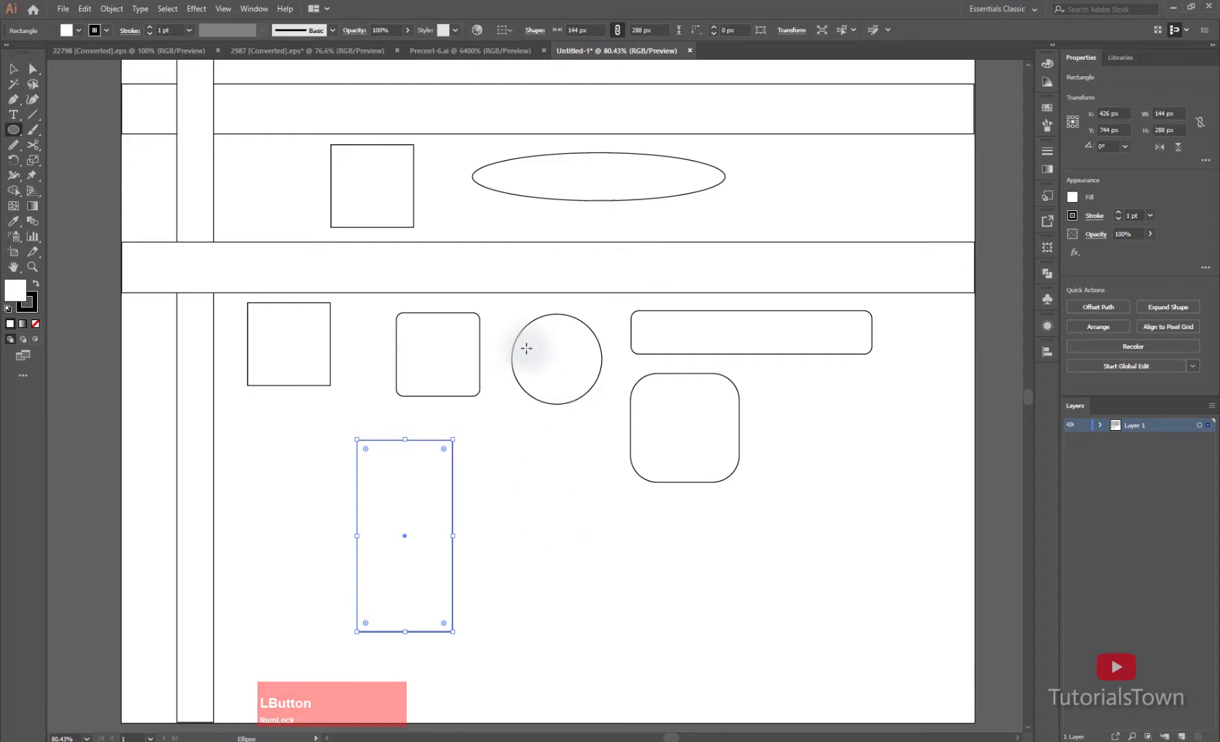
pyautogui.click(541, 469)
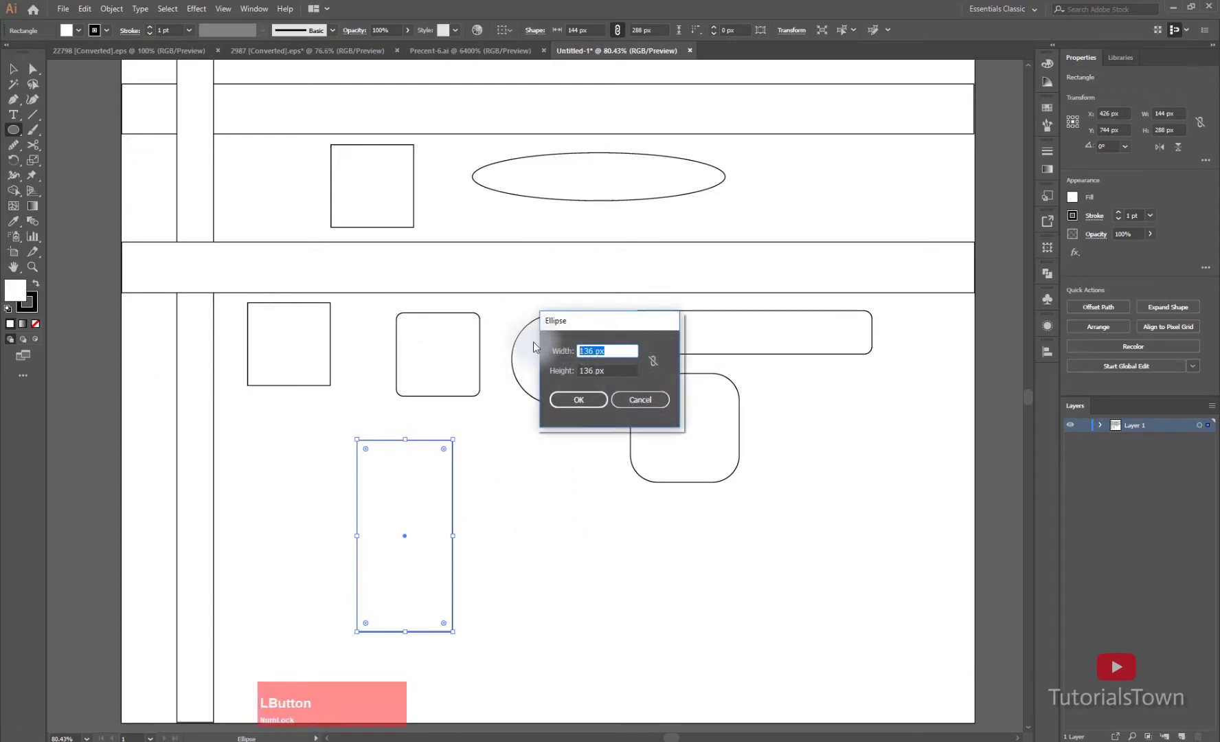
pyautogui.write('144')
pyautogui.press('Tab')
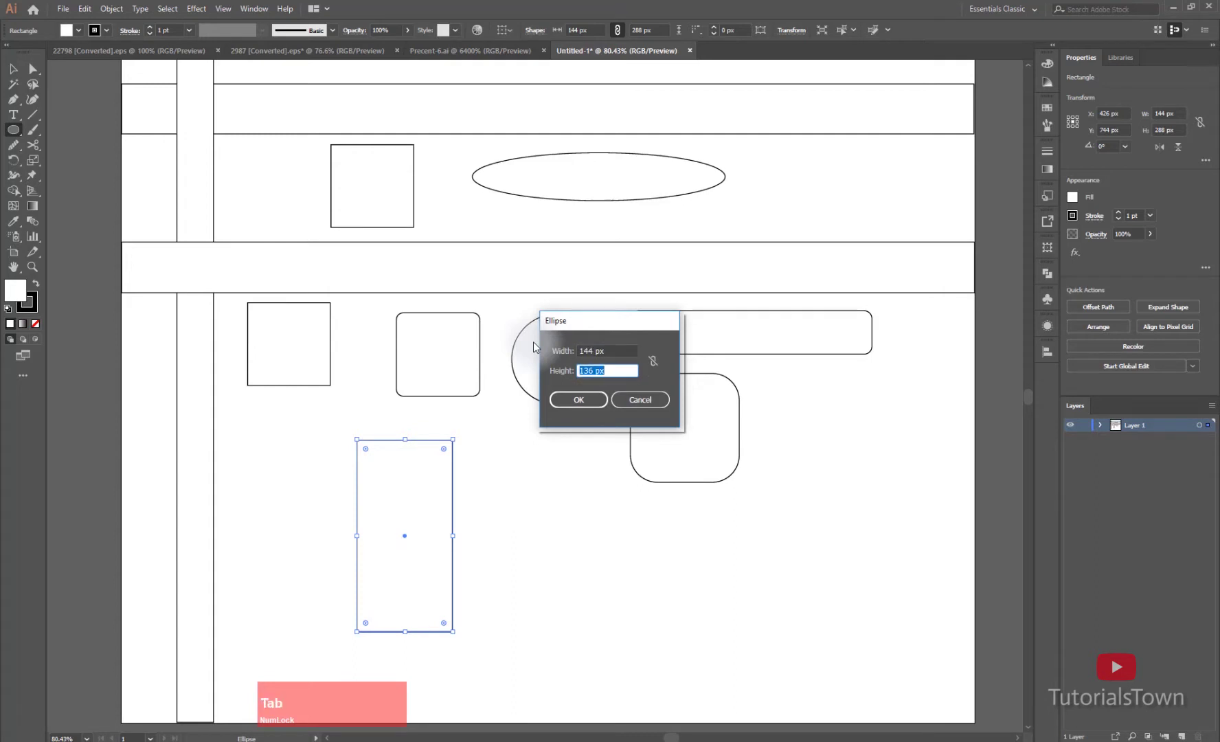
pyautogui.write('144')
pyautogui.press('Tab')
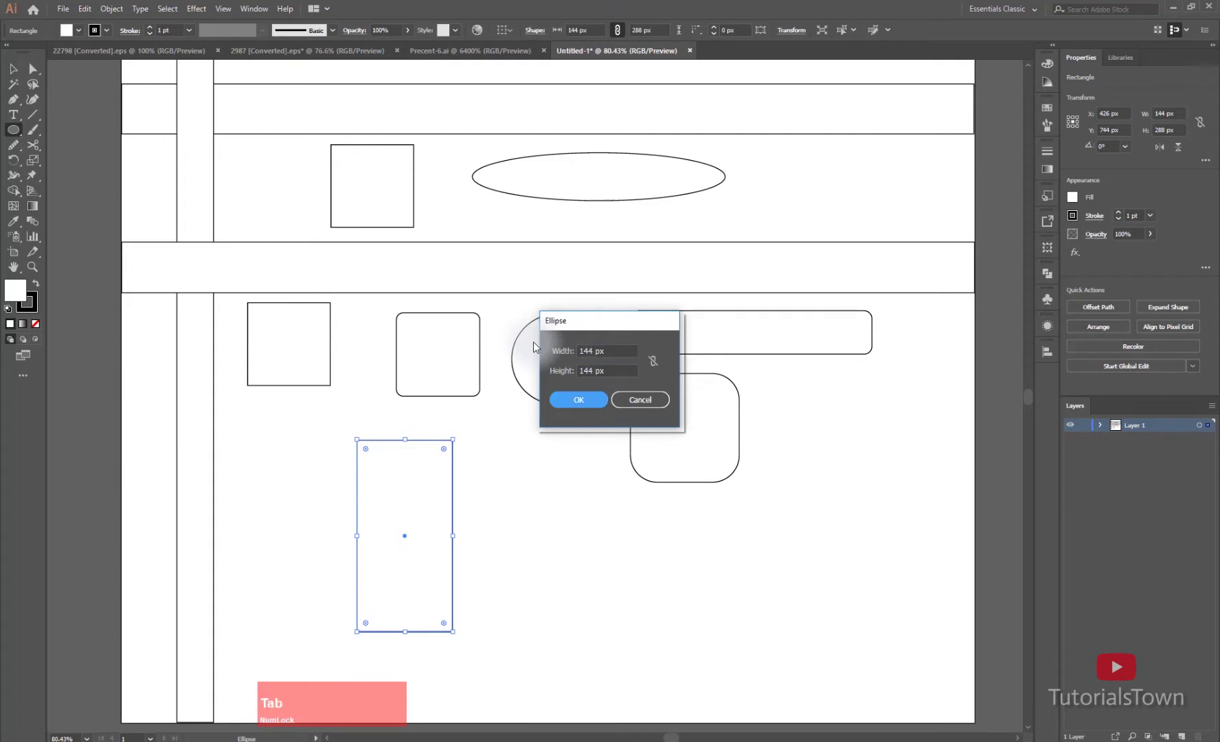
pyautogui.press('Return')
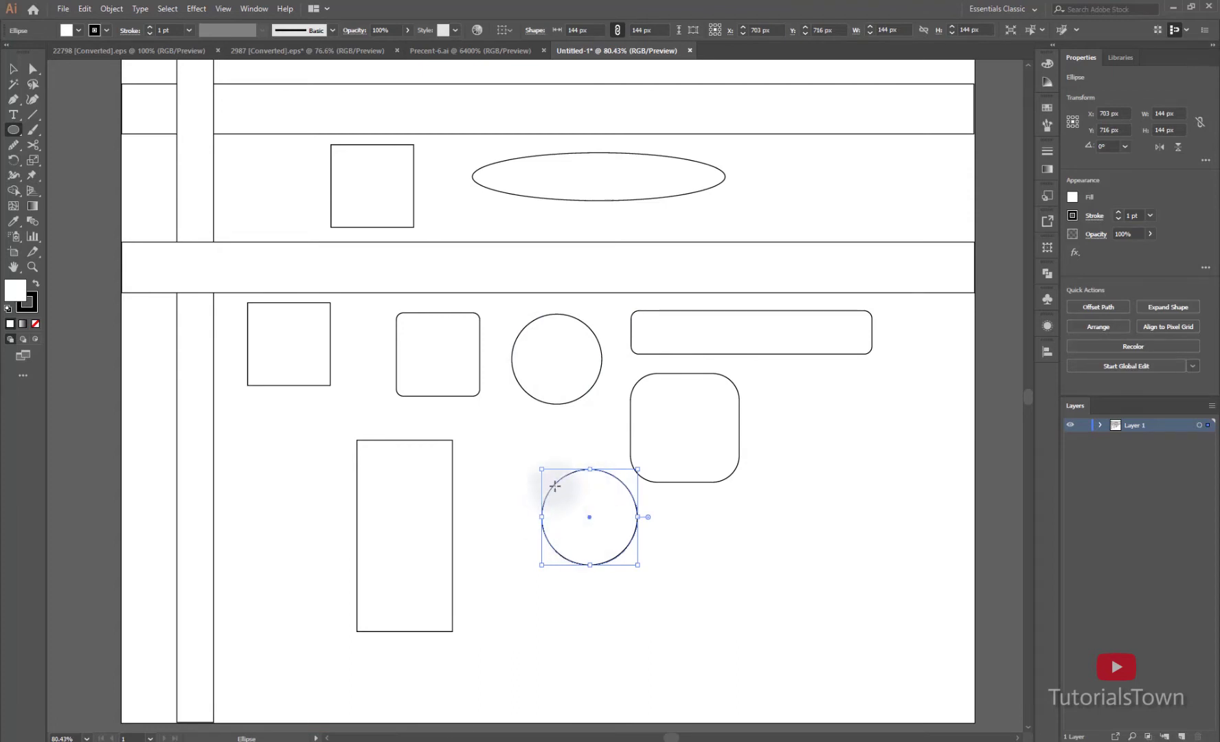
pyautogui.moveTo(574, 512); pyautogui.dragTo(517, 473)
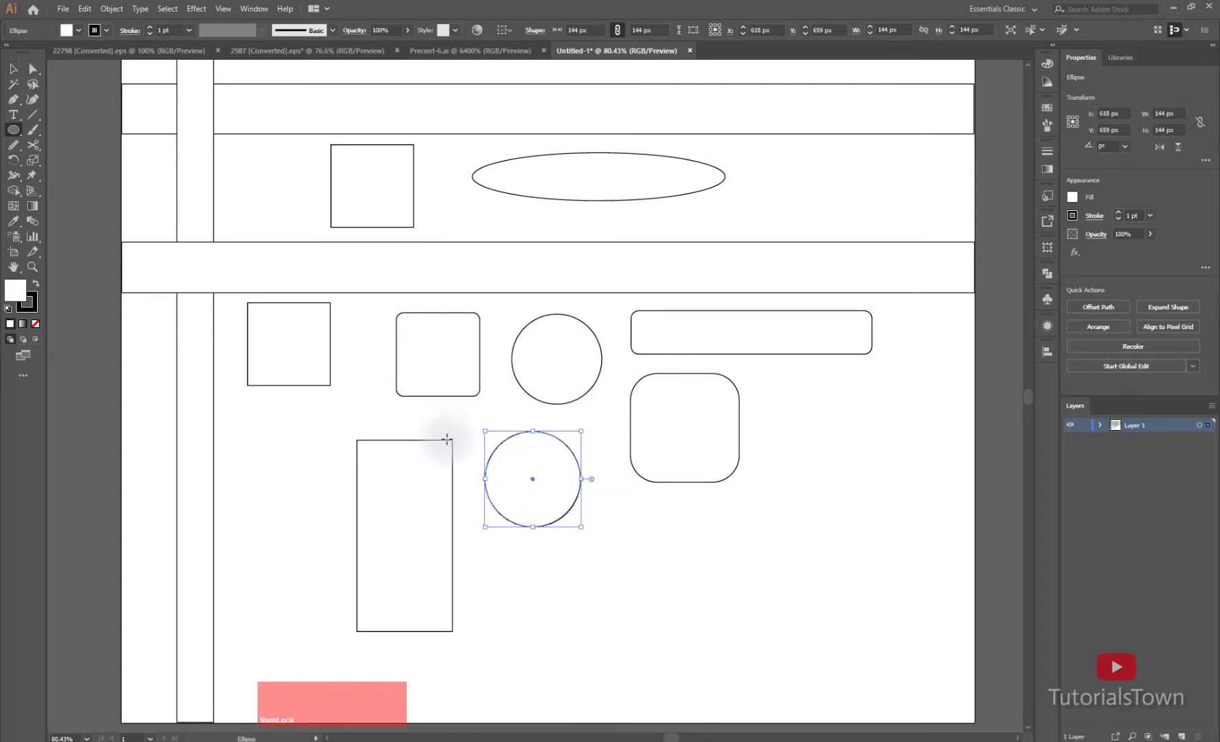
# Draw a freehand ellipse about 152 px wide and 178 px high beside the large rounded square.
pyautogui.keyDown('ctrl'); pyautogui.click(477, 278); pyautogui.keyUp('ctrl')
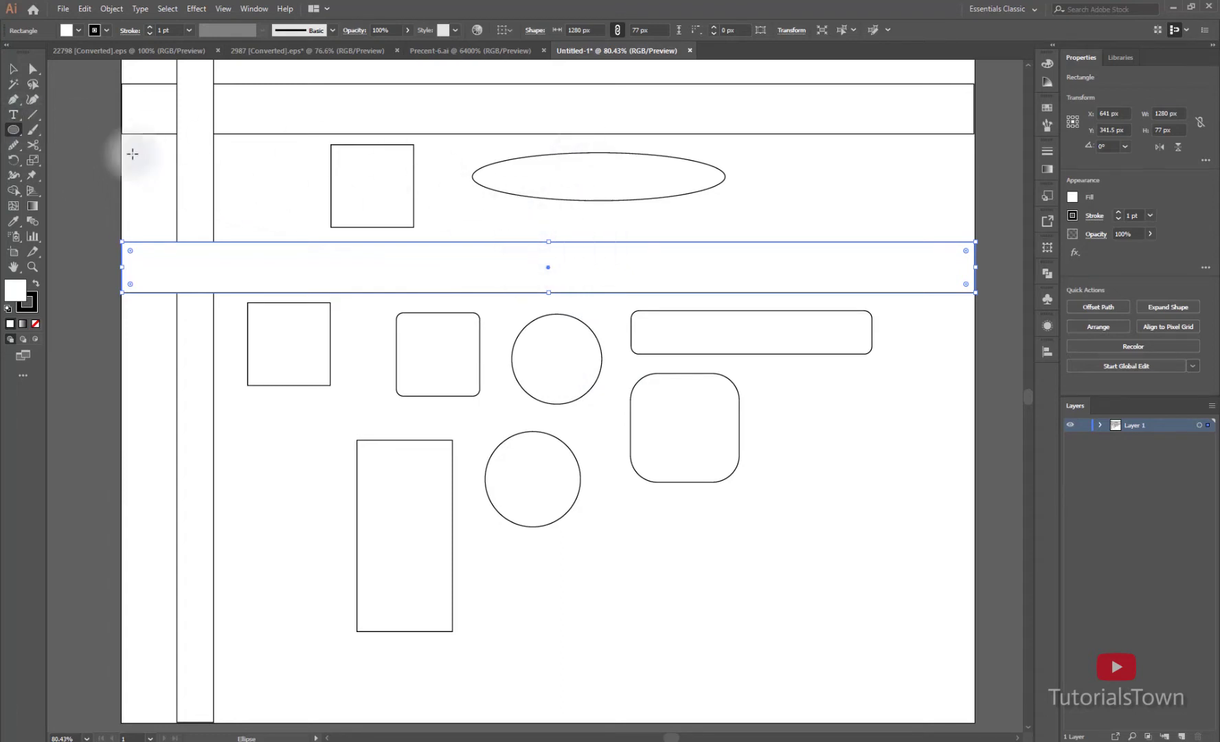
pyautogui.click(12, 131)
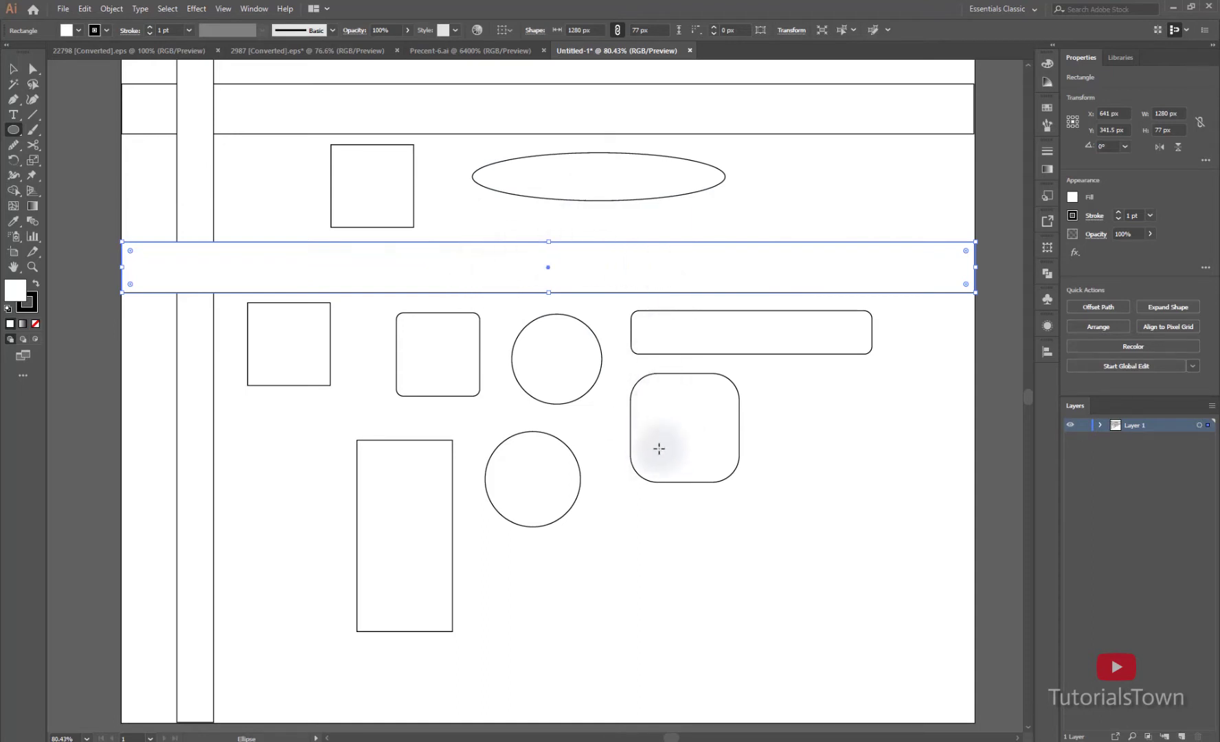
pyautogui.moveTo(763, 407); pyautogui.dragTo(864, 526)
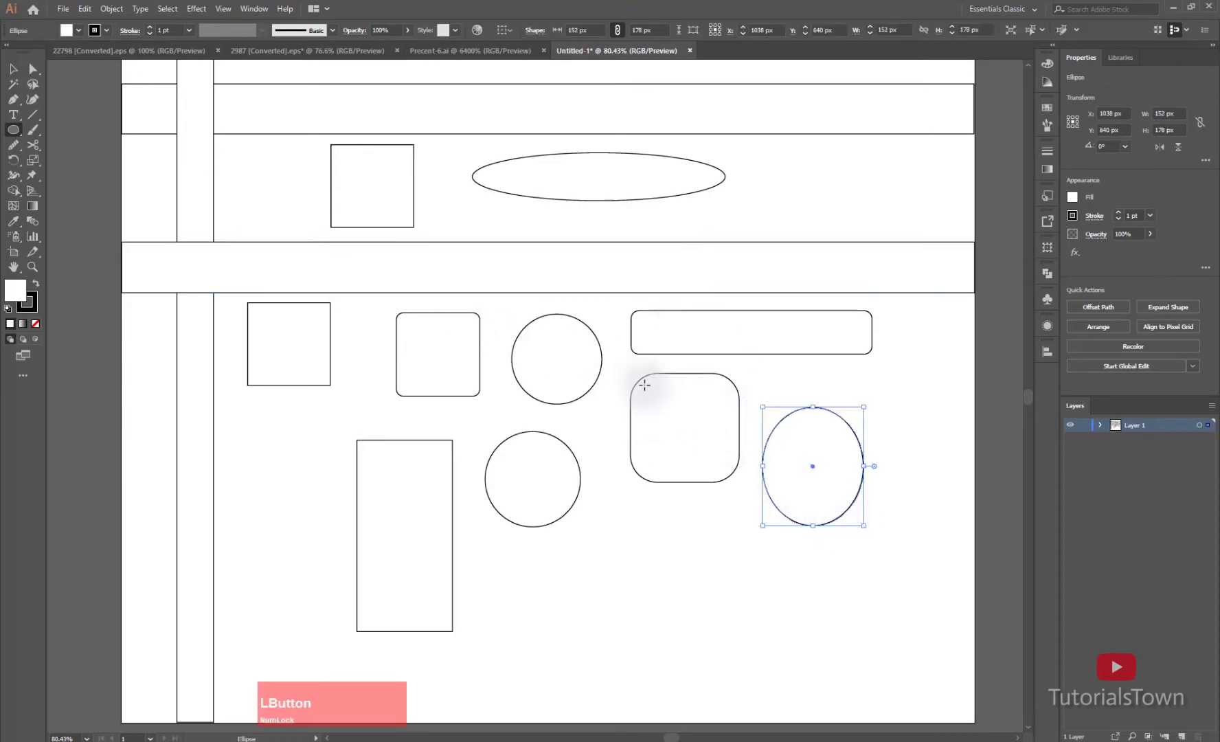
pyautogui.click(638, 377)
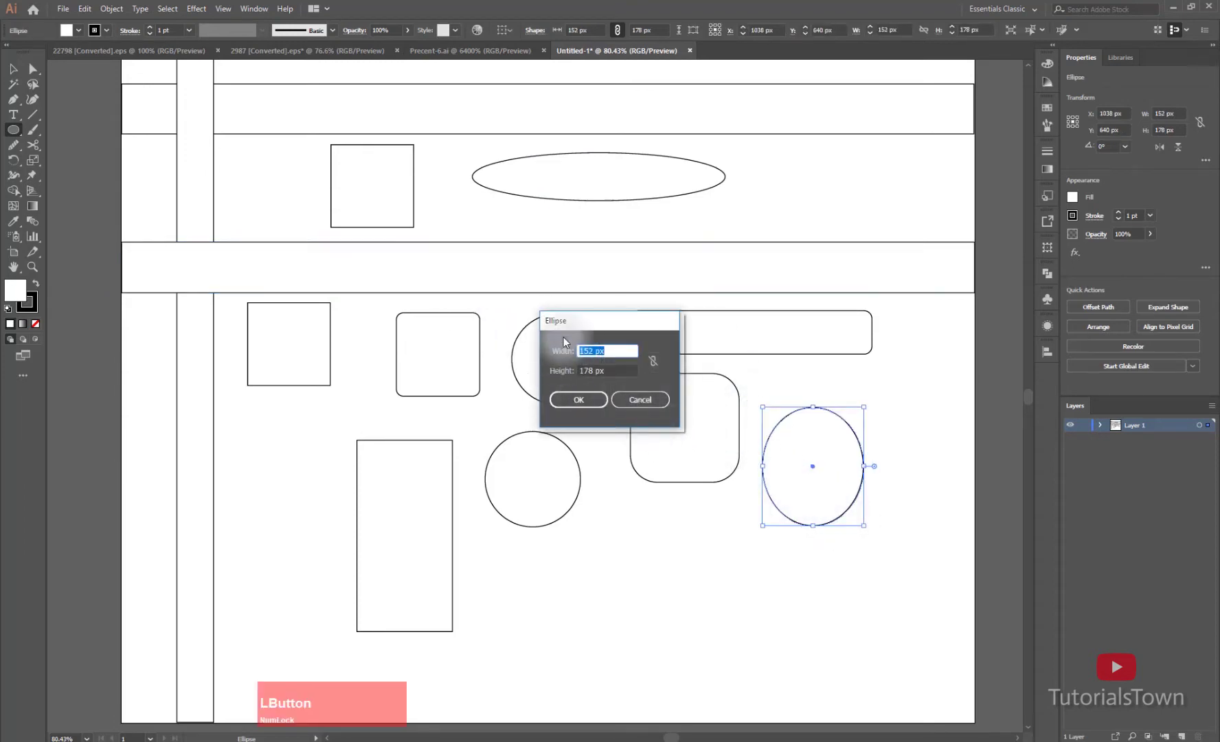
pyautogui.click(638, 400)
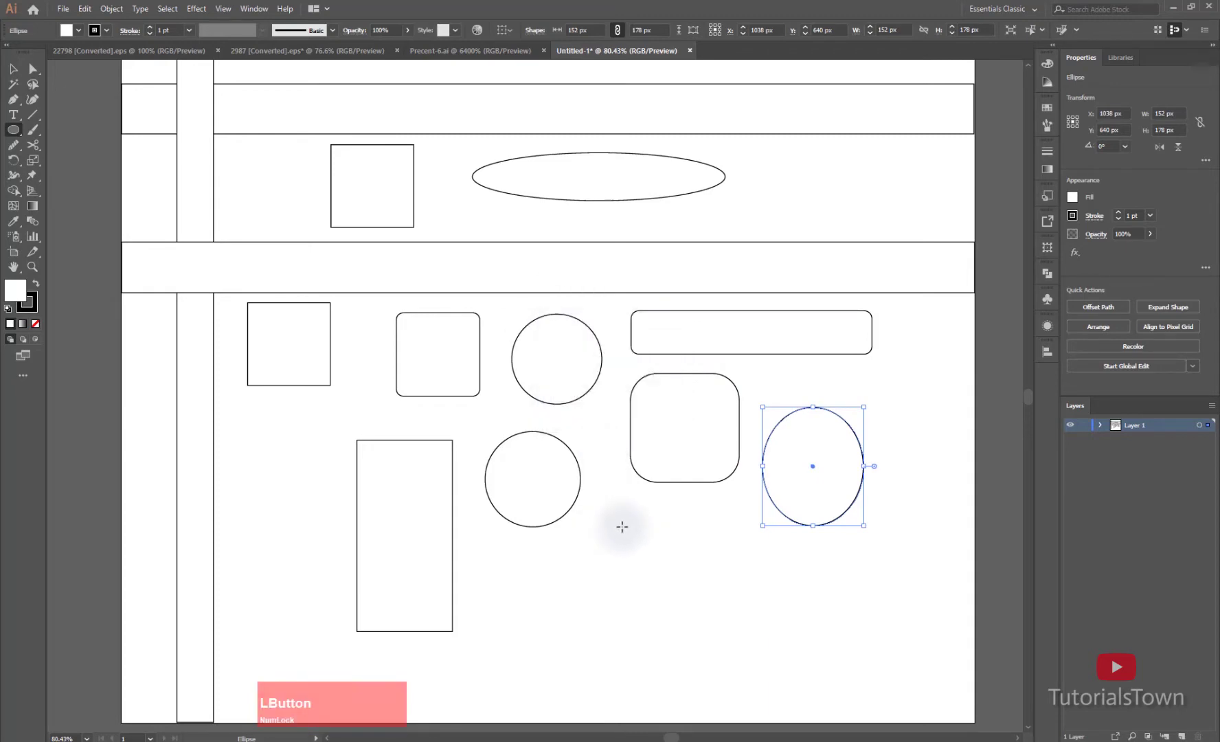
pyautogui.click(622, 526)
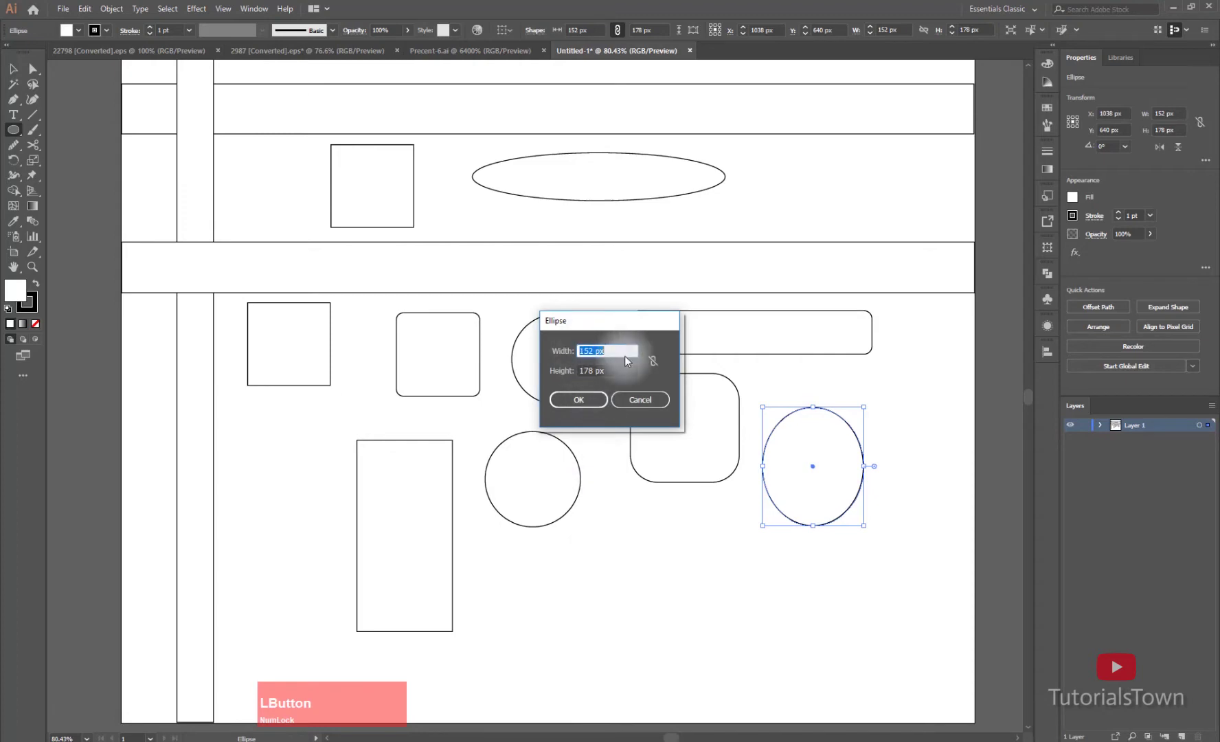
pyautogui.click(633, 404)
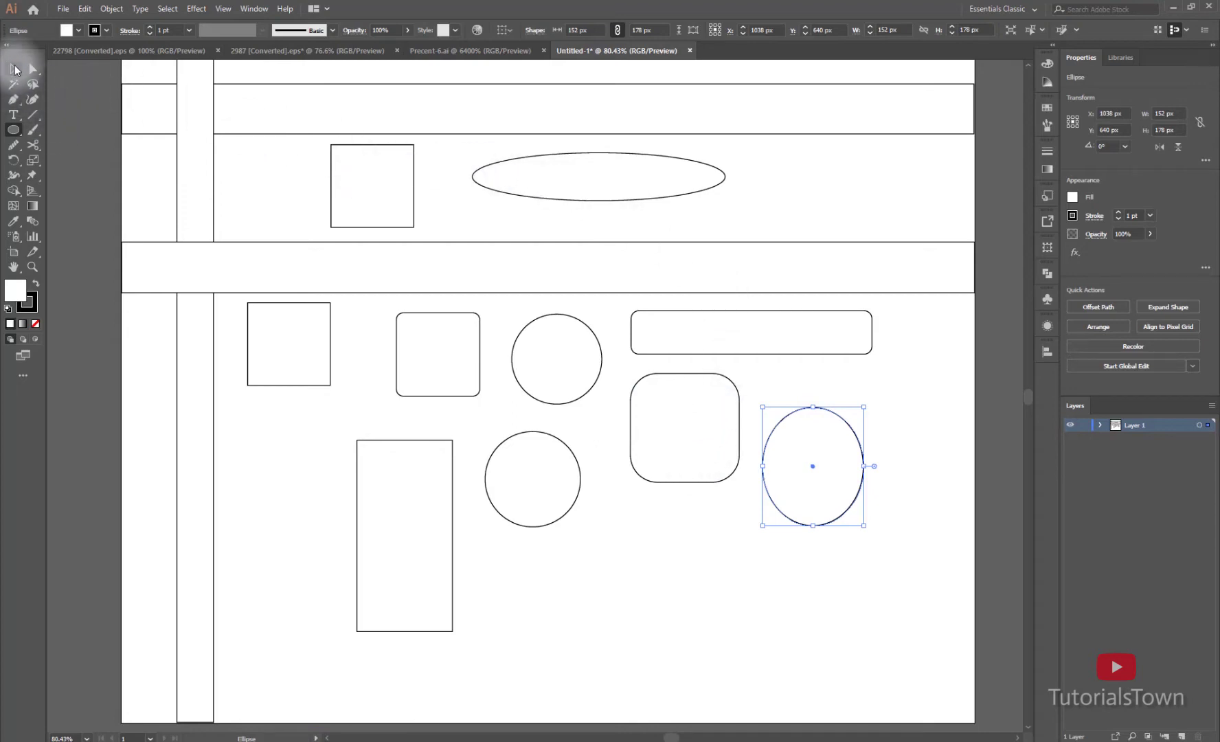
# Move the large rounded square between the lower circle and the ellipse, centred at about X 824, Y 633 px.
pyautogui.click(15, 69)
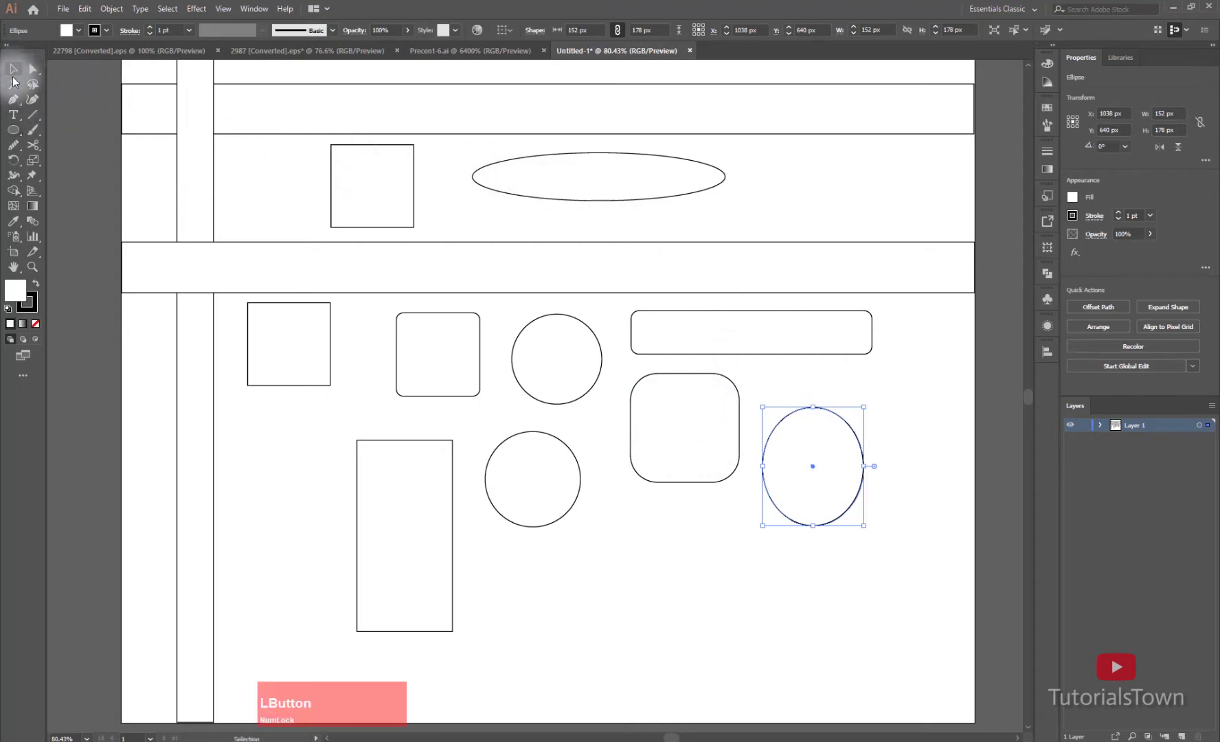
pyautogui.click(689, 458)
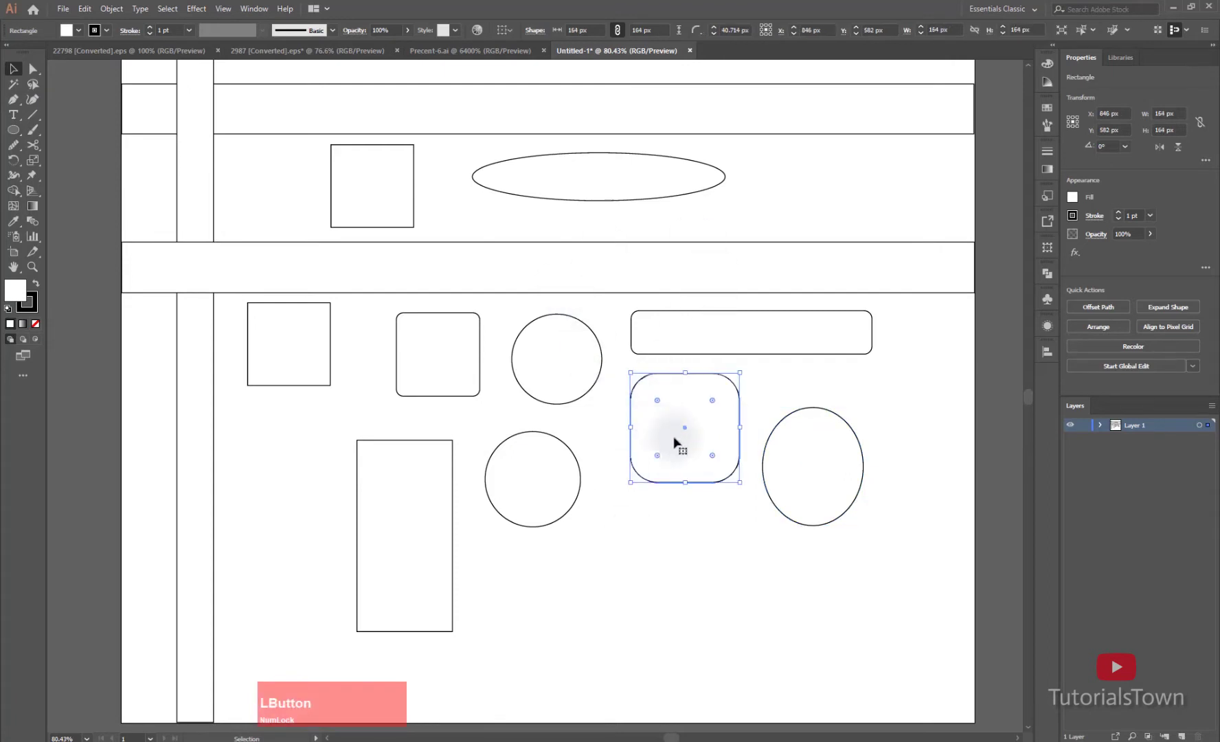
pyautogui.moveTo(673, 443); pyautogui.dragTo(659, 476)
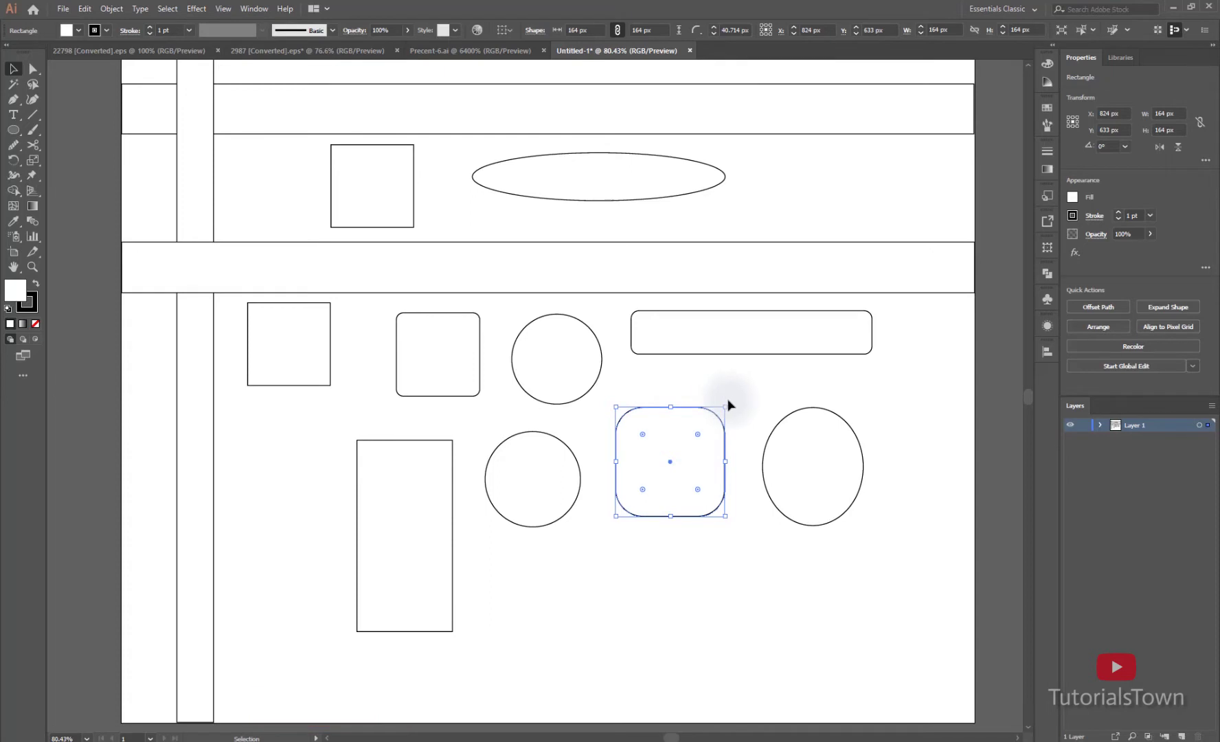
# Try rotating the large rounded square clockwise and stretching it upward, undoing each change.
pyautogui.moveTo(726, 404); pyautogui.dragTo(743, 458)
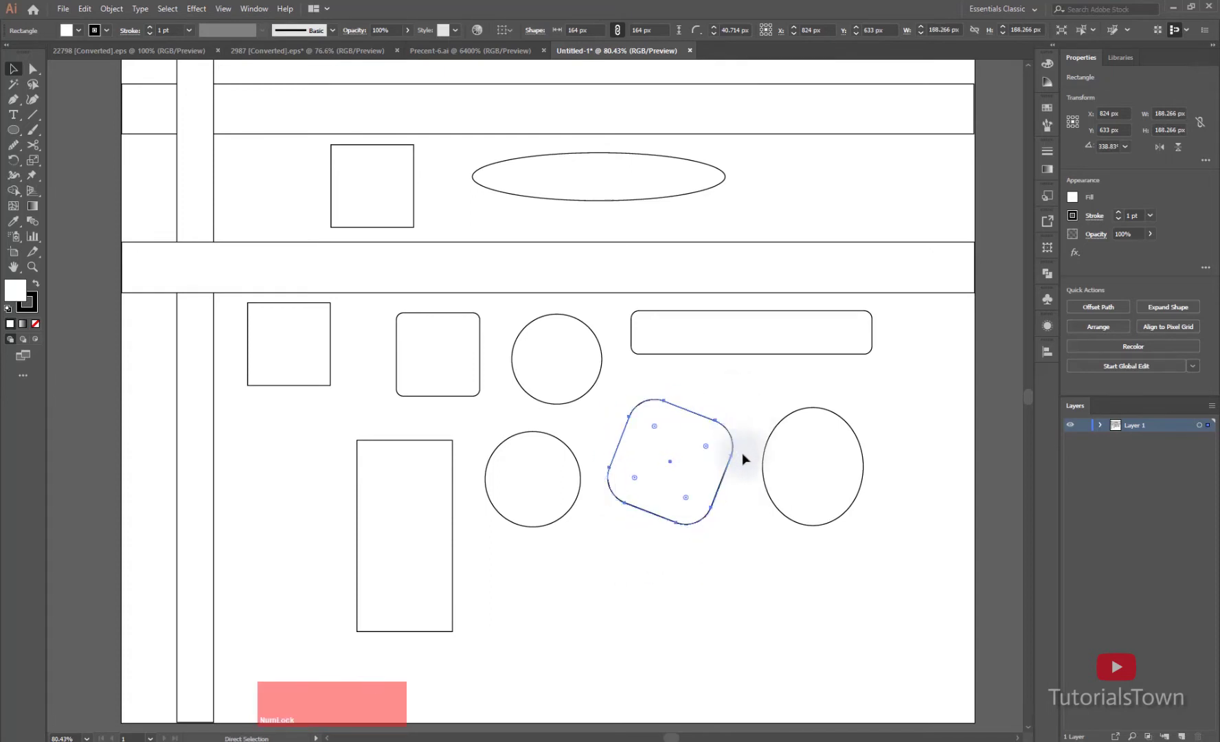
pyautogui.hotkey('ctrl', 'z')
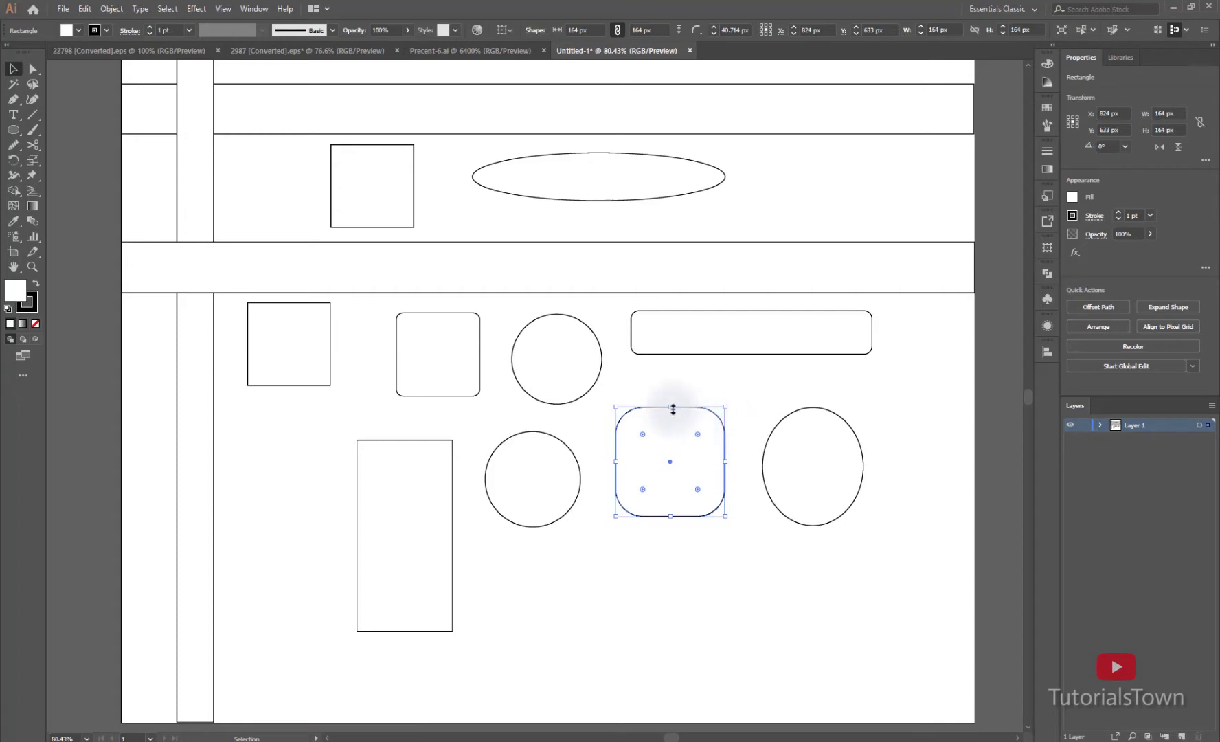
pyautogui.moveTo(673, 409); pyautogui.dragTo(672, 134)
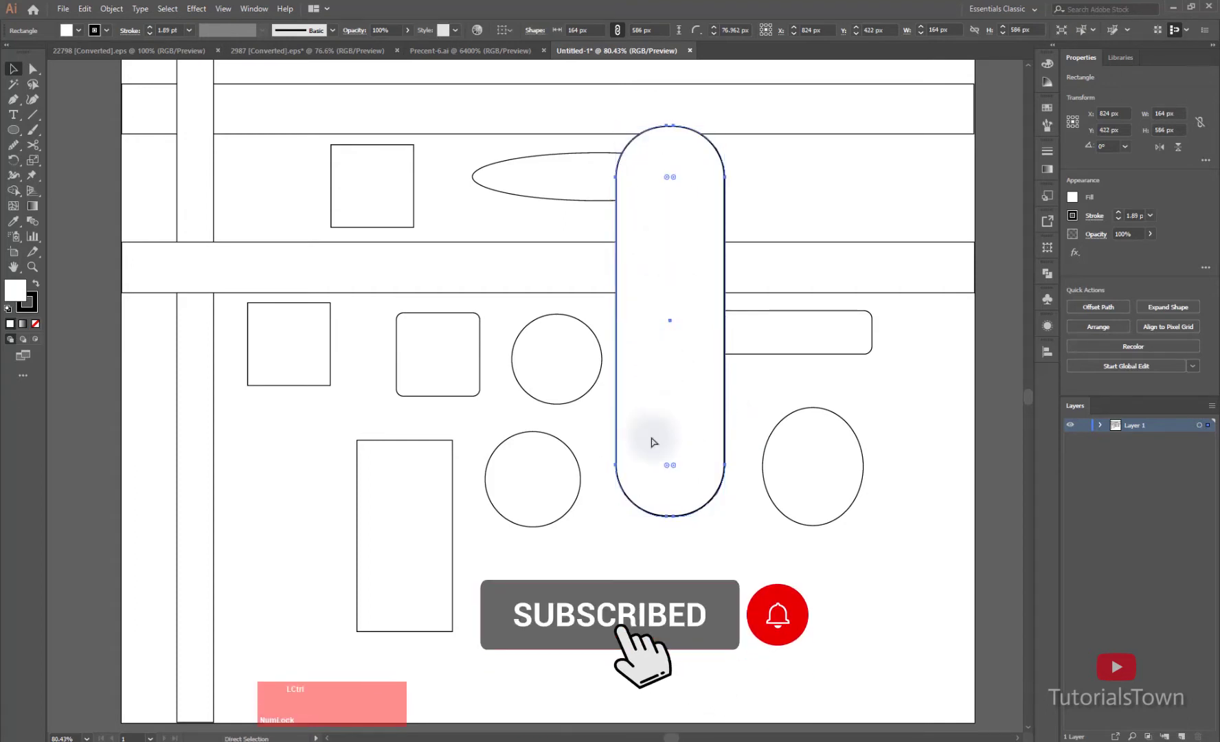
pyautogui.hotkey('ctrl', 'z')
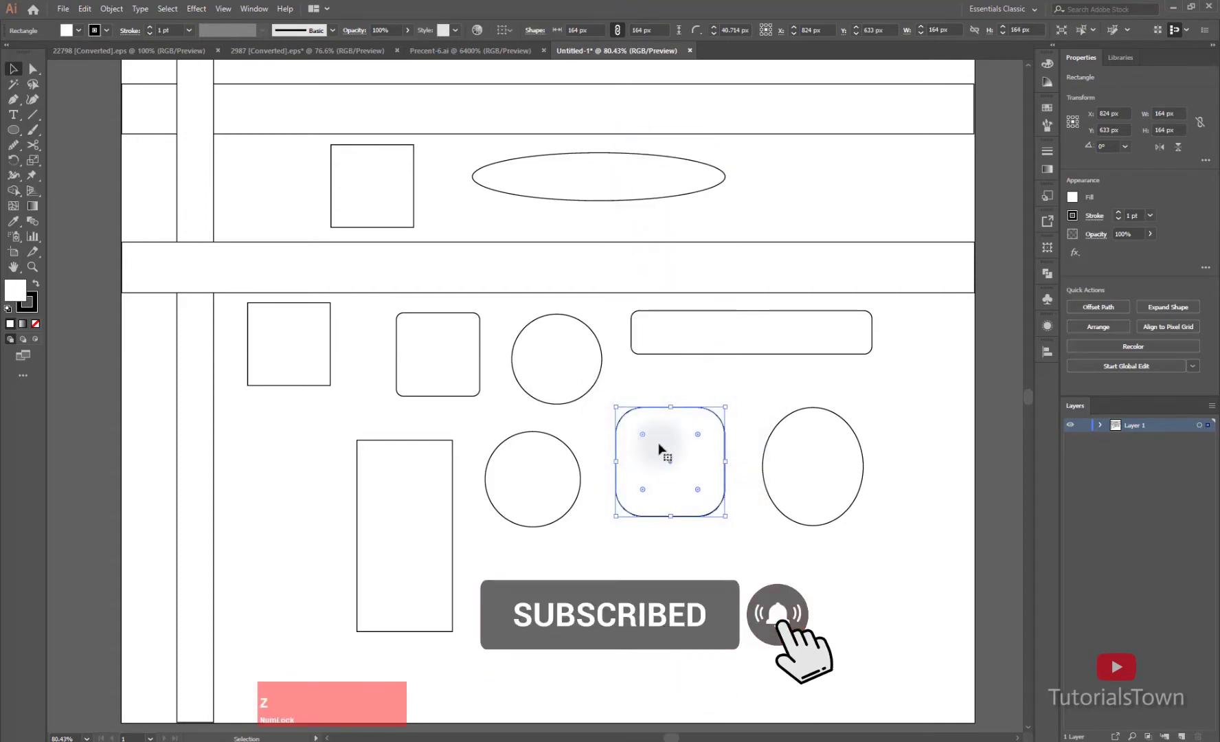
# Hide the bounding box, reselect the large rounded square to check it, and show the bounding box again.
pyautogui.click(223, 8)
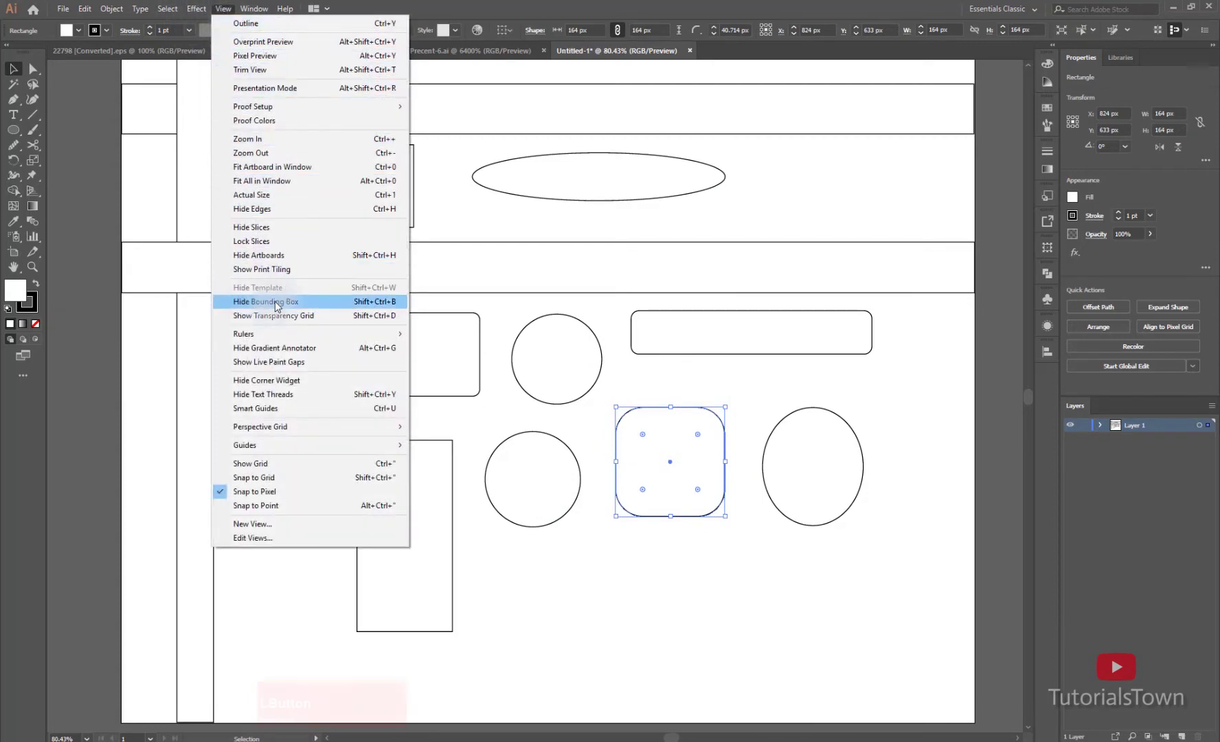
pyautogui.click(282, 303)
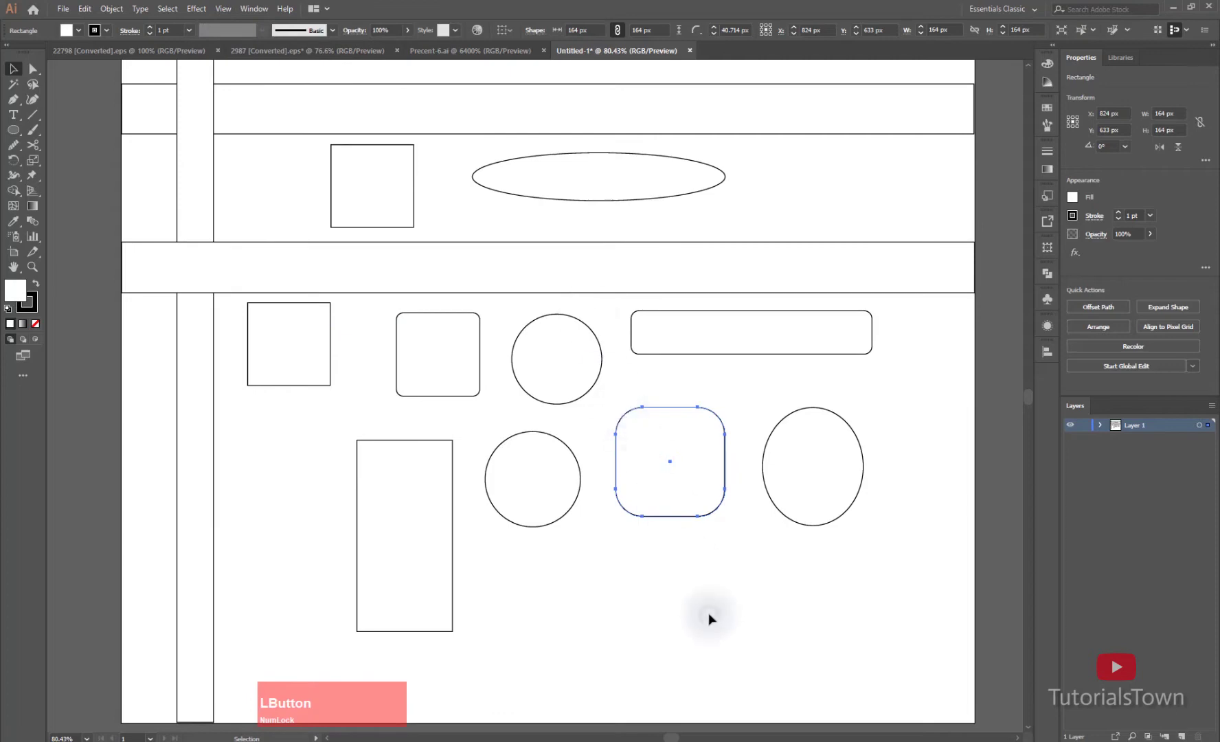
pyautogui.click(670, 474)
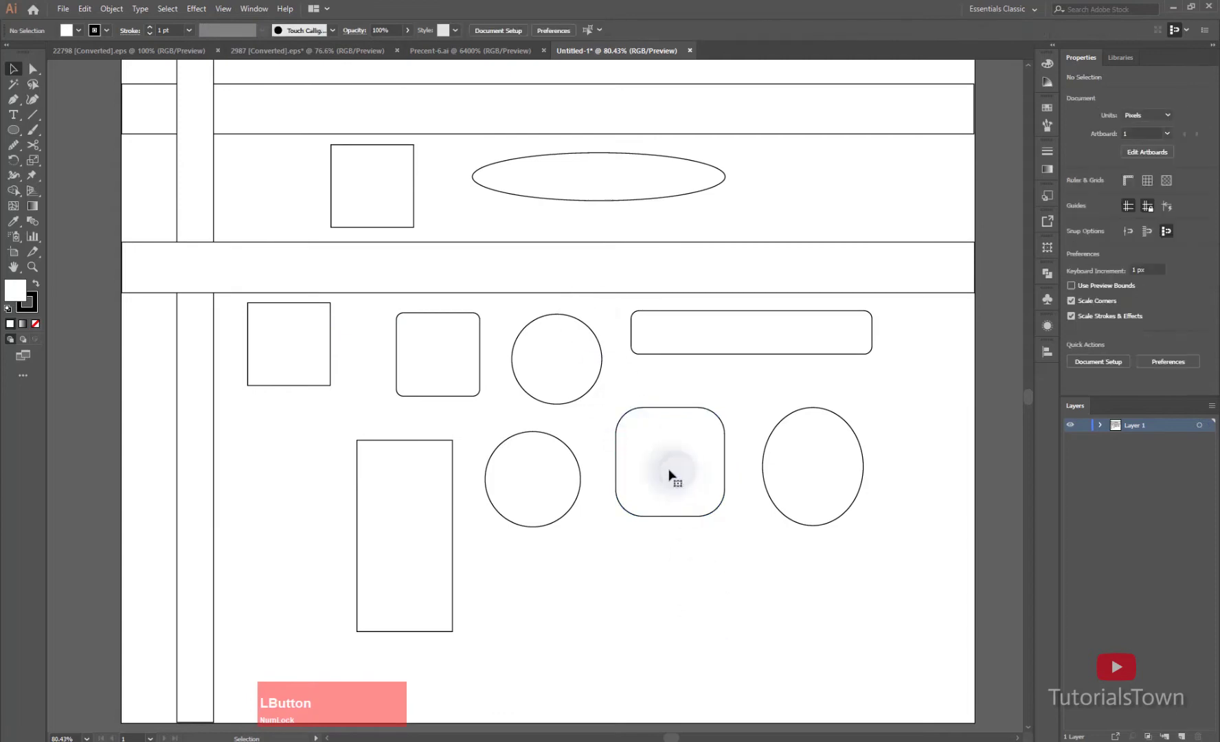
pyautogui.click(224, 9)
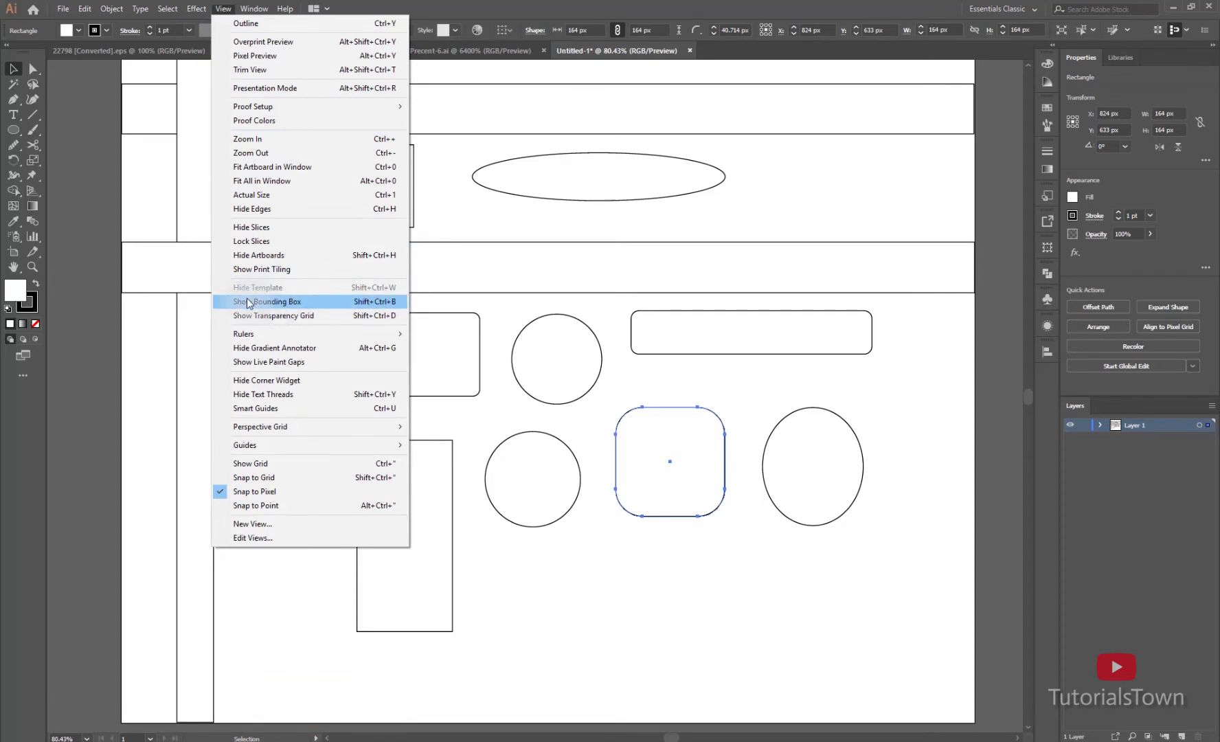
pyautogui.click(281, 305)
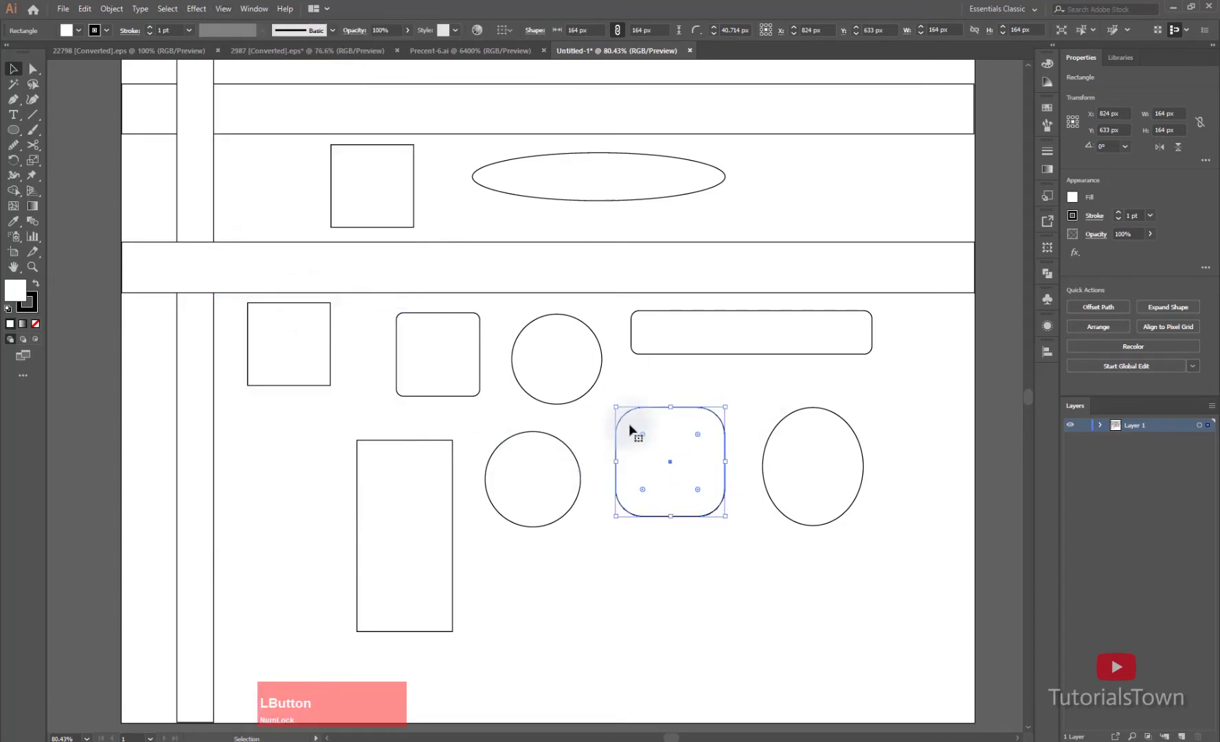
# Reselect the large rounded square and move it slightly upward, centred at about X 826, Y 613 px.
pyautogui.click(707, 390)
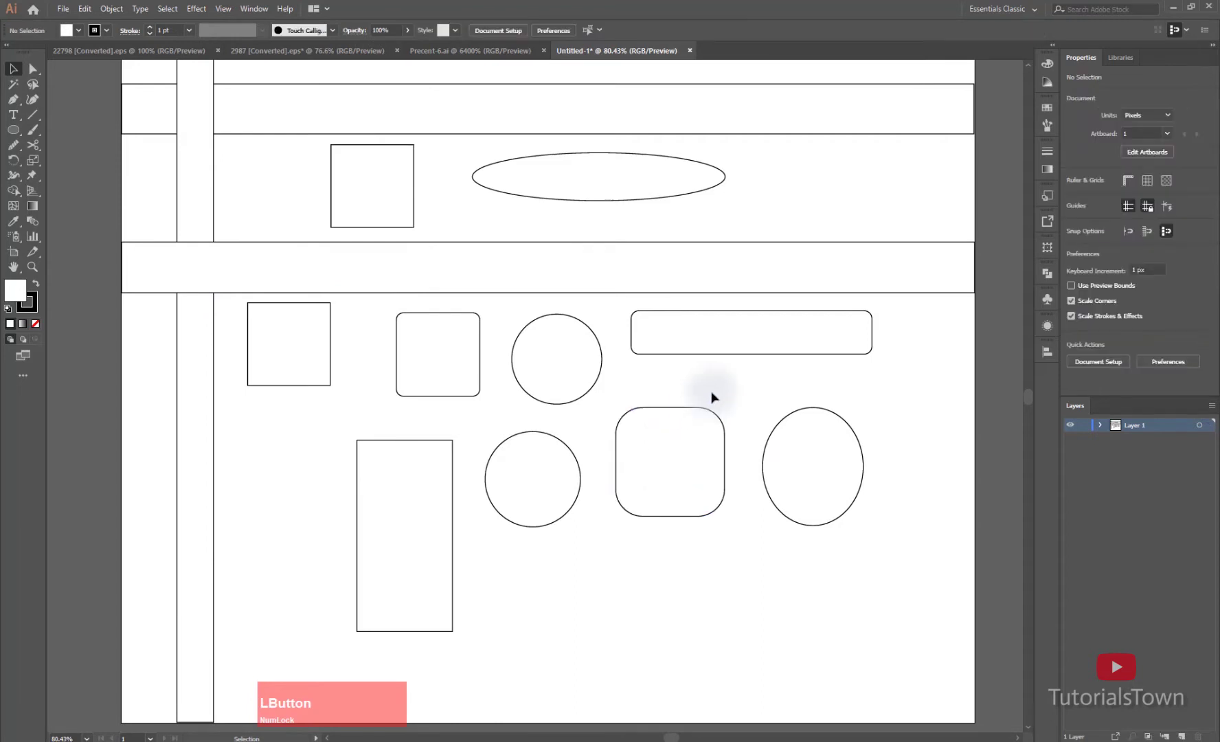
pyautogui.click(666, 452)
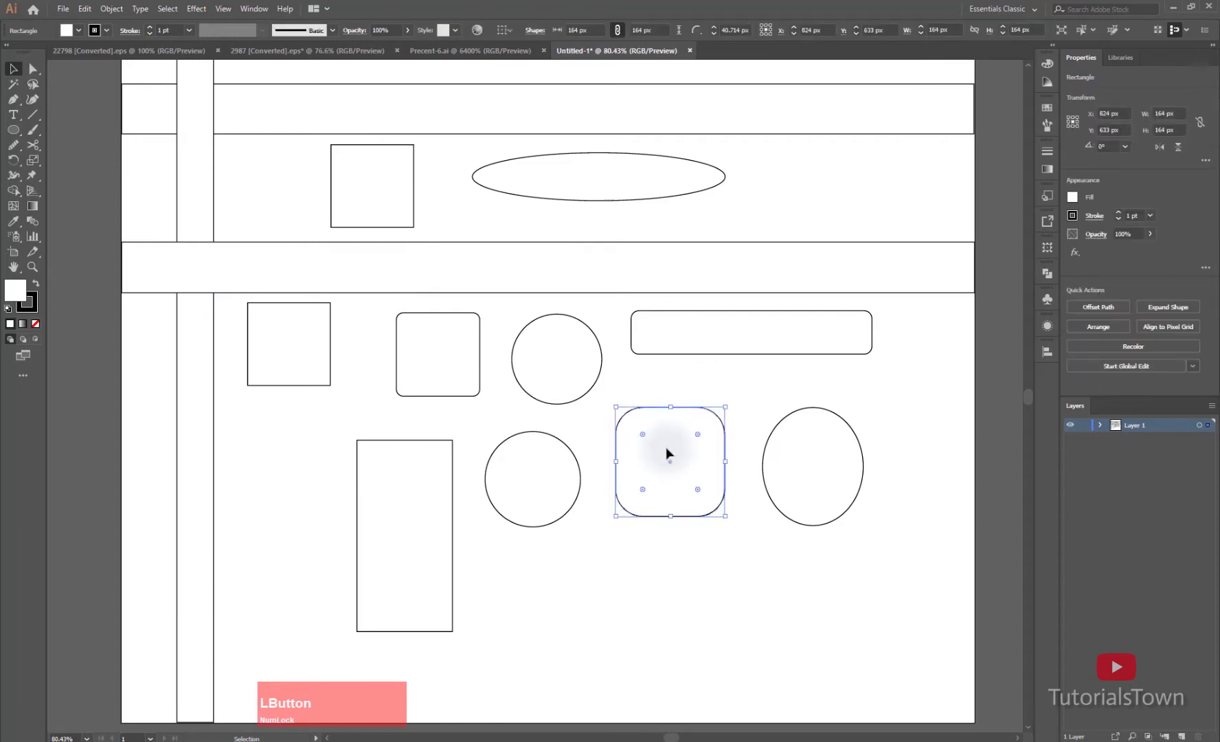
pyautogui.click(738, 435)
pyautogui.click(672, 438)
pyautogui.moveTo(680, 465); pyautogui.dragTo(681, 452)
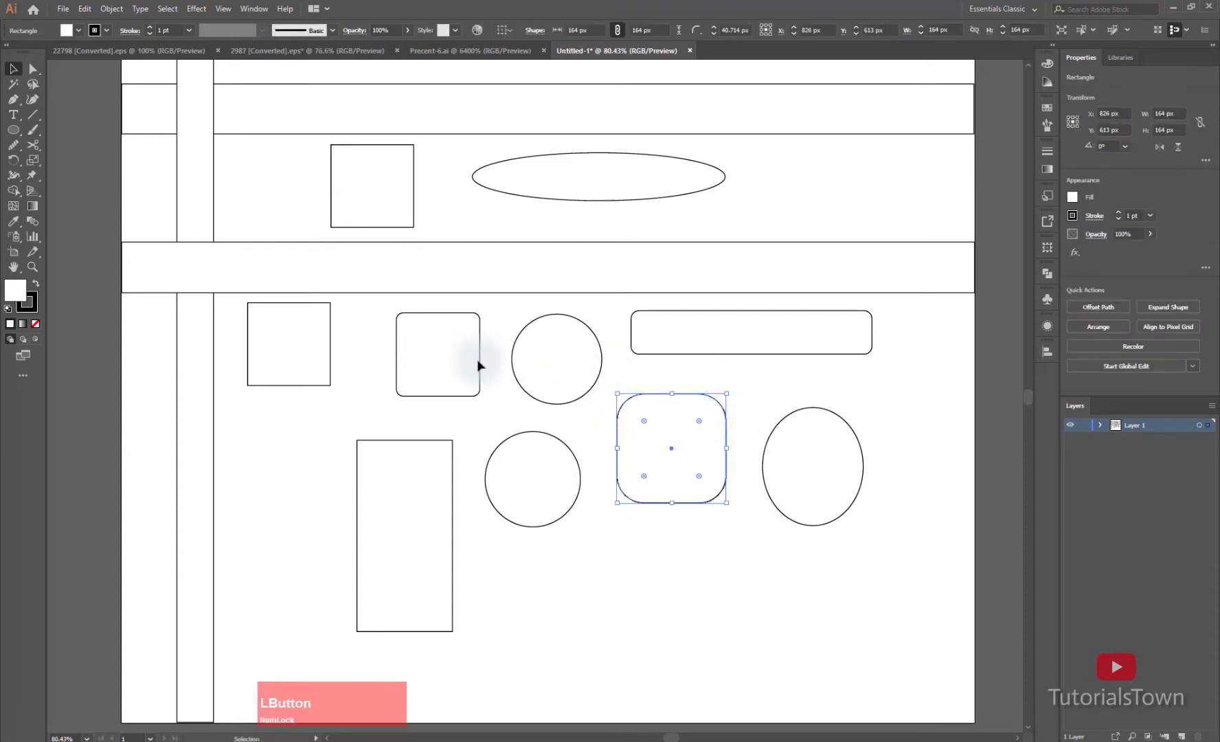
# Scale the small rounded square proportionally to about 74 px, and reshape it into a rectangle about 180 × 109 px.
pyautogui.click(450, 355)
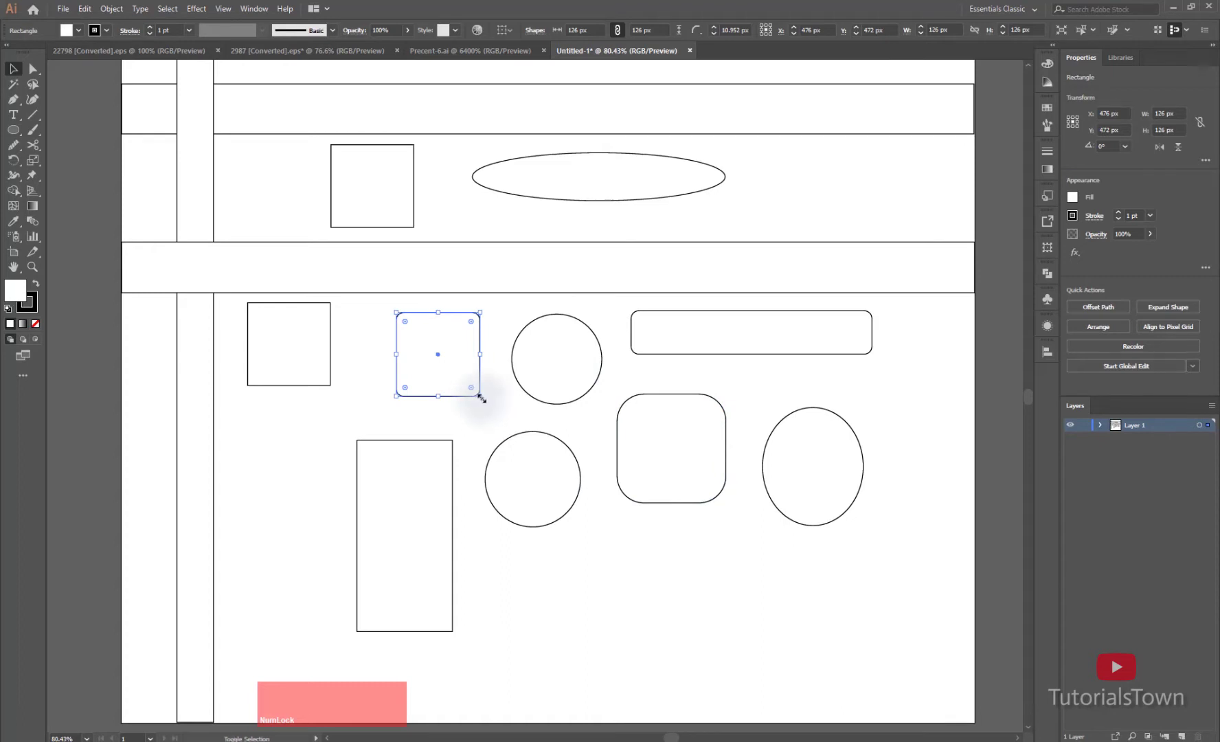
pyautogui.moveTo(481, 398)
pyautogui.mouseDown()
pyautogui.moveTo(731, 605)
pyautogui.moveTo(488, 396)
pyautogui.moveTo(547, 458)
pyautogui.moveTo(737, 595)
pyautogui.moveTo(409, 357)
pyautogui.moveTo(509, 436)
pyautogui.moveTo(446, 392)
pyautogui.mouseUp()
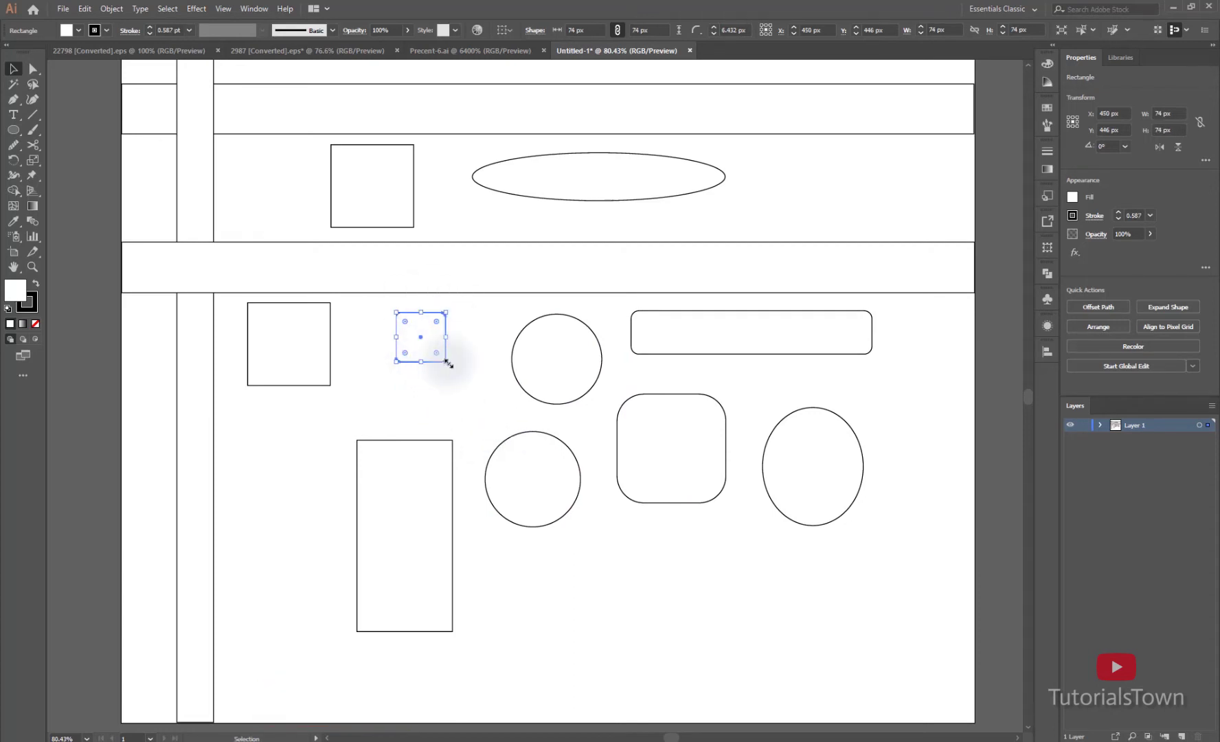
pyautogui.moveTo(447, 341); pyautogui.dragTo(450, 385)
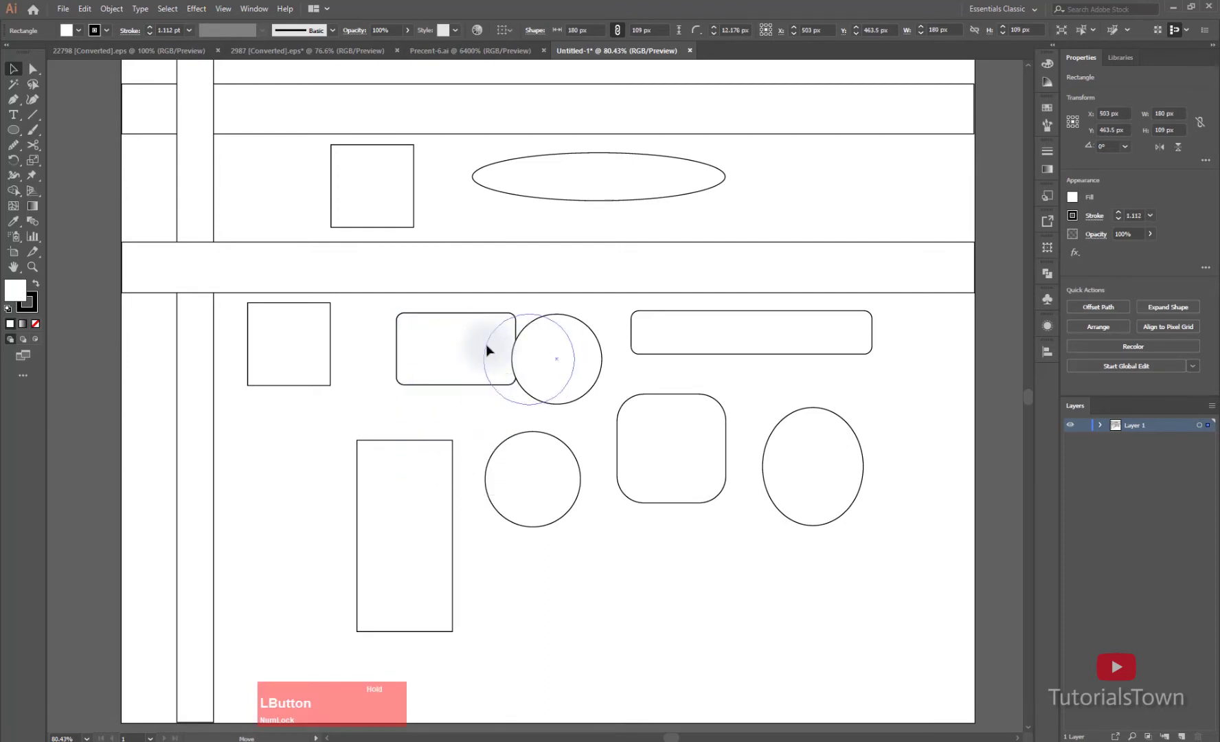
# Shift the upper circle clear of the rounded rectangle and scale it proportionally to about 103 px wide, undoing a trial stretch.
pyautogui.moveTo(557, 405); pyautogui.dragTo(580, 635)
pyautogui.hotkey('ctrl', 'z')
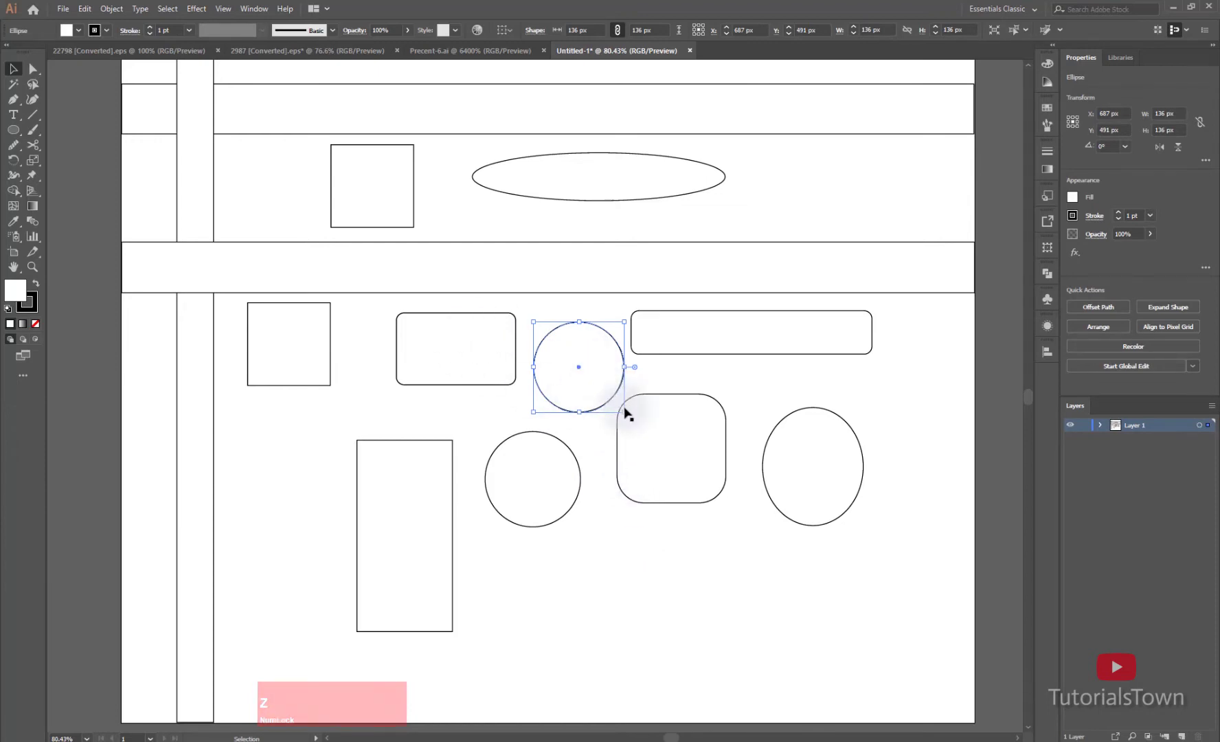
pyautogui.press('shift')
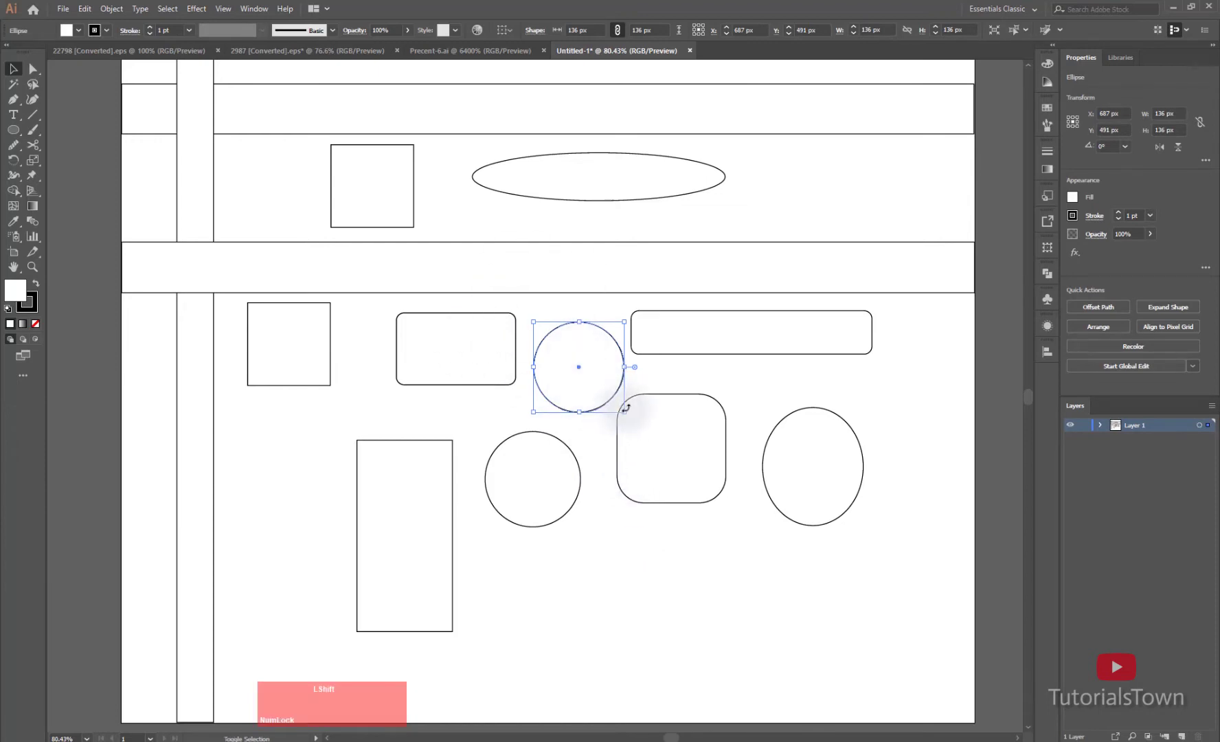
pyautogui.moveTo(625, 413)
pyautogui.mouseDown()
pyautogui.moveTo(879, 625)
pyautogui.moveTo(635, 426)
pyautogui.moveTo(740, 490)
pyautogui.moveTo(616, 425)
pyautogui.moveTo(721, 537)
pyautogui.moveTo(603, 410)
pyautogui.mouseUp()
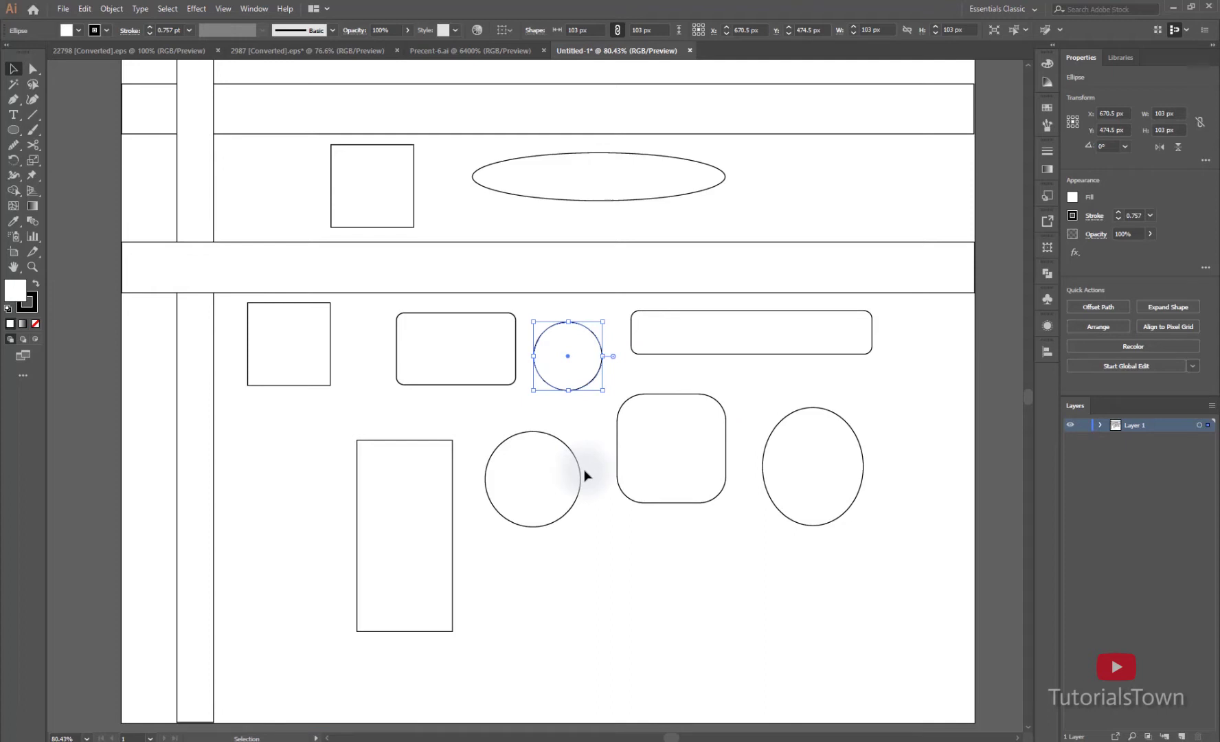
# Select the wide horizontal rectangle above the shapes and magnify the screen to examine its width and height settings.
pyautogui.click(585, 273)
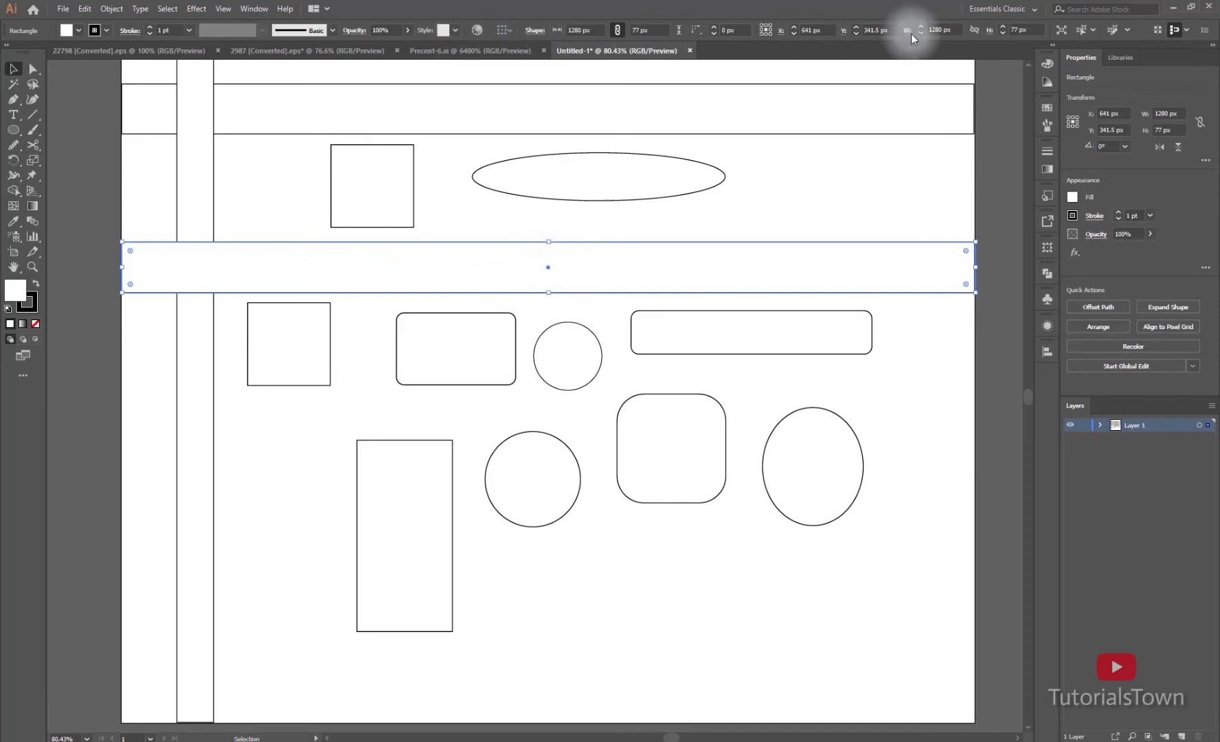
pyautogui.click(616, 31)
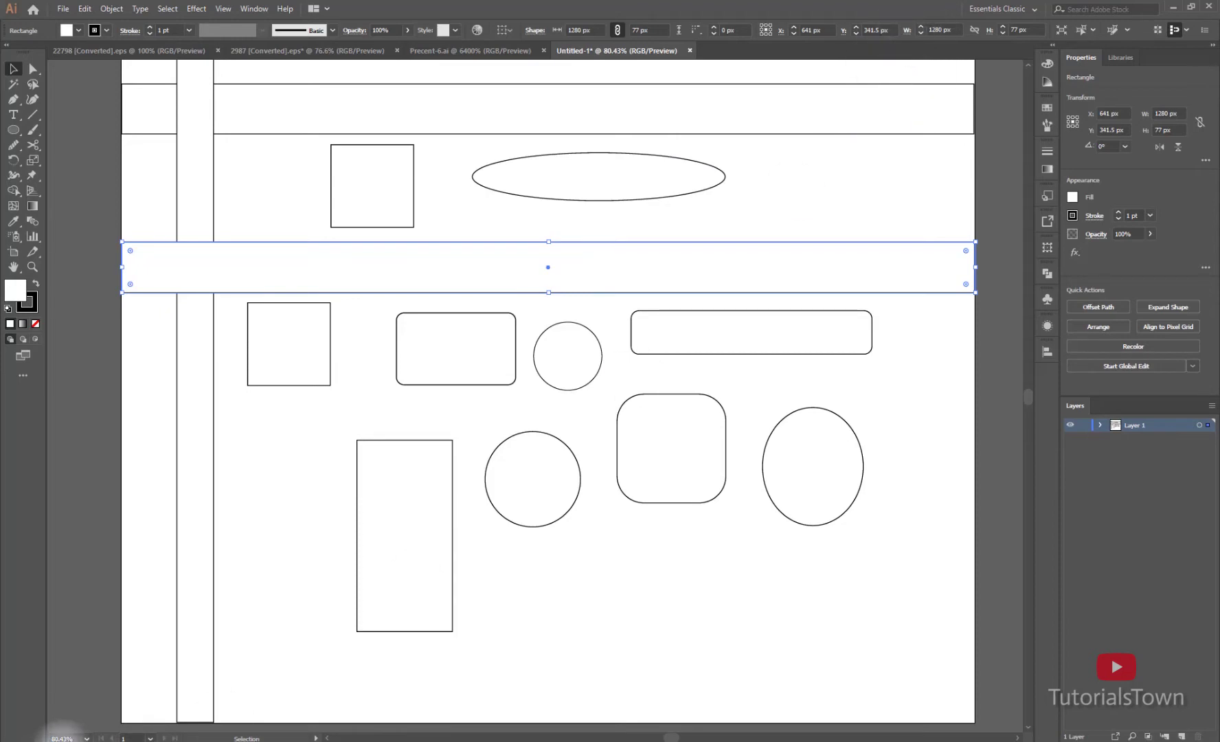
pyautogui.click(887, 95)
pyautogui.press('super+plus')
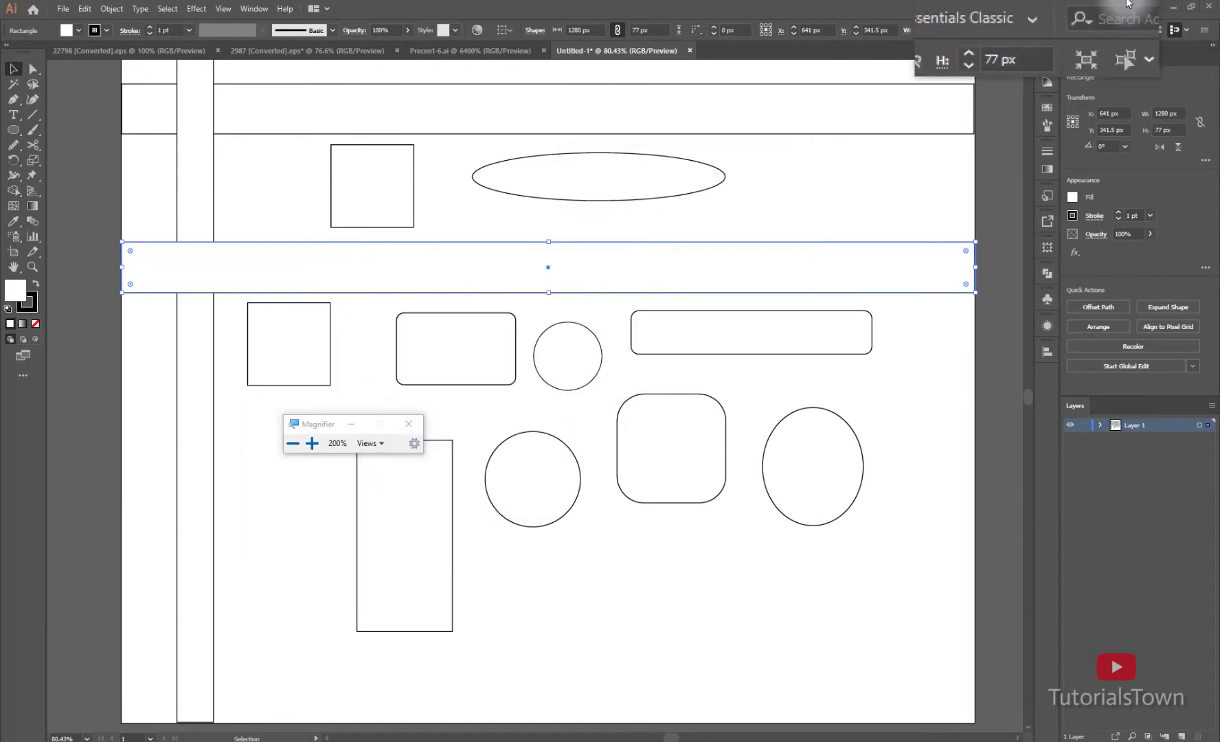
# Narrow the program window to inspect the collapsed Transform settings, and maximise the window again.
pyautogui.click(1194, 7)
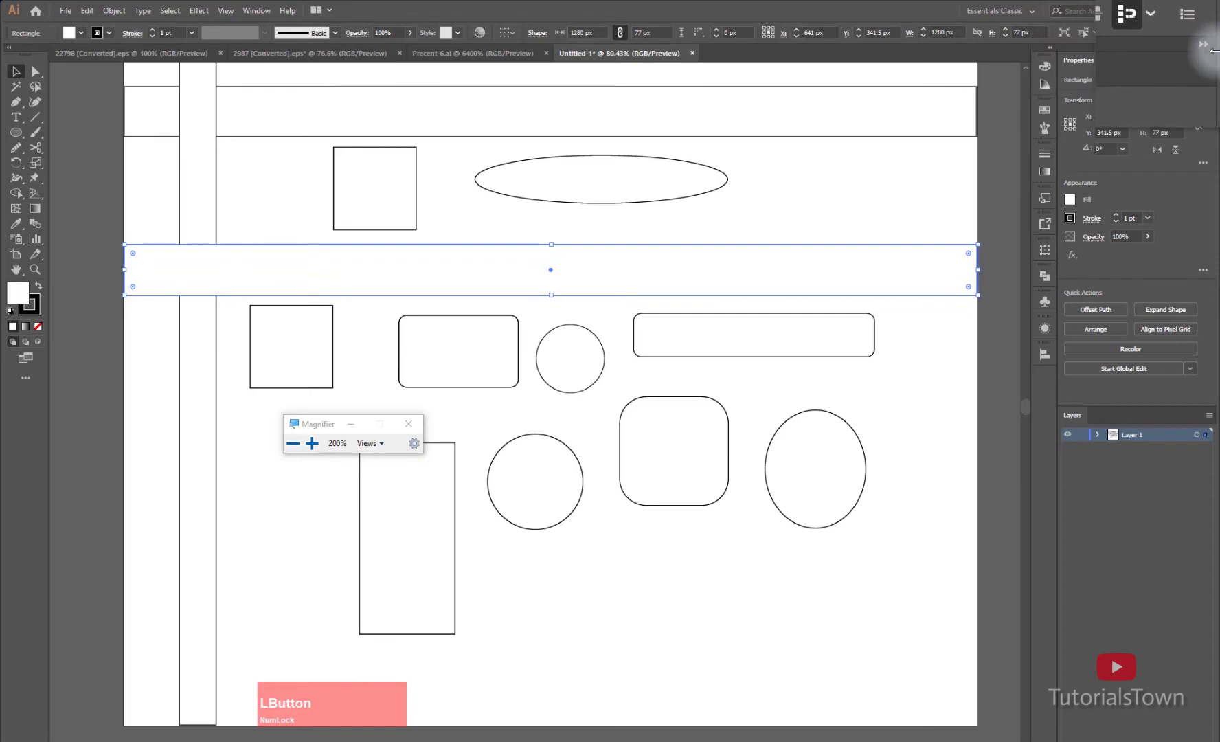
pyautogui.moveTo(1215, 50); pyautogui.dragTo(786, 56)
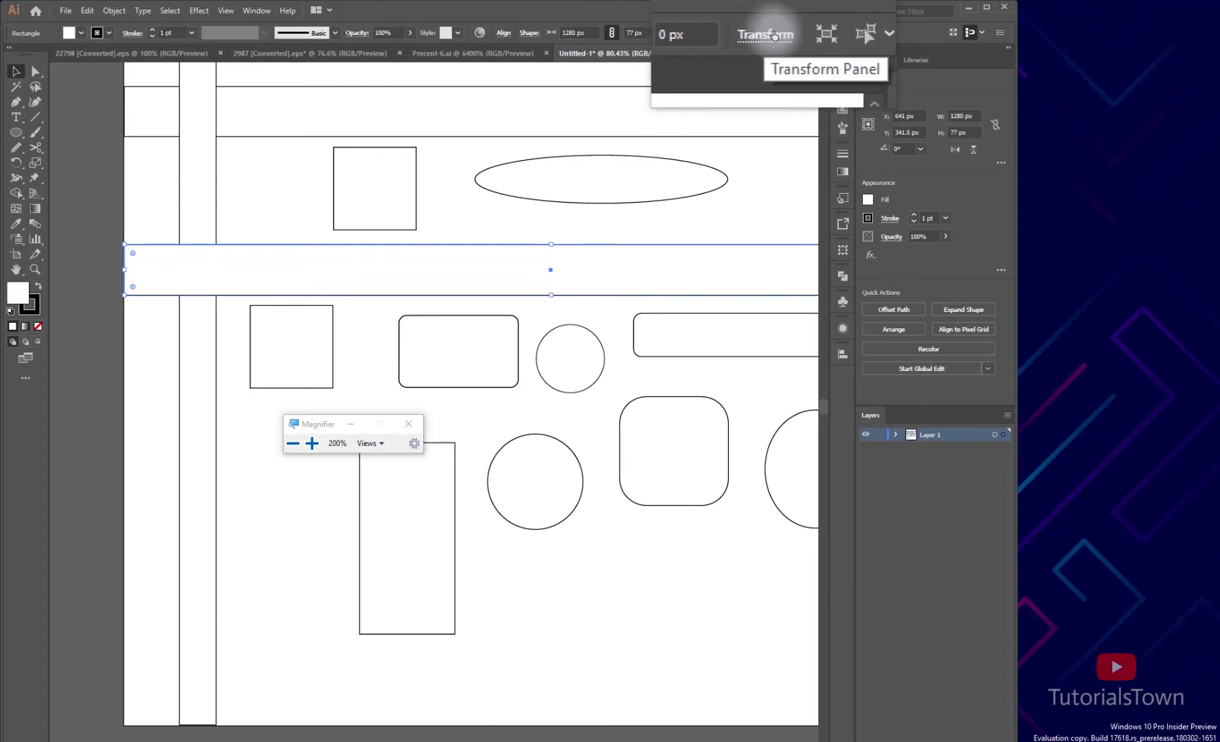
pyautogui.click(770, 36)
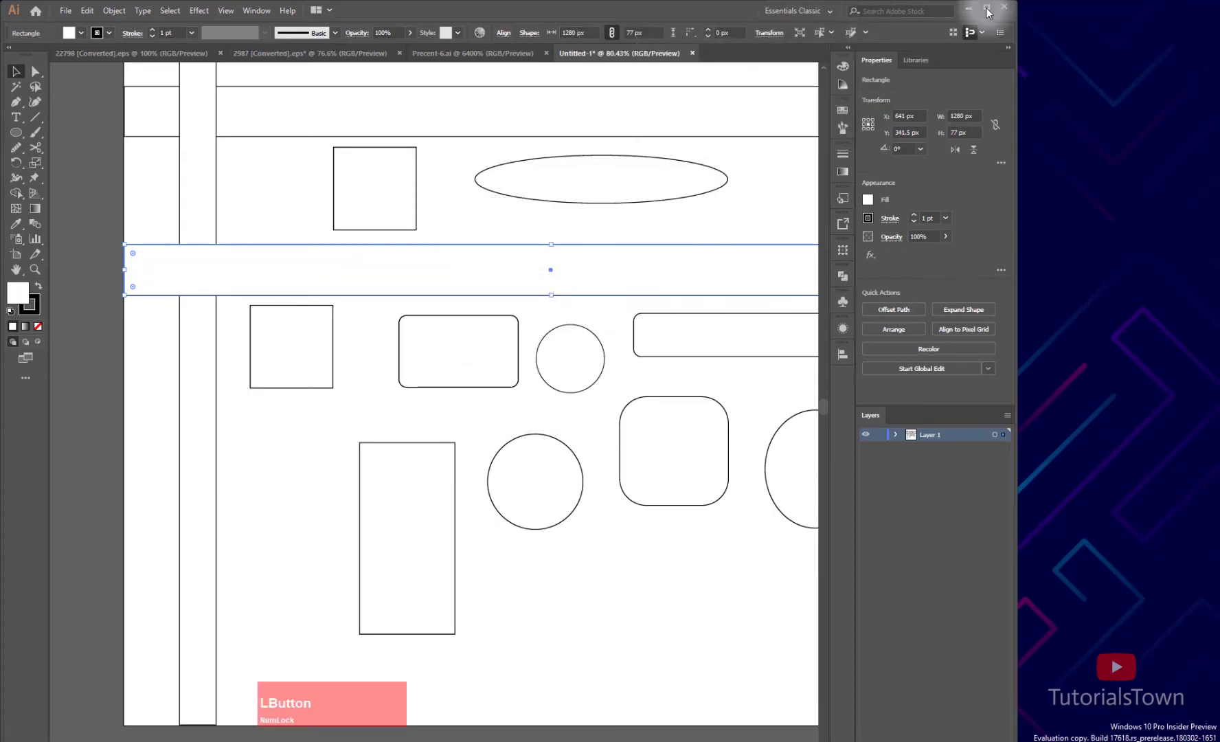
pyautogui.click(986, 7)
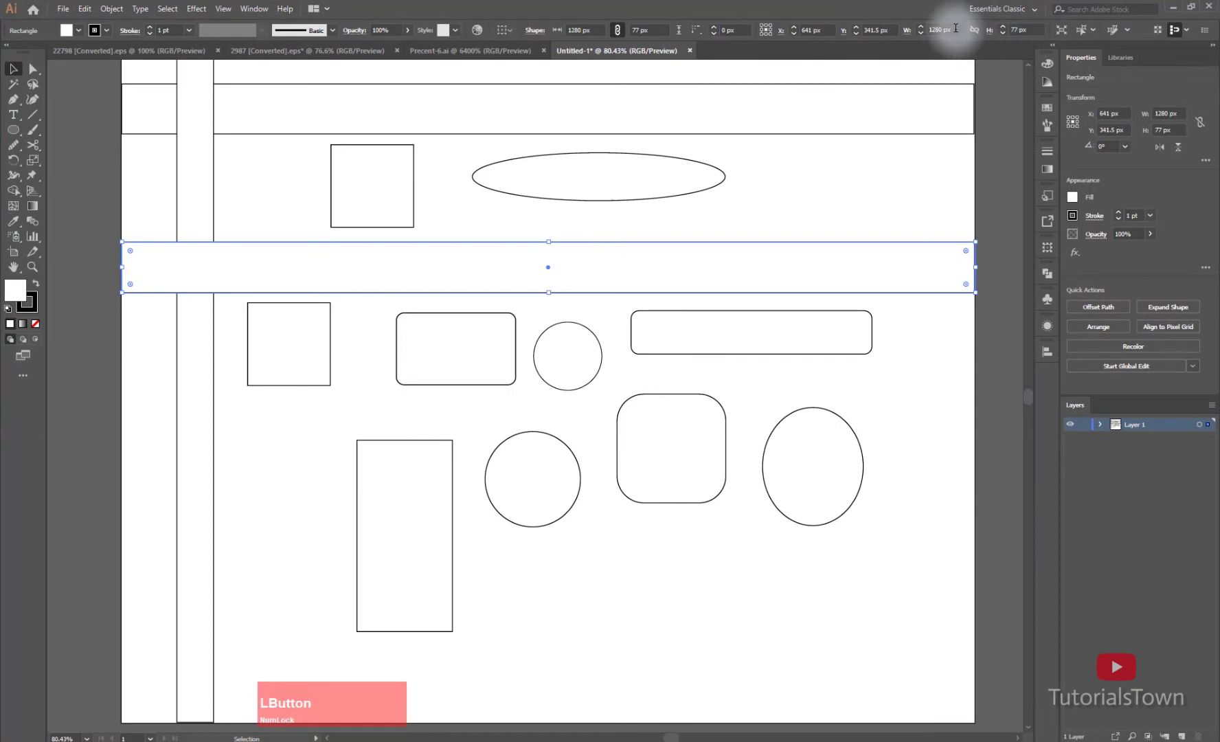
pyautogui.click(1121, 111)
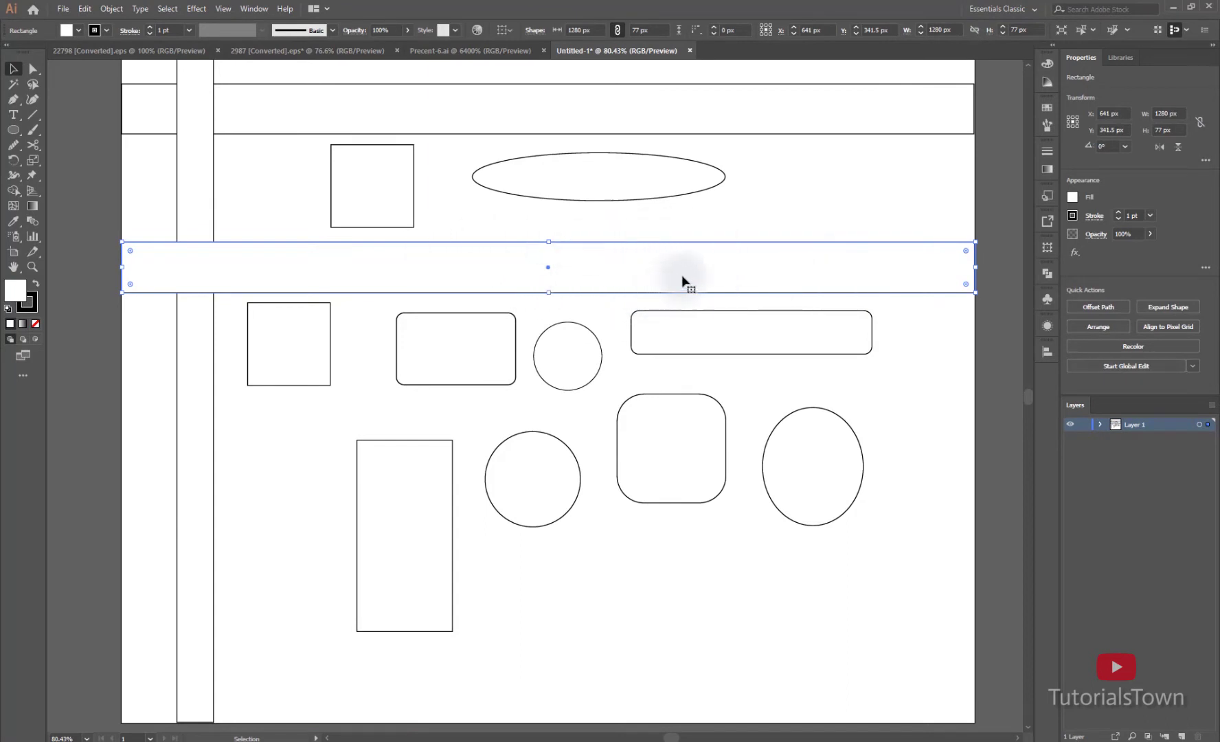
pyautogui.click(386, 348)
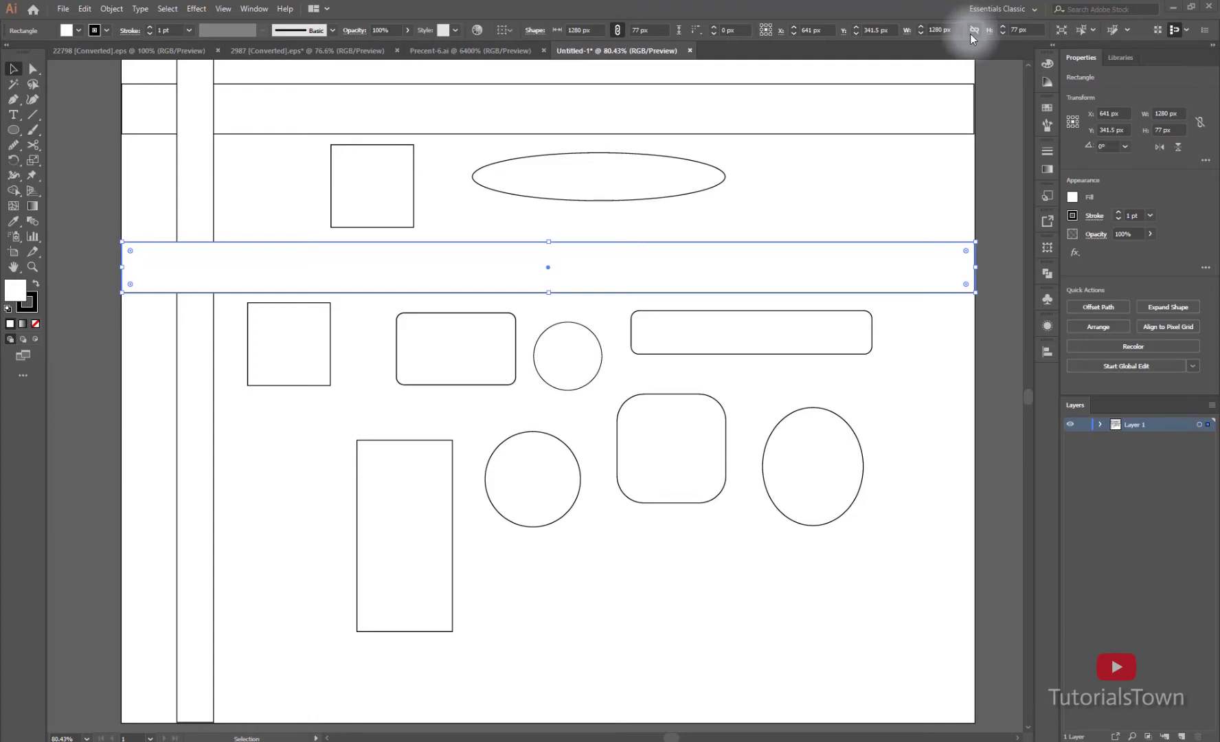
# Magnify the size settings, link the wide rectangle's width and height, and scale it proportionally to 500 px wide.
pyautogui.press('super+plus')
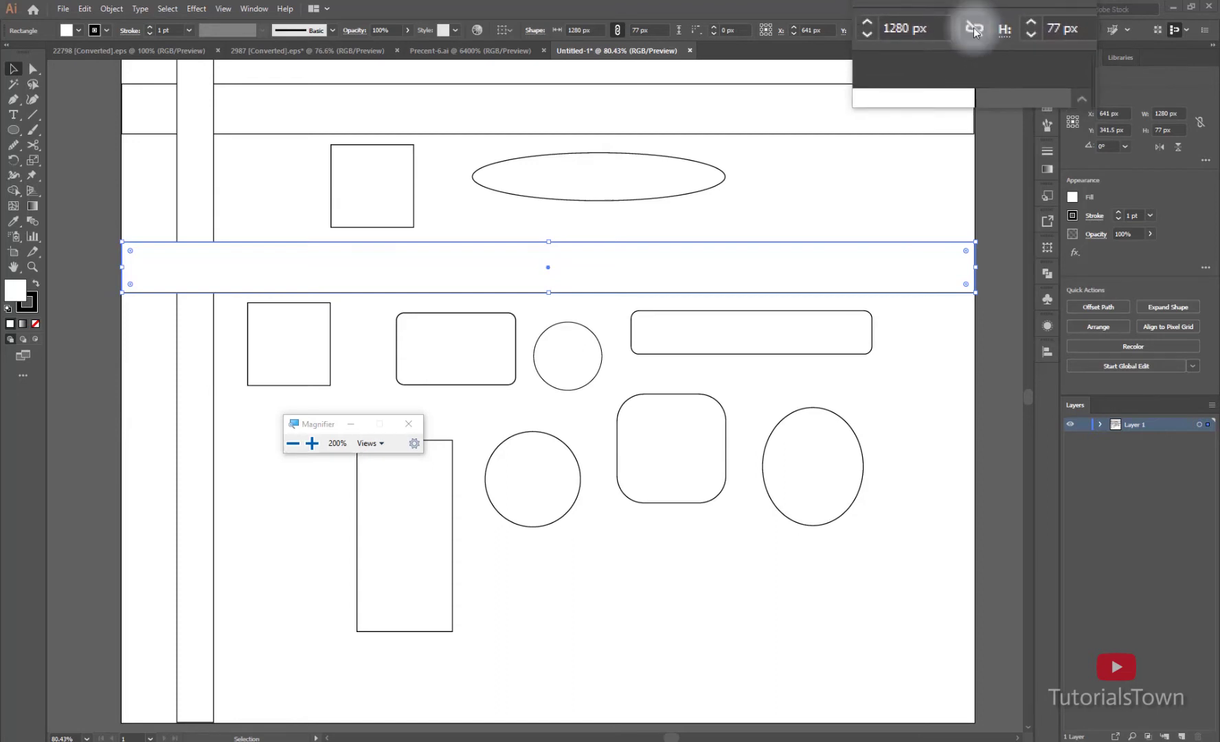
pyautogui.click(973, 28)
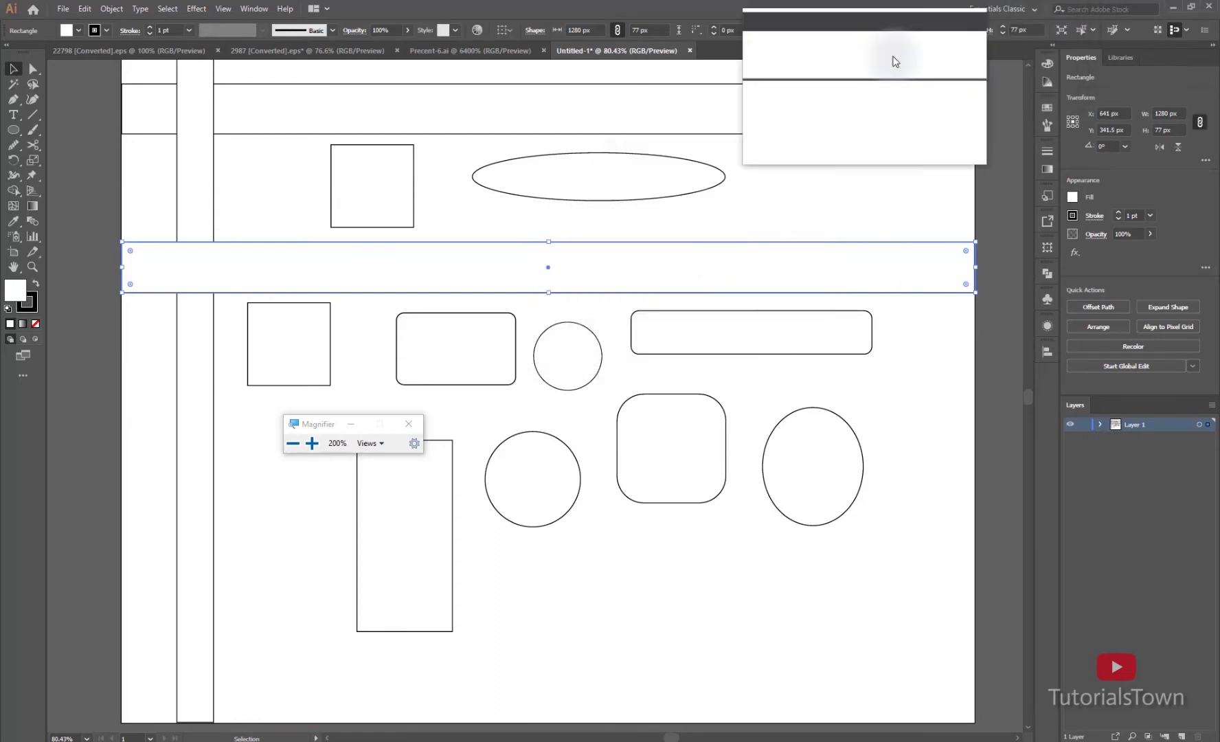
pyautogui.click(944, 31)
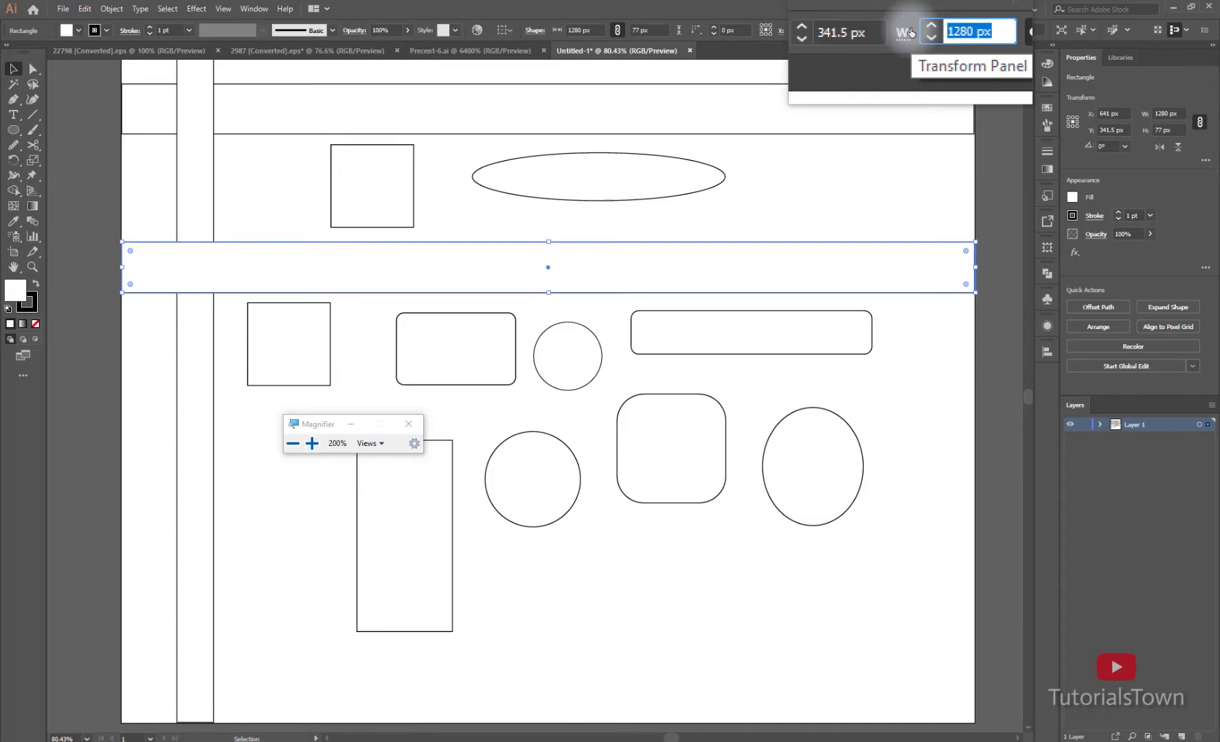
pyautogui.write('500')
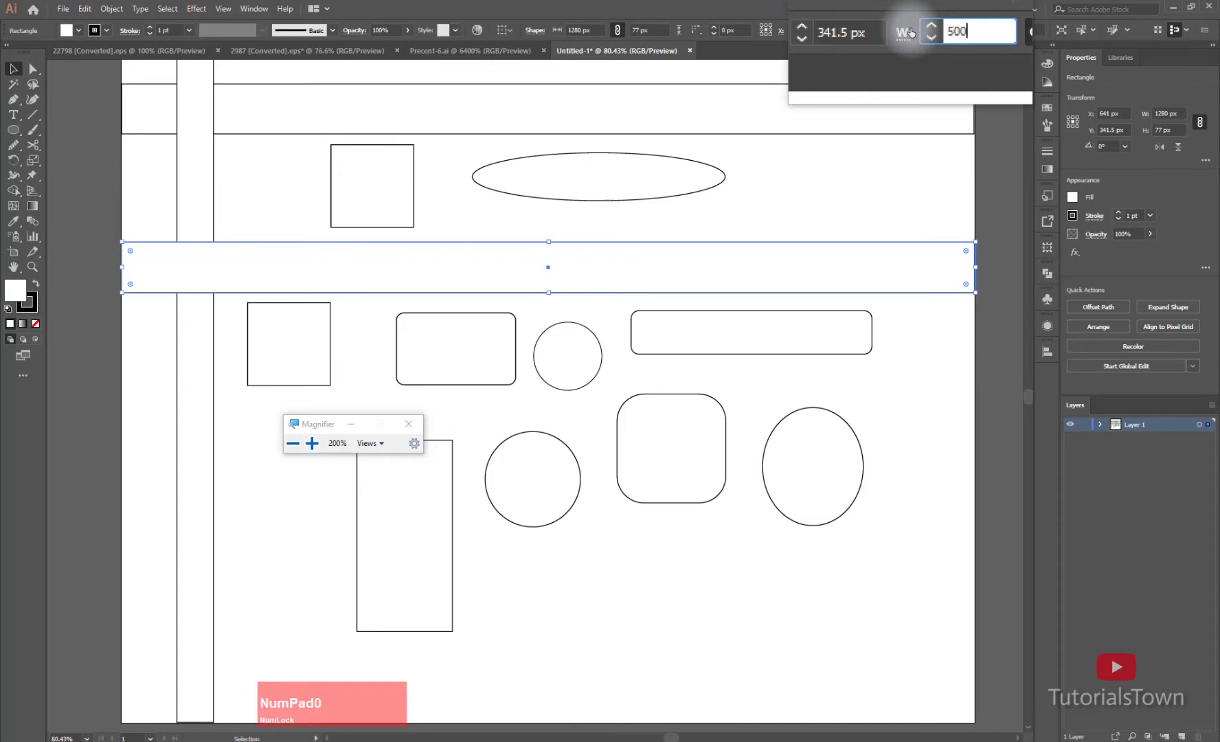
pyautogui.press('Return')
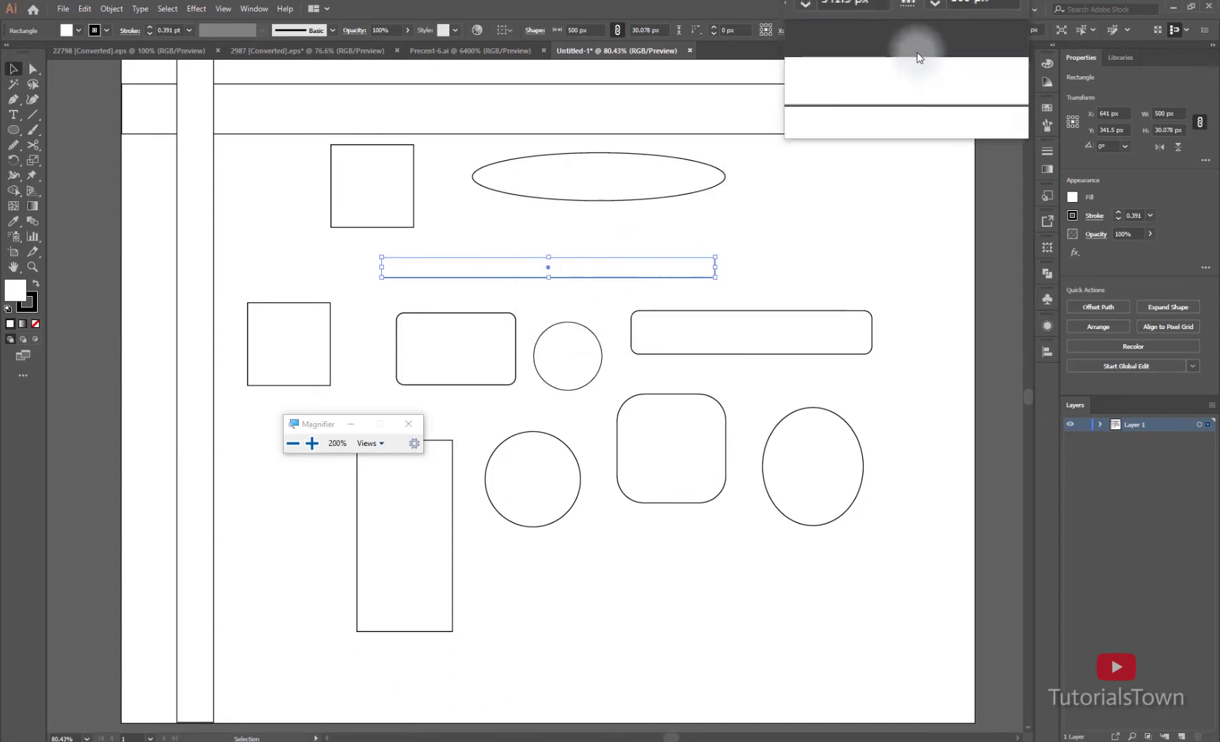
# Set the wide rectangle's width back to 1280 px and unlink its width and height.
pyautogui.click(931, 29)
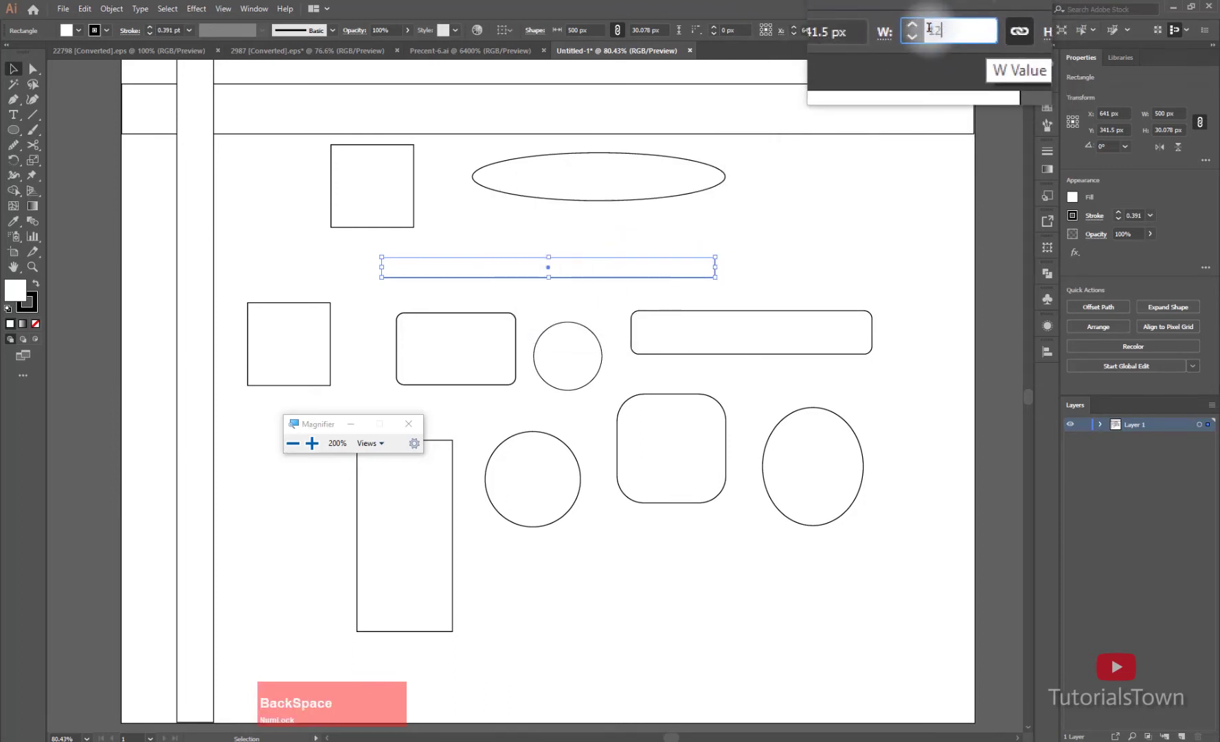
pyautogui.press('Return')
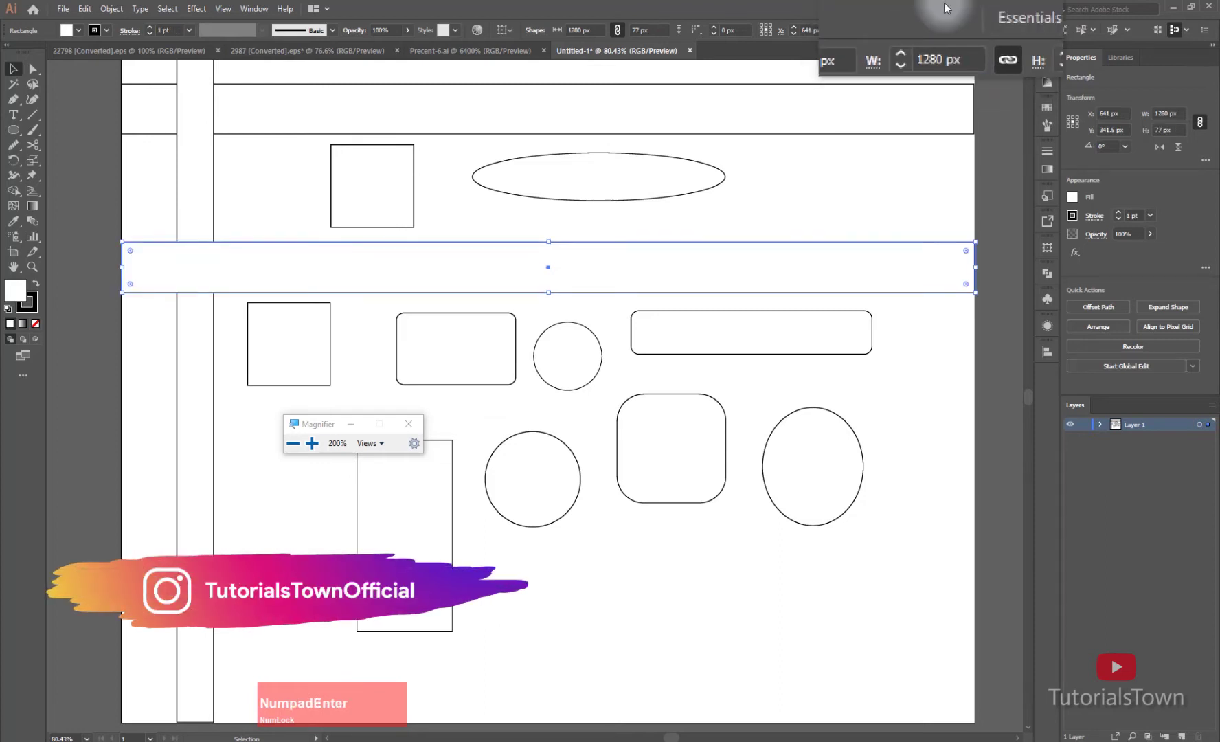
pyautogui.click(976, 29)
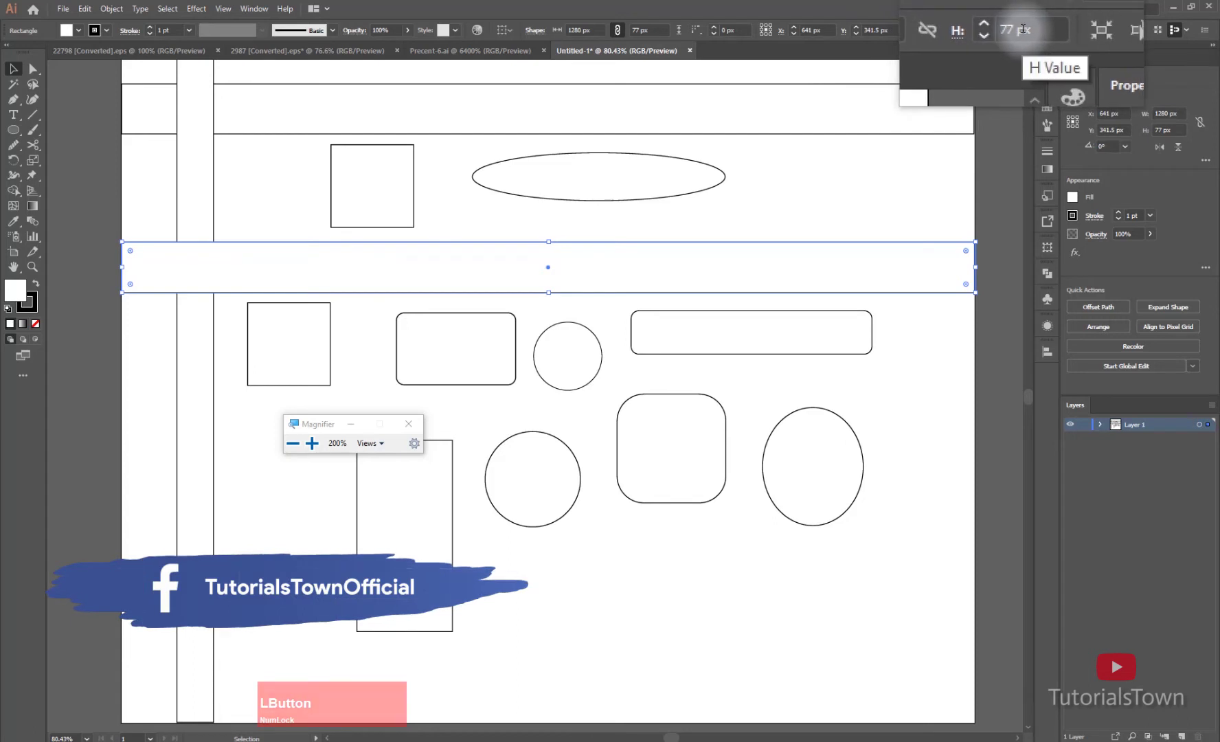
# Set the wide rectangle's height to 0.5 in independently of its width, and close the screen magnifier.
pyautogui.click(1029, 29)
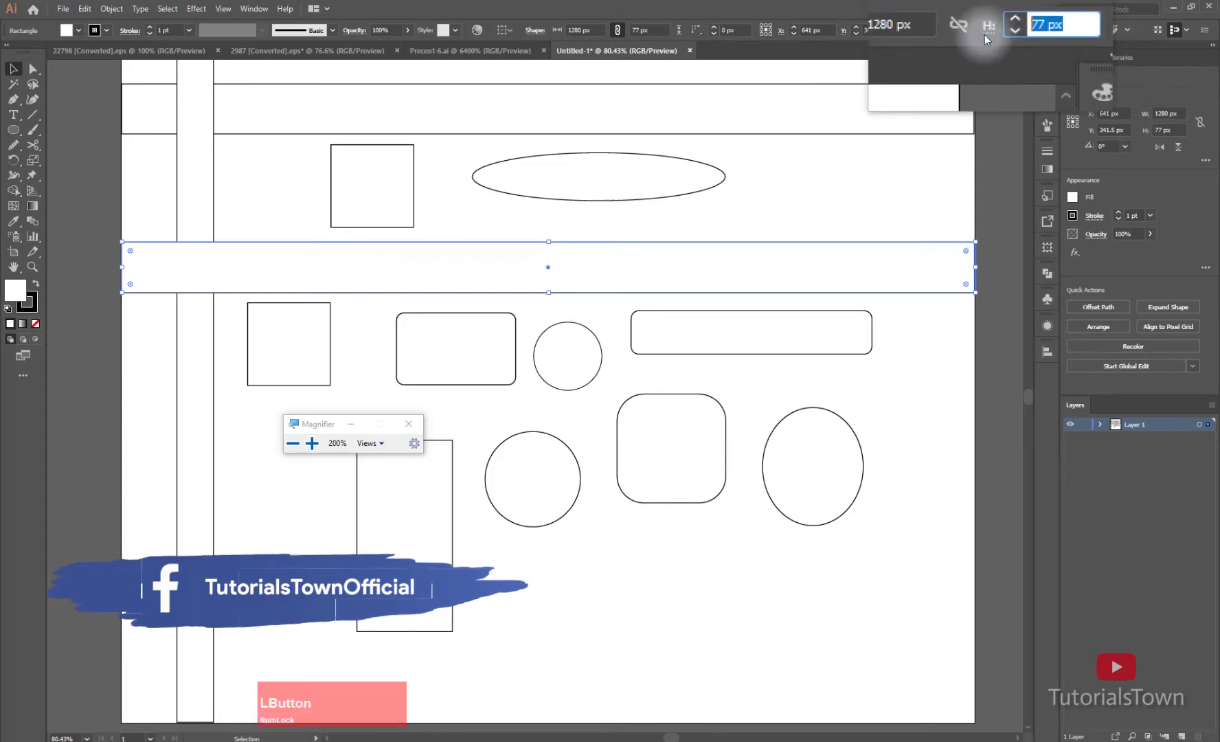
pyautogui.doubleClick(1026, 28)
pyautogui.moveTo(1026, 28); pyautogui.dragTo(1000, 26)
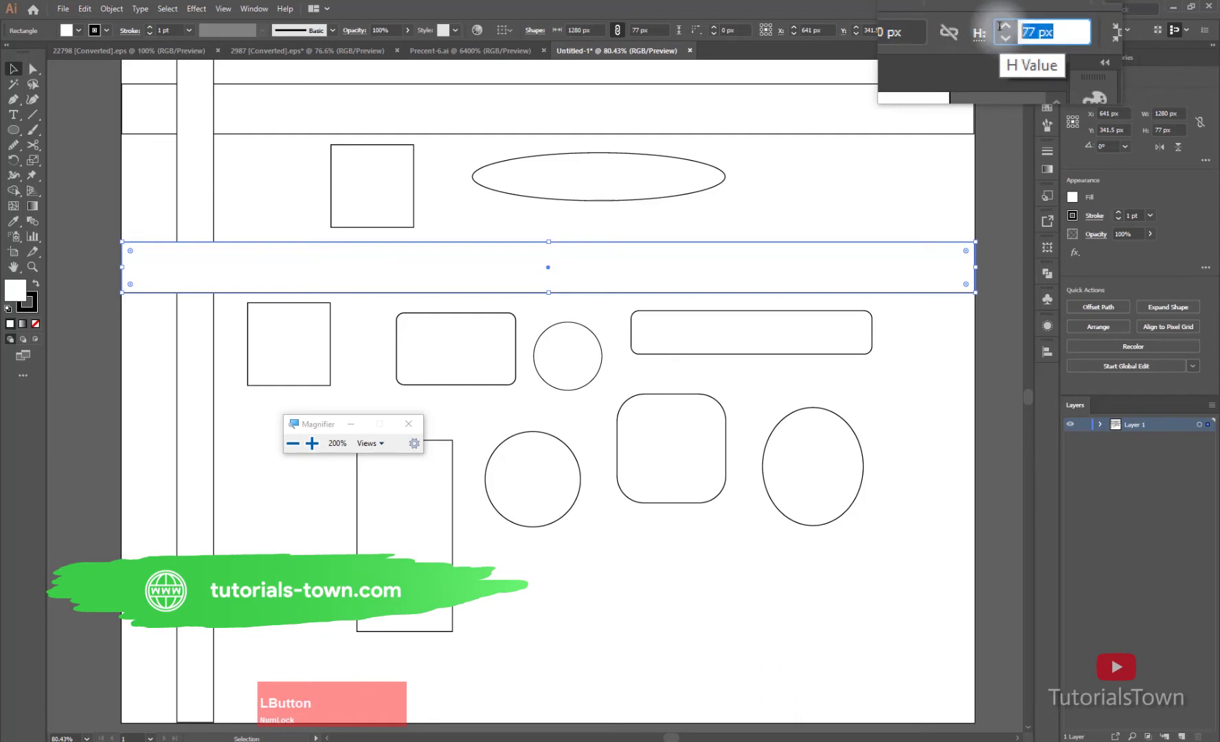
pyautogui.write('0.5in')
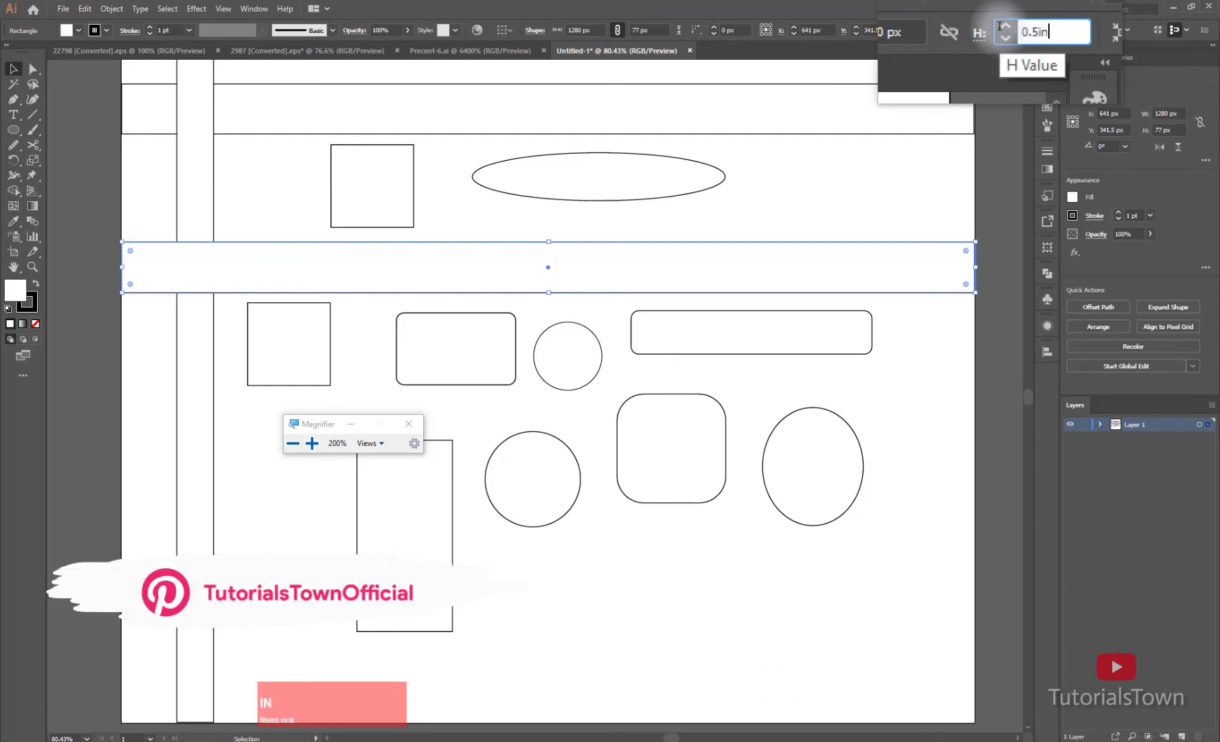
pyautogui.press('Return')
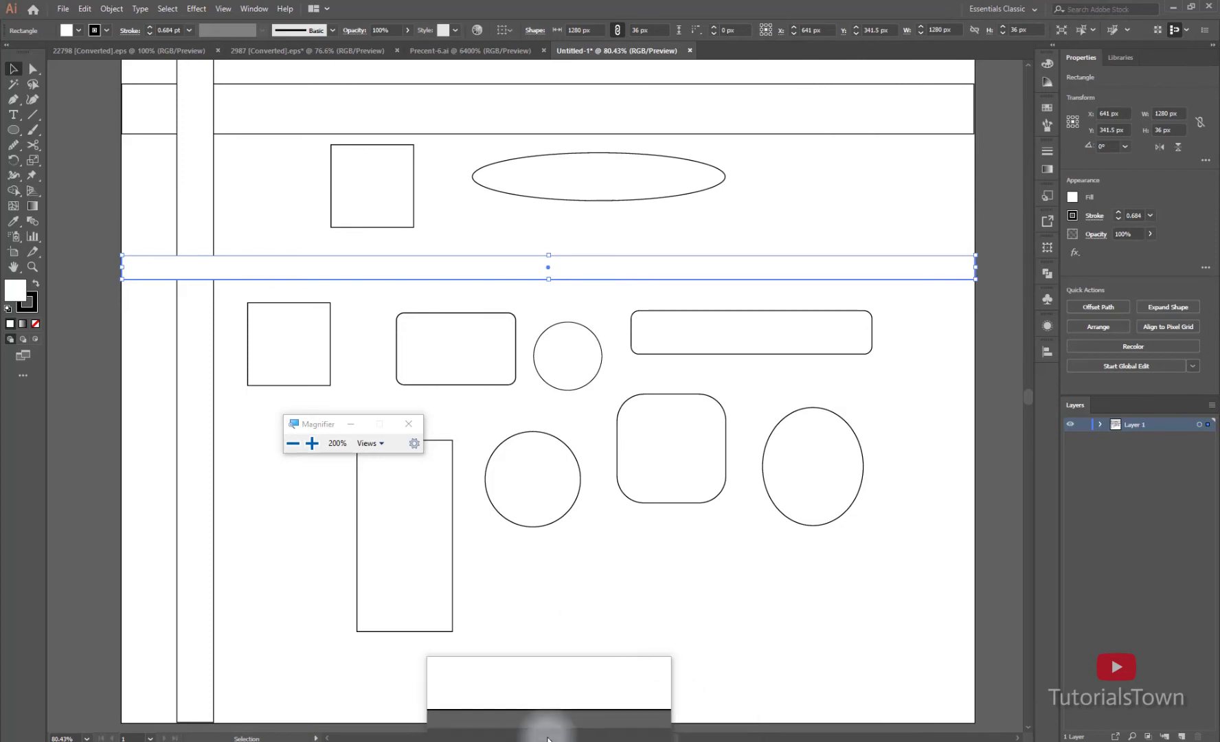
pyautogui.click(416, 426)
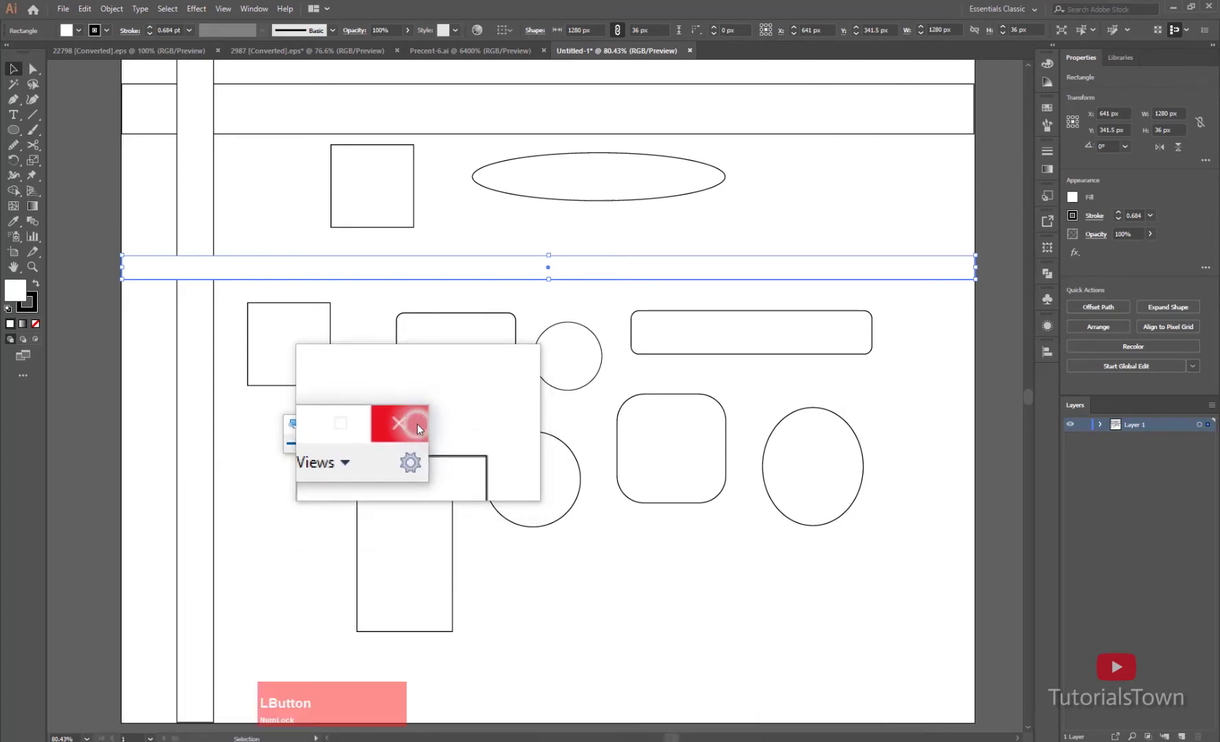
pyautogui.click(905, 435)
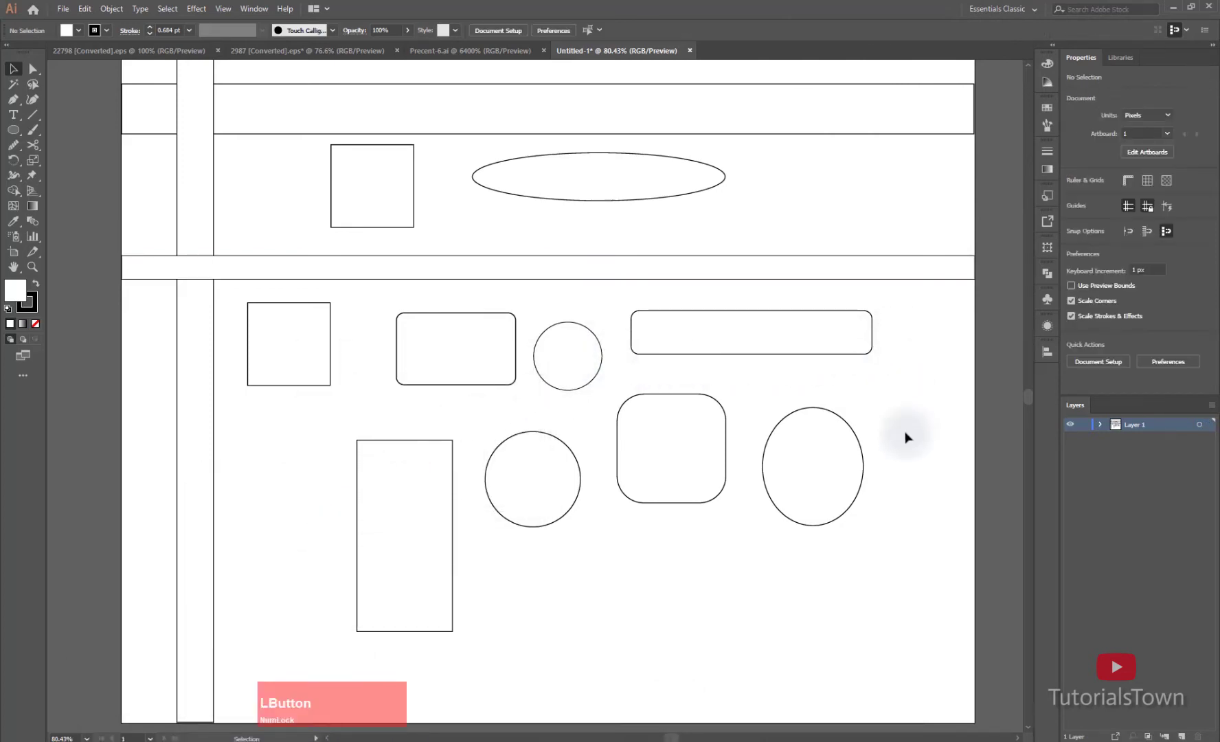
pyautogui.click(643, 275)
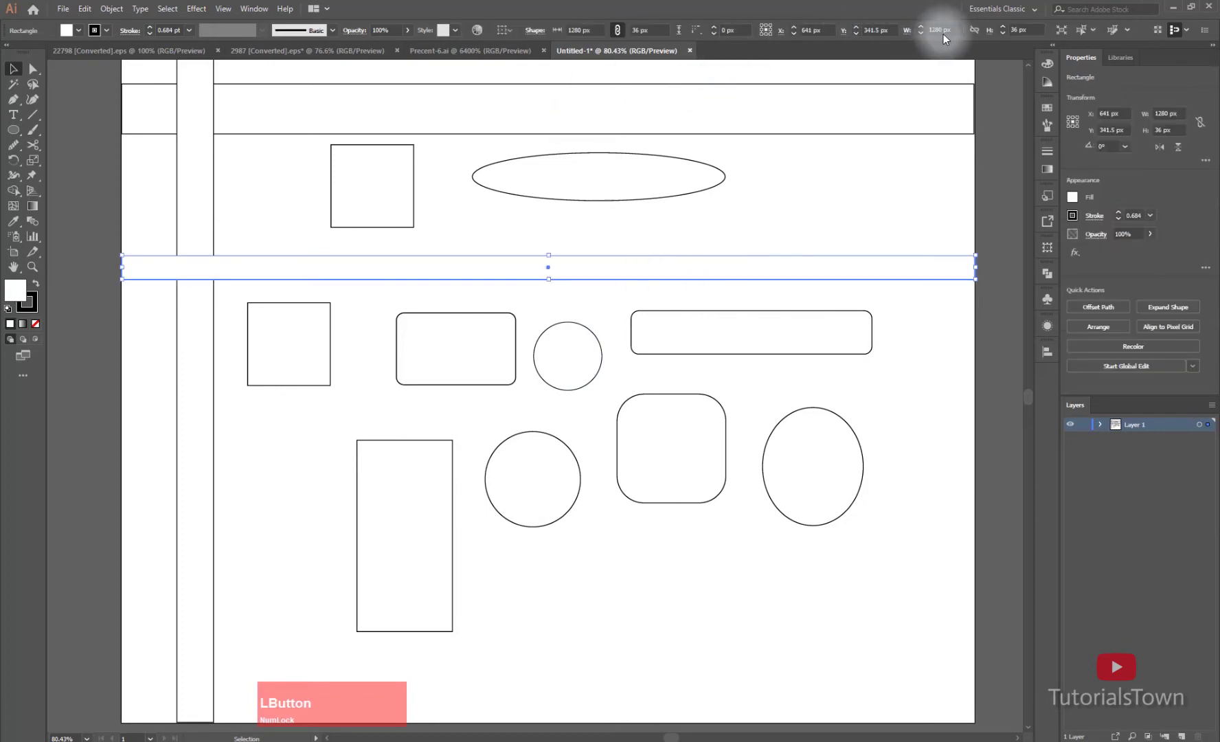
pyautogui.click(941, 29)
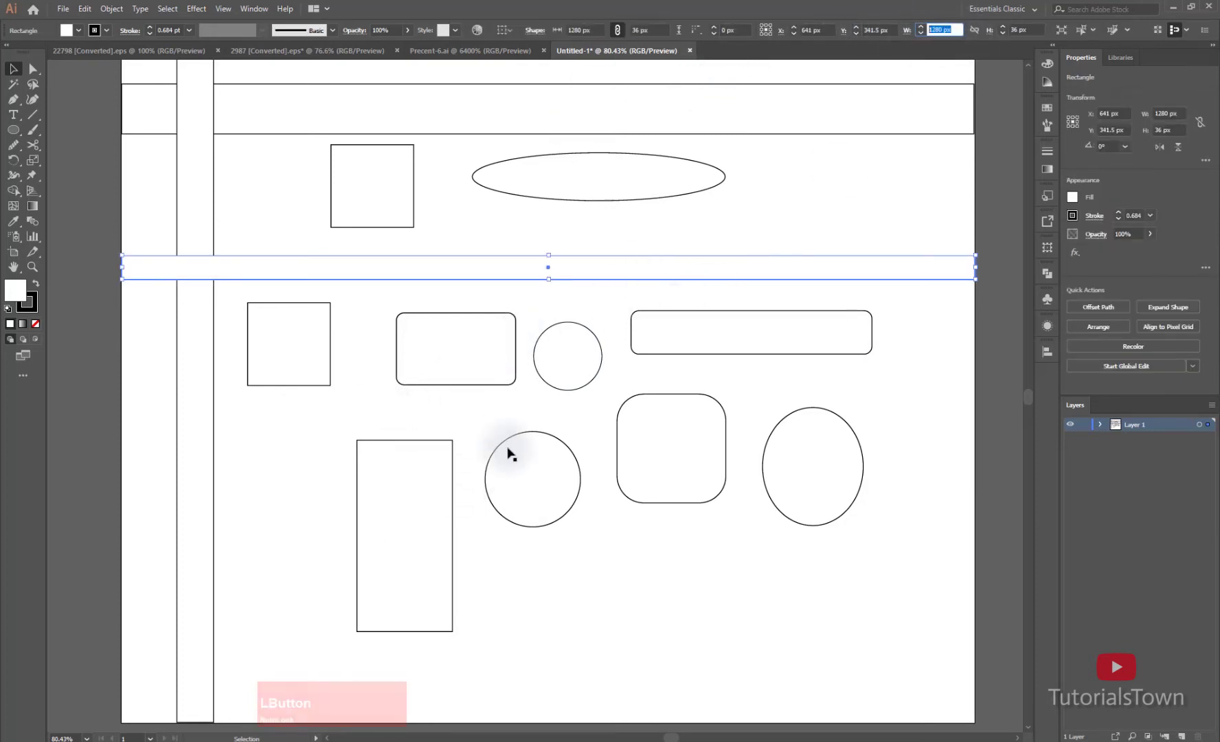
# Link the width and height of the circle beside the tall rectangle and scale it proportionally to 500 px.
pyautogui.click(515, 468)
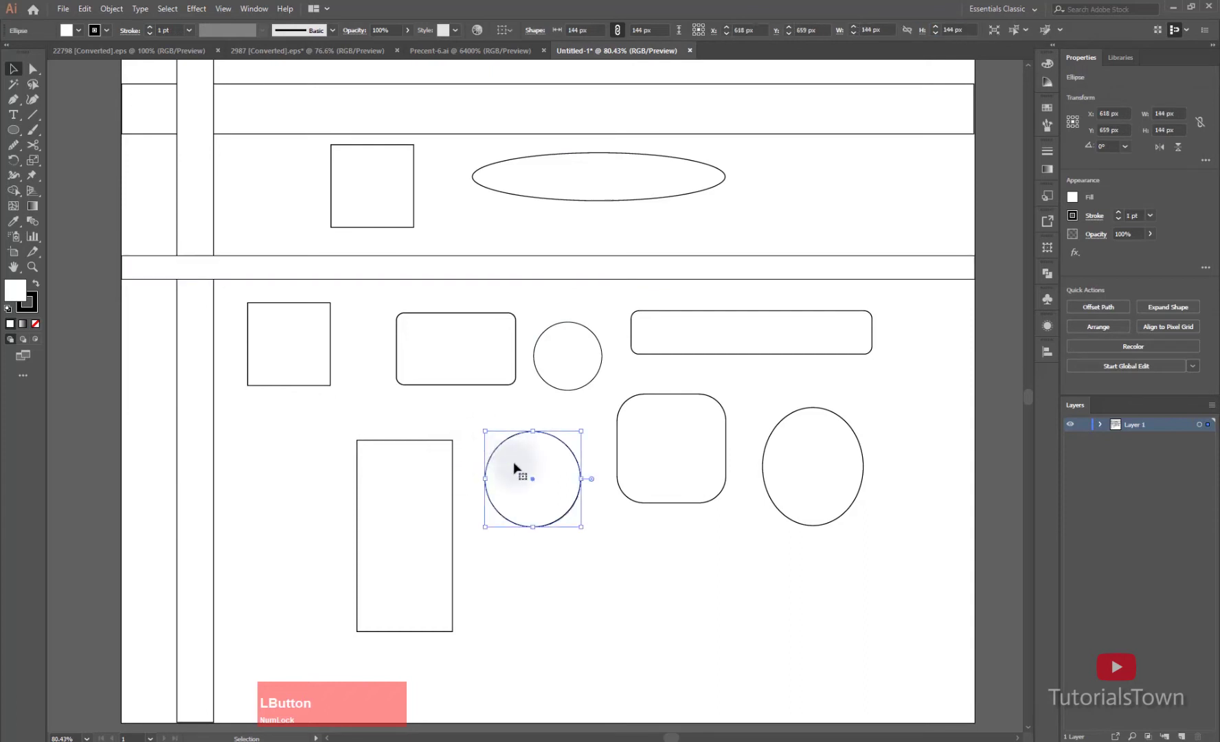
pyautogui.click(904, 31)
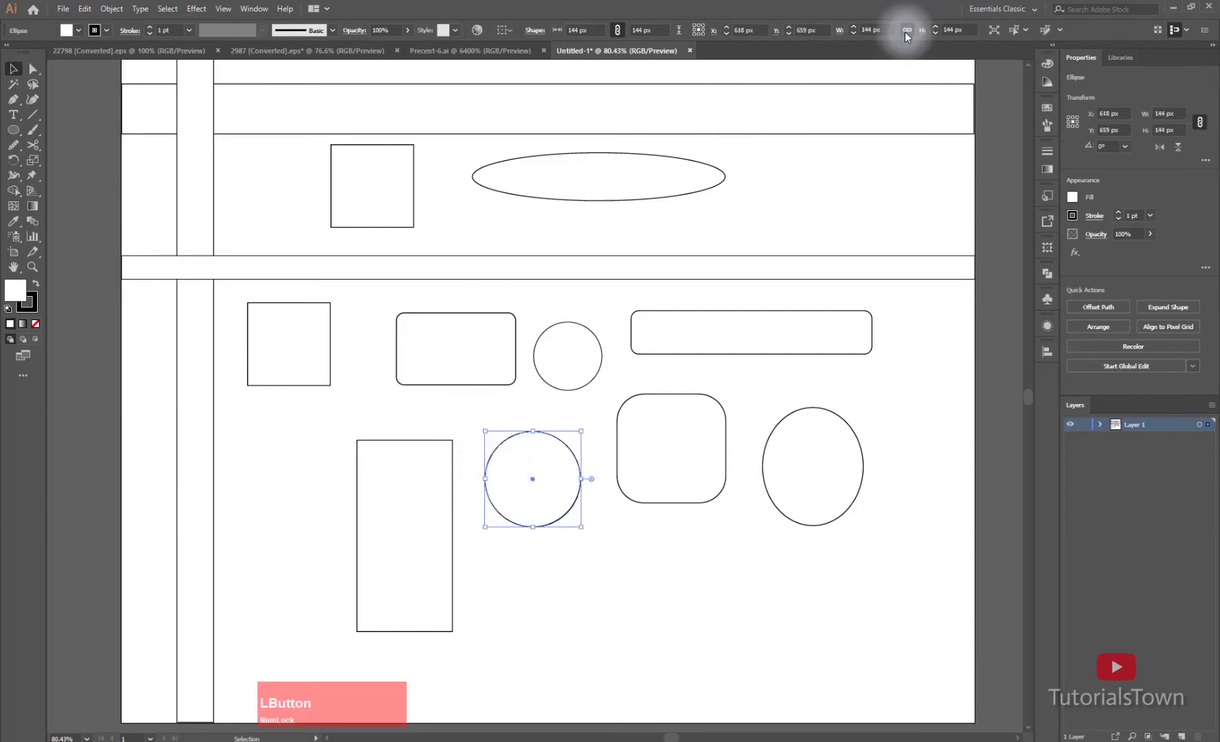
pyautogui.click(871, 29)
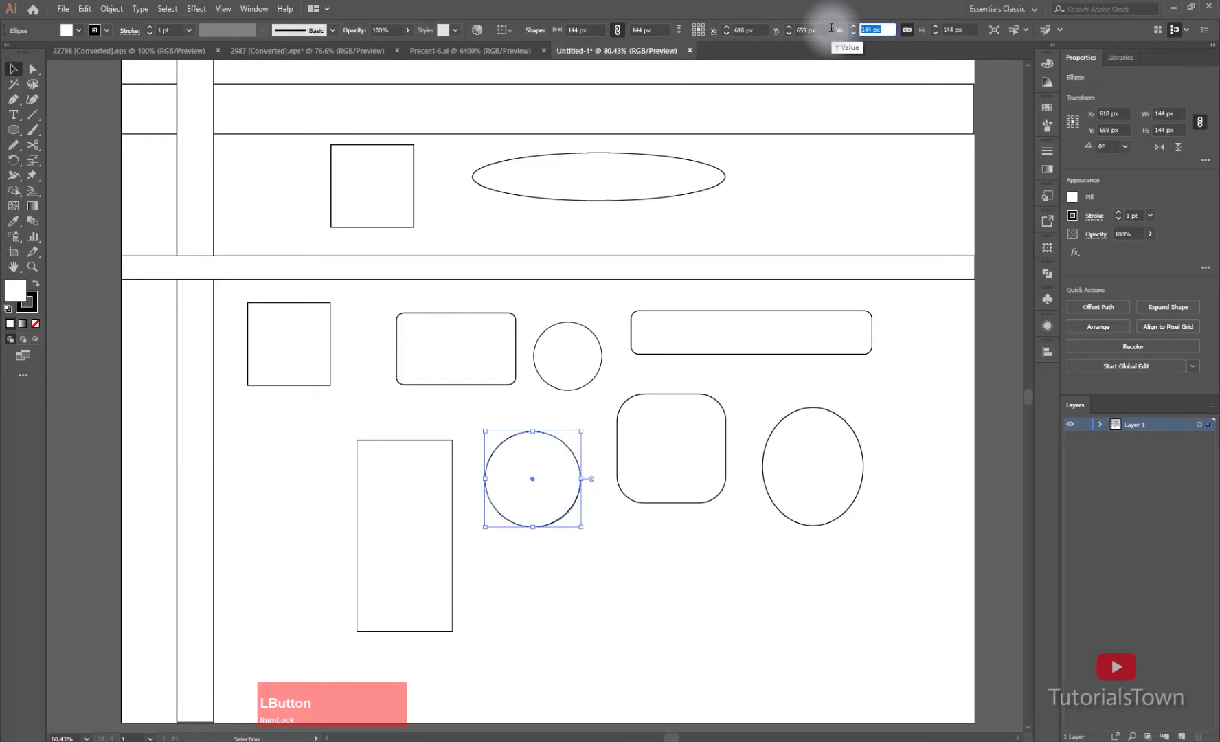
pyautogui.write('500')
pyautogui.press('Return')
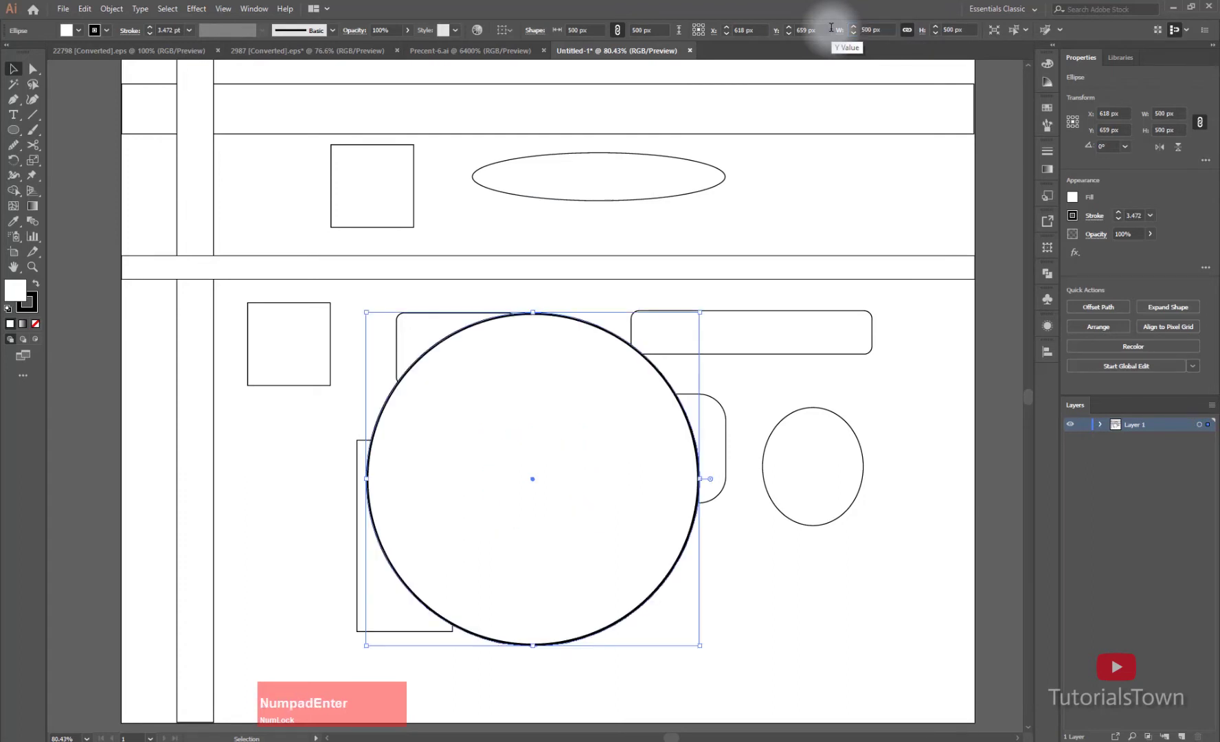
# Move the 500 px circle up over the upper shapes, centred at about X 685, Y 257 px, and deselect it.
pyautogui.moveTo(459, 446); pyautogui.dragTo(577, 384)
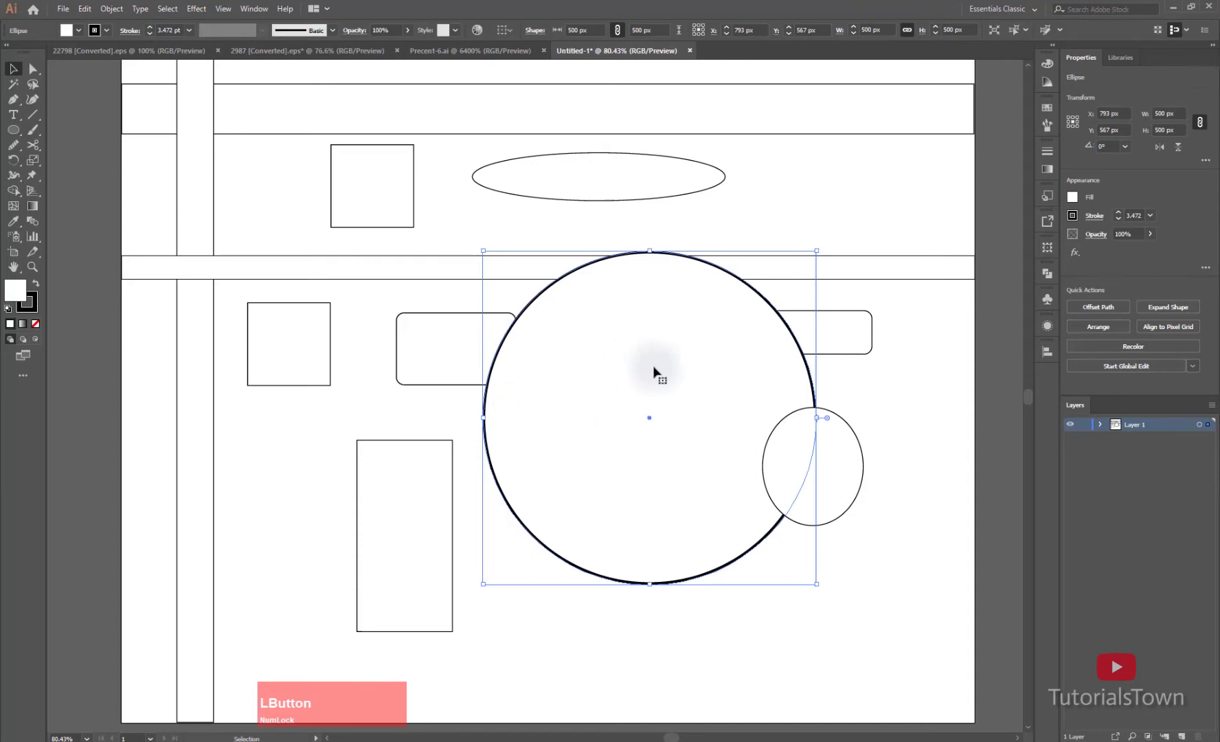
pyautogui.moveTo(655, 364); pyautogui.dragTo(583, 158)
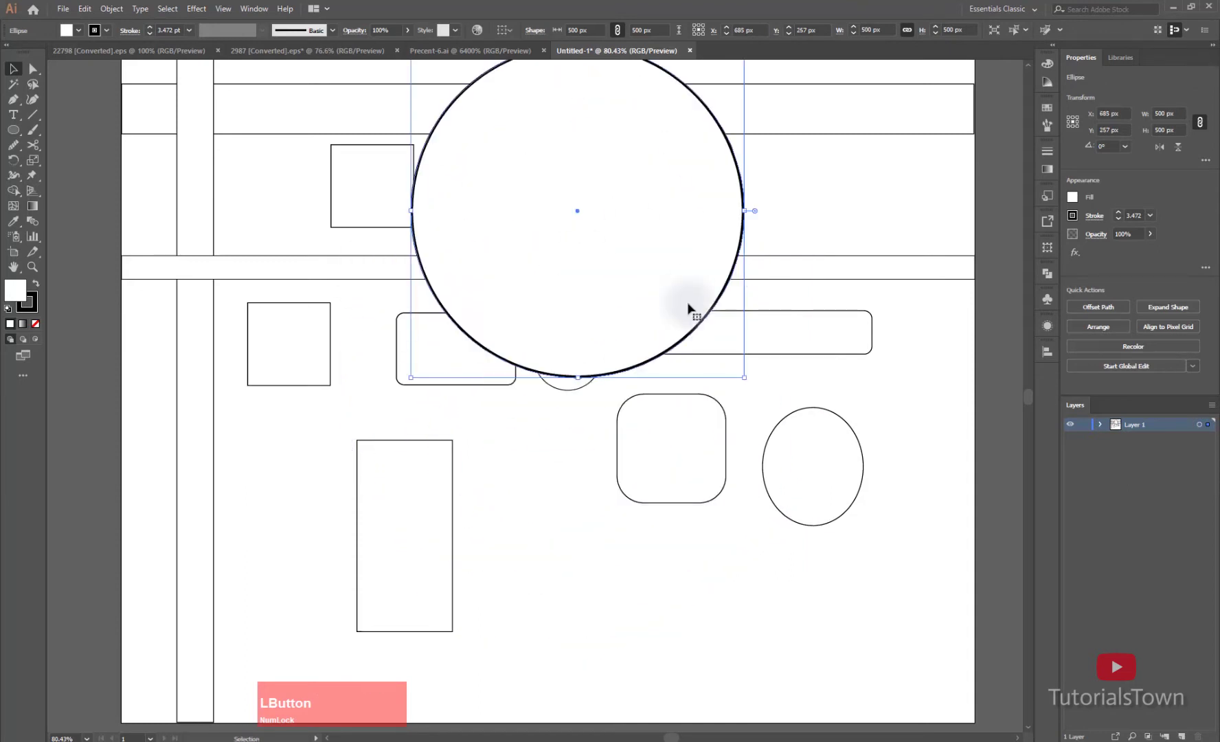
pyautogui.click(594, 507)
# Draw a hexagon about 186 × 161 px with the Polygon tool, just right of the tall rectangle.
pyautogui.click(19, 130)
pyautogui.moveTo(19, 131); pyautogui.dragTo(73, 175)
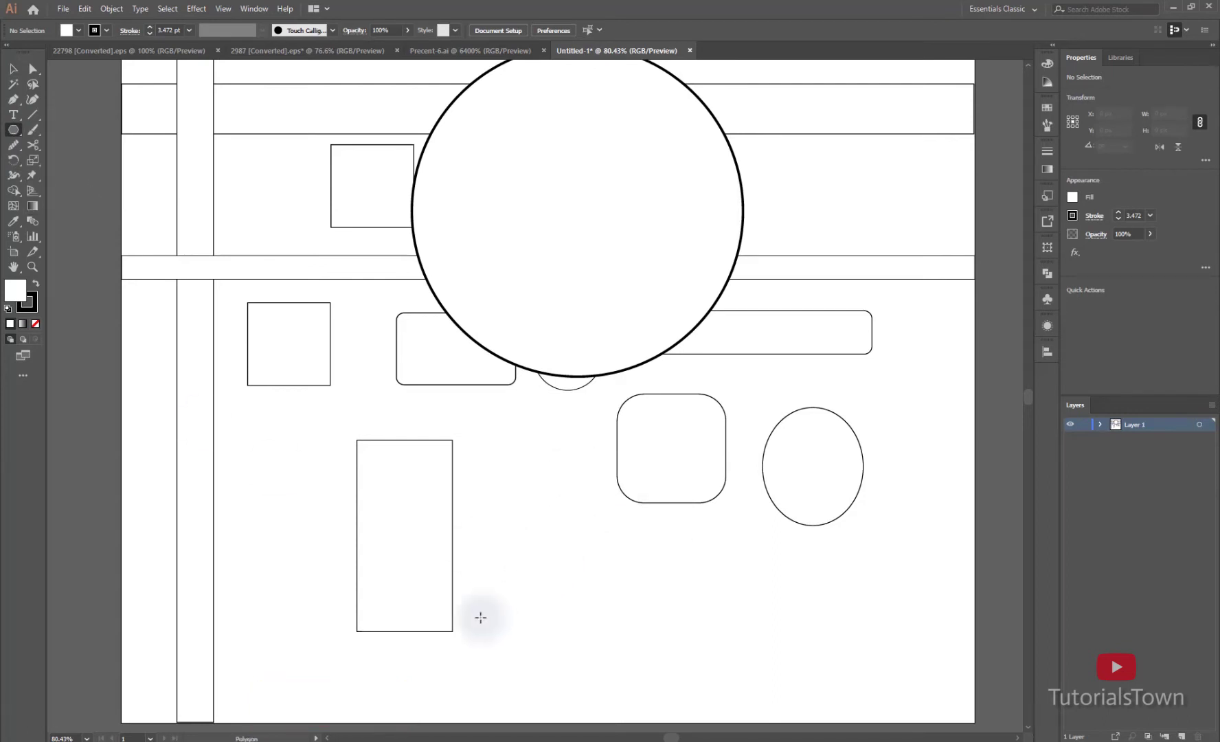
pyautogui.moveTo(522, 525); pyautogui.dragTo(579, 533)
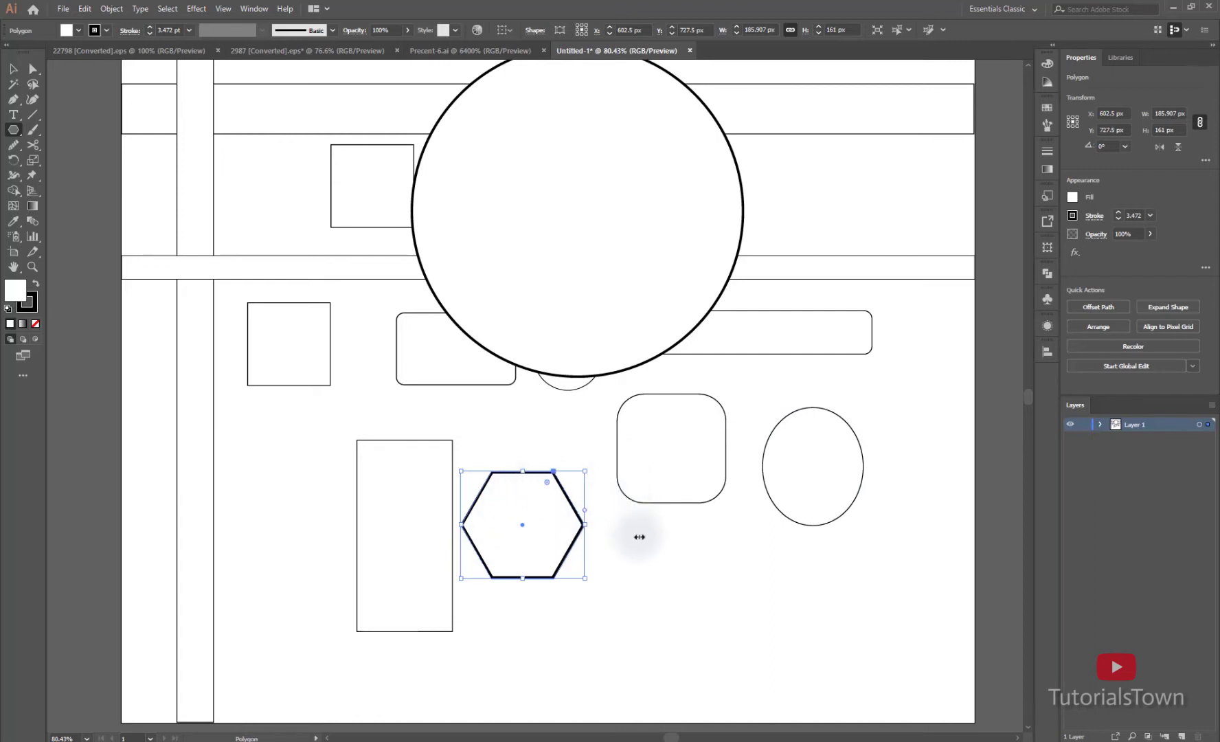
# Create a triangle to the right of the hexagon by specifying a polygon with 3 sides.
pyautogui.click(639, 536)
pyautogui.moveTo(601, 314); pyautogui.dragTo(631, 313)
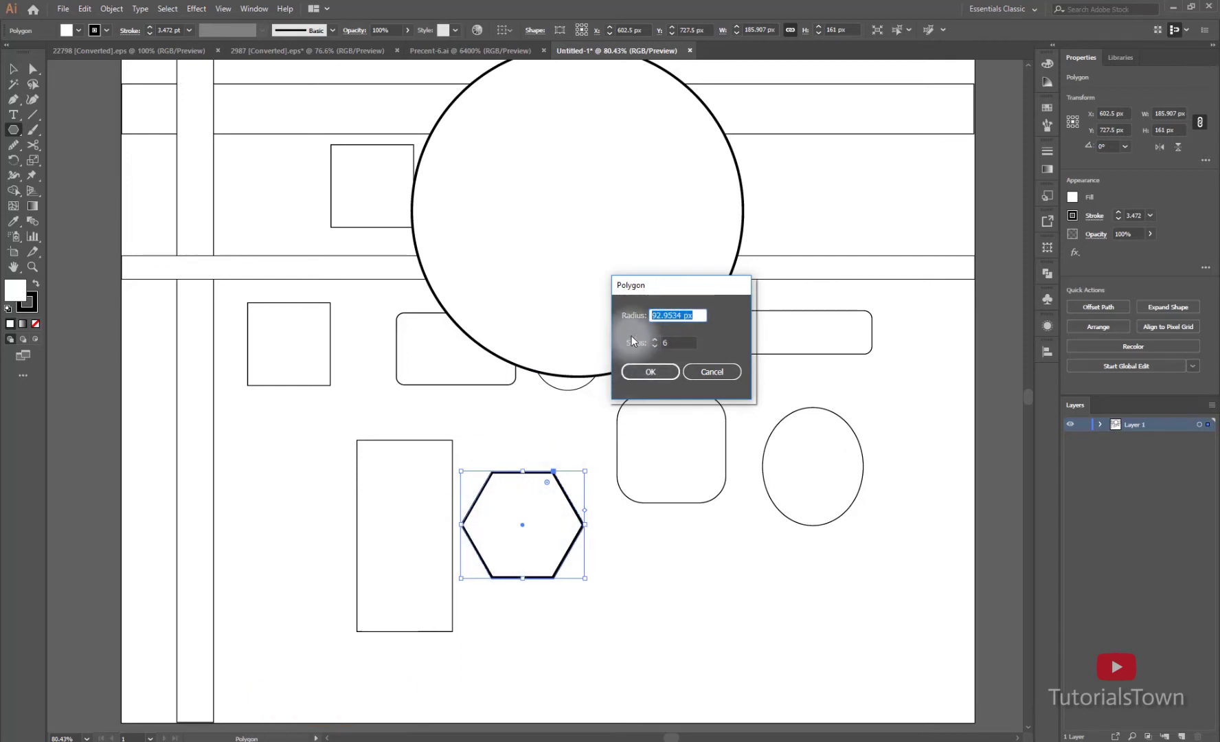
pyautogui.doubleClick(676, 344)
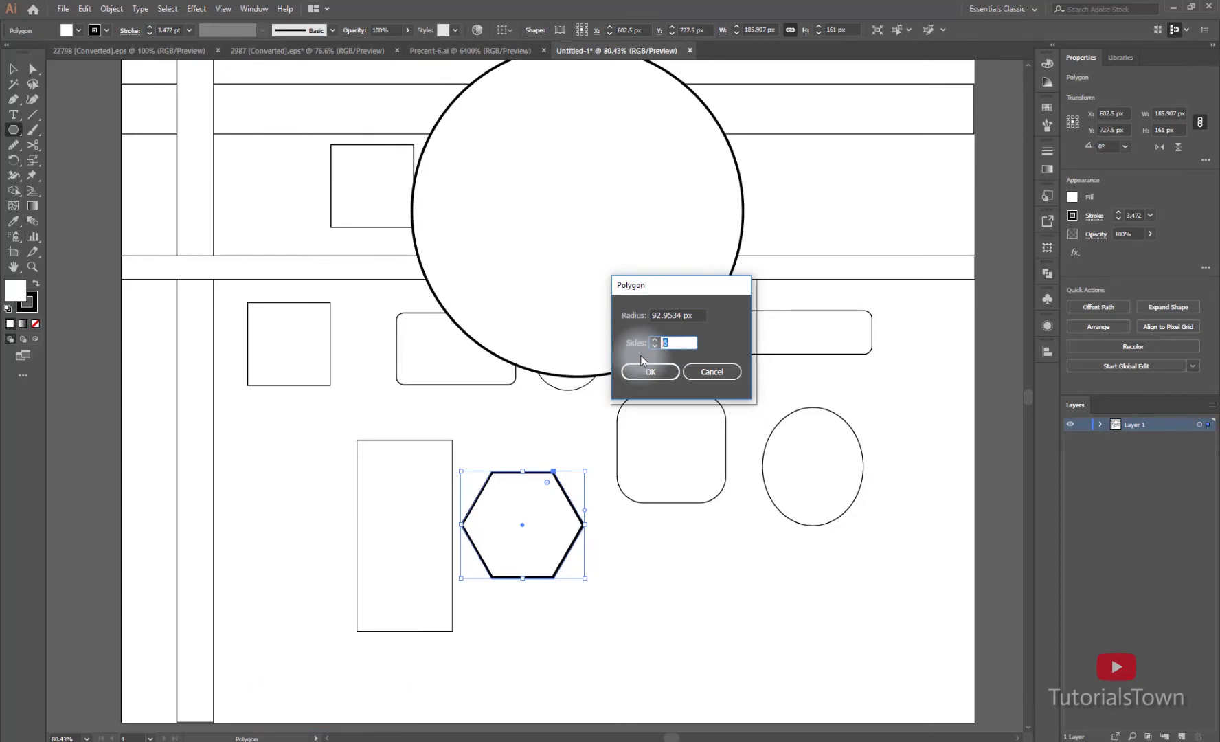
pyautogui.write('3')
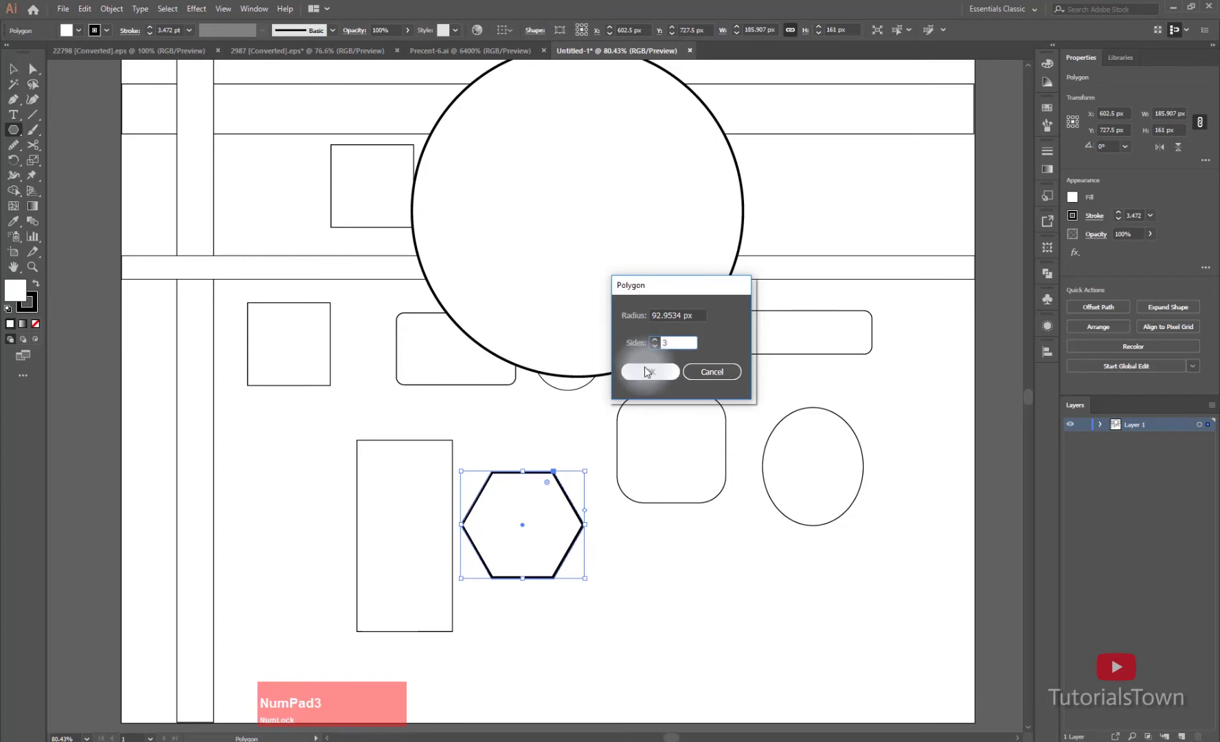
pyautogui.click(646, 372)
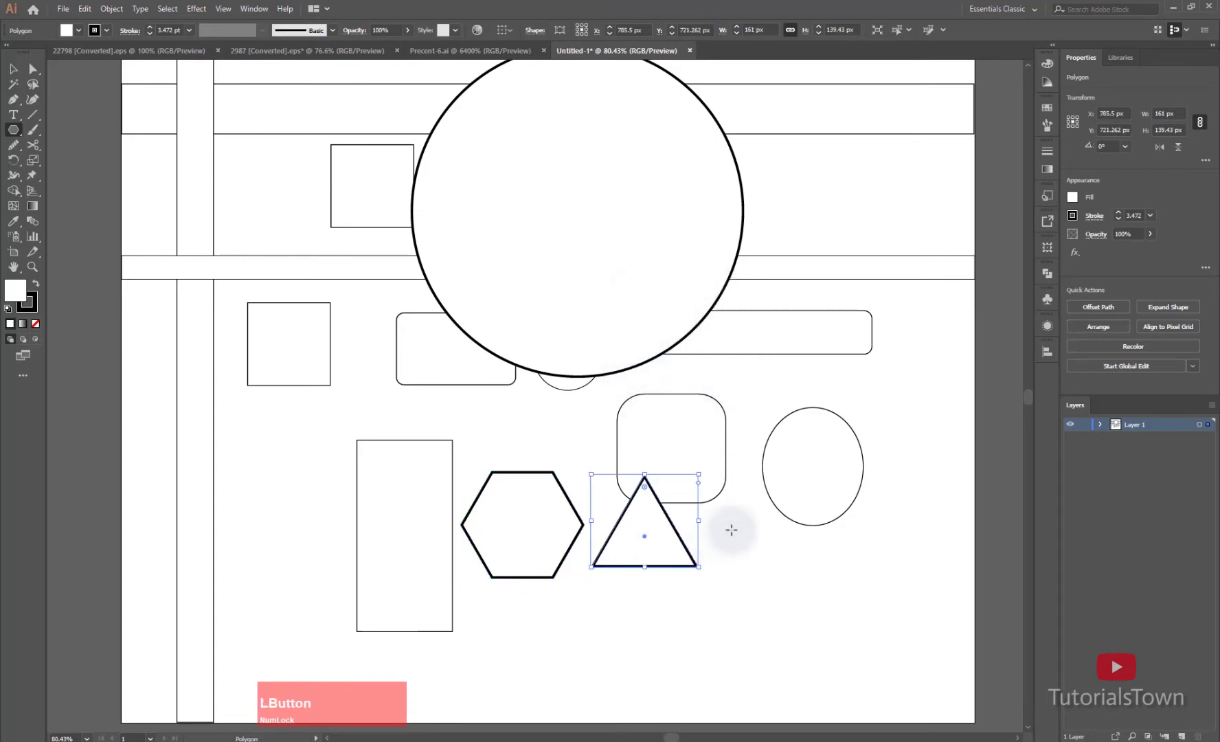
# Create a 5-sided polygon beside the triangle and move it right, clear of the triangle.
pyautogui.click(731, 529)
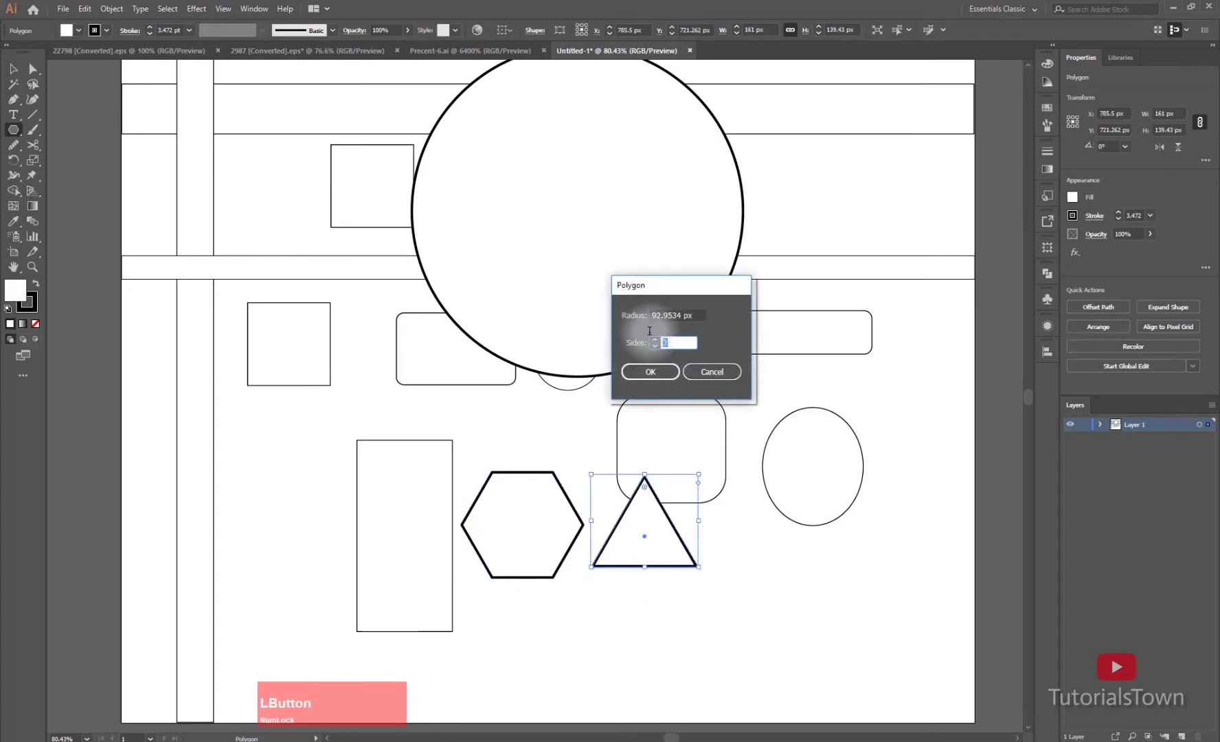
pyautogui.write('5')
pyautogui.press('KP_Enter')
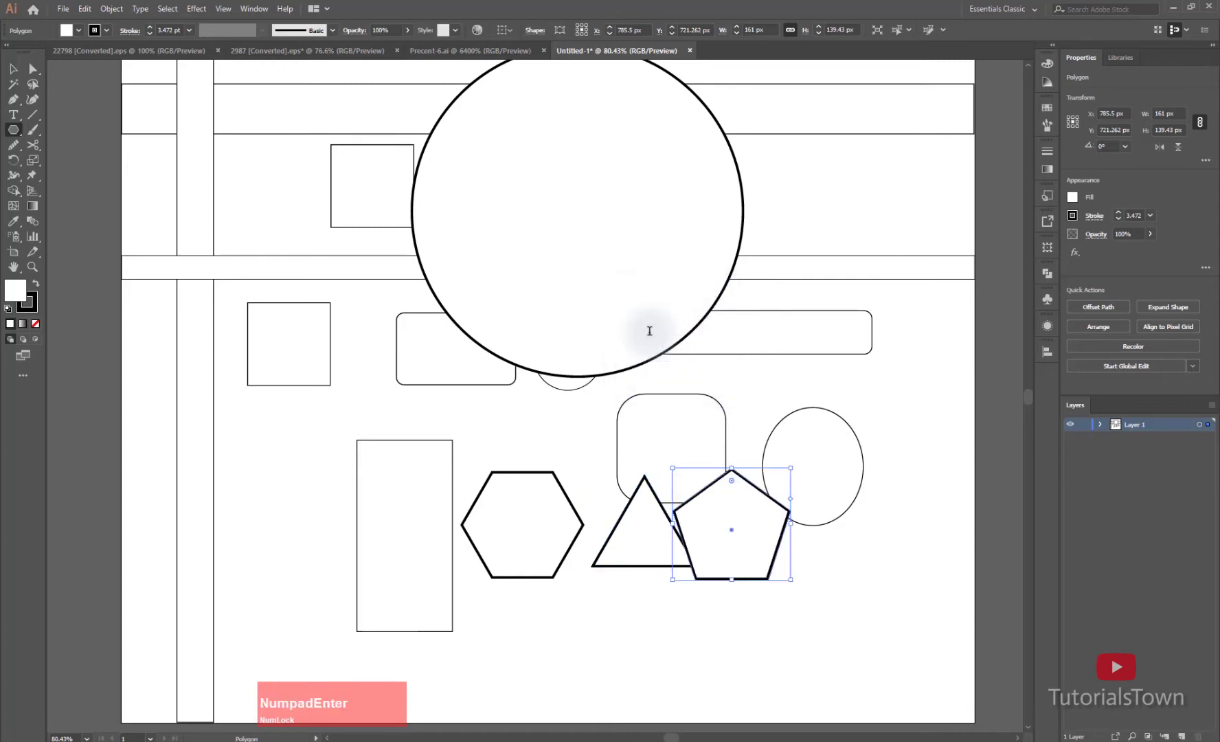
pyautogui.moveTo(716, 535); pyautogui.dragTo(761, 518)
# Create an 8-sided polygon in the empty area left of the tall rectangle.
pyautogui.click(278, 483)
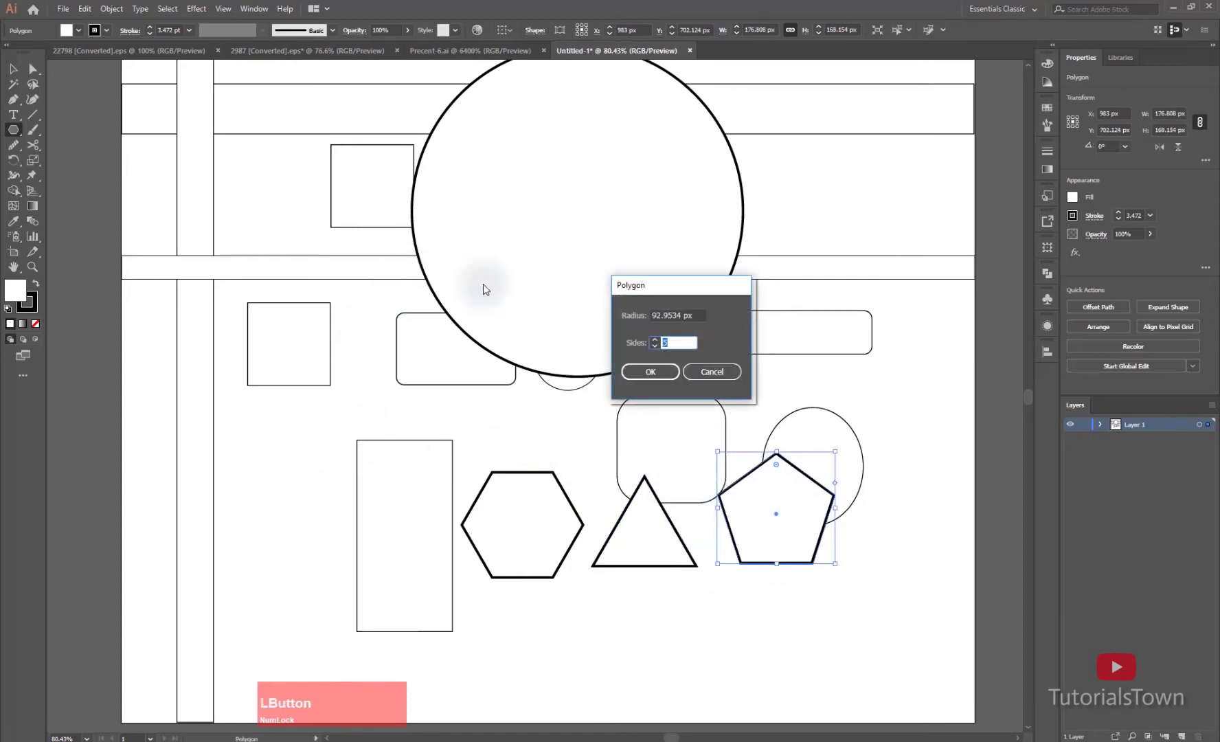
pyautogui.write('8')
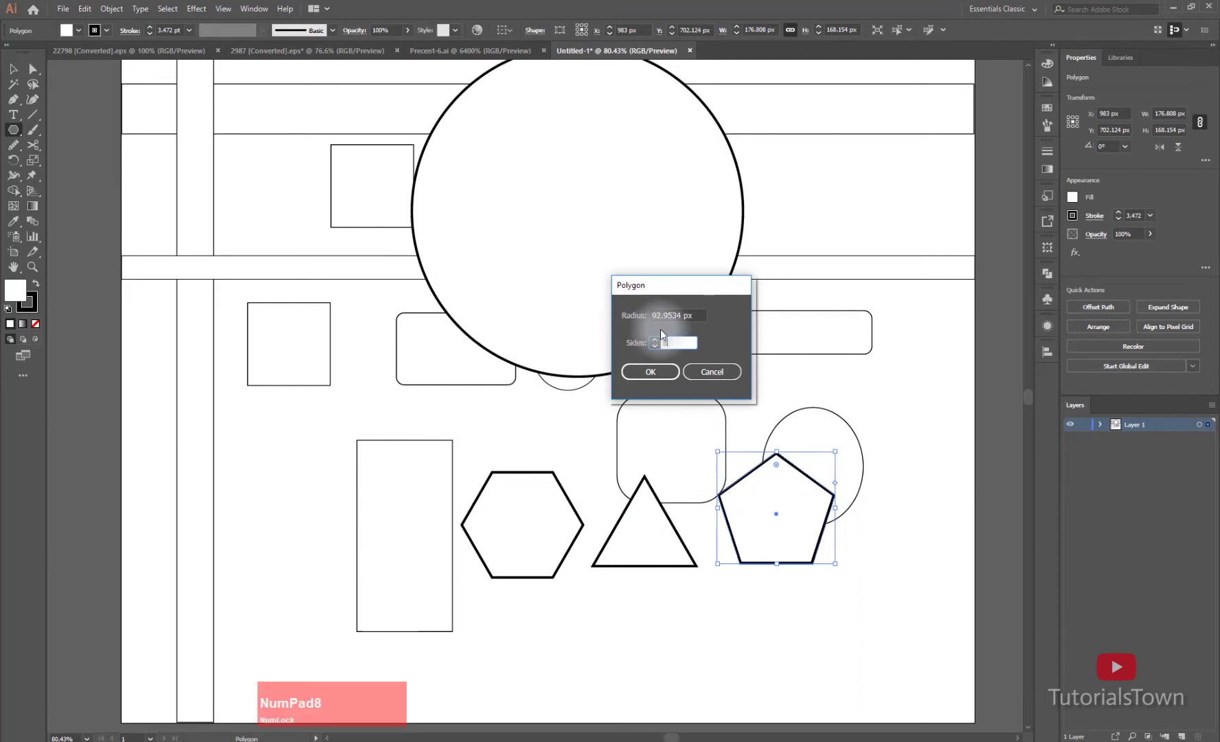
pyautogui.click(665, 372)
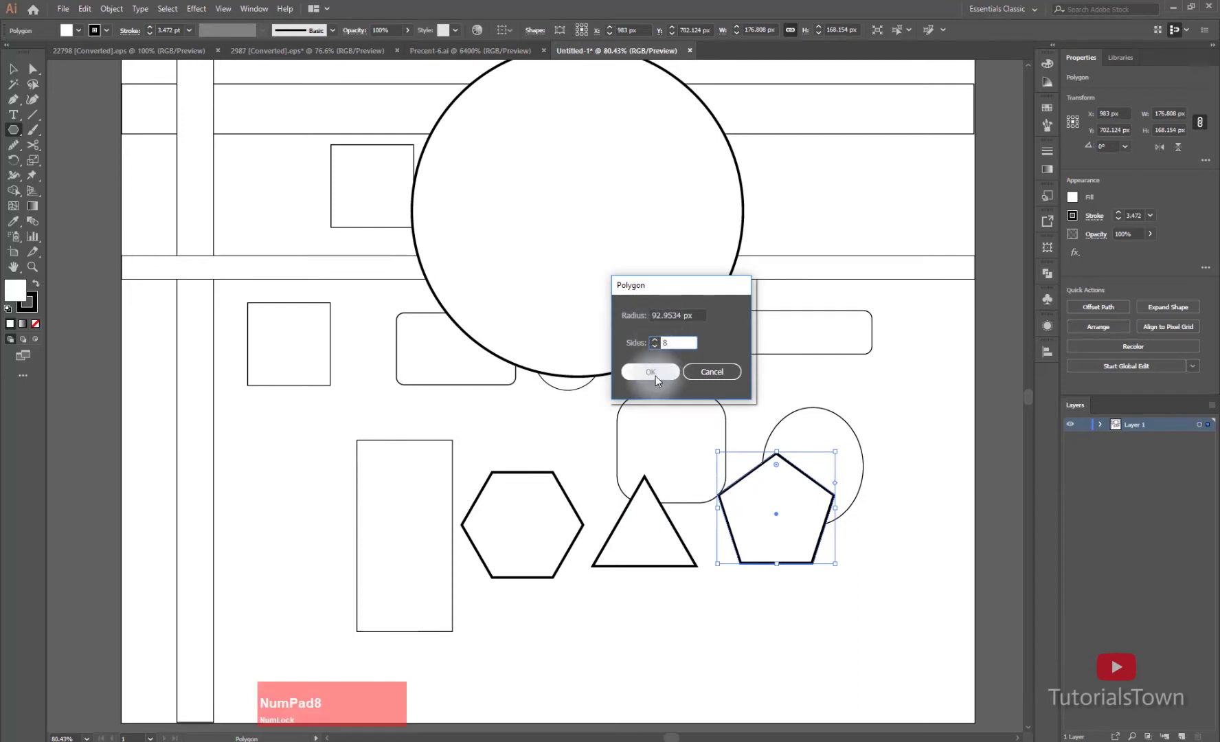
# Place the 8-sided polygon left of the tall rectangle and move it down about 62 px.
pyautogui.click(656, 376)
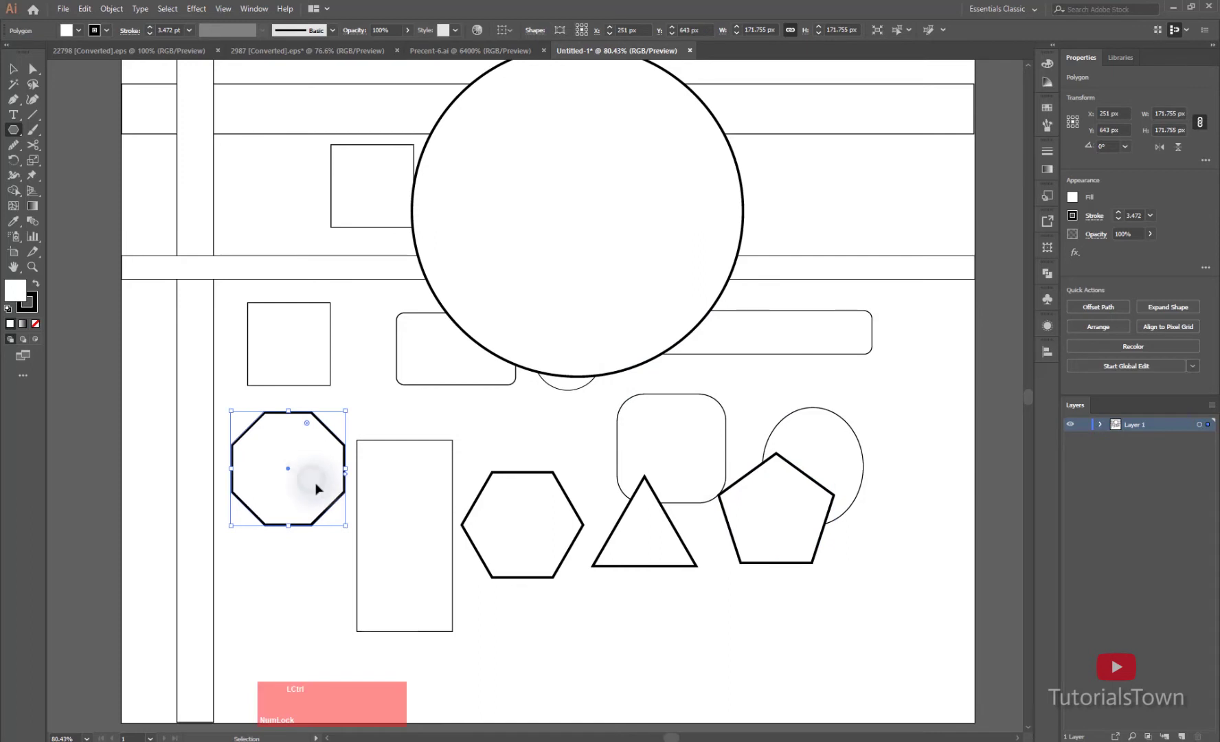
pyautogui.moveTo(315, 488); pyautogui.dragTo(335, 520)
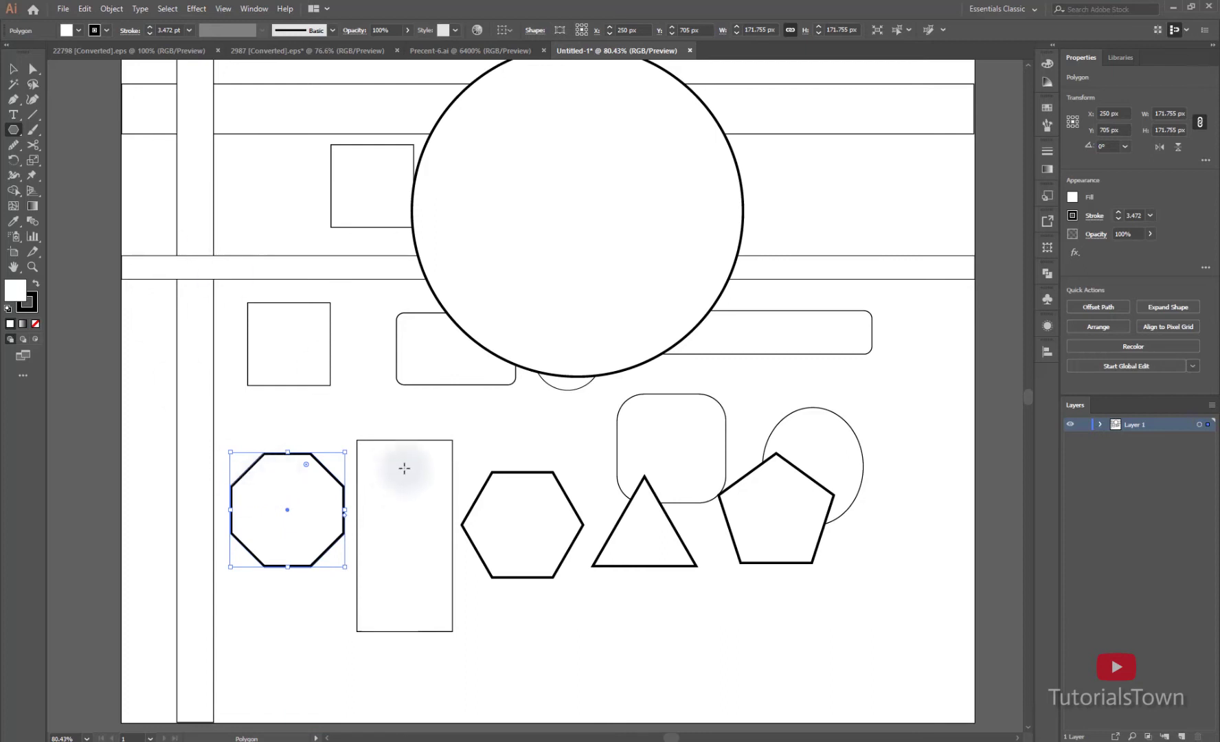
pyautogui.press('v')
pyautogui.click(263, 413)
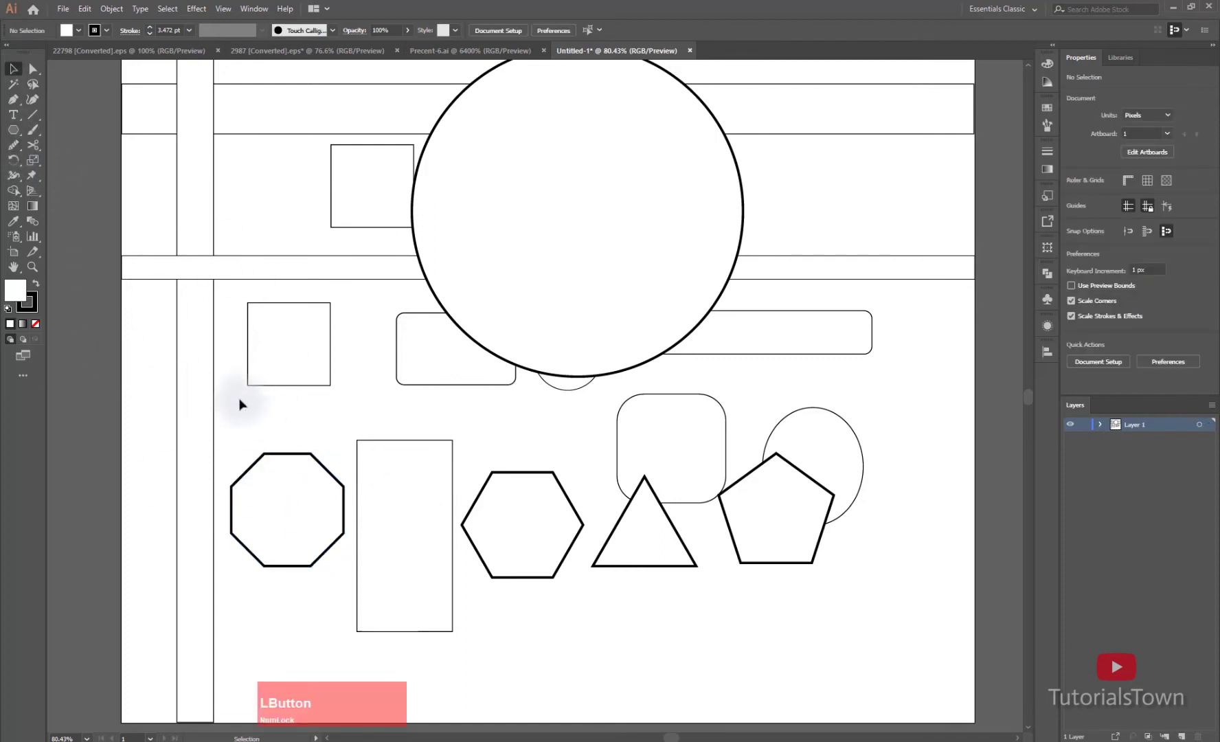
# Draw an upright polygon just above the tall rectangle, reducing its sides to form a triangle about 154 × 134 px.
pyautogui.click(13, 129)
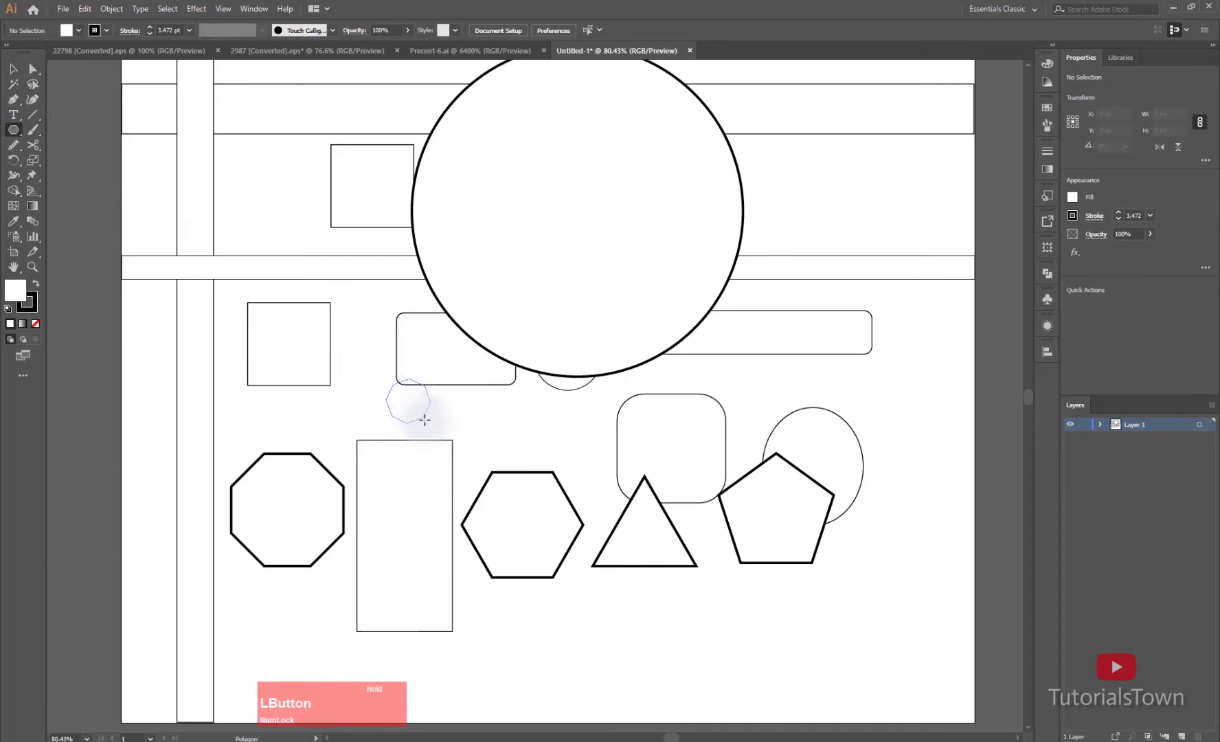
pyautogui.moveTo(424, 419); pyautogui.dragTo(433, 464)
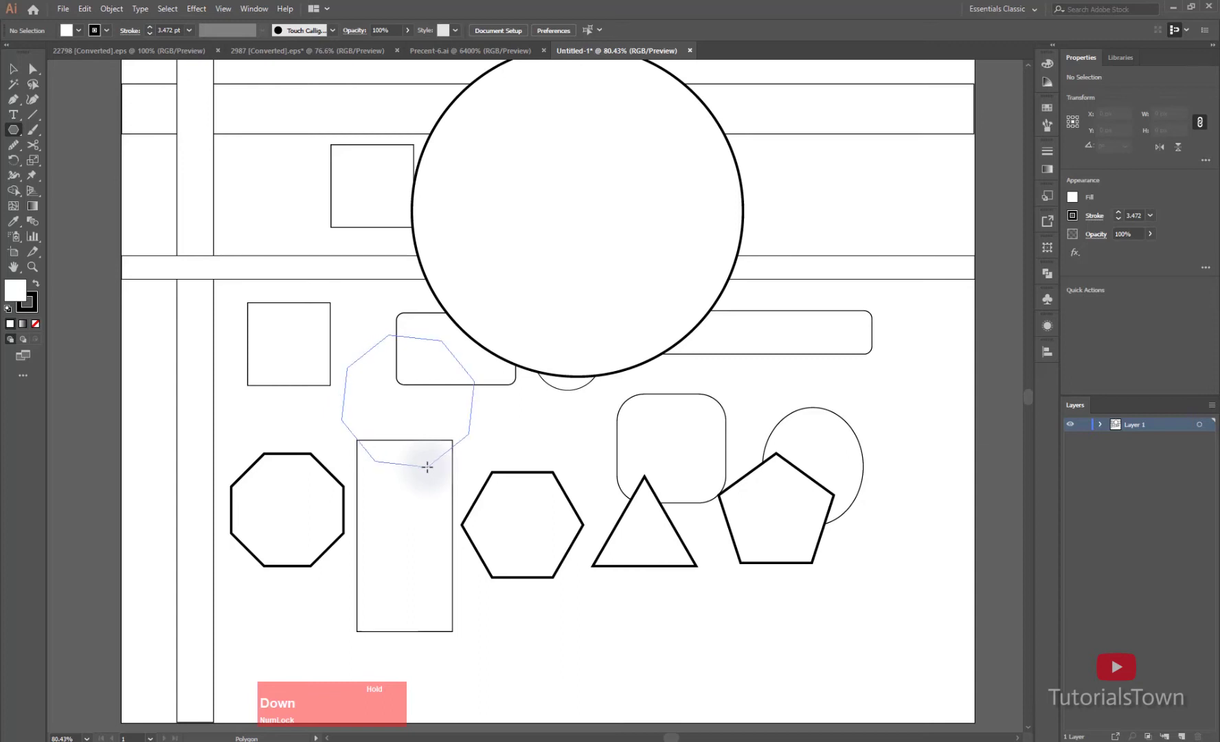
pyautogui.press('Down')
pyautogui.press('Down')
pyautogui.press('Down')
pyautogui.press('Down')
pyautogui.moveTo(427, 467); pyautogui.dragTo(457, 435)
pyautogui.press('Up')
pyautogui.press('Up')
pyautogui.press('Up')
pyautogui.press('Up')
pyautogui.press('Down')
pyautogui.press('Down')
pyautogui.press('Down')
pyautogui.press('Down')
pyautogui.press('Down')
pyautogui.press('Down')
pyautogui.press('shift')
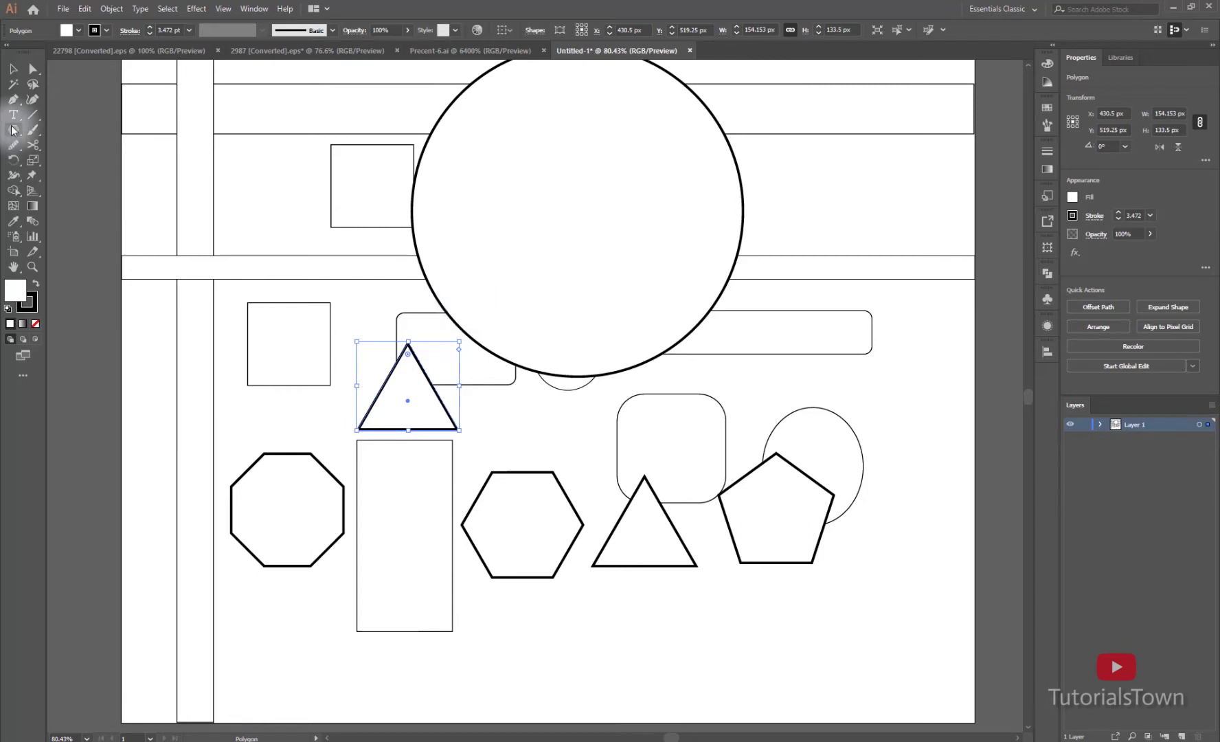
# Draw an upright five-pointed star about 131 × 125 px with the Star tool in the upper-left part of the large circle.
pyautogui.moveTo(13, 130); pyautogui.dragTo(84, 188)
pyautogui.press('space')
pyautogui.moveTo(604, 213); pyautogui.dragTo(573, 304)
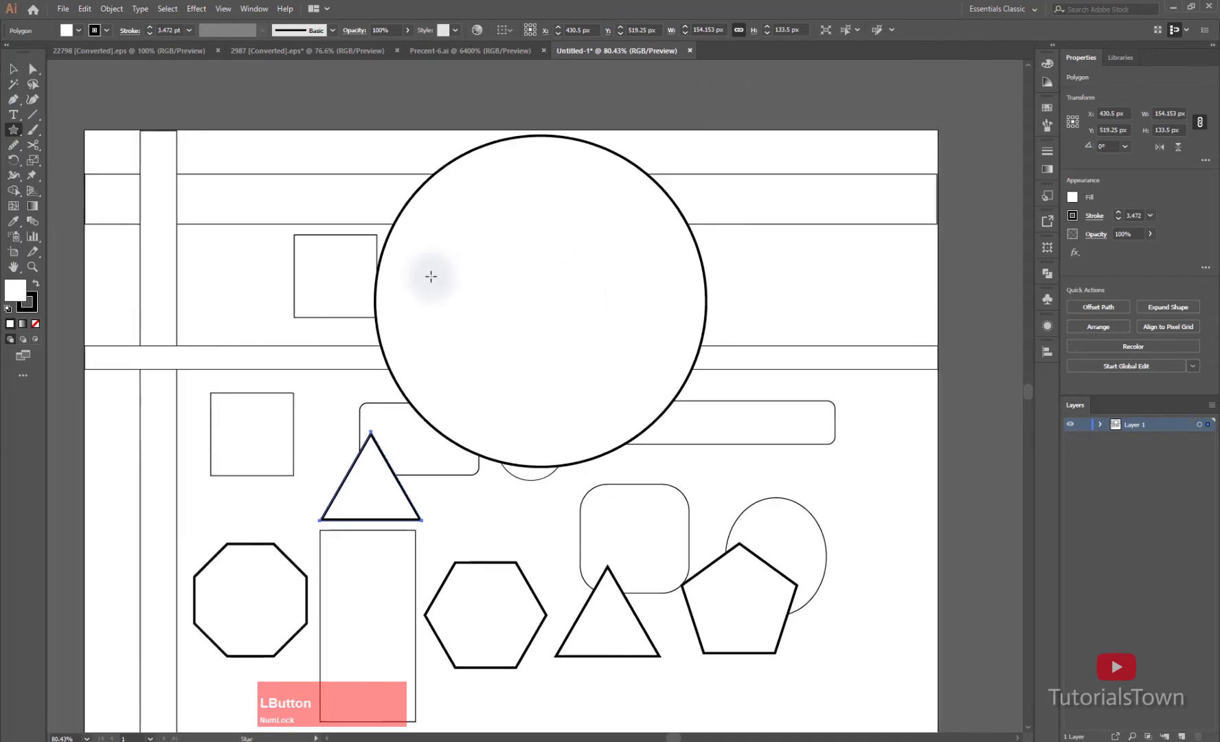
pyautogui.moveTo(488, 221); pyautogui.dragTo(515, 247)
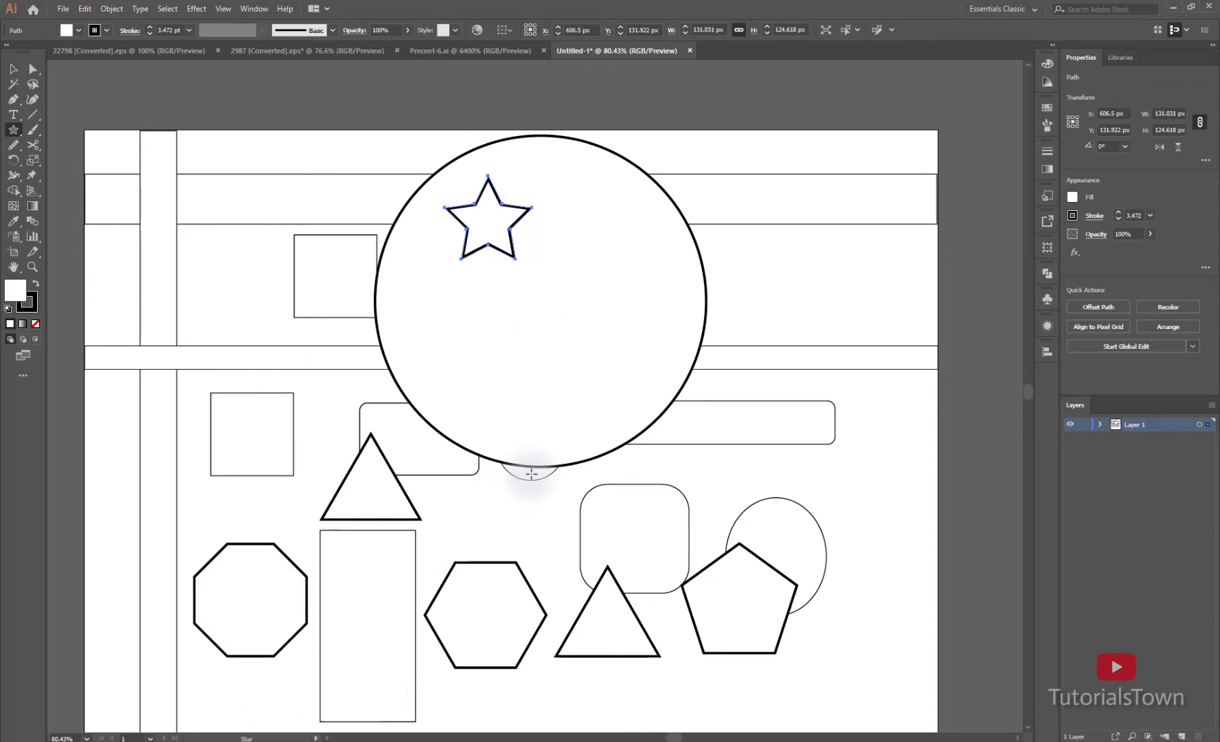
# Switch to the browser to examine the star on the Pakistan flag up close, and return to Illustrator.
pyautogui.moveTo(427, 740)
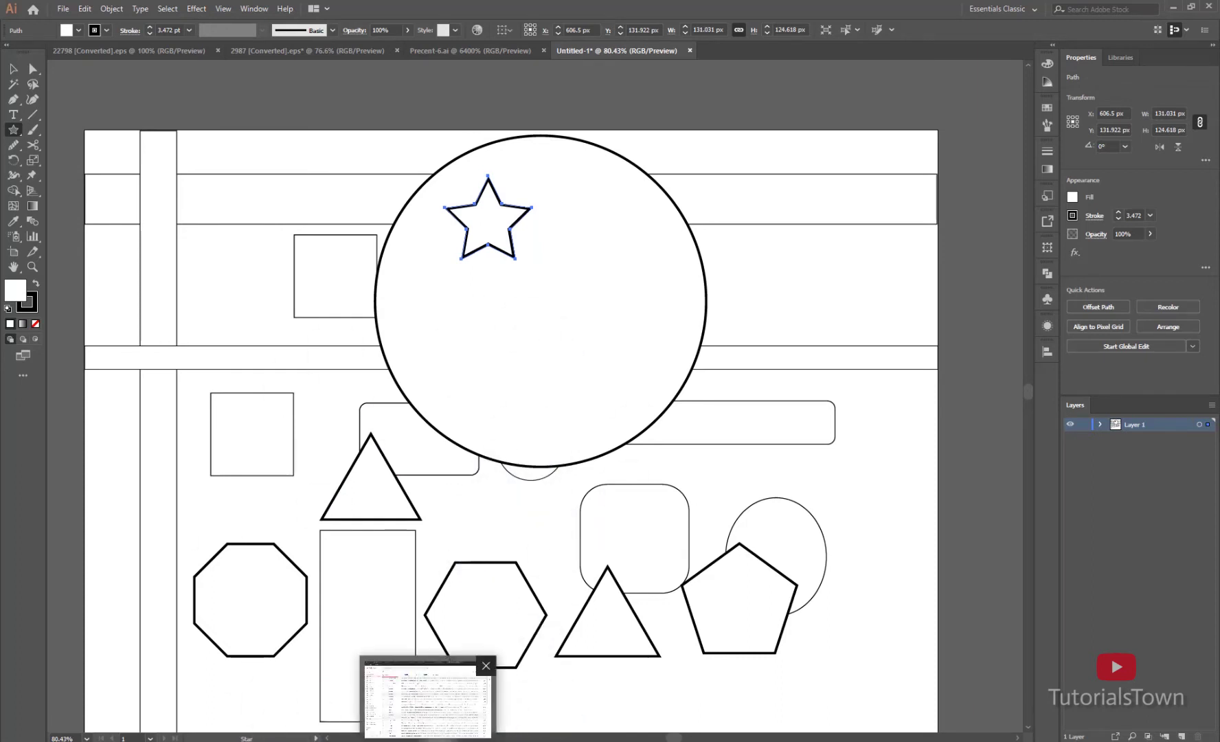
pyautogui.click(427, 697)
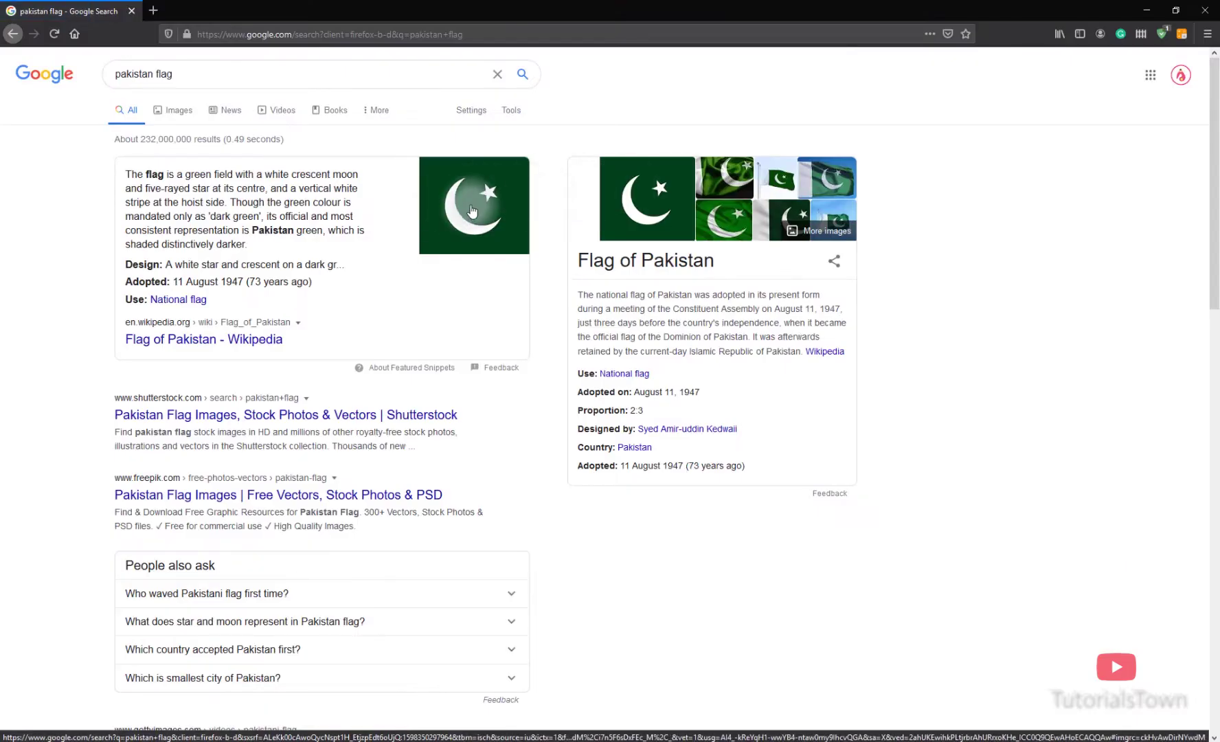
pyautogui.keyDown('ctrl'); pyautogui.scroll(4, 484, 202); pyautogui.keyUp('ctrl')
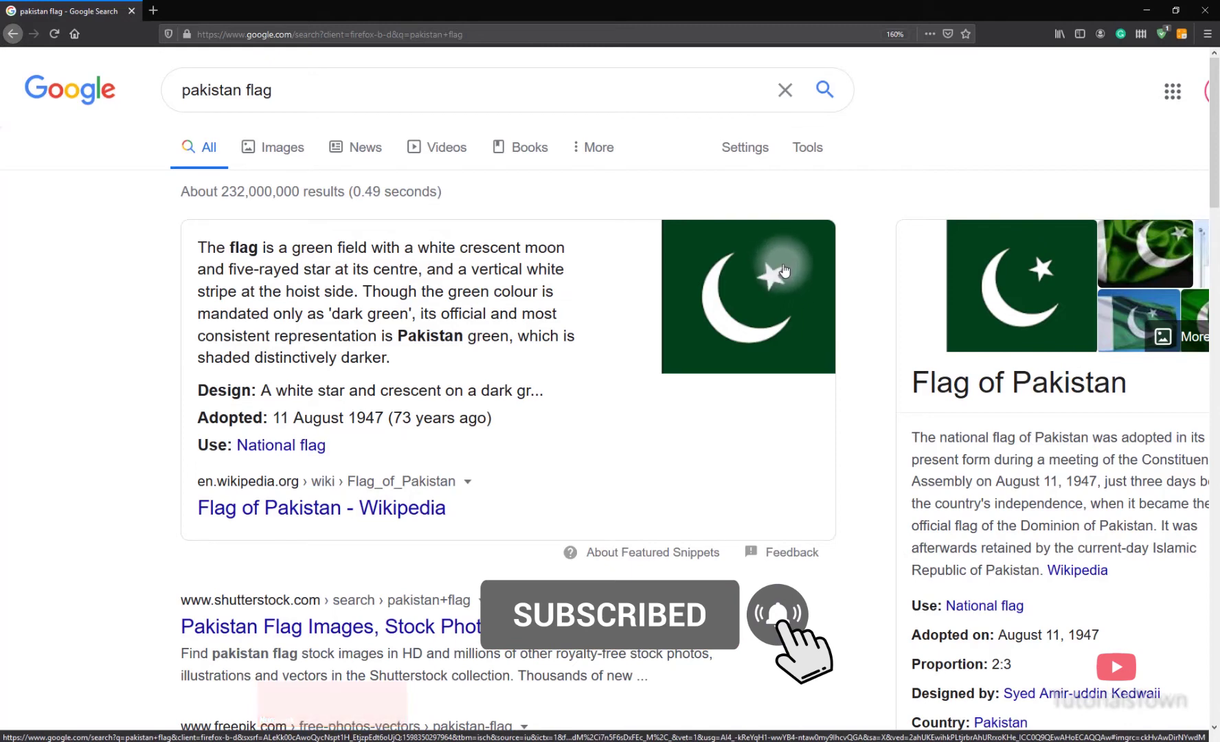
pyautogui.hotkey('alt', 'Tab')
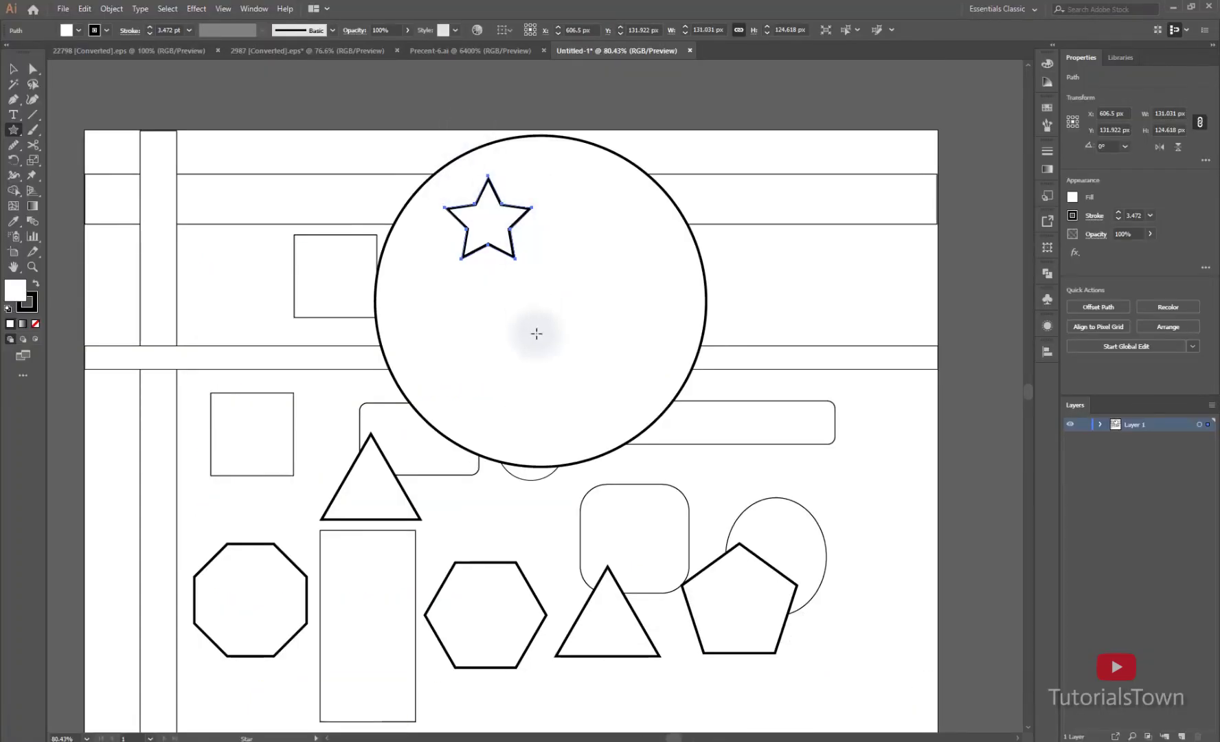
pyautogui.hotkey('alt', 'Tab')
pyautogui.click(716, 343)
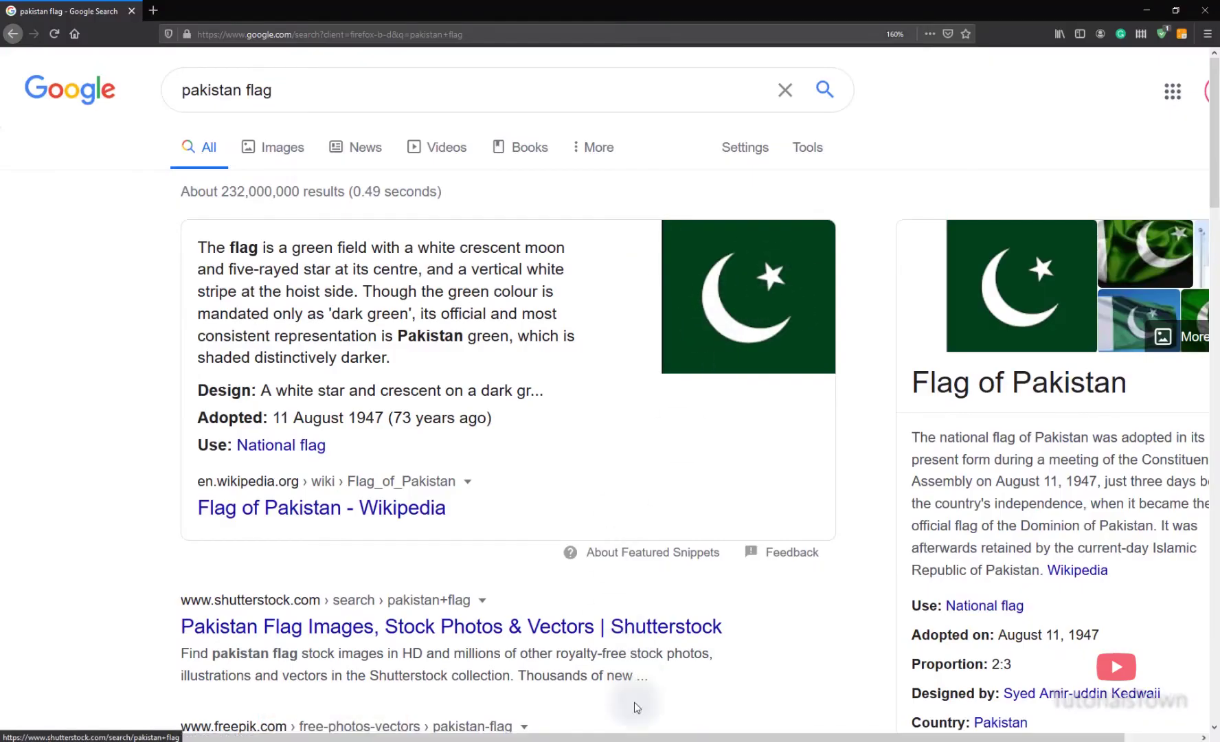
pyautogui.click(680, 701)
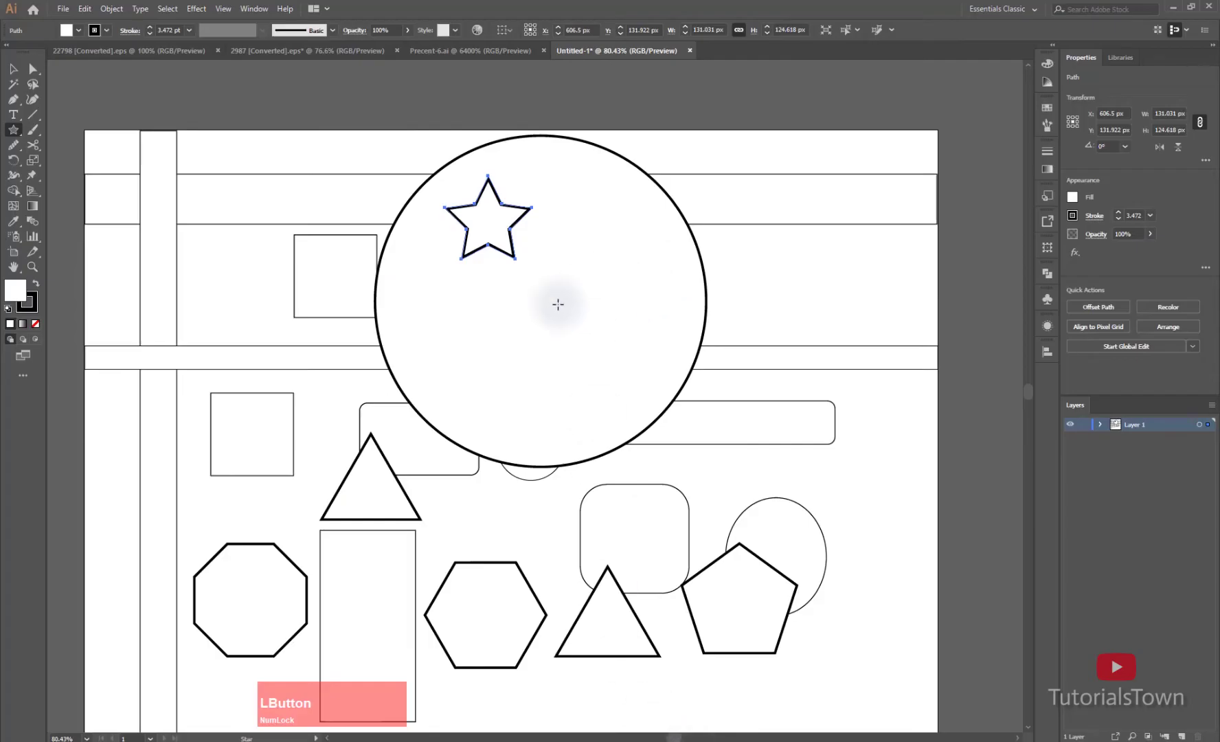
# Draw an upright five-pointed star with aligned, straight arms, about 120 × 114 px, near the centre of the large circle.
pyautogui.moveTo(553, 318); pyautogui.dragTo(564, 340)
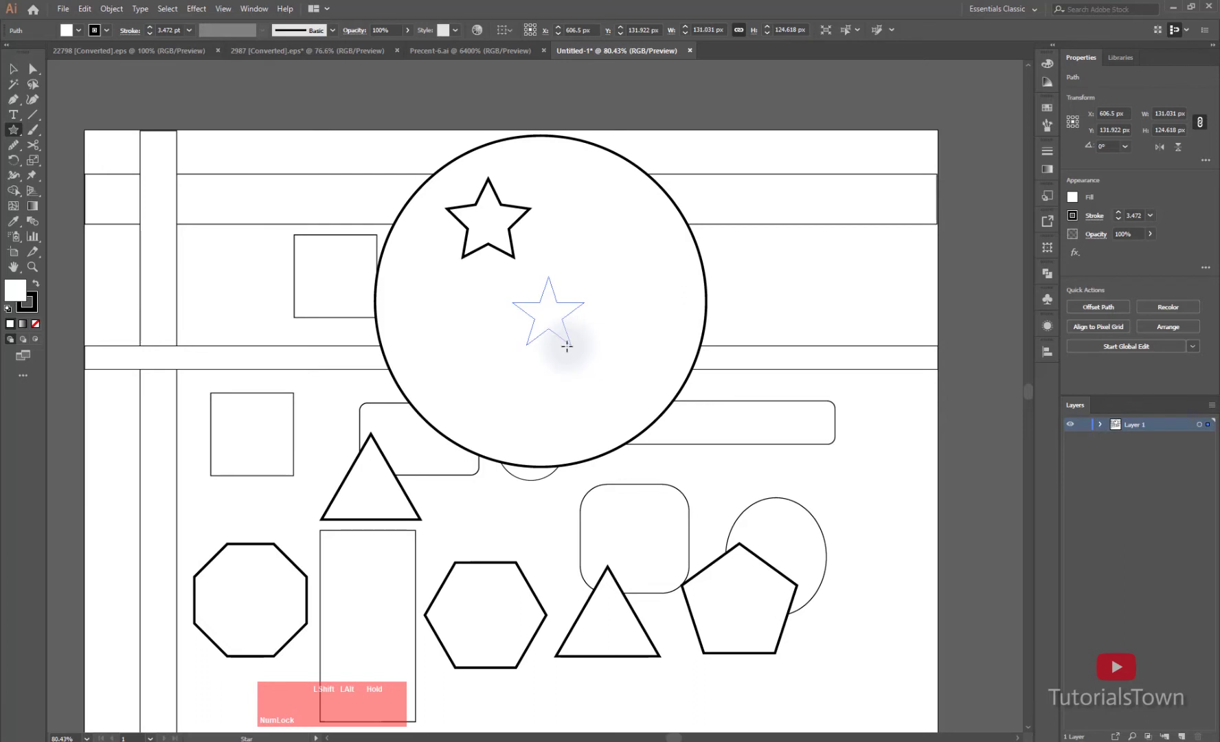
pyautogui.moveTo(567, 346); pyautogui.dragTo(570, 348)
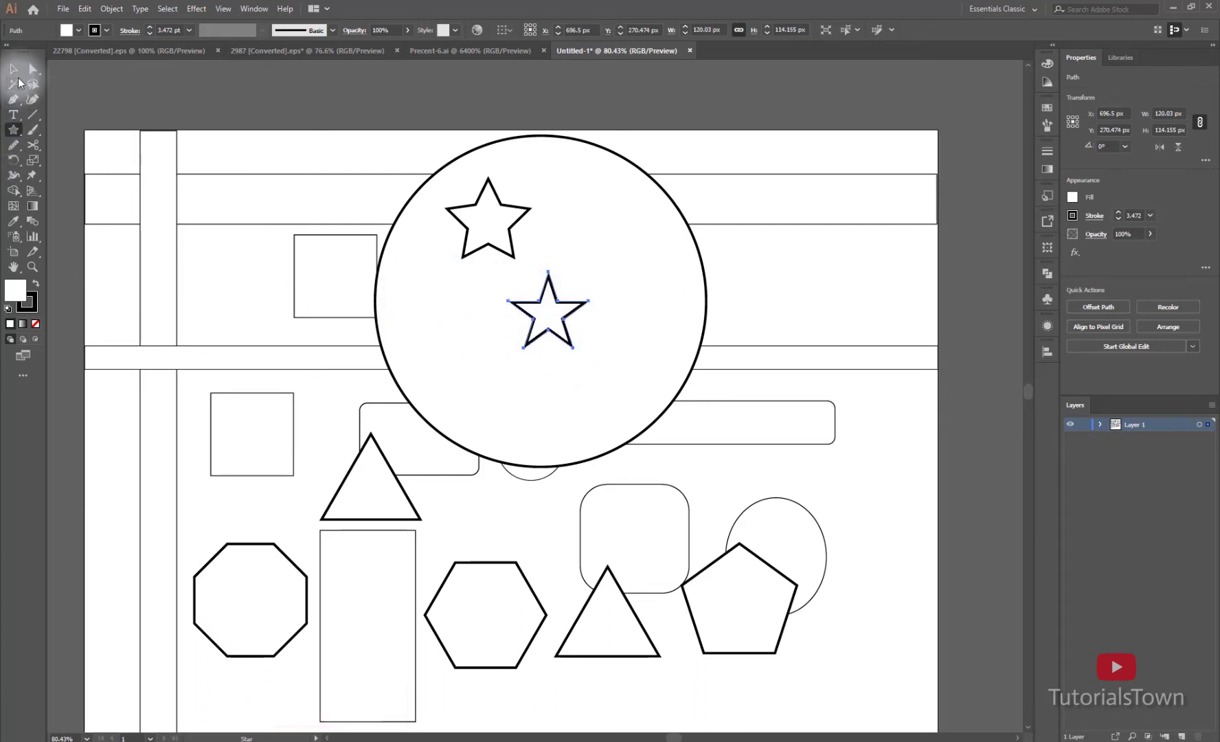
# Try to move the centre star and the large circle together, and undo the move.
pyautogui.click(16, 72)
pyautogui.click(652, 322)
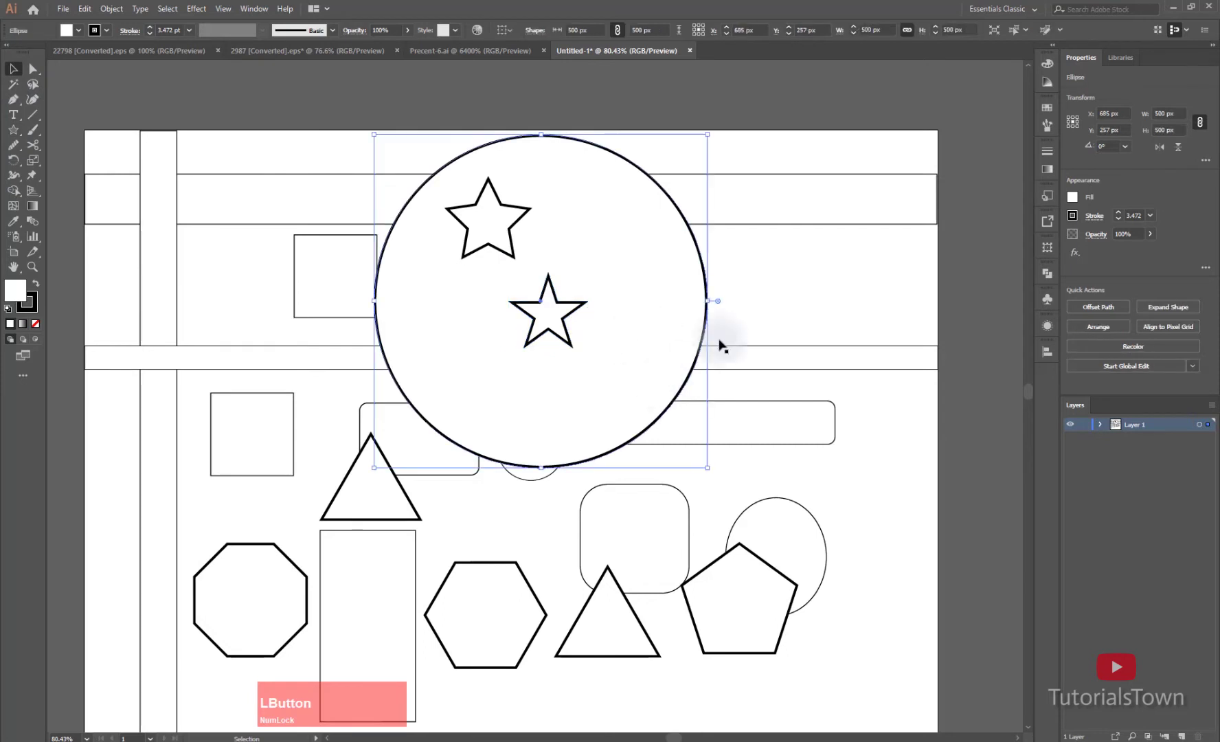
pyautogui.click(535, 329)
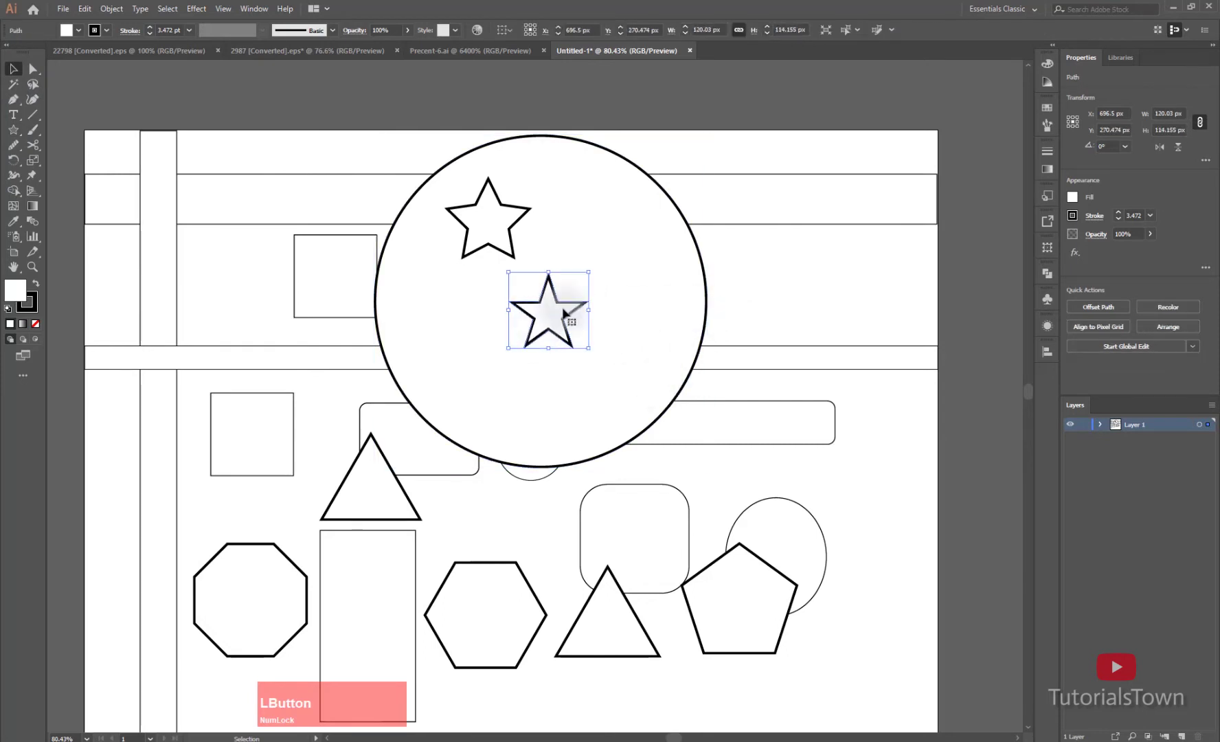
pyautogui.keyDown('shift'); pyautogui.click(707, 304); pyautogui.keyUp('shift')
pyautogui.moveTo(707, 303)
pyautogui.mouseDown()
pyautogui.moveTo(648, 294)
pyautogui.moveTo(688, 292)
pyautogui.mouseUp()
pyautogui.hotkey('ctrl', 'z')
pyautogui.hotkey('ctrl', 'z')
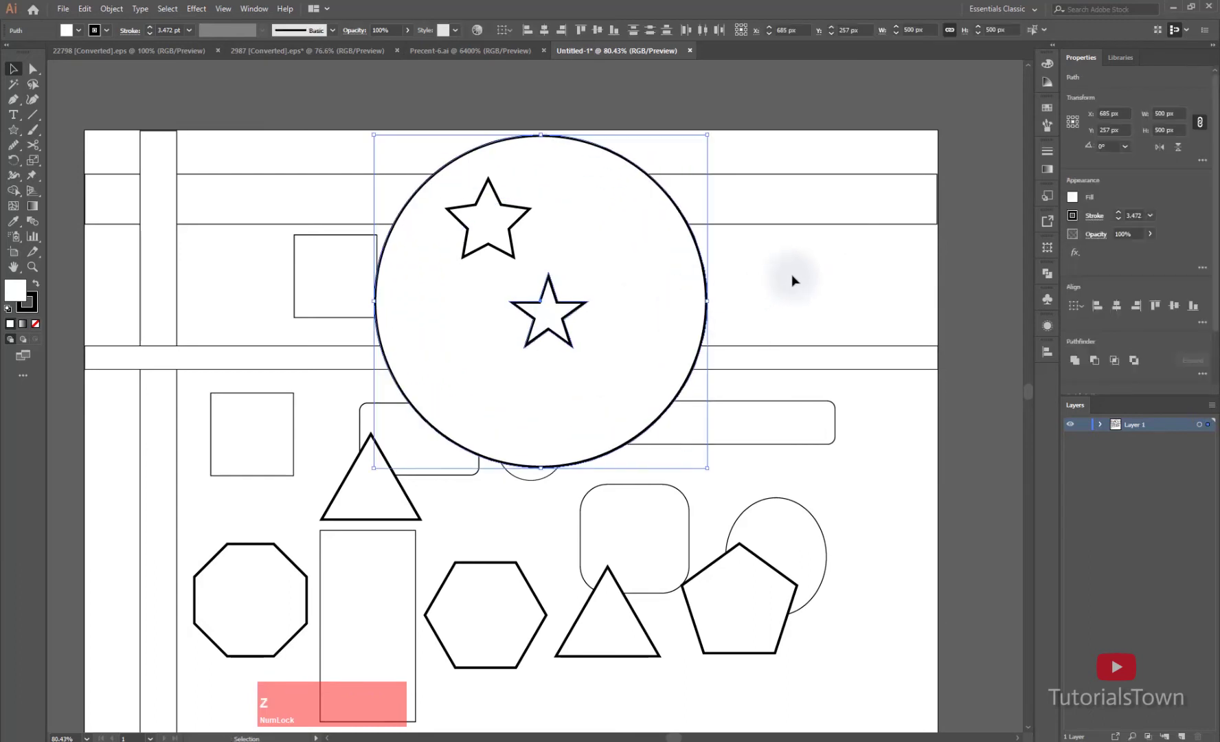
pyautogui.click(828, 293)
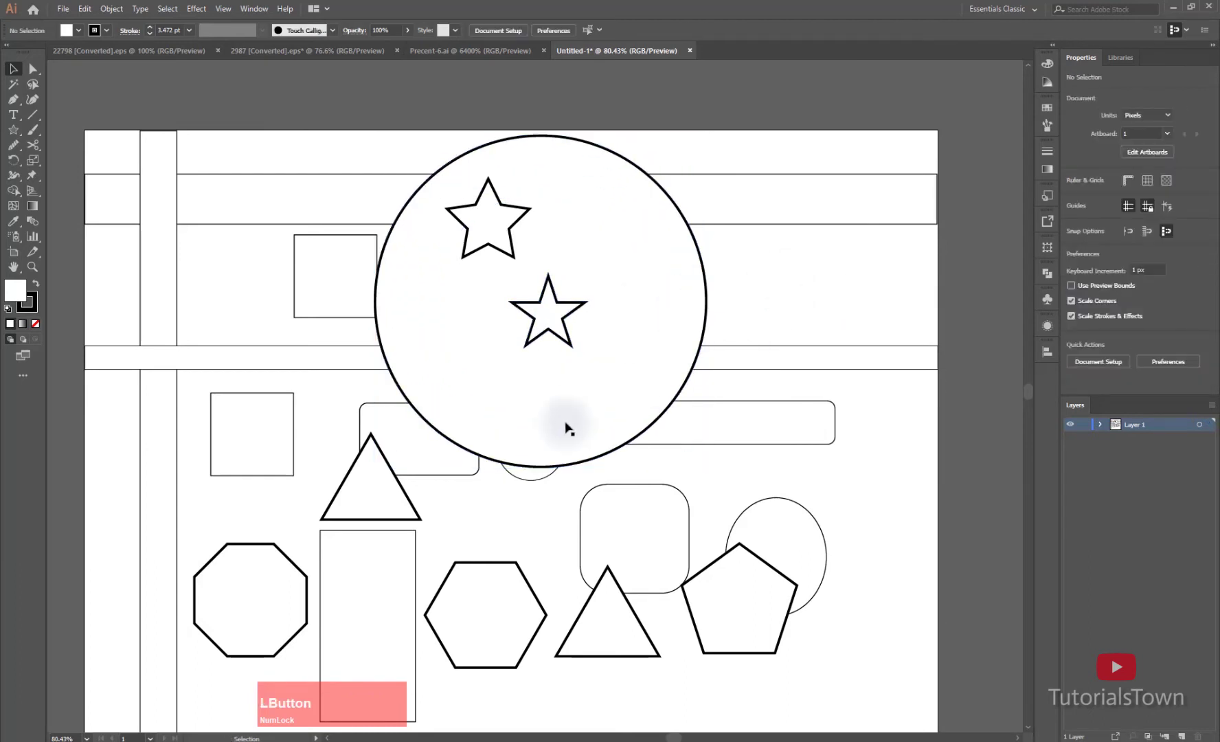
# Create an 8-pointed star with radii of 63.1033 px and 24.1033 px in the empty area right of the large circle.
pyautogui.click(13, 130)
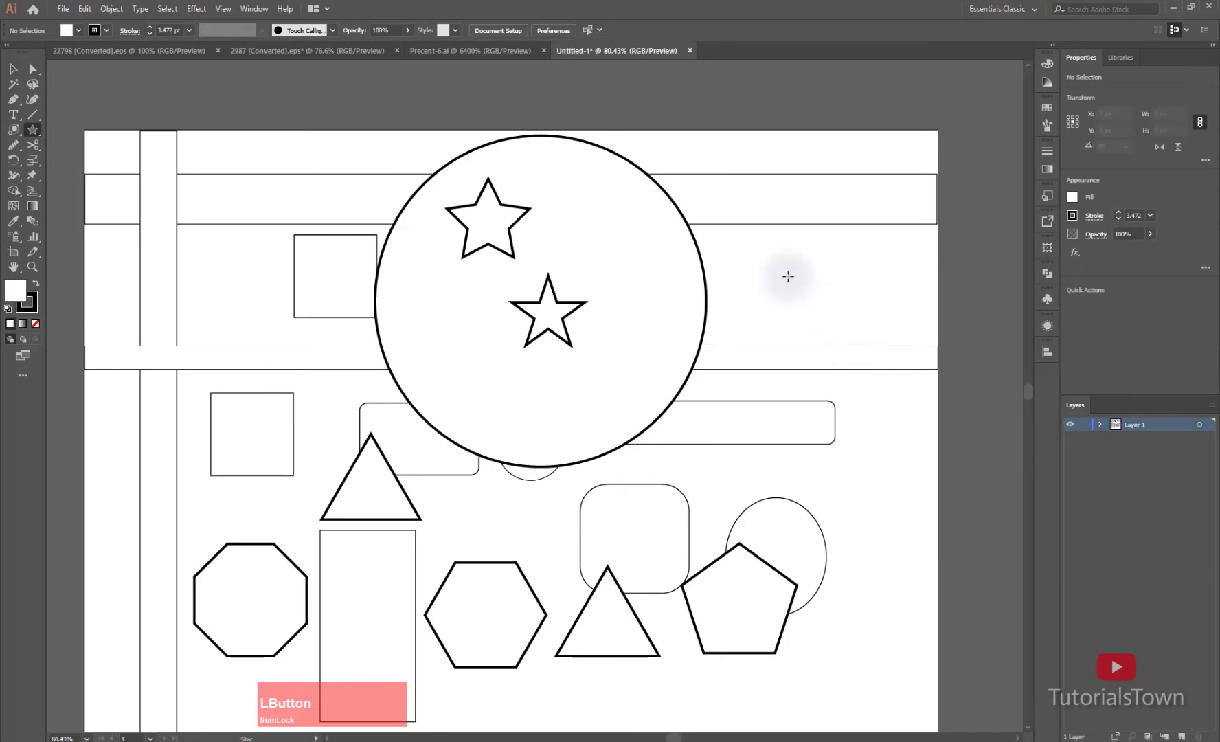
pyautogui.click(771, 277)
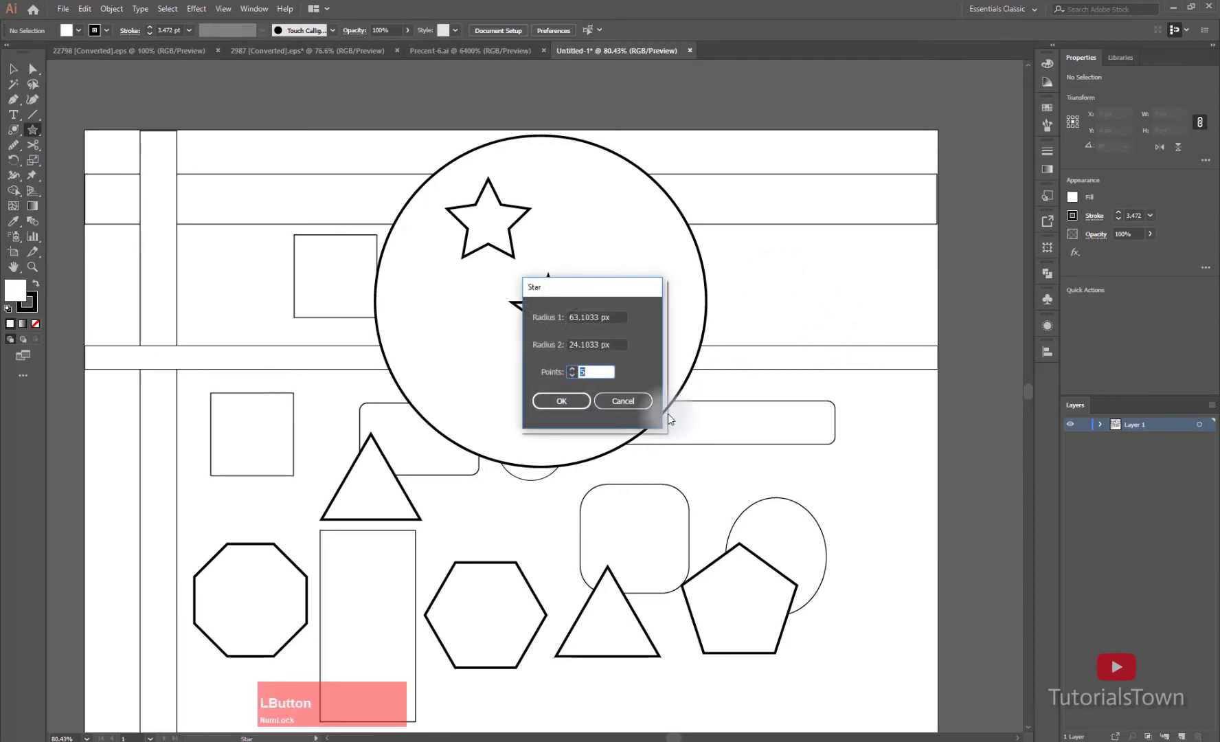
pyautogui.moveTo(616, 294); pyautogui.dragTo(801, 209)
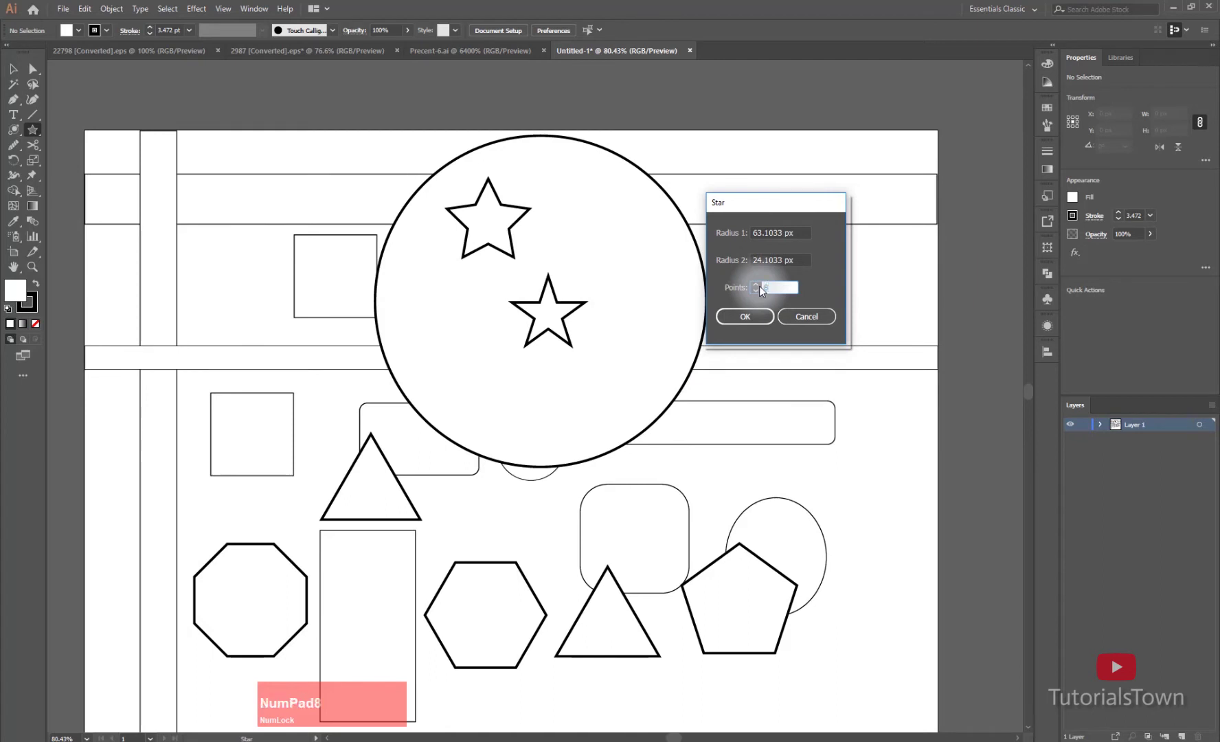
pyautogui.press('Return')
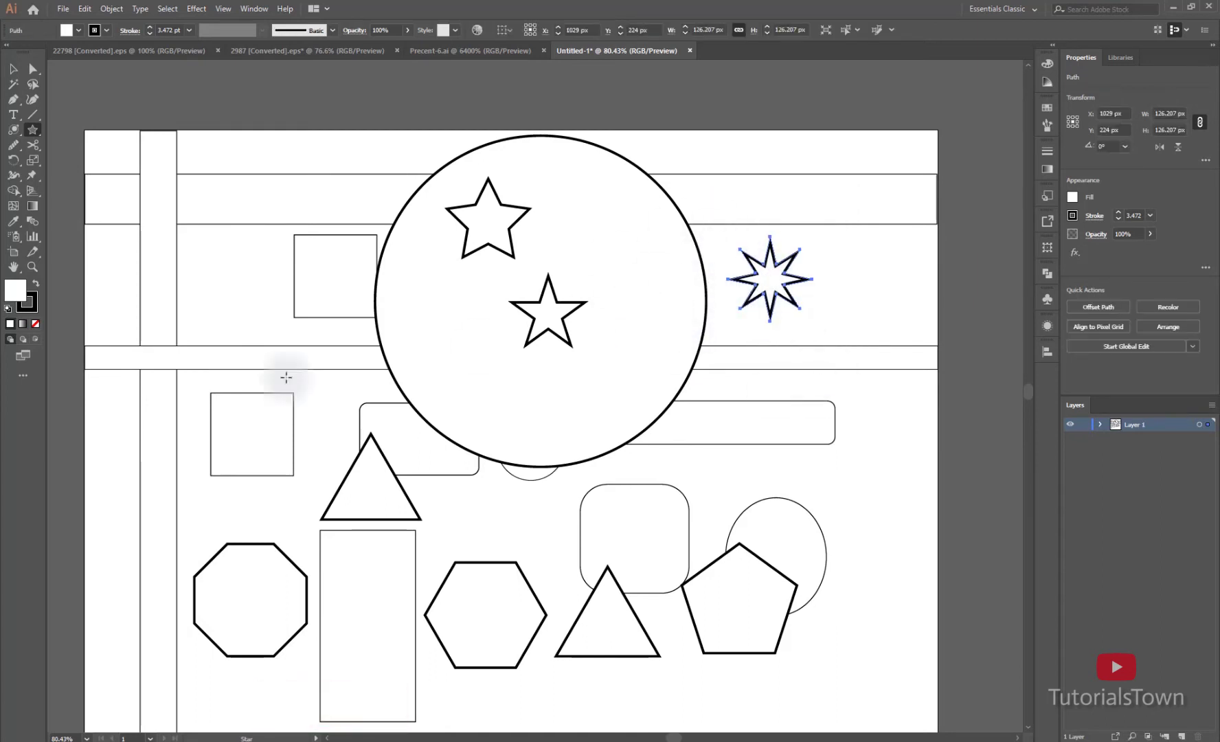
# Draw a star left of the upper small square, varying the number of points while drawing until it has 9.
pyautogui.moveTo(226, 284); pyautogui.dragTo(263, 316)
pyautogui.press('Up')
pyautogui.press('Up')
pyautogui.press('Up')
pyautogui.press('Up')
pyautogui.press('Up')
pyautogui.press('Down')
pyautogui.press('Down')
pyautogui.press('Down')
pyautogui.press('Down')
pyautogui.press('Down')
# Draw a second 9-pointed star about 116 × 117 px overlapping the first one, and nudge it down slightly.
pyautogui.moveTo(257, 316); pyautogui.dragTo(287, 344)
pyautogui.press('Down')
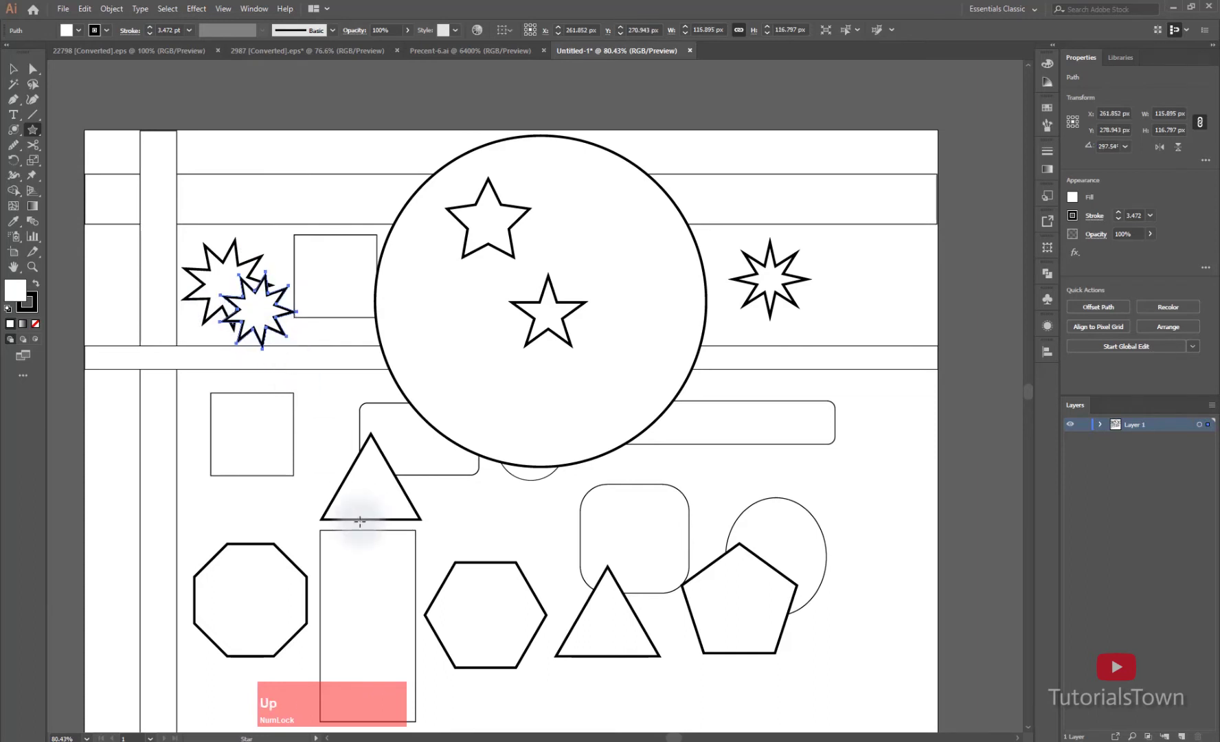
pyautogui.press('Down')
pyautogui.press('Down')
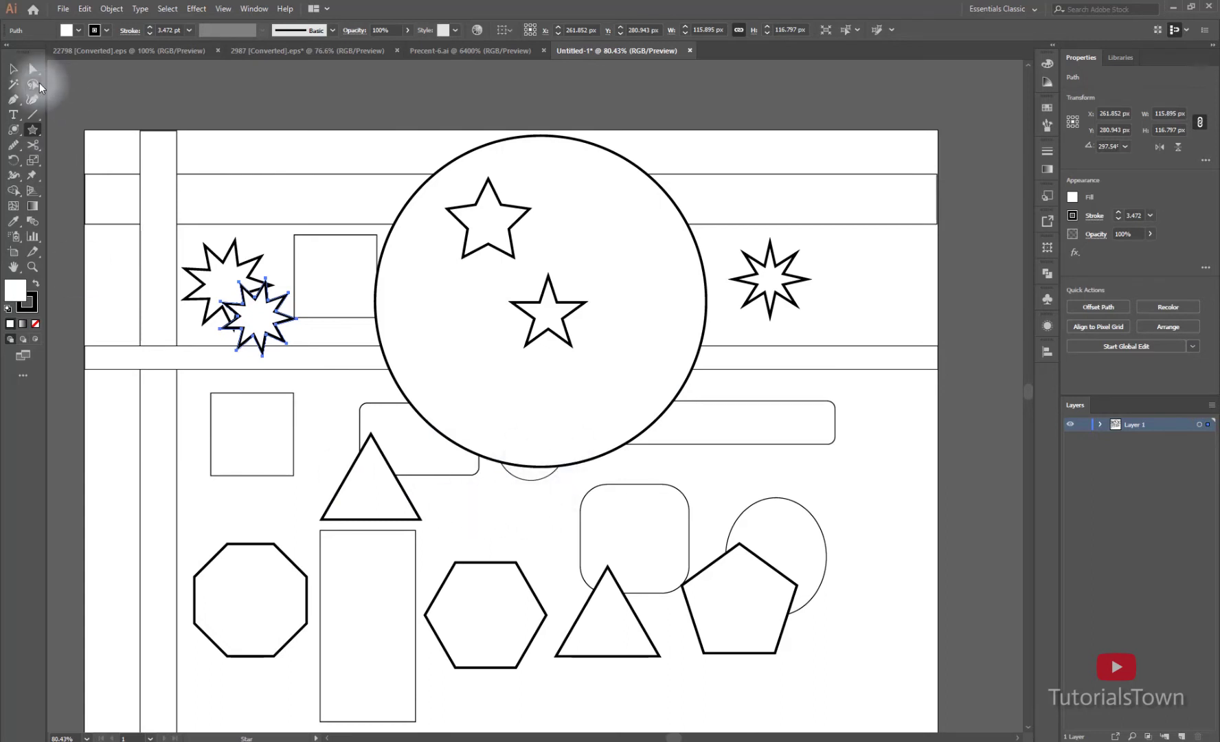
# Reset the toolbar to its default tool arrangement.
pyautogui.click(23, 375)
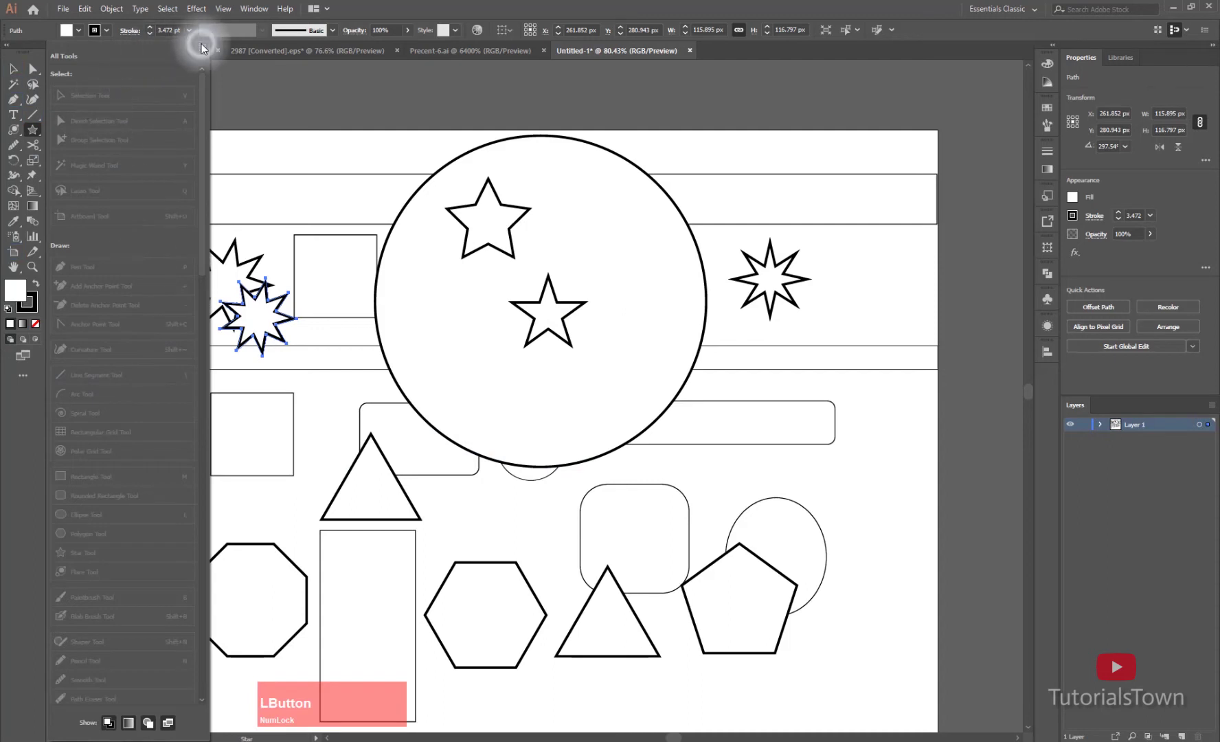
pyautogui.click(201, 47)
pyautogui.click(243, 49)
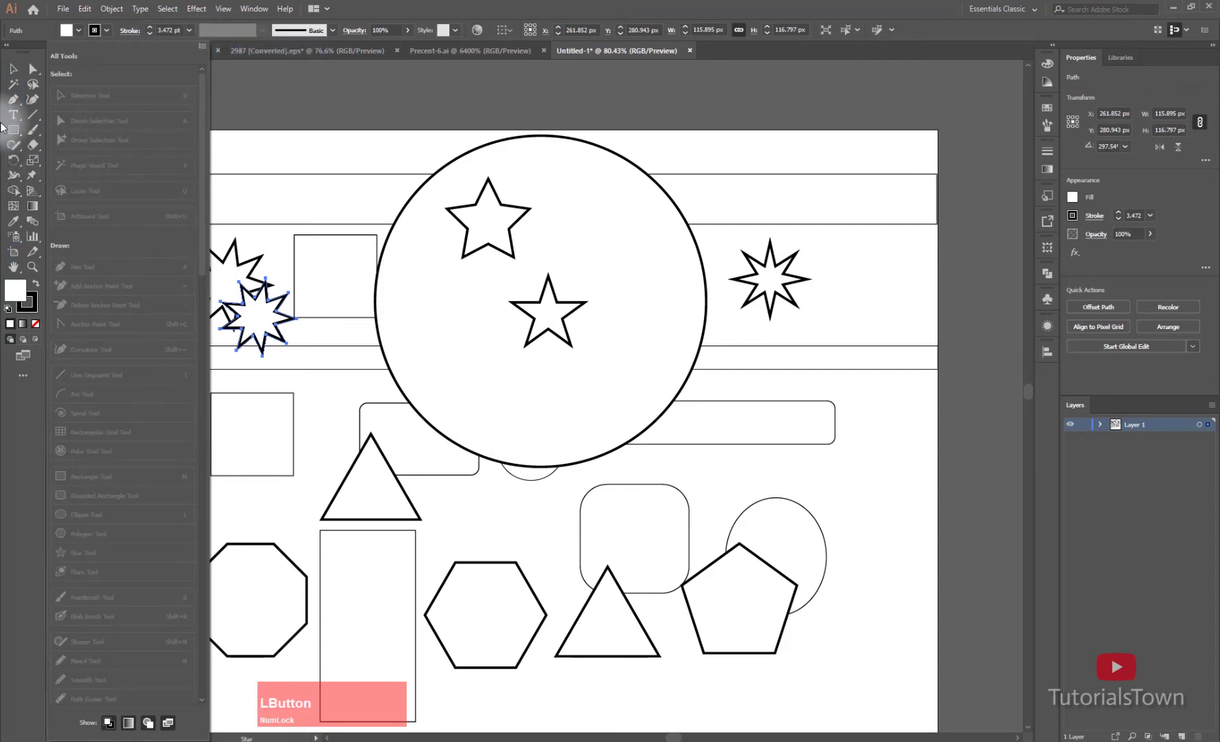
pyautogui.click(4, 415)
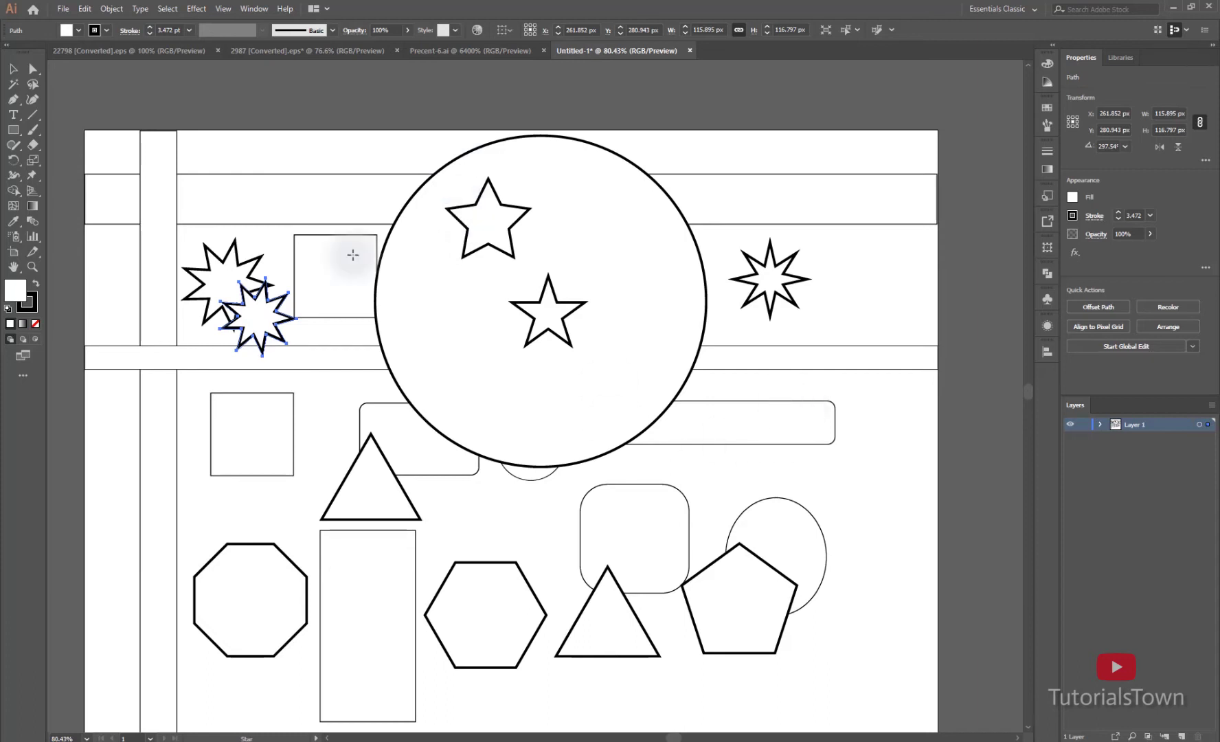
# Move the smaller overlapping star about 21 px to the left, further over the first star.
pyautogui.click(13, 69)
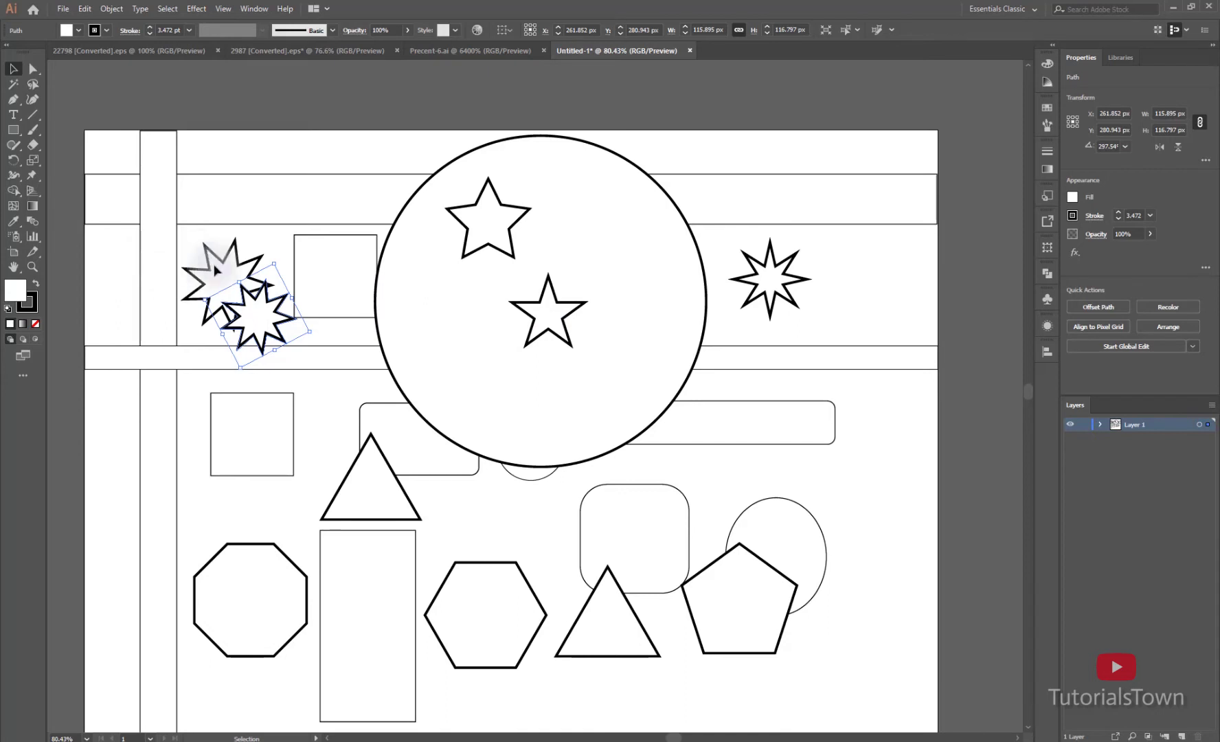
pyautogui.moveTo(259, 314); pyautogui.dragTo(243, 318)
# Swap the smaller overlapping star's fill and stroke colours repeatedly, and return to a white fill and black stroke.
pyautogui.moveTo(172, 240); pyautogui.dragTo(356, 393)
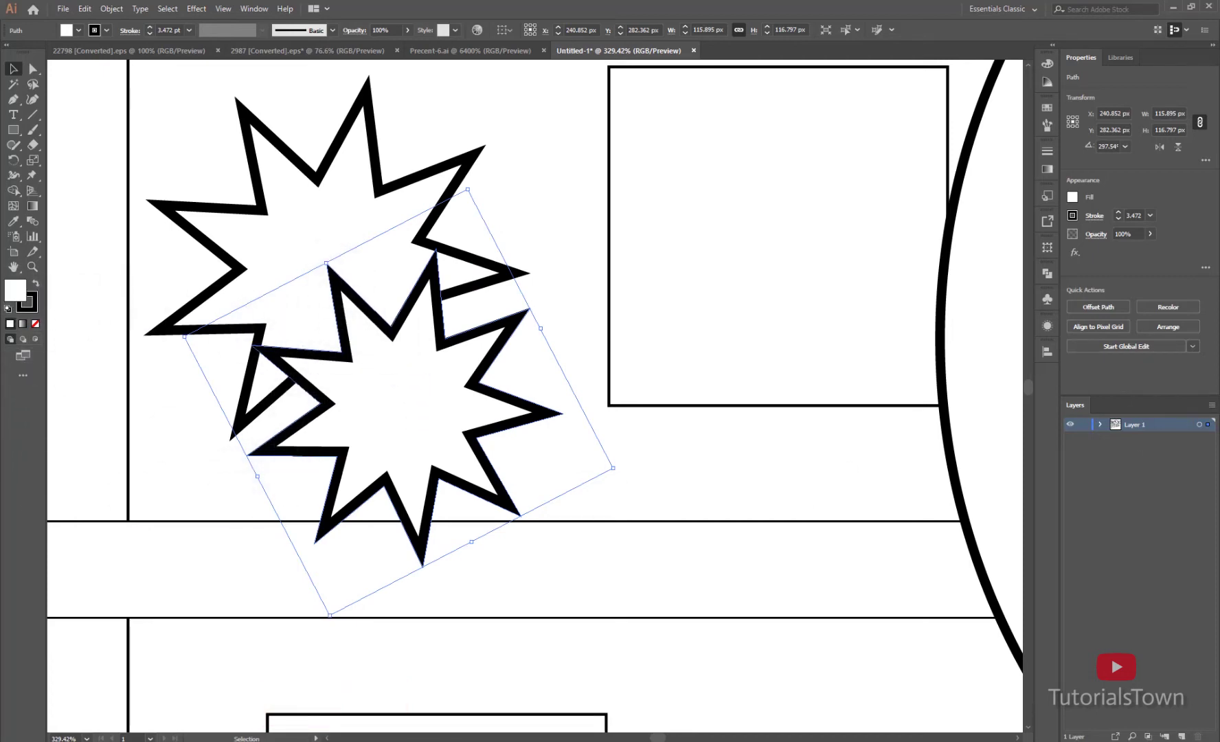
pyautogui.click(300, 197)
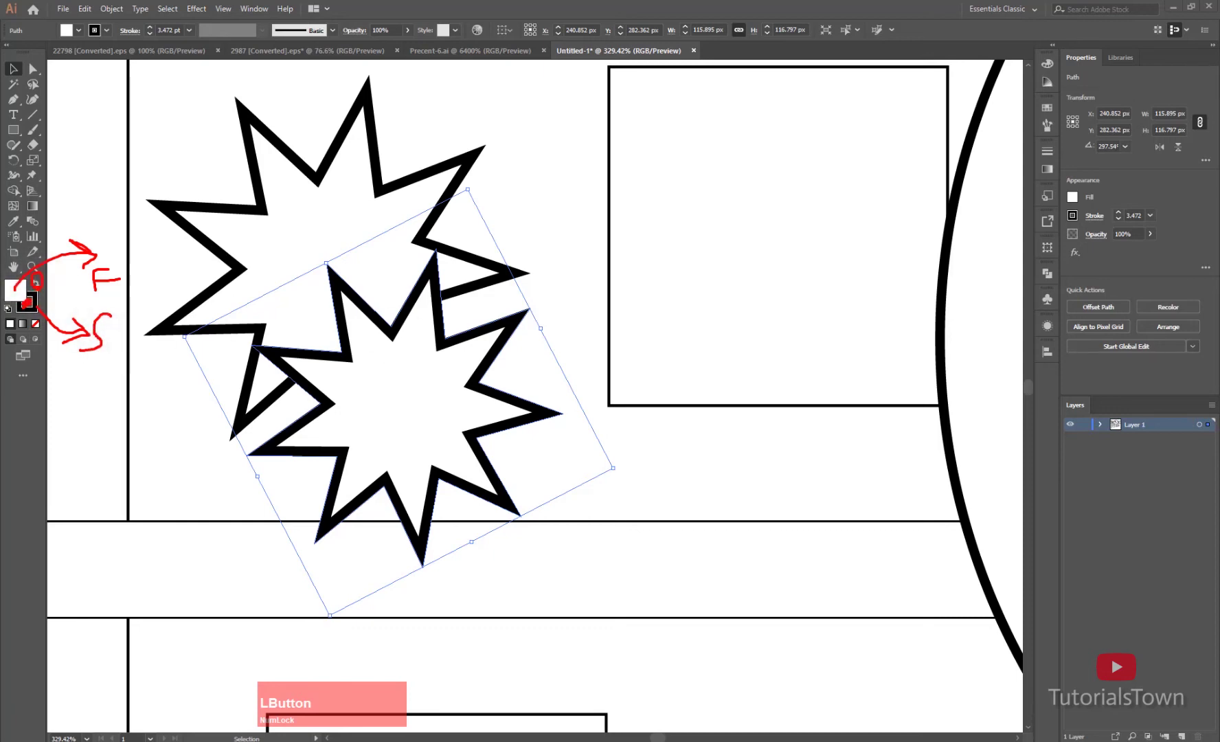
pyautogui.press('Escape')
pyautogui.click(33, 286)
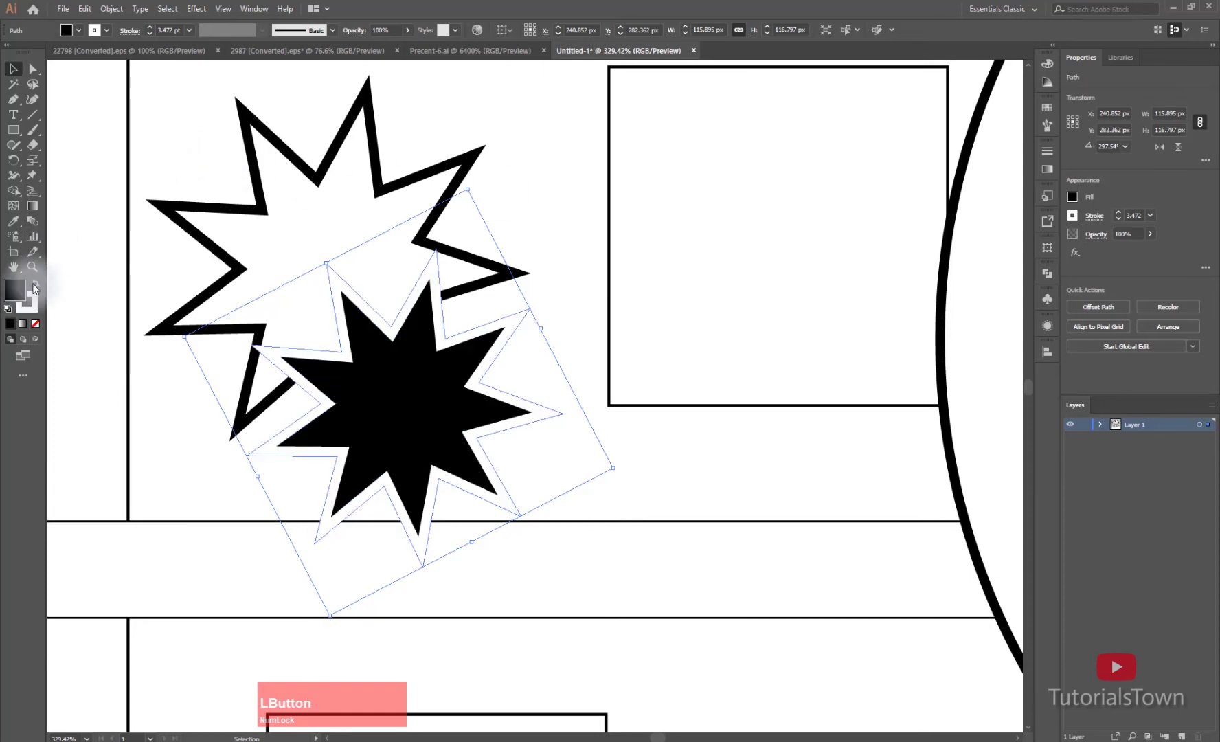
pyautogui.click(34, 286)
pyautogui.click(34, 286)
pyautogui.click(34, 286)
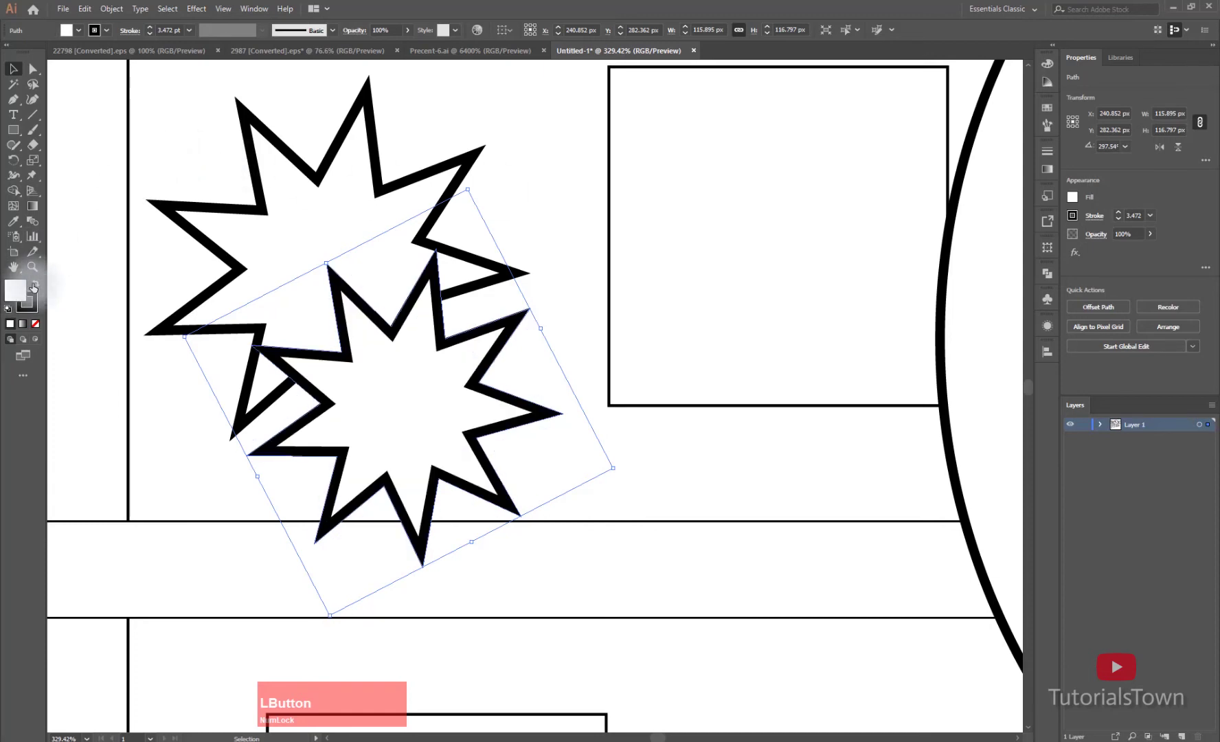
pyautogui.click(34, 286)
pyautogui.click(33, 286)
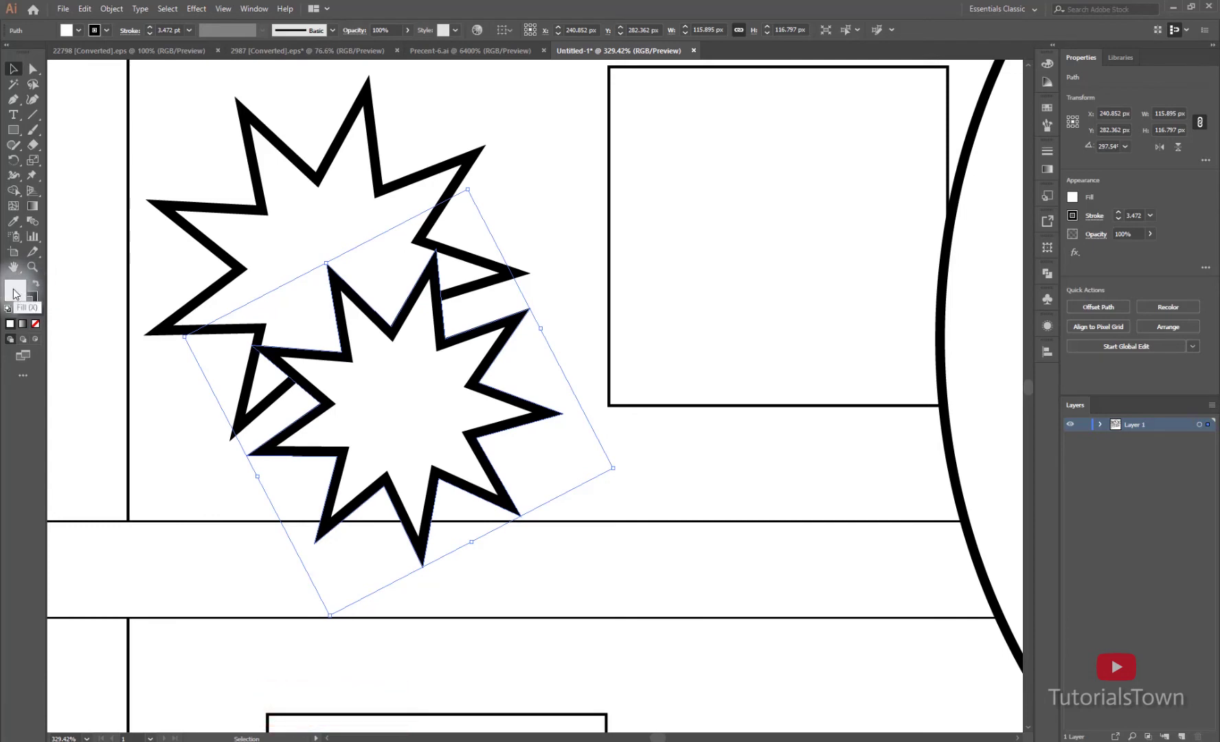
pyautogui.doubleClick(14, 293)
pyautogui.moveTo(627, 256); pyautogui.dragTo(665, 115)
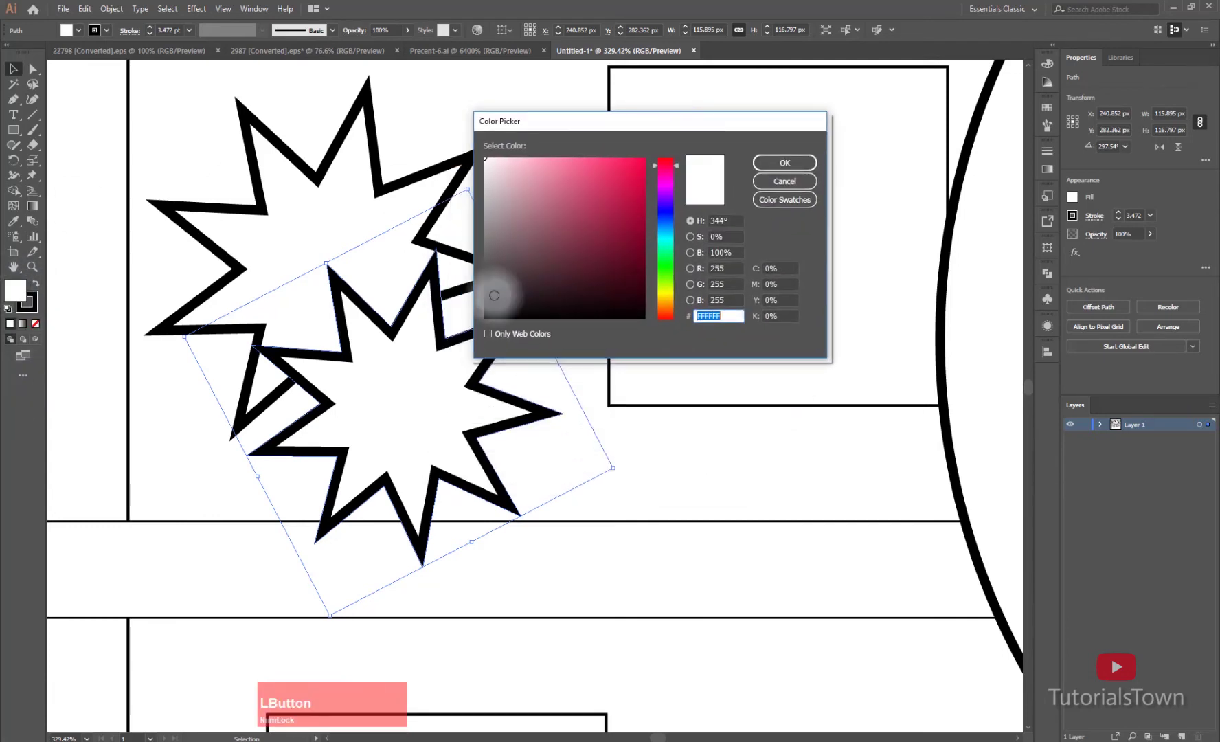
pyautogui.click(783, 161)
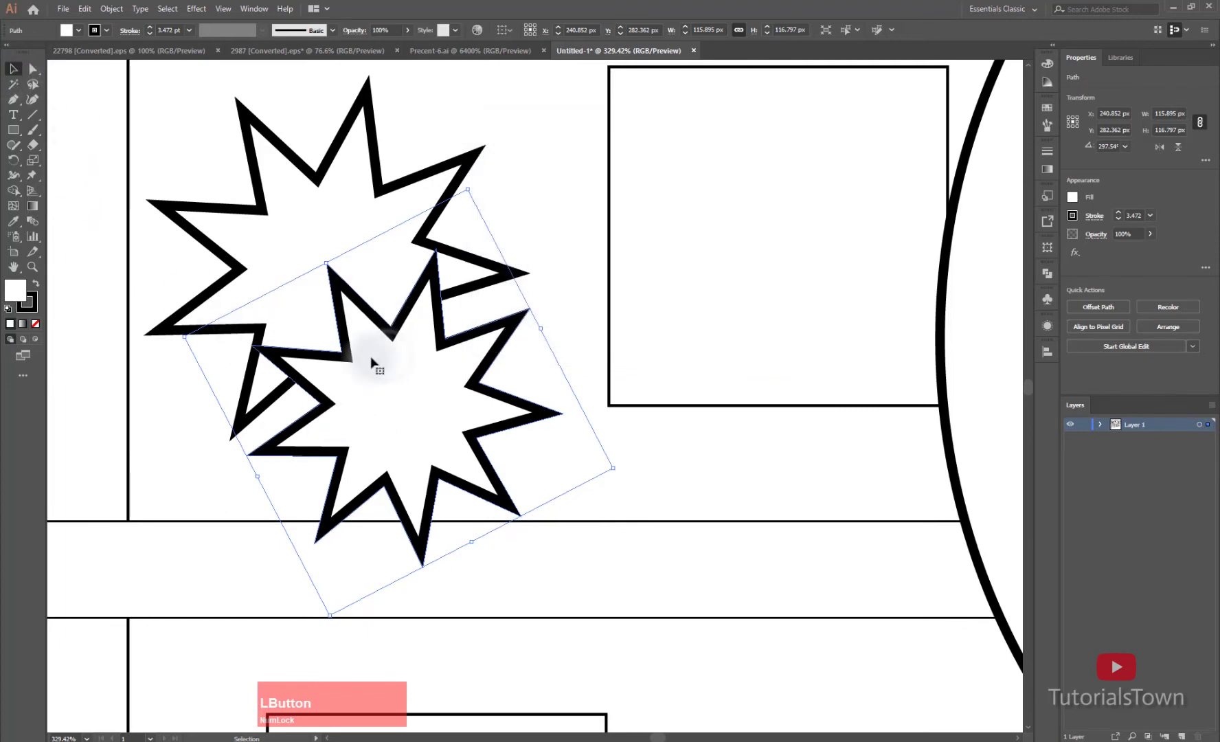
# Open the colour picker for the smaller overlapping star's fill, and try out green 42C642 and purple C32AE8.
pyautogui.doubleClick(19, 292)
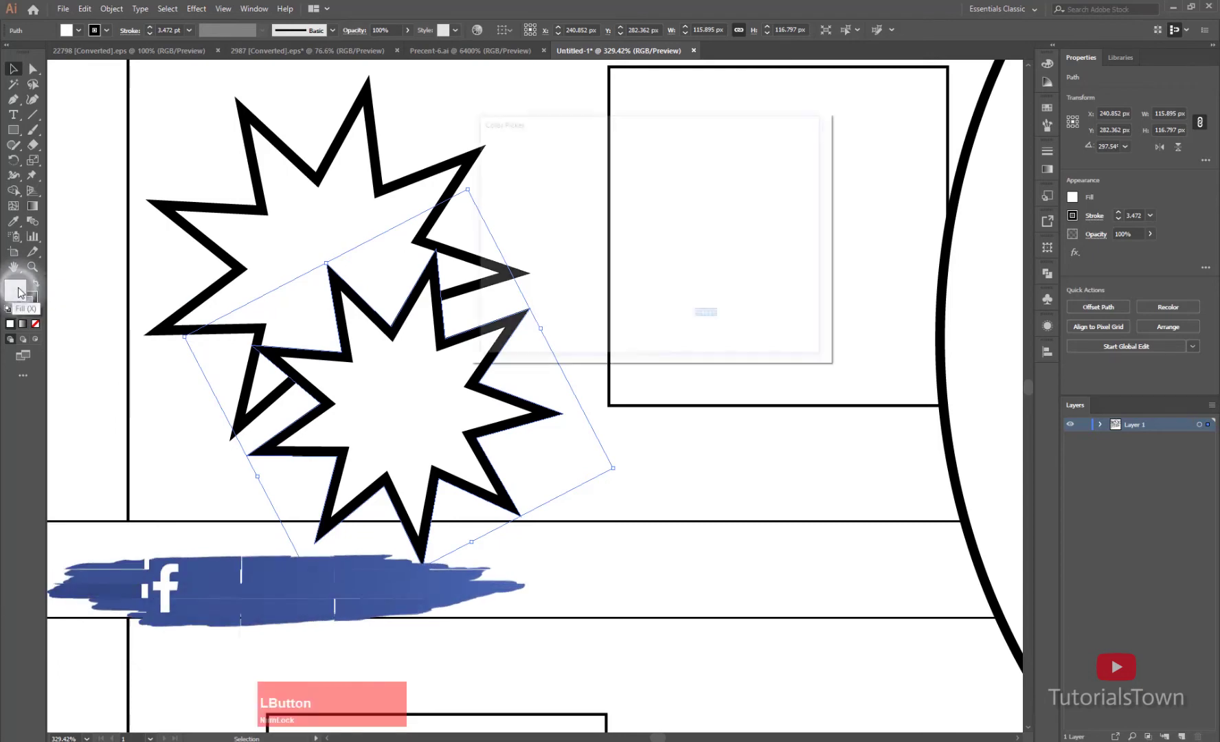
pyautogui.moveTo(687, 127); pyautogui.dragTo(828, 93)
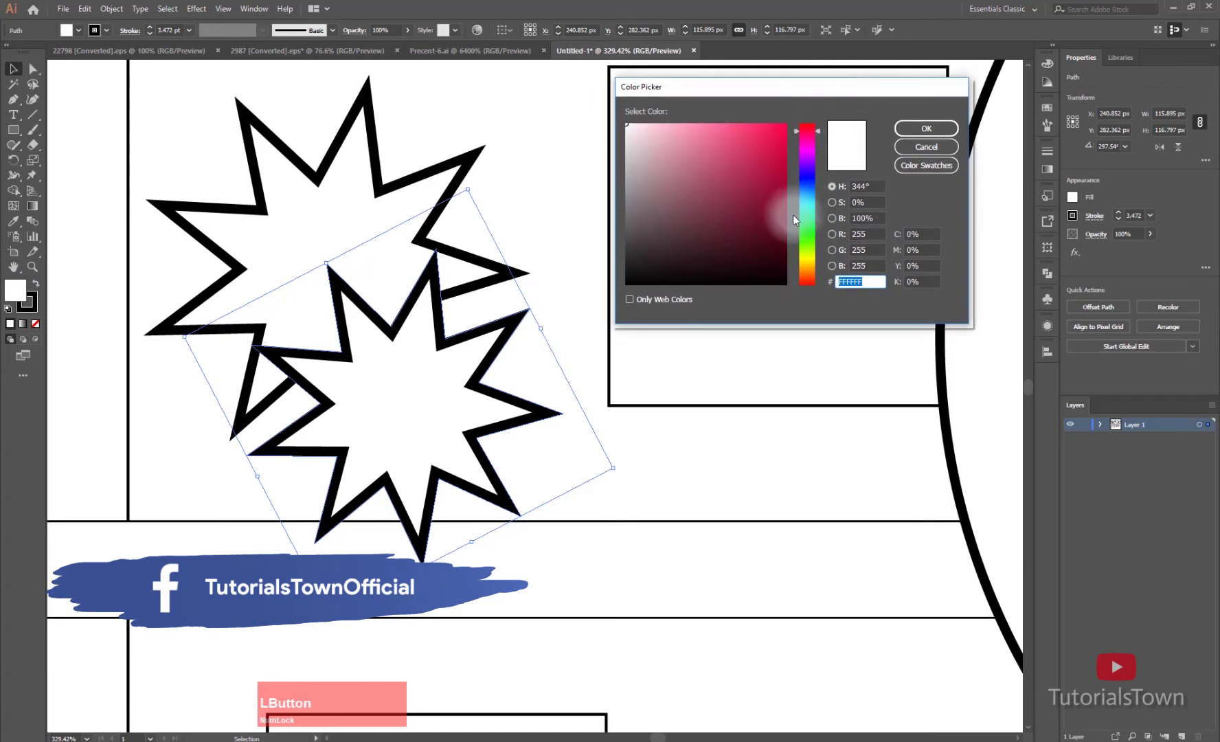
pyautogui.moveTo(801, 232); pyautogui.dragTo(807, 239)
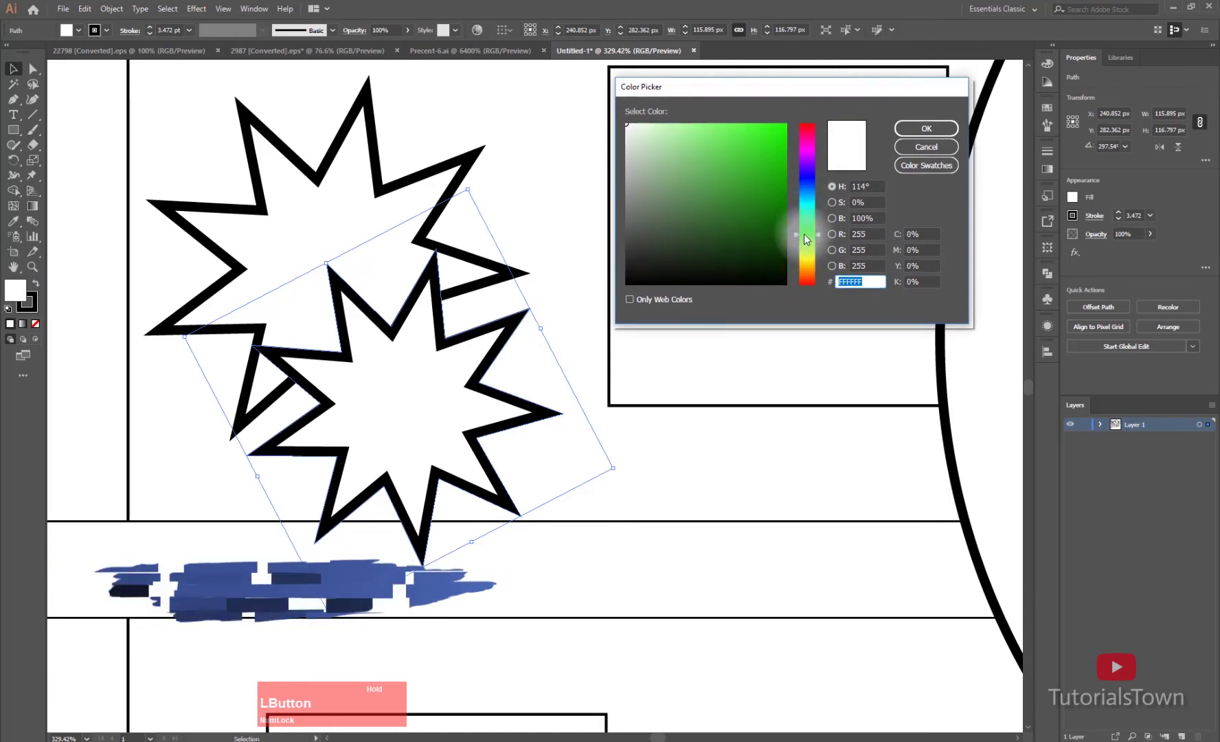
pyautogui.click(807, 134)
pyautogui.moveTo(807, 134); pyautogui.dragTo(803, 231)
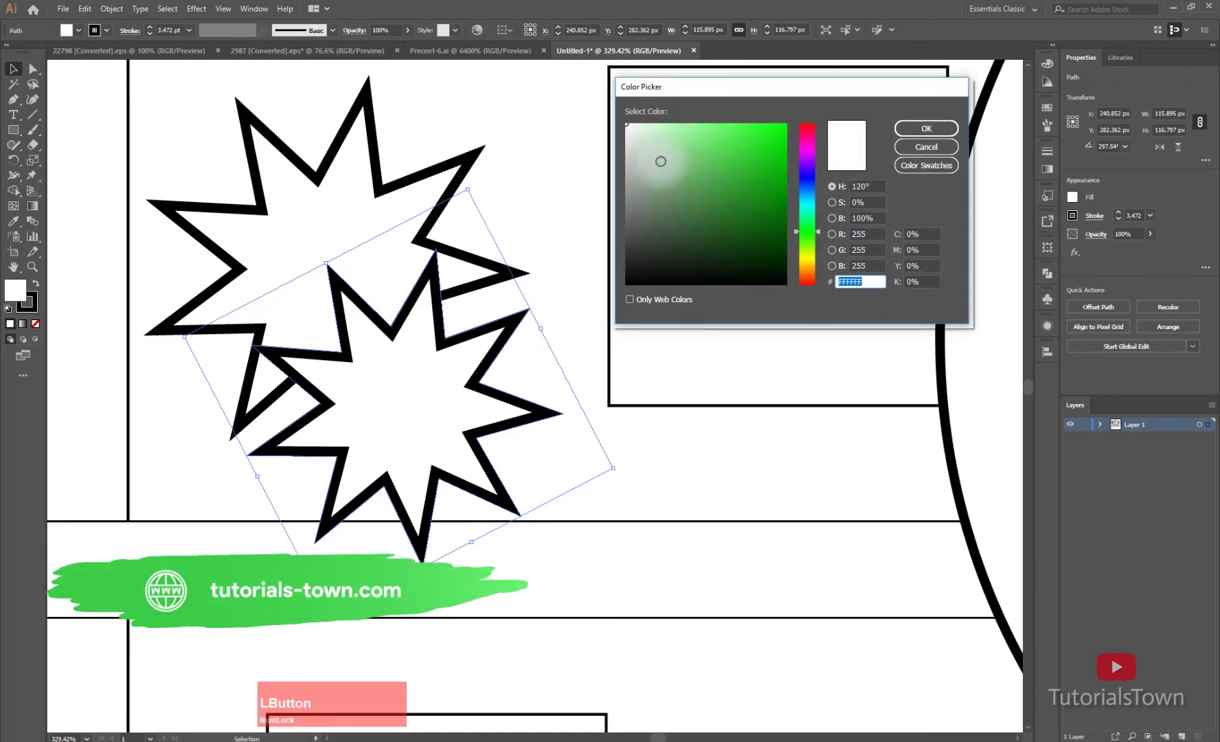
pyautogui.moveTo(710, 127)
pyautogui.mouseDown()
pyautogui.moveTo(726, 229)
pyautogui.moveTo(635, 150)
pyautogui.moveTo(756, 177)
pyautogui.moveTo(664, 155)
pyautogui.moveTo(666, 182)
pyautogui.moveTo(766, 163)
pyautogui.moveTo(701, 229)
pyautogui.moveTo(770, 125)
pyautogui.moveTo(733, 160)
pyautogui.mouseUp()
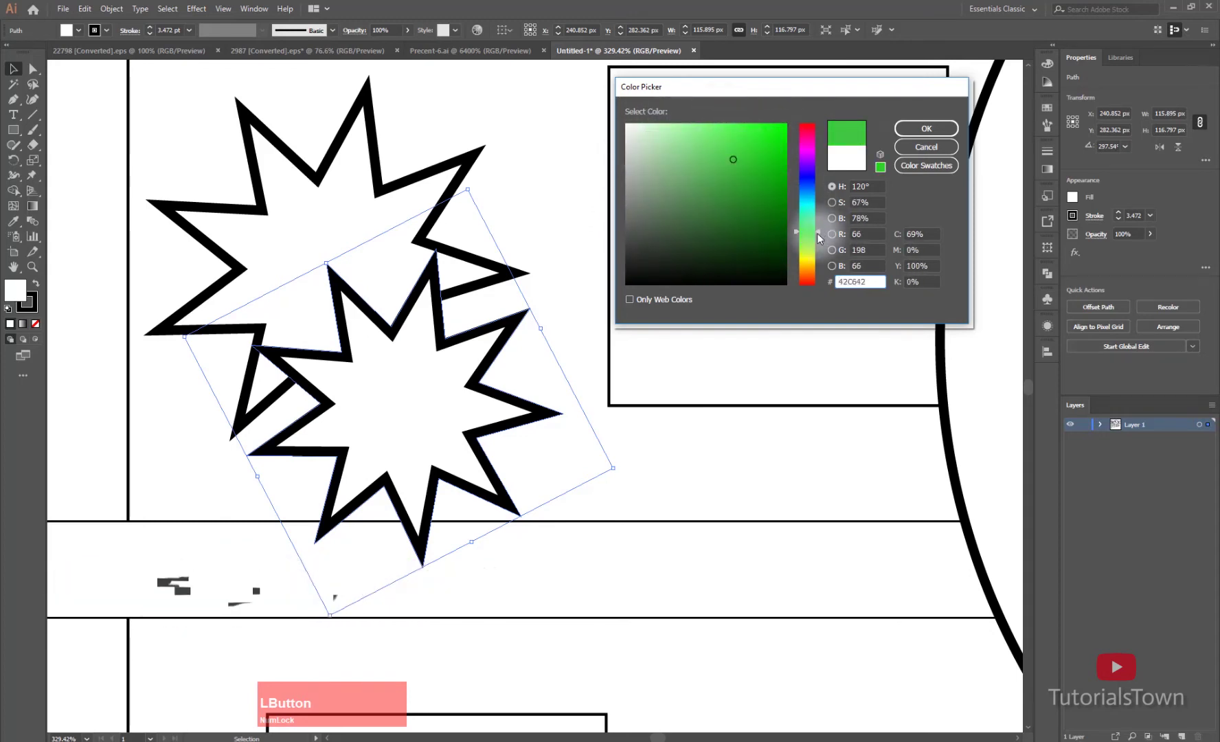
pyautogui.moveTo(815, 235)
pyautogui.mouseDown()
pyautogui.moveTo(805, 152)
pyautogui.moveTo(759, 136)
pyautogui.mouseUp()
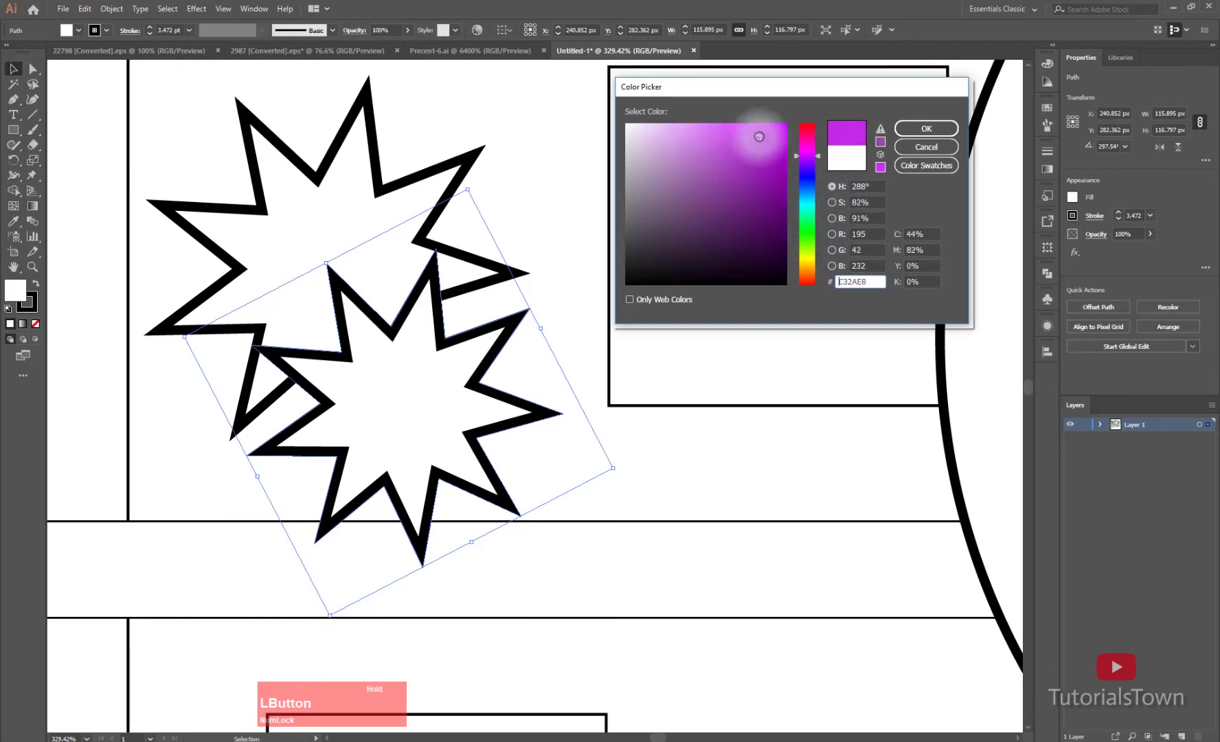
pyautogui.doubleClick(859, 279)
pyautogui.doubleClick(863, 250)
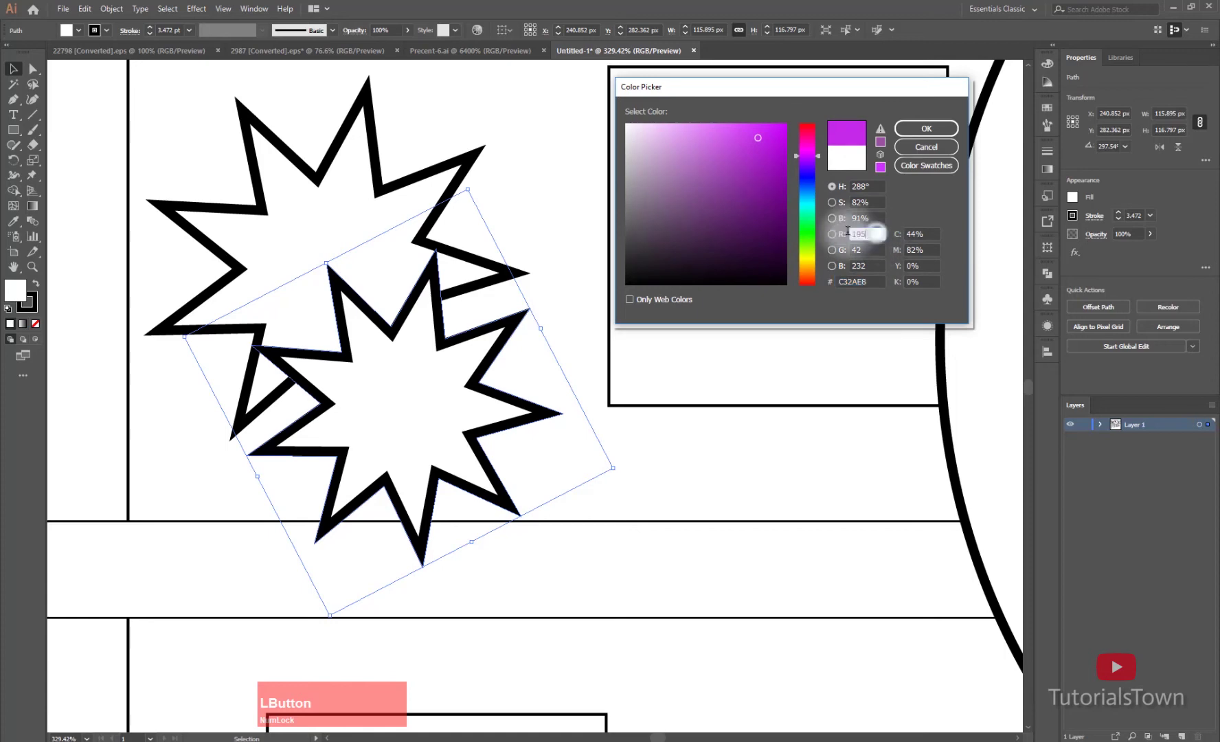
pyautogui.doubleClick(872, 186)
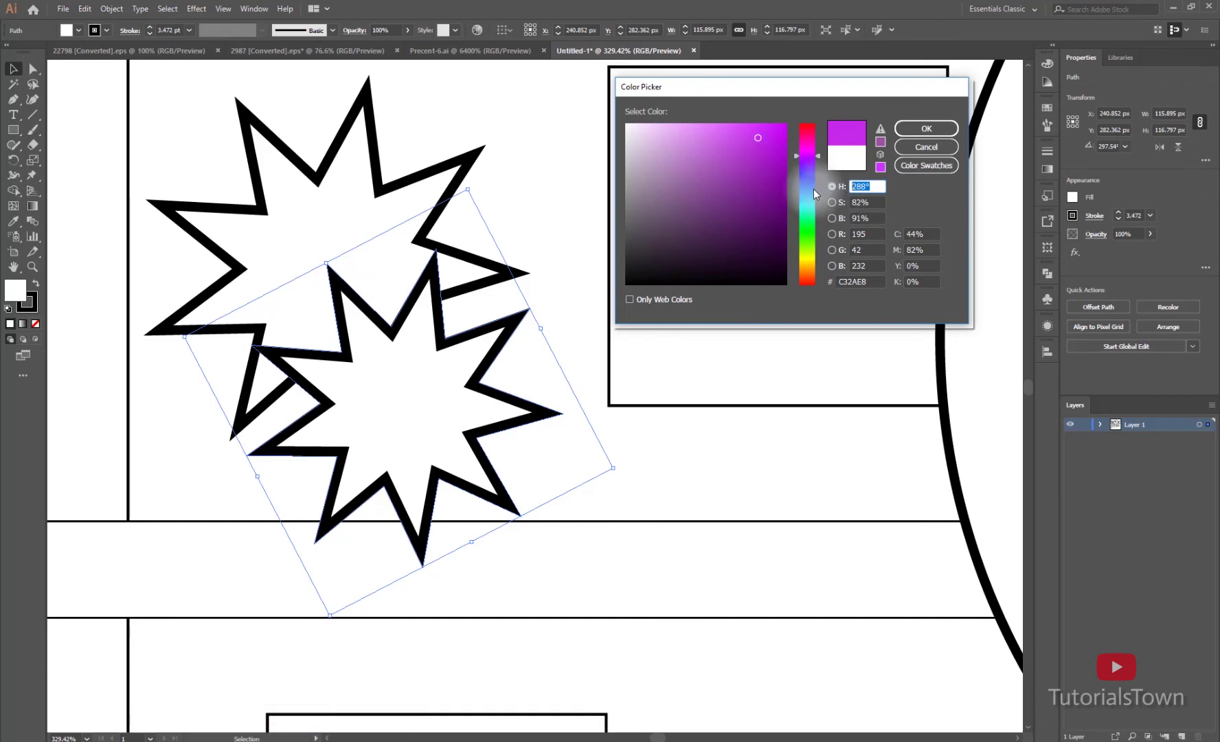
# Set the smaller overlapping star's fill to bright green 22EF3F.
pyautogui.click(809, 234)
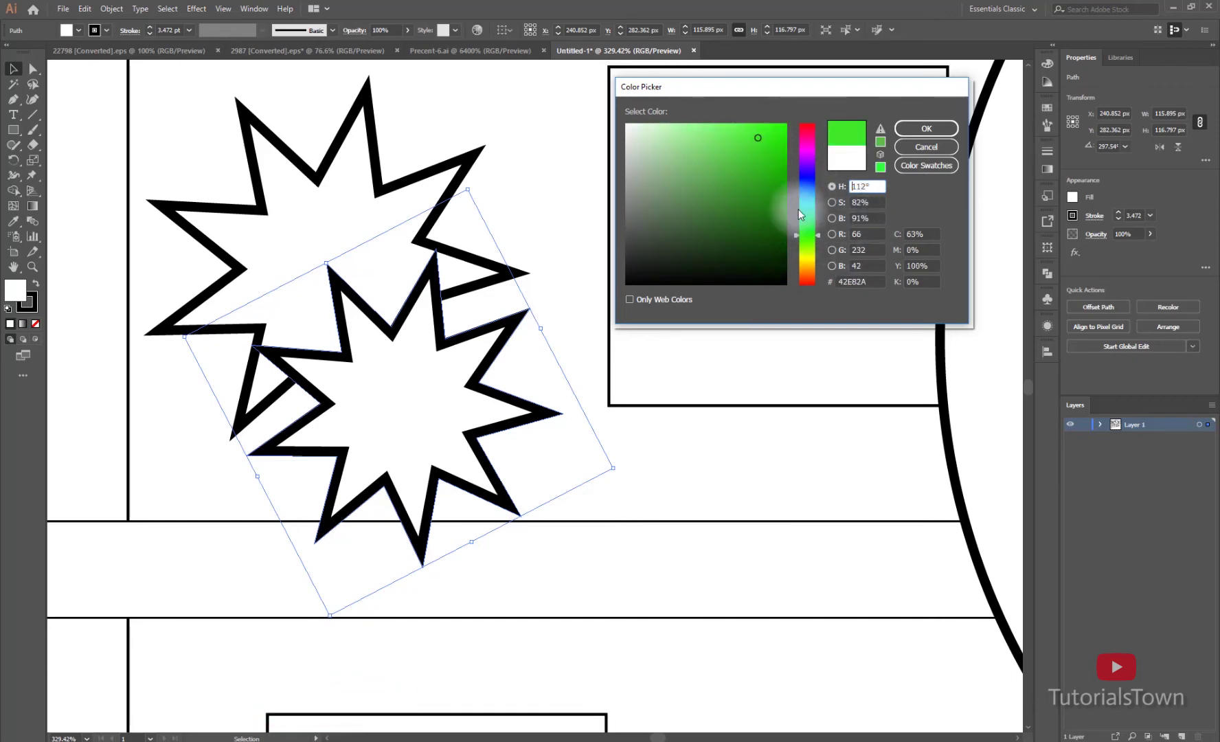
pyautogui.click(765, 128)
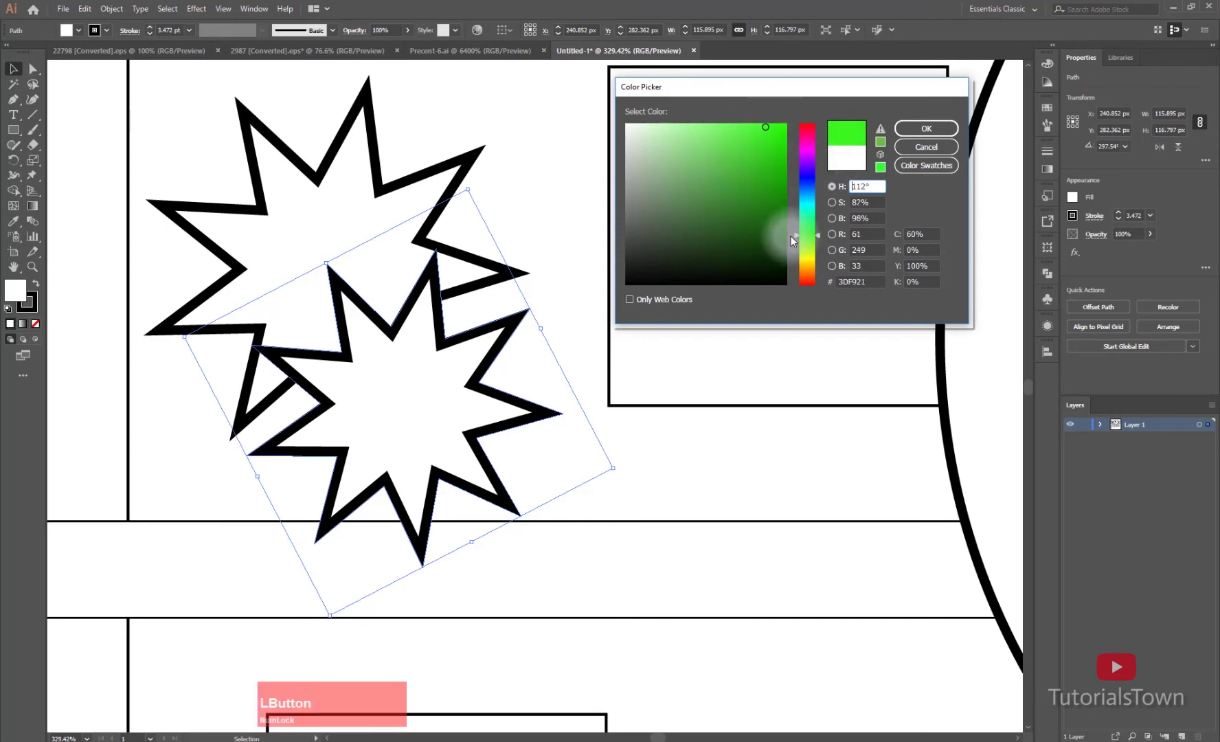
pyautogui.click(807, 171)
pyautogui.moveTo(813, 214)
pyautogui.mouseDown()
pyautogui.moveTo(809, 187)
pyautogui.moveTo(807, 228)
pyautogui.mouseUp()
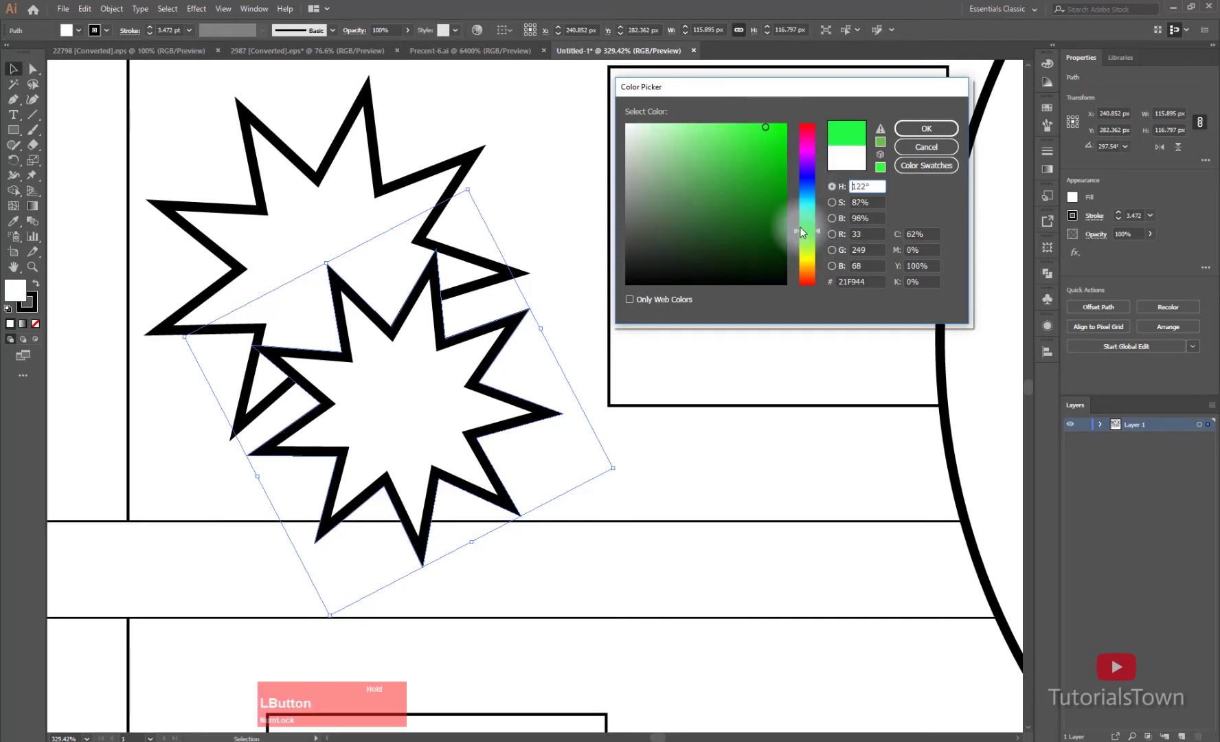
pyautogui.moveTo(765, 128); pyautogui.dragTo(764, 133)
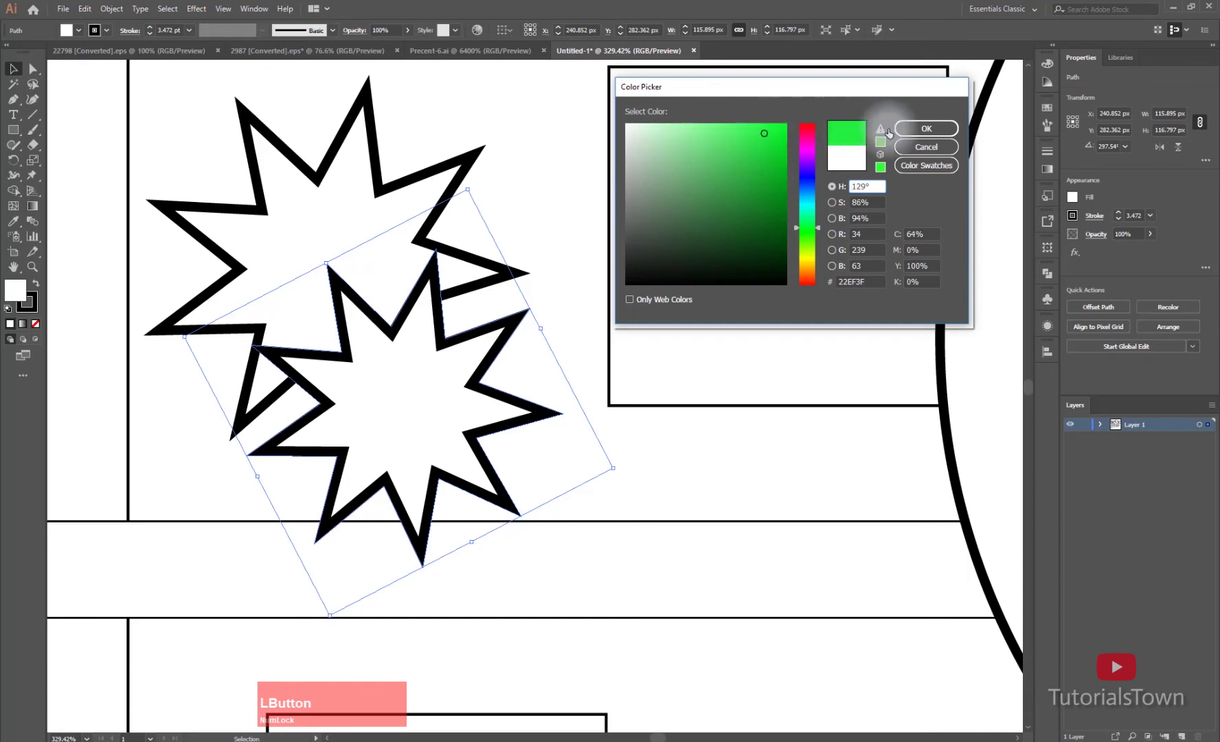
pyautogui.click(916, 131)
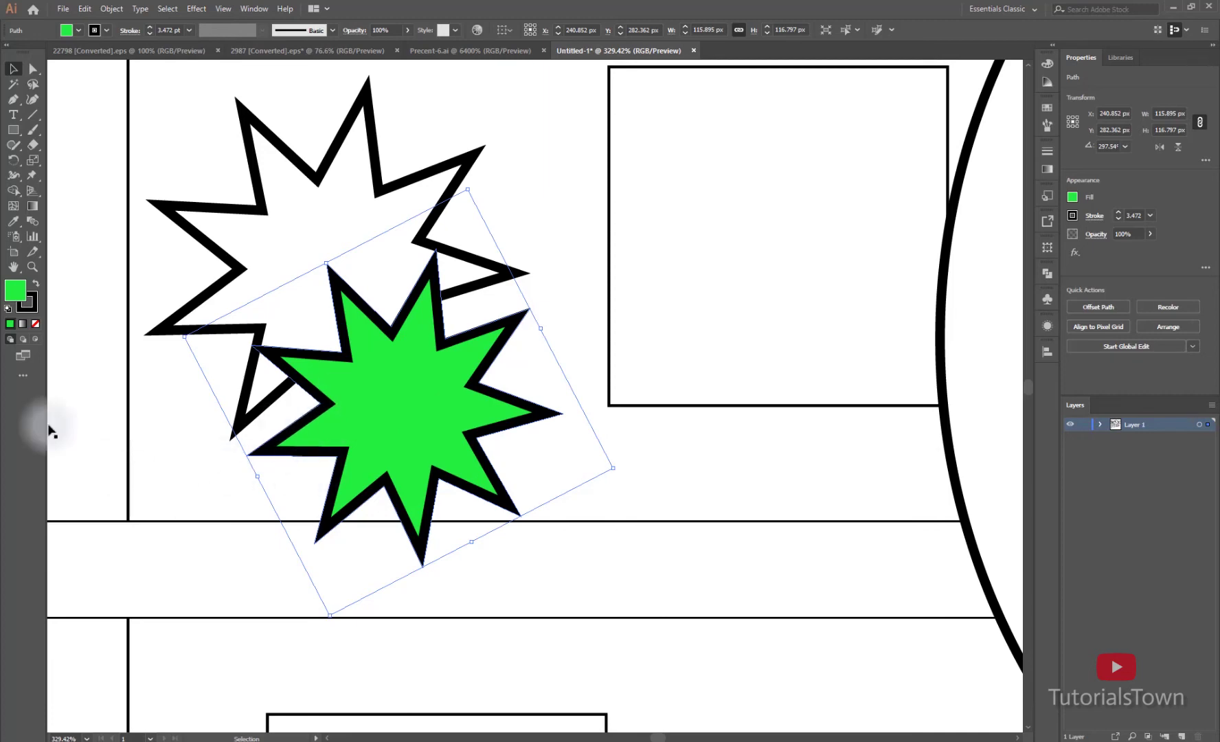
# Set the smaller overlapping star's stroke to crimson C60039, and deselect the star.
pyautogui.doubleClick(28, 311)
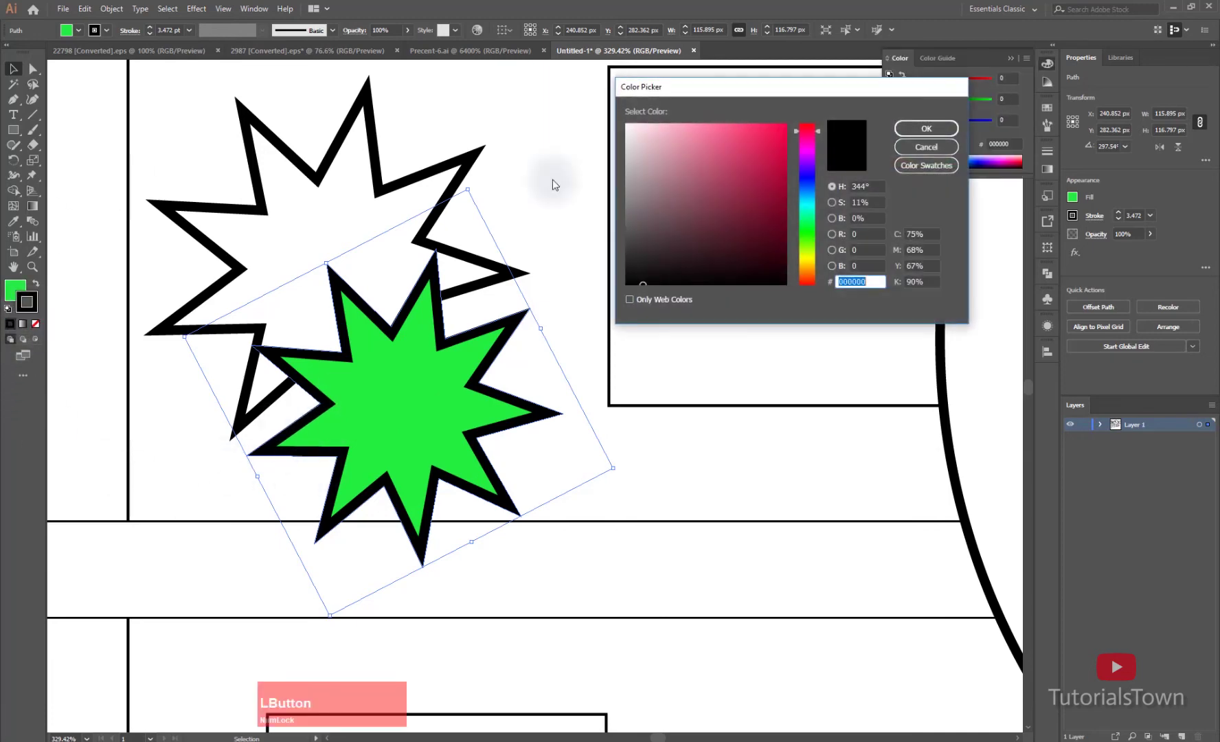
pyautogui.moveTo(764, 215); pyautogui.dragTo(791, 157)
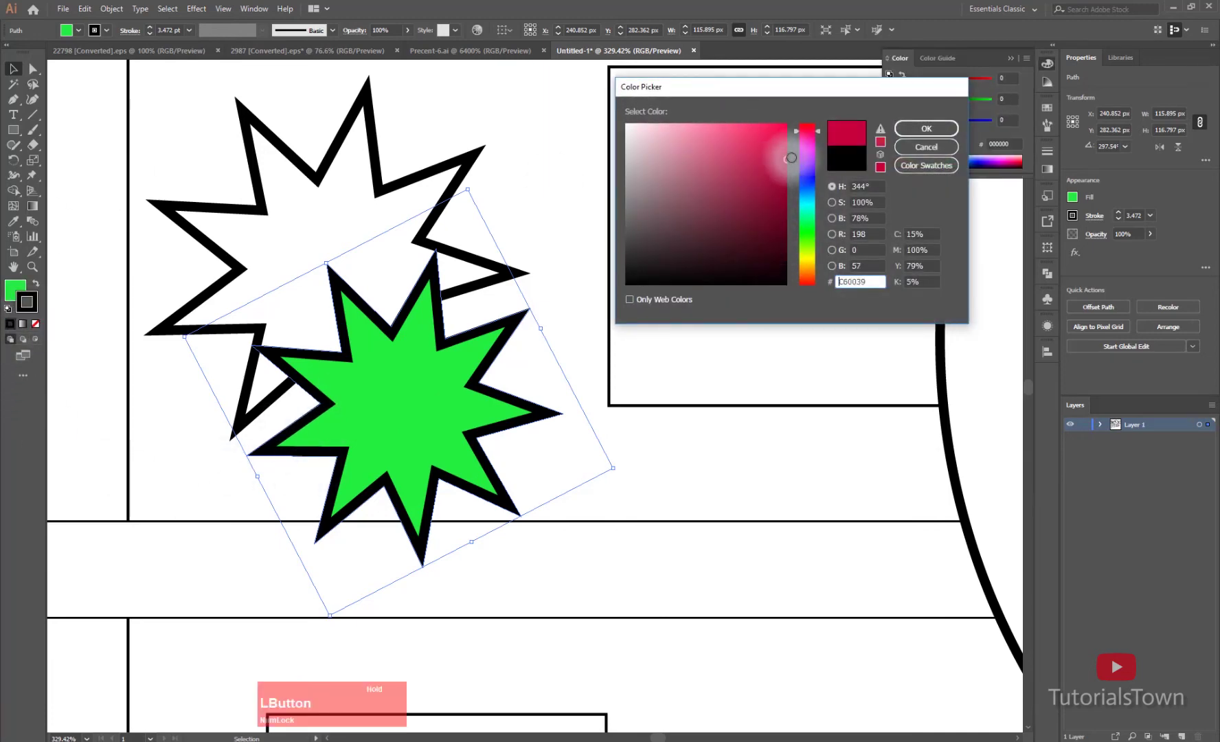
pyautogui.click(921, 129)
pyautogui.click(636, 394)
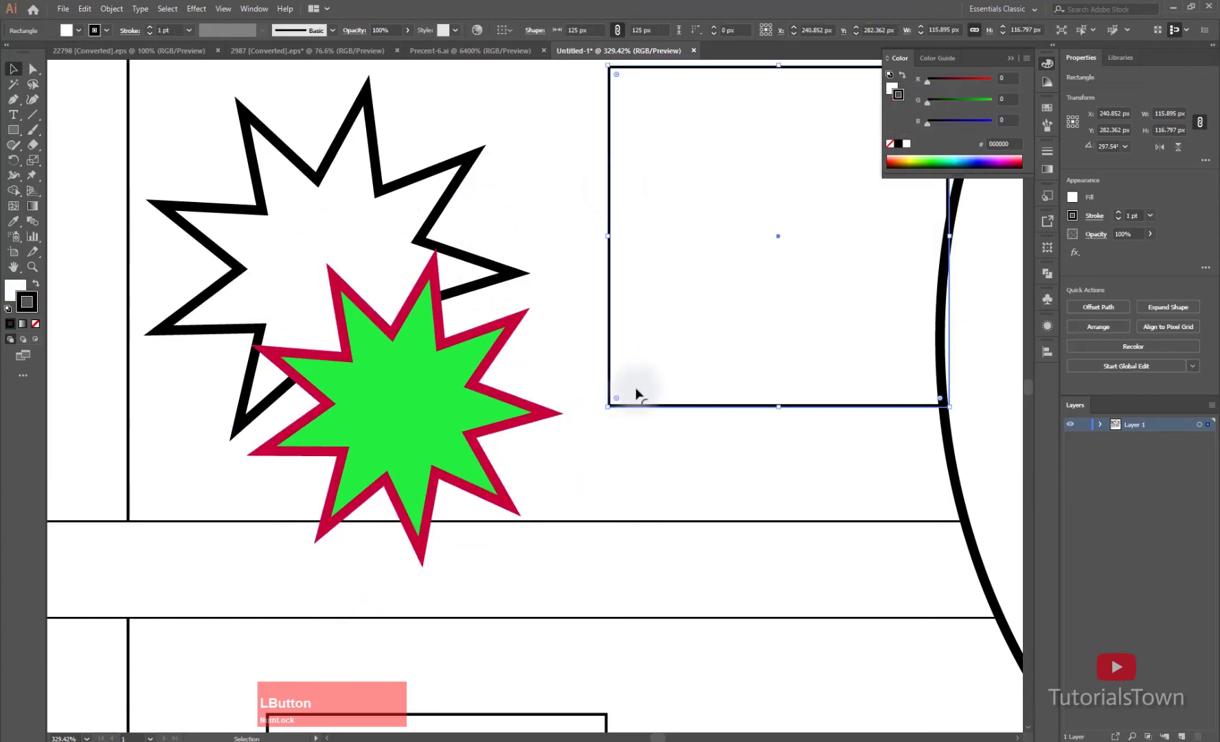
# Move the upper five-pointed star inside the large circle onto the circle's upper-left edge, at about X 525.5, Y 69 px.
pyautogui.moveTo(661, 265); pyautogui.dragTo(307, 398)
pyautogui.hotkey('ctrl', '-')
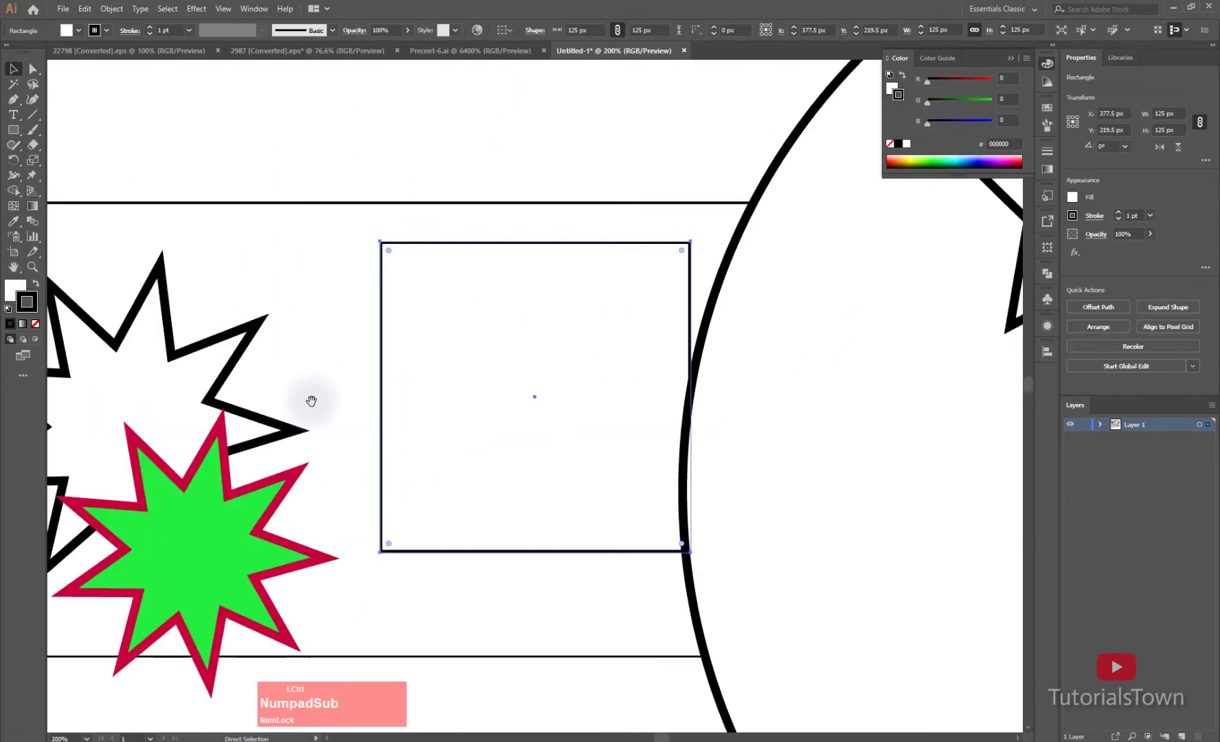
pyautogui.hotkey('ctrl', '-')
pyautogui.moveTo(518, 335); pyautogui.dragTo(493, 340)
pyautogui.click(665, 345)
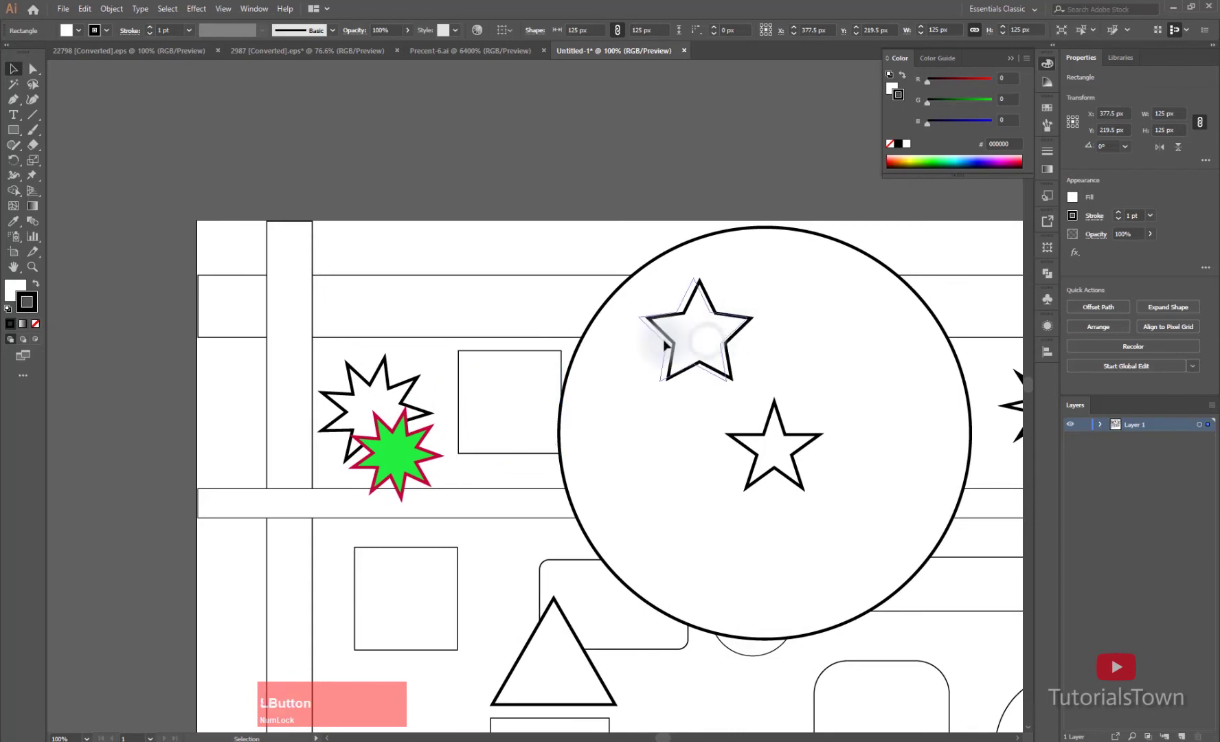
pyautogui.moveTo(665, 345); pyautogui.dragTo(640, 289)
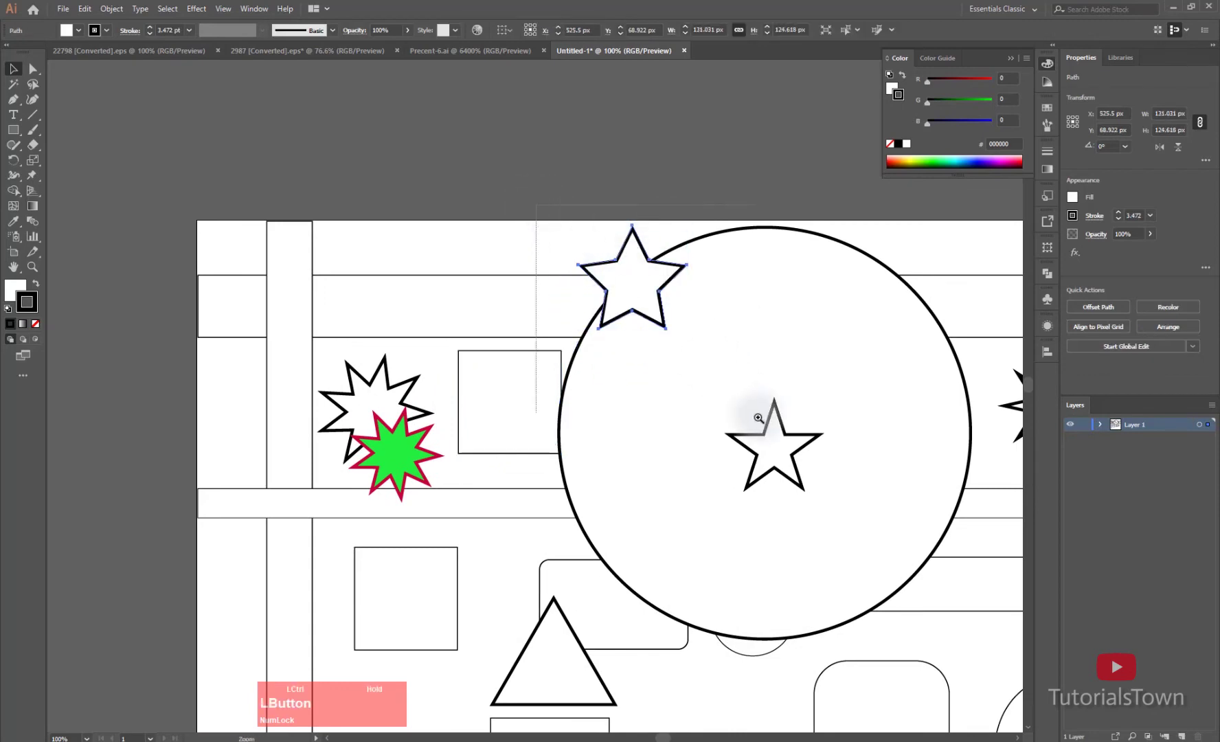
# Remove the five-pointed star's fill, and shift the star over the circle's outline to about X 524.5, Y 64 px.
pyautogui.scroll(3, 653, 259)
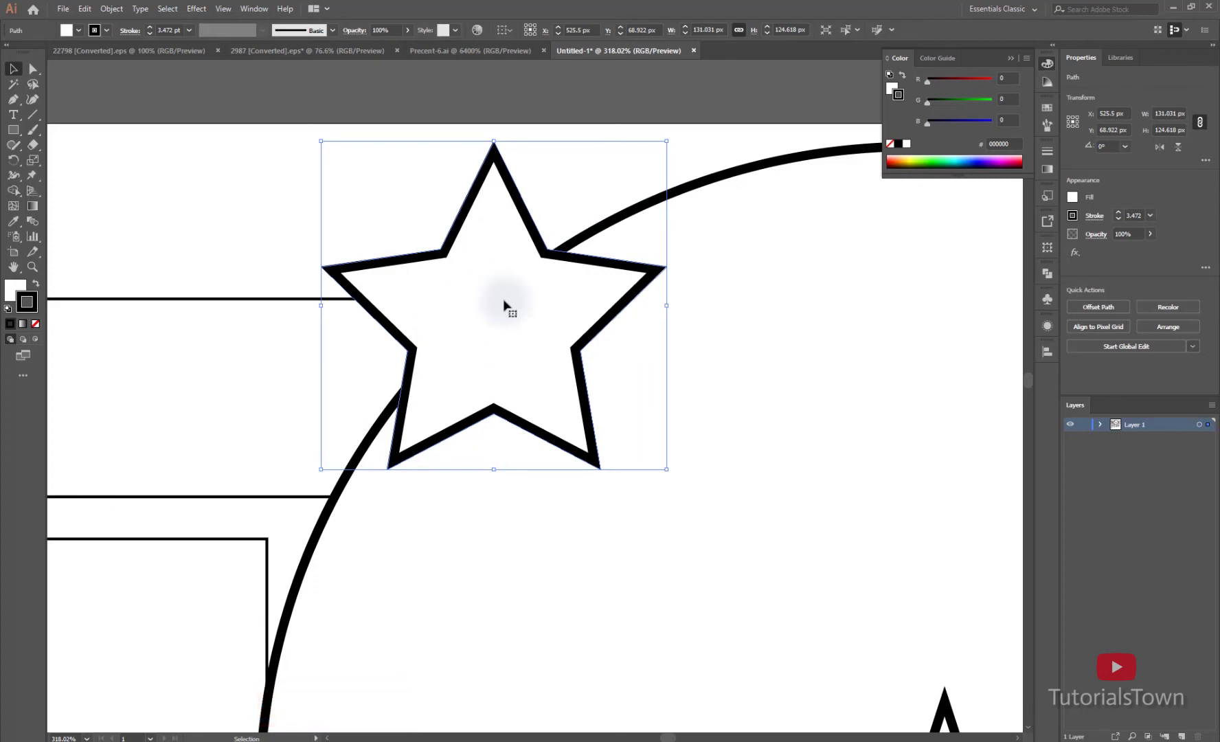
pyautogui.click(494, 316)
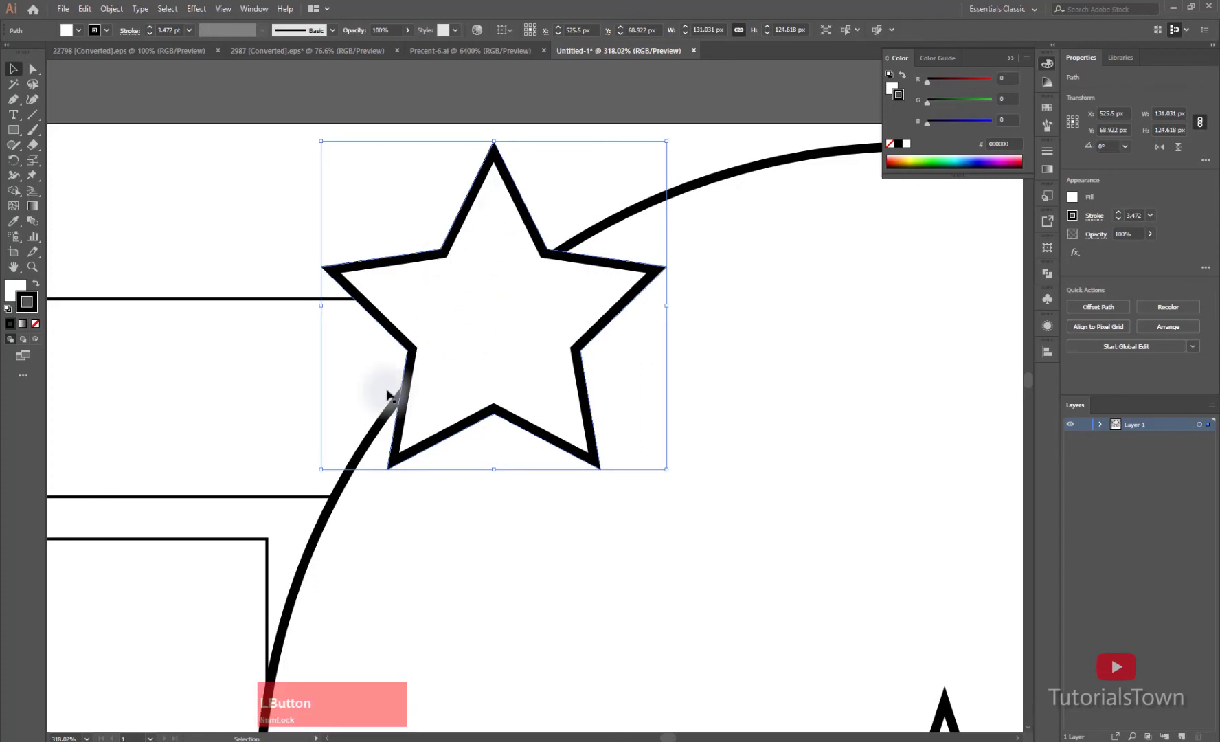
pyautogui.click(13, 292)
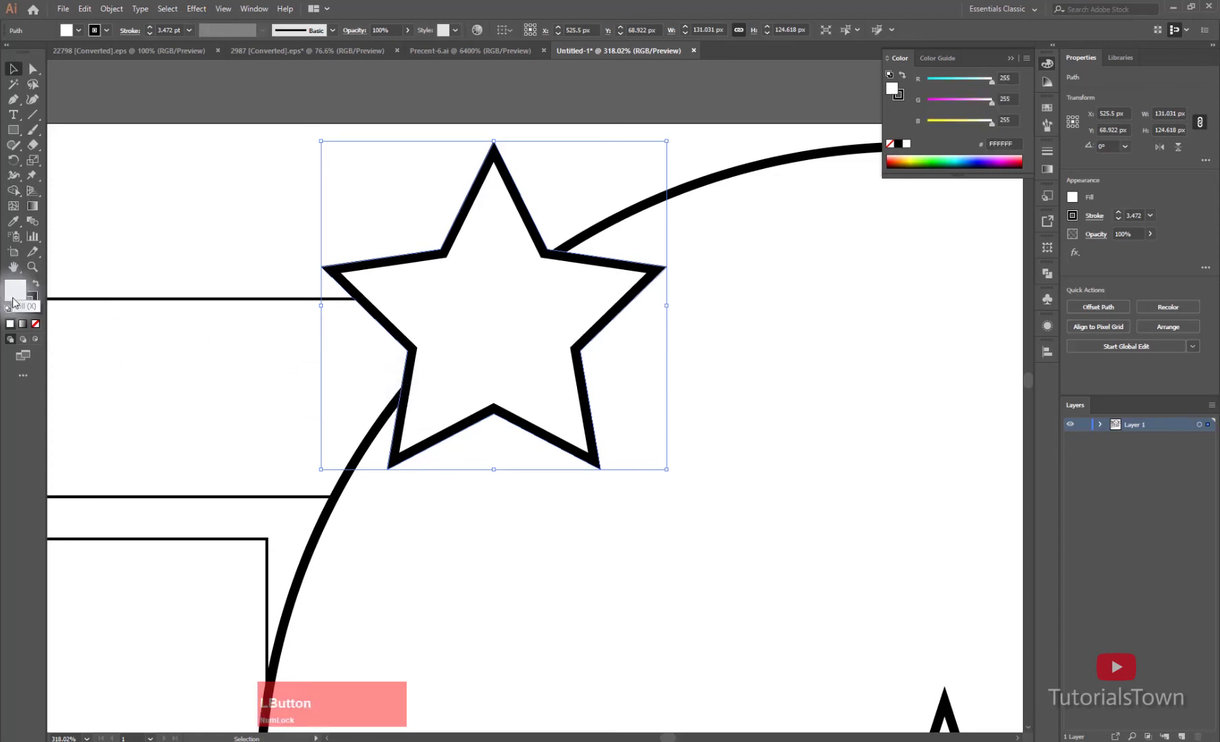
pyautogui.click(39, 323)
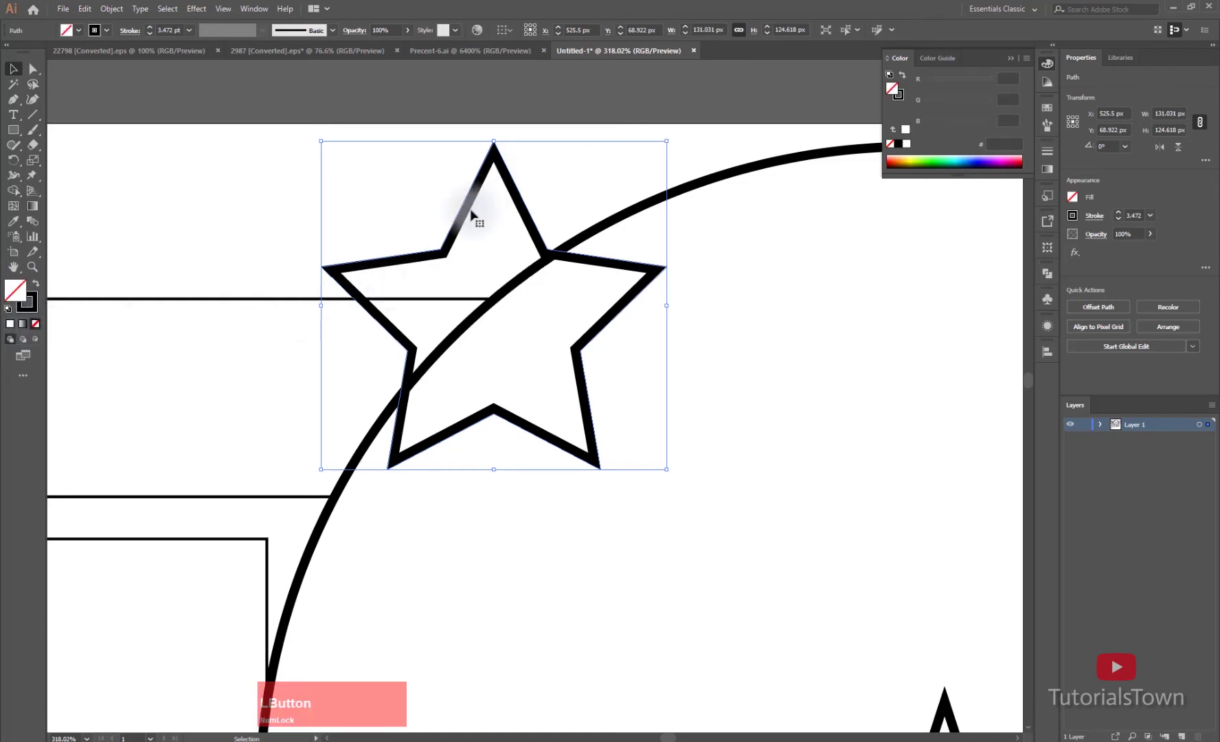
pyautogui.moveTo(467, 214); pyautogui.dragTo(413, 156)
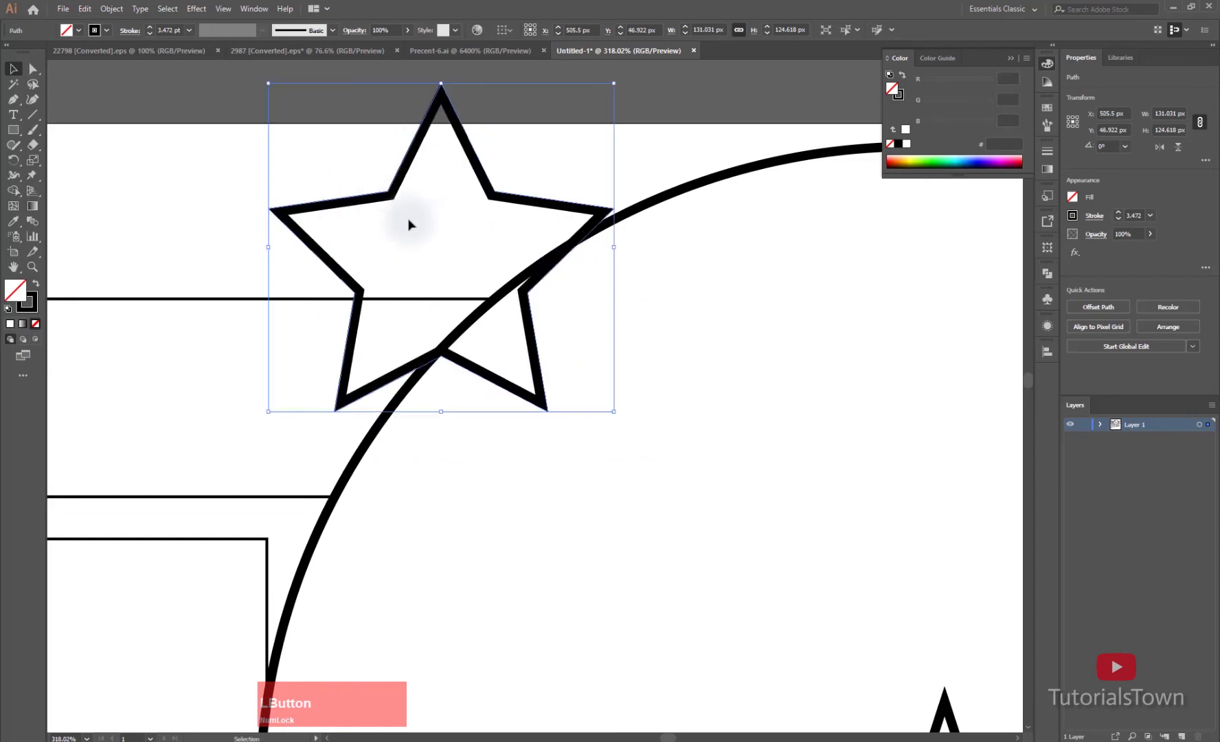
pyautogui.moveTo(425, 221); pyautogui.dragTo(476, 264)
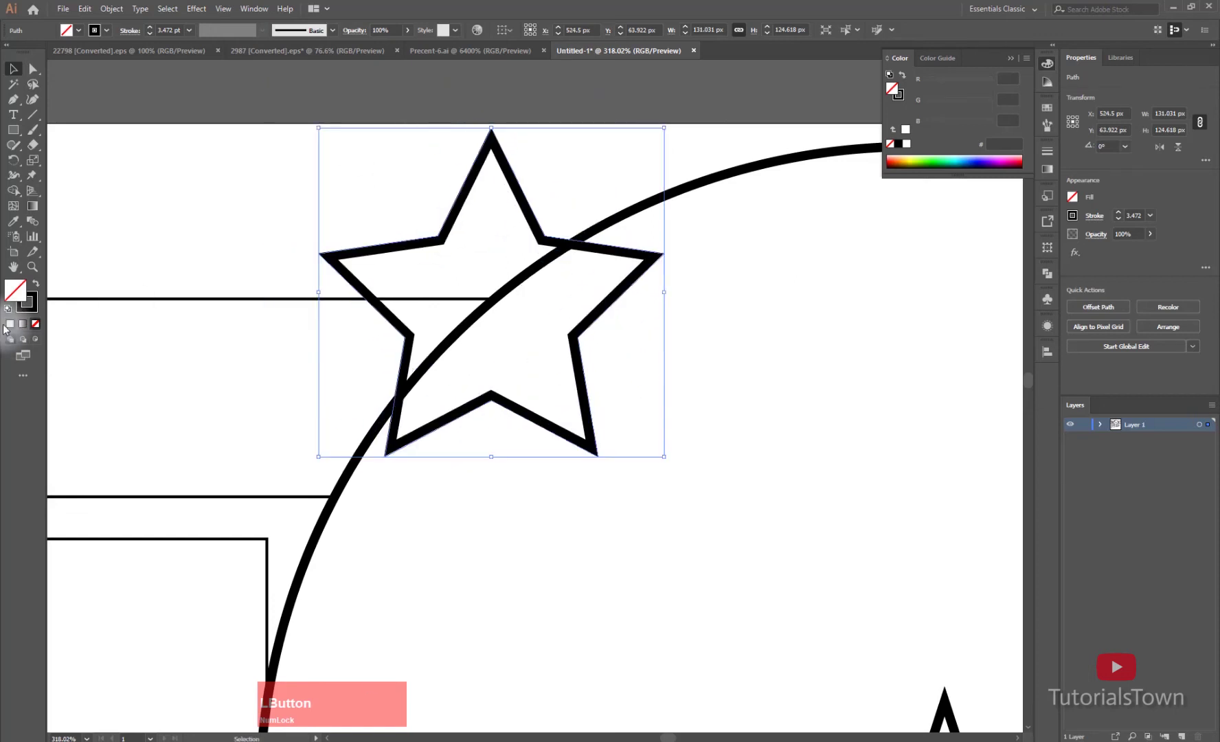
# Fill the five-pointed star on the circle's edge with yellow-green A5C618, and remove its stroke.
pyautogui.doubleClick(13, 295)
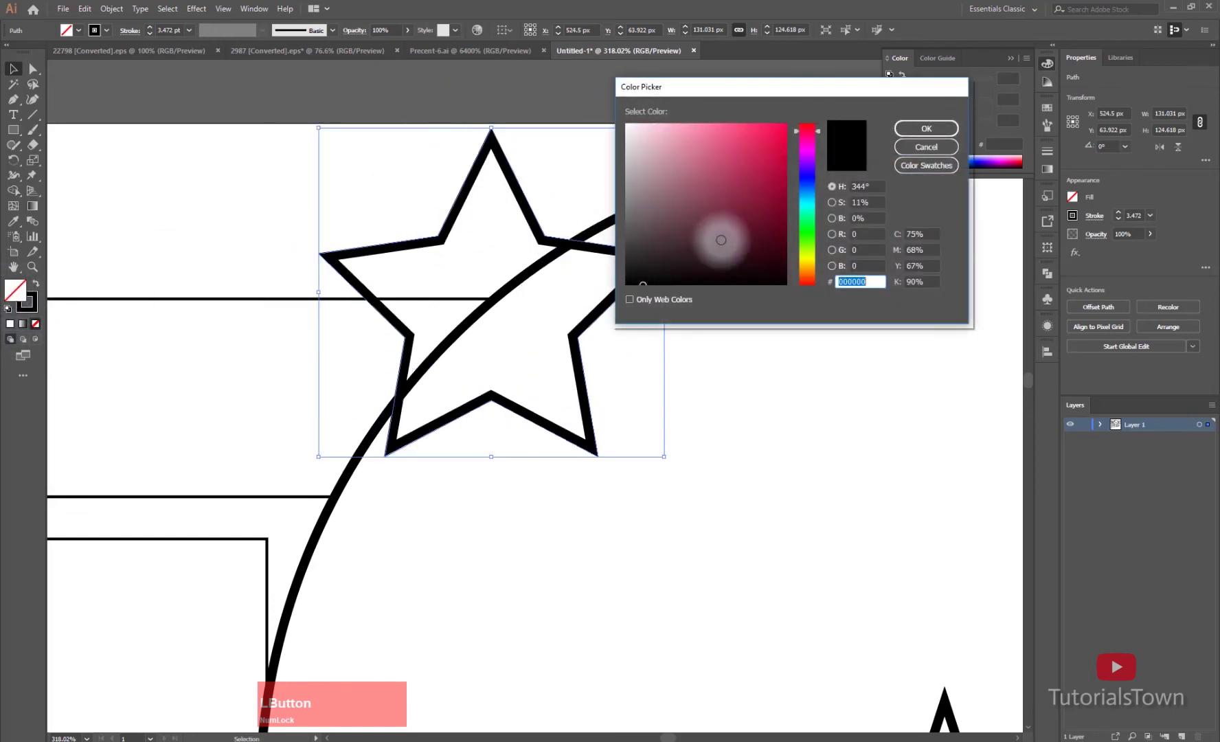
pyautogui.moveTo(761, 179); pyautogui.dragTo(767, 160)
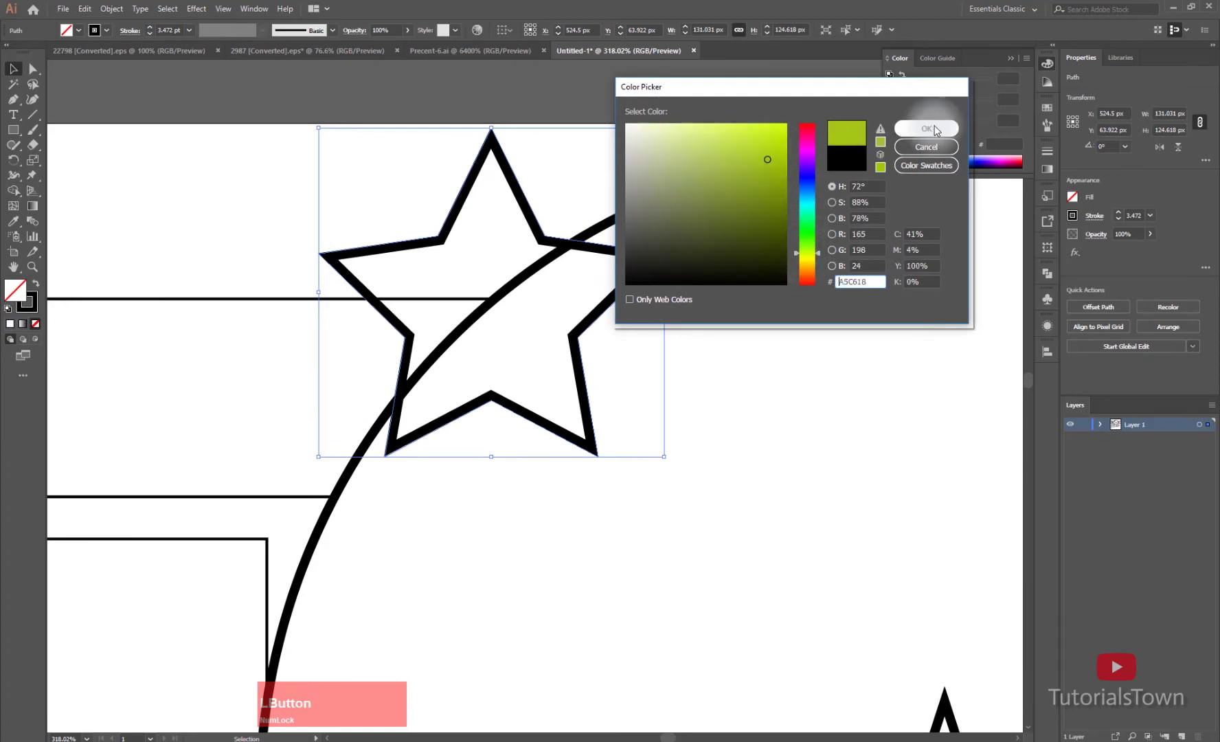
pyautogui.click(926, 129)
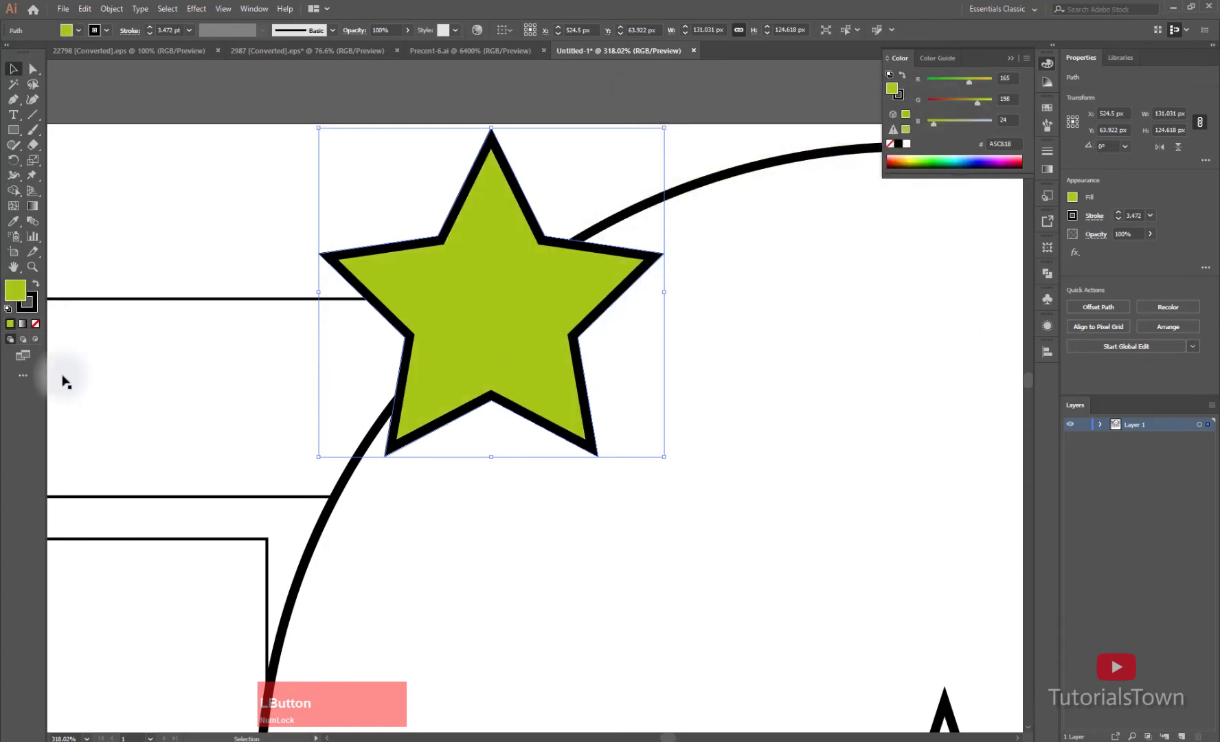
pyautogui.click(30, 307)
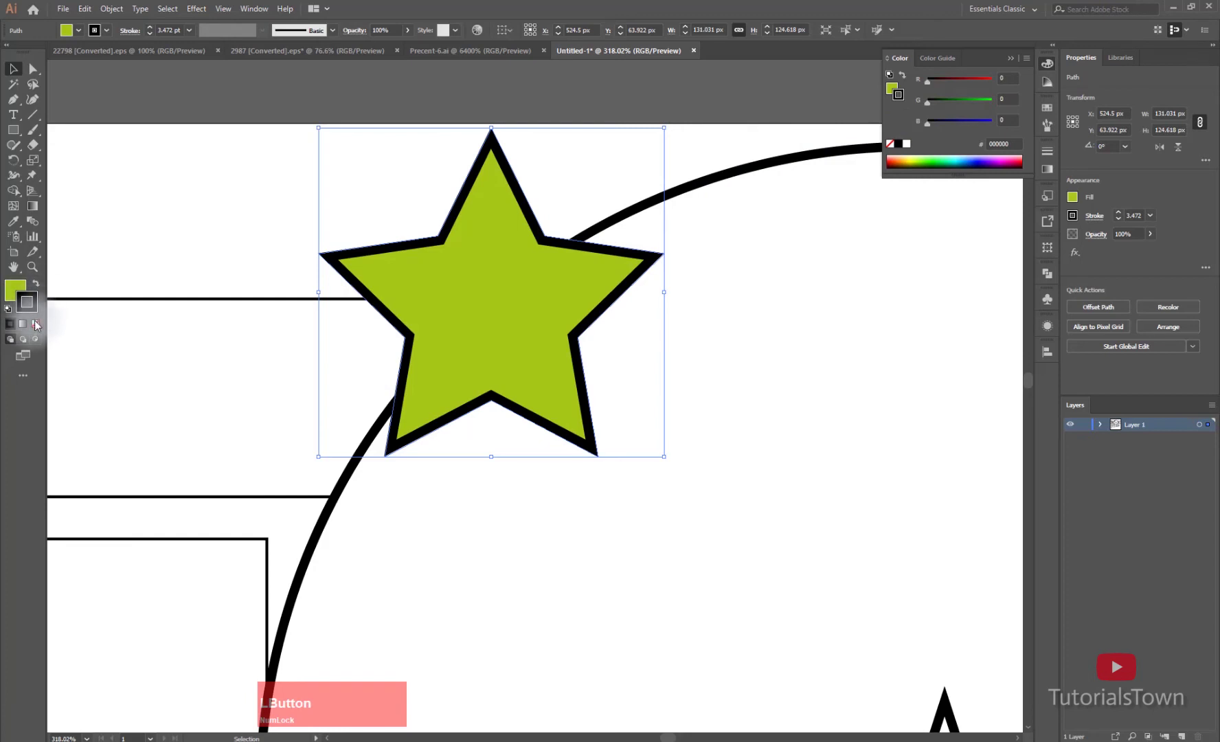
pyautogui.click(35, 323)
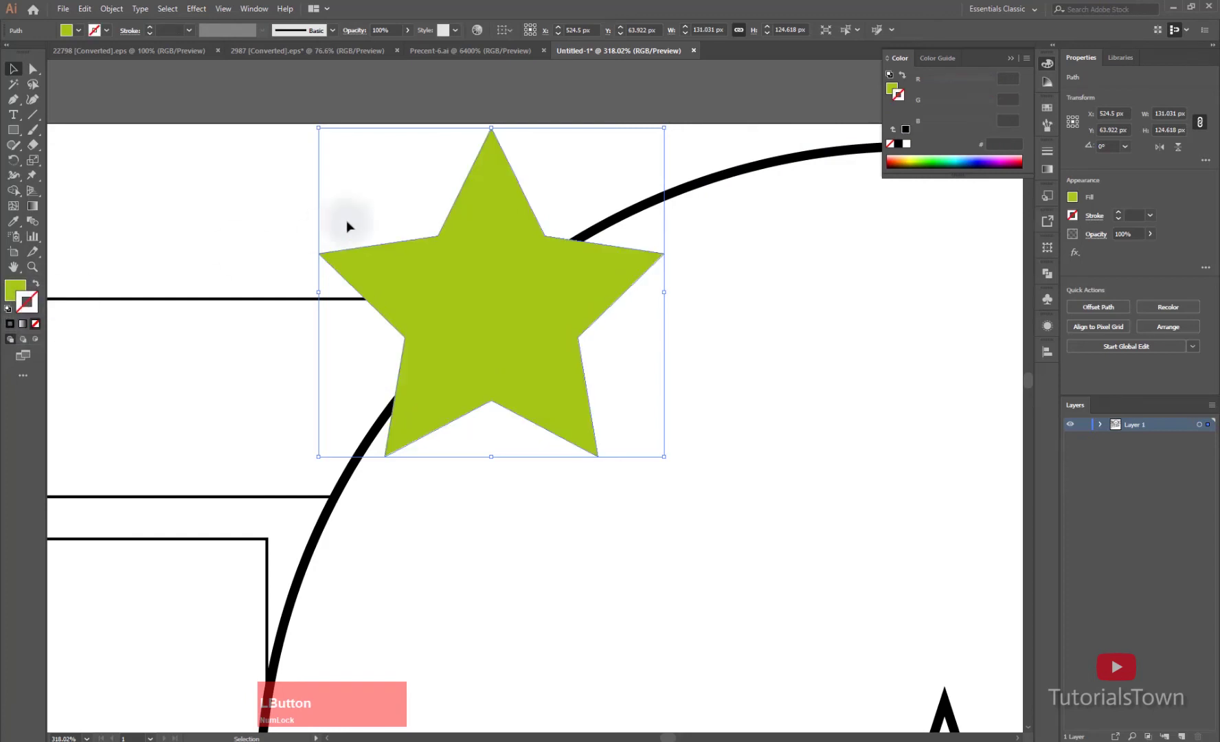
pyautogui.click(603, 168)
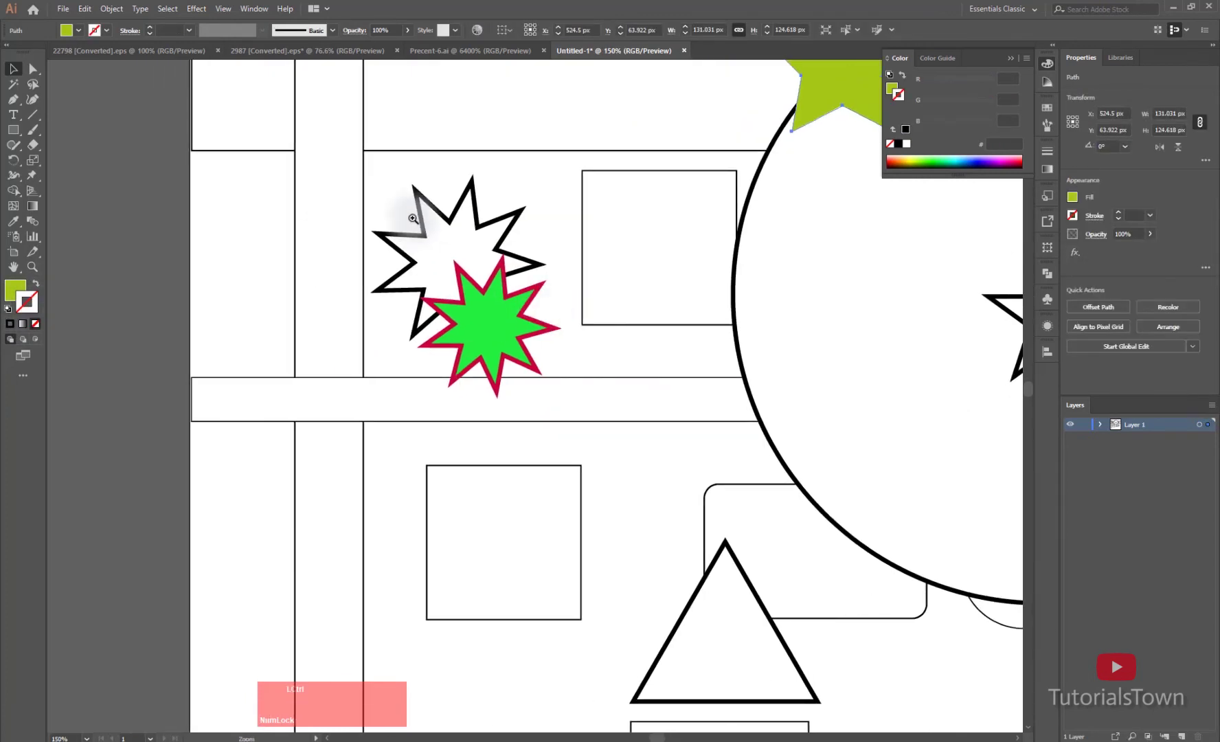
# Look over the recoloured stars and the triangle below the large circle.
pyautogui.moveTo(362, 177); pyautogui.dragTo(639, 375)
pyautogui.moveTo(374, 263); pyautogui.dragTo(468, 155)
pyautogui.press('ctrl+KP_Subtract')
pyautogui.press('ctrl+KP_Subtract')
pyautogui.press('ctrl+KP_Subtract')
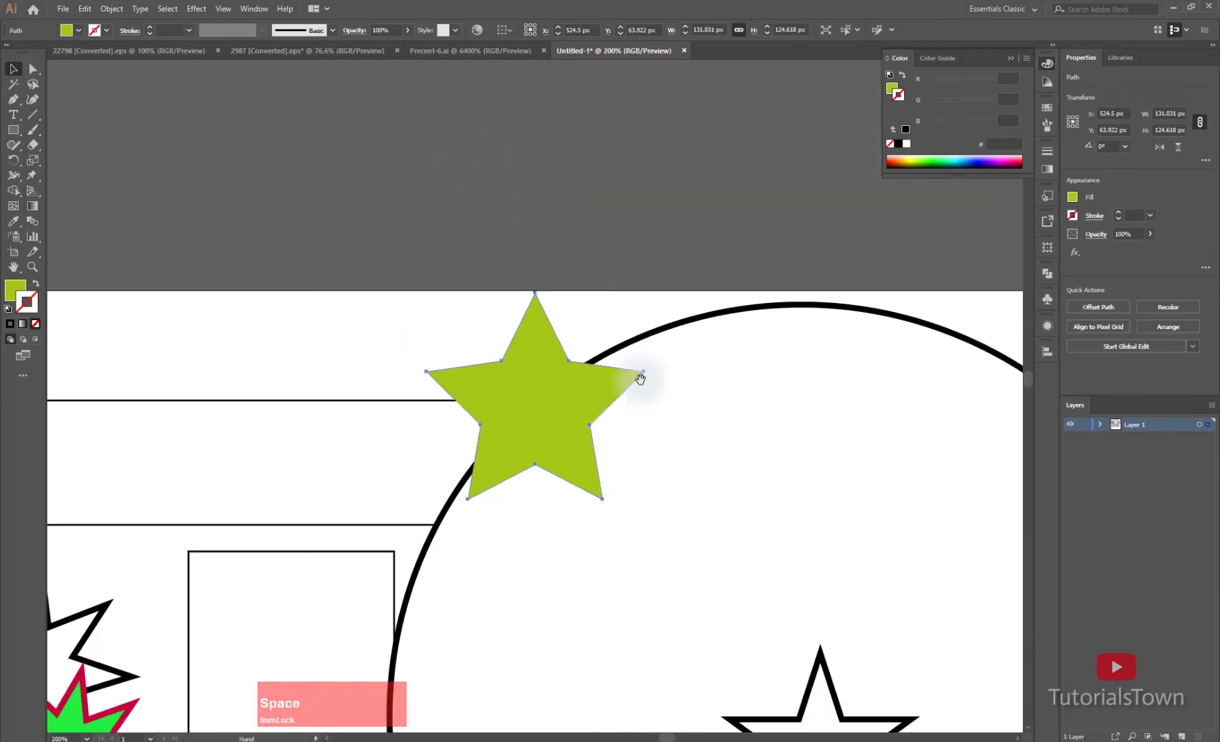
pyautogui.moveTo(581, 564); pyautogui.dragTo(401, 274)
pyautogui.moveTo(336, 523); pyautogui.dragTo(598, 187)
pyautogui.moveTo(513, 417); pyautogui.dragTo(502, 368)
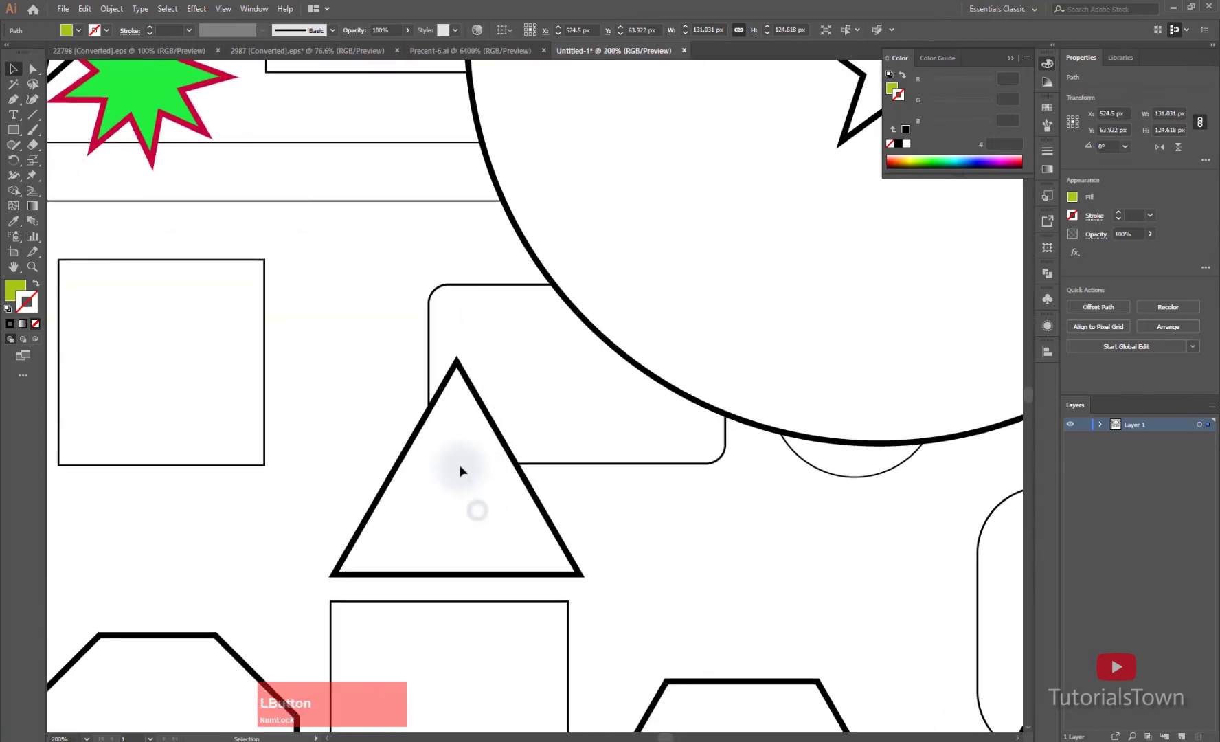
# Move the triangle at the large circle's lower-left to about X 414.5, Y 461.25 px, and give it a red fill and cyan stroke.
pyautogui.moveTo(477, 507); pyautogui.dragTo(461, 417)
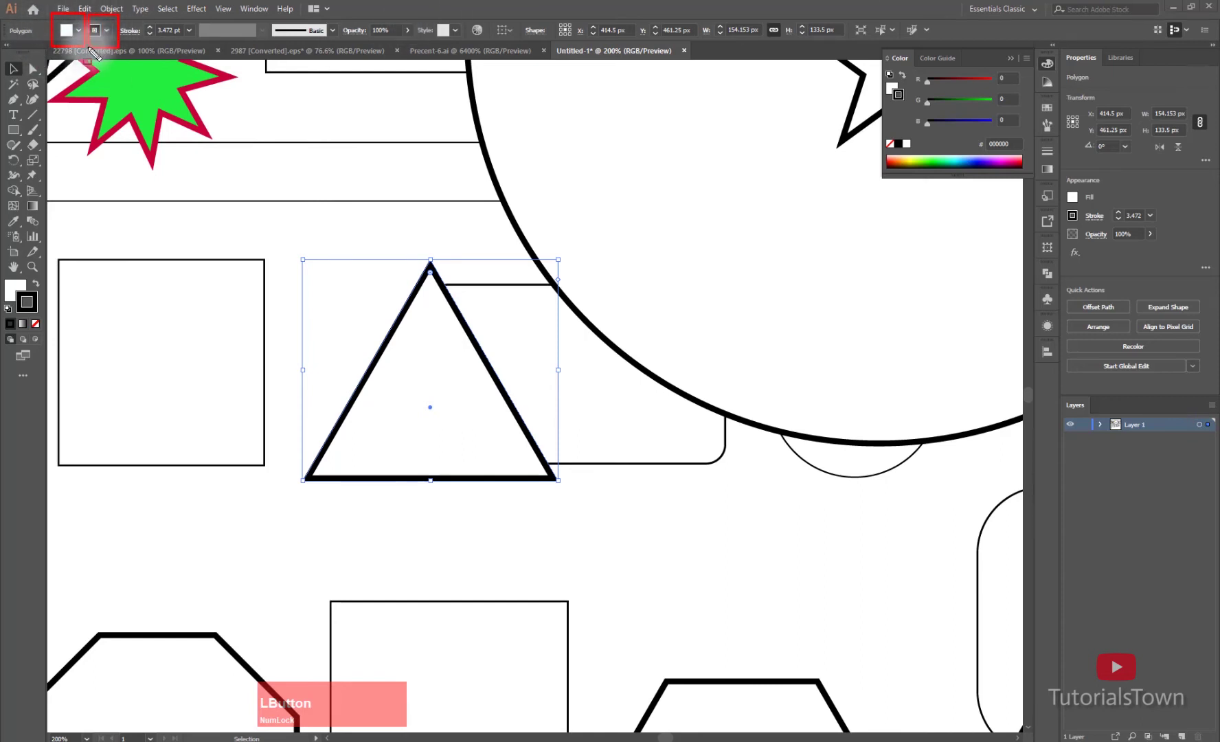
pyautogui.moveTo(88, 56)
pyautogui.mouseDown()
pyautogui.moveTo(141, 94)
pyautogui.moveTo(948, 270)
pyautogui.moveTo(1087, 191)
pyautogui.mouseUp()
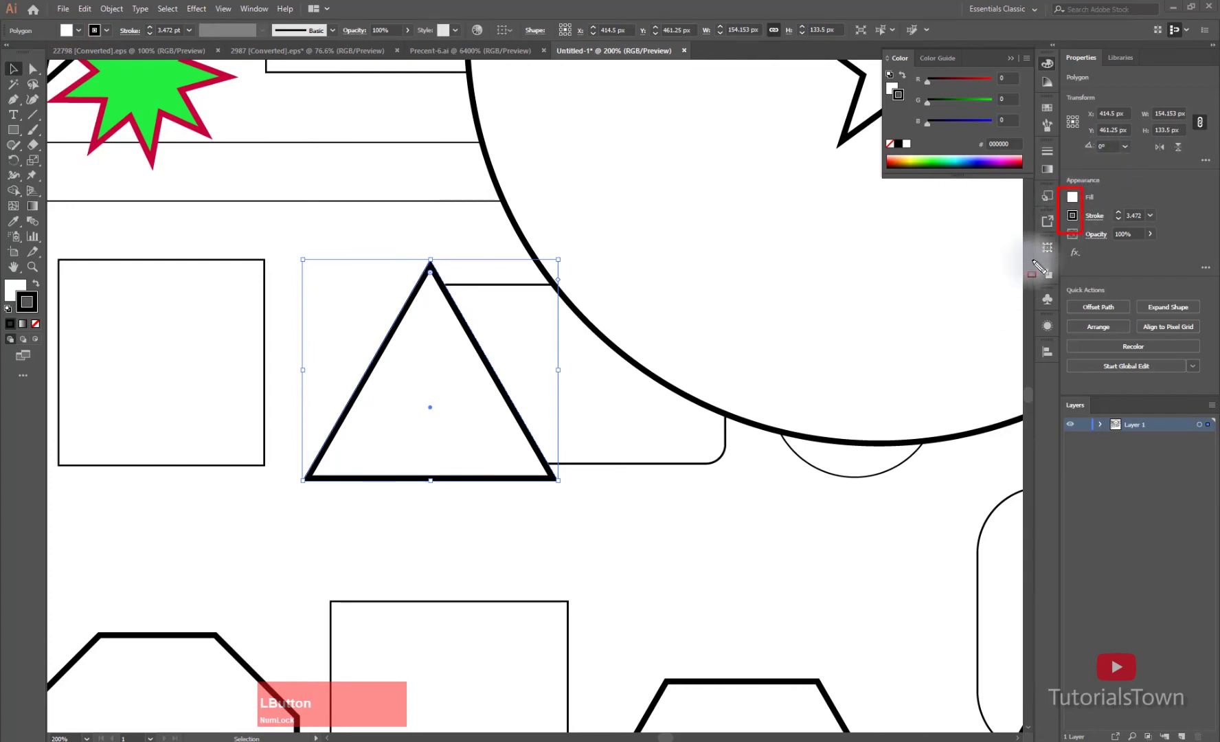
pyautogui.click(1072, 199)
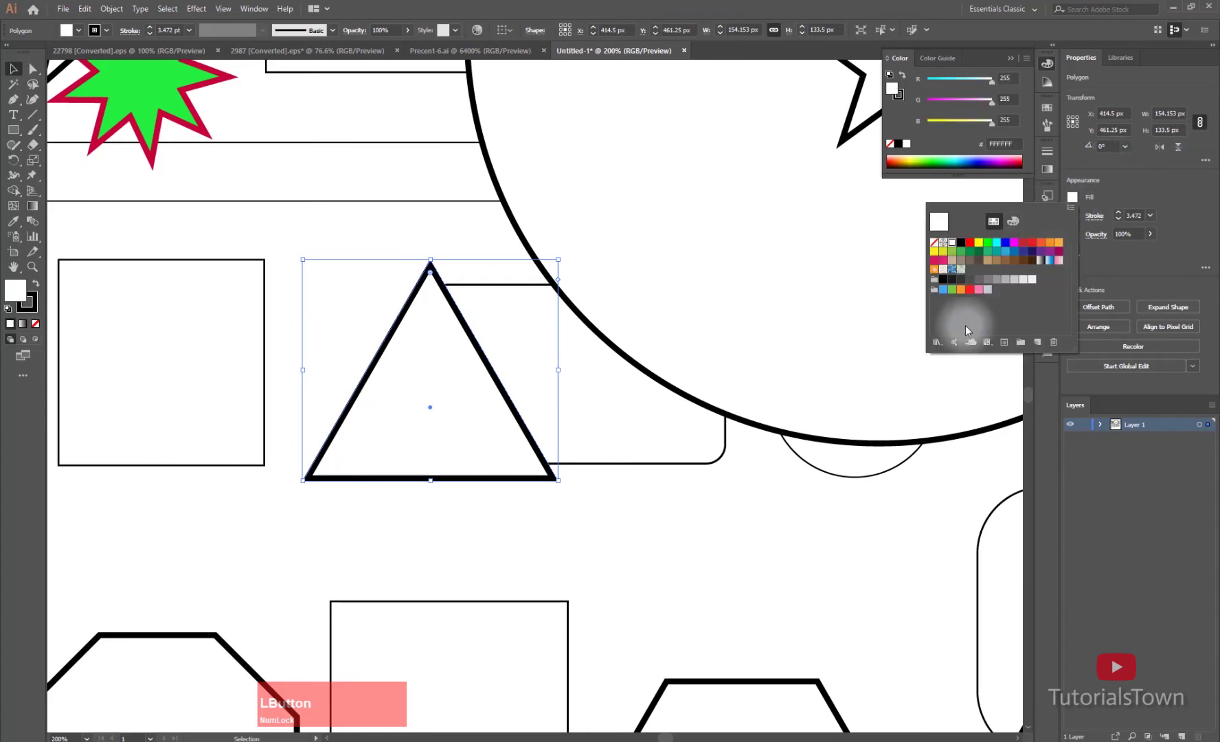
pyautogui.click(968, 243)
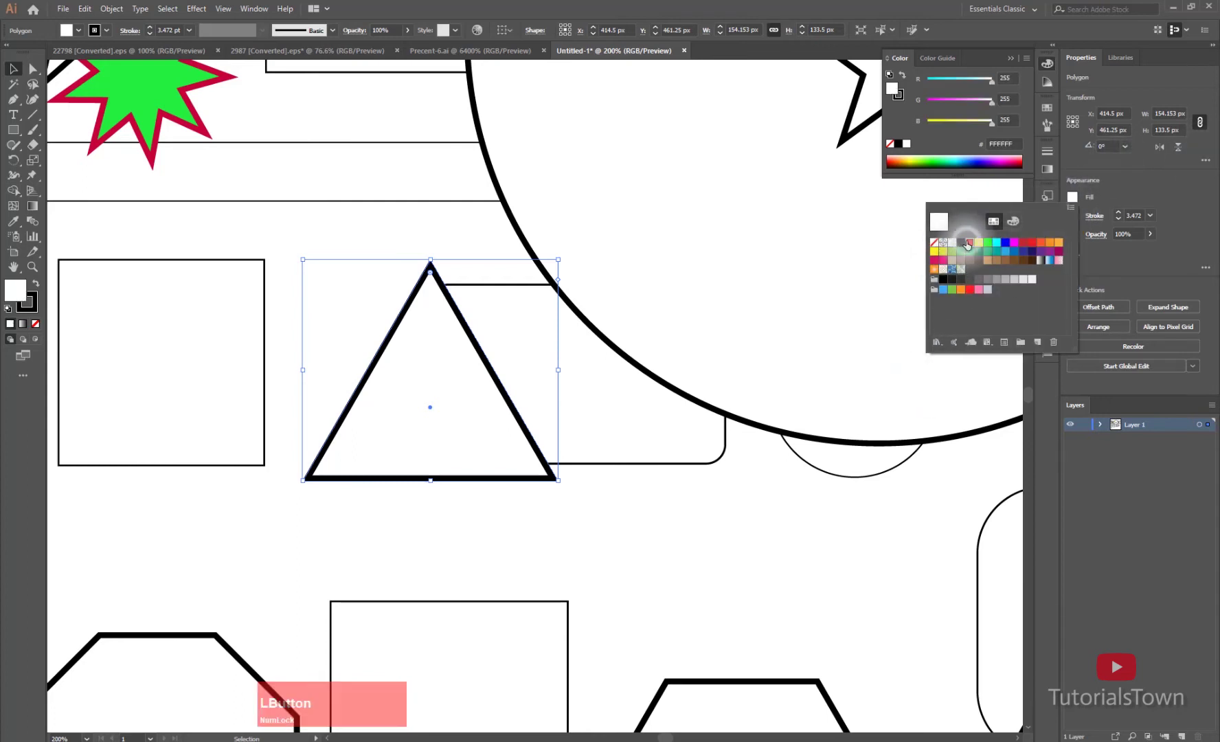
pyautogui.click(1138, 199)
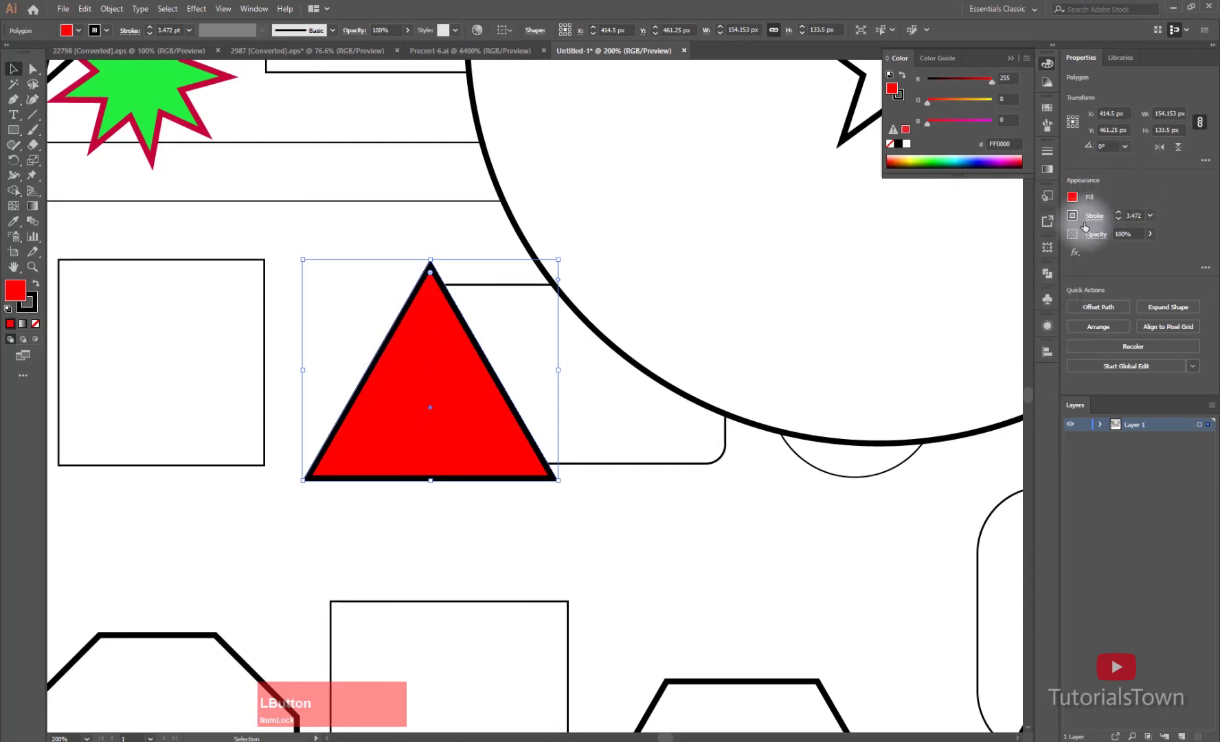
pyautogui.click(1073, 217)
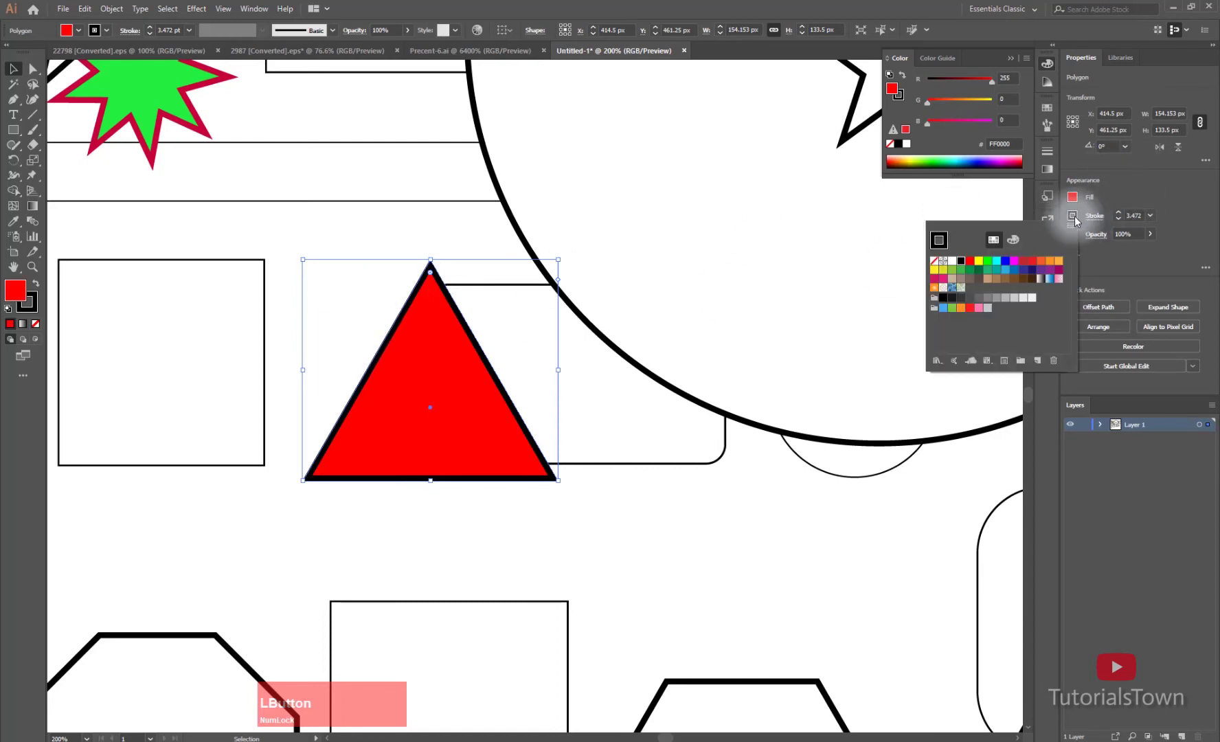
pyautogui.click(998, 262)
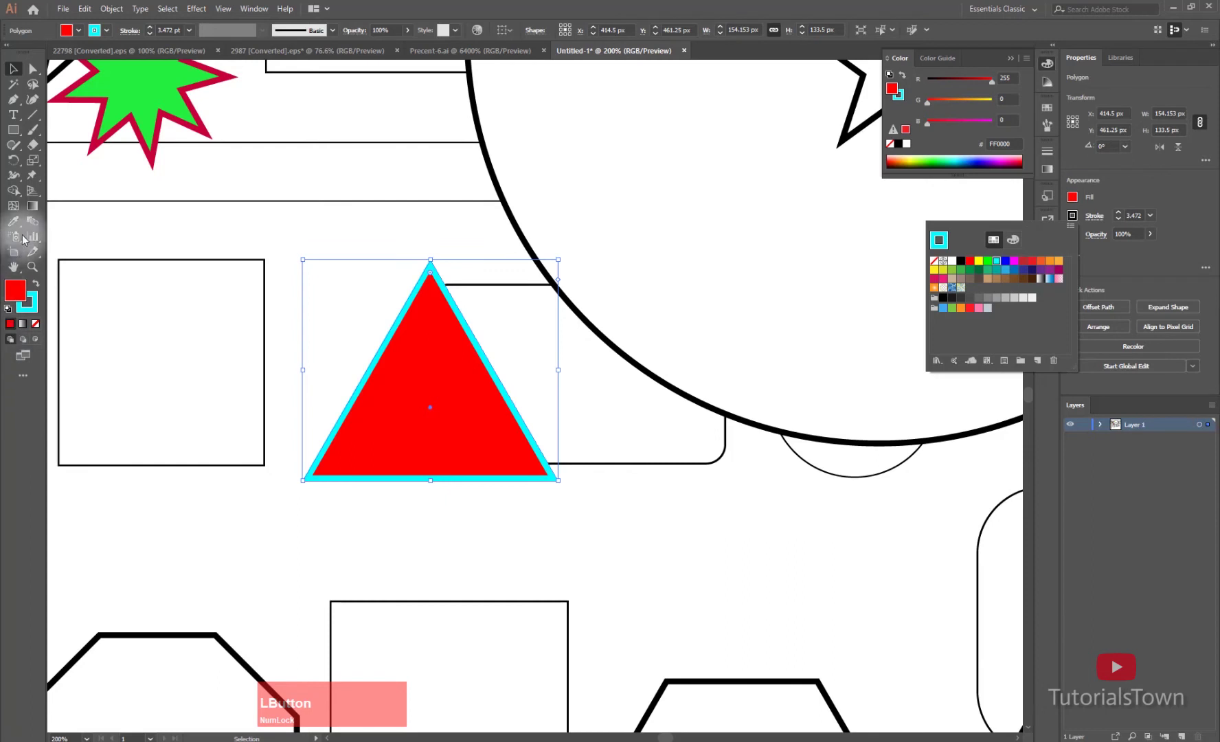
# Fill the red triangle with tan C69C6D and remove its stroke.
pyautogui.click(68, 32)
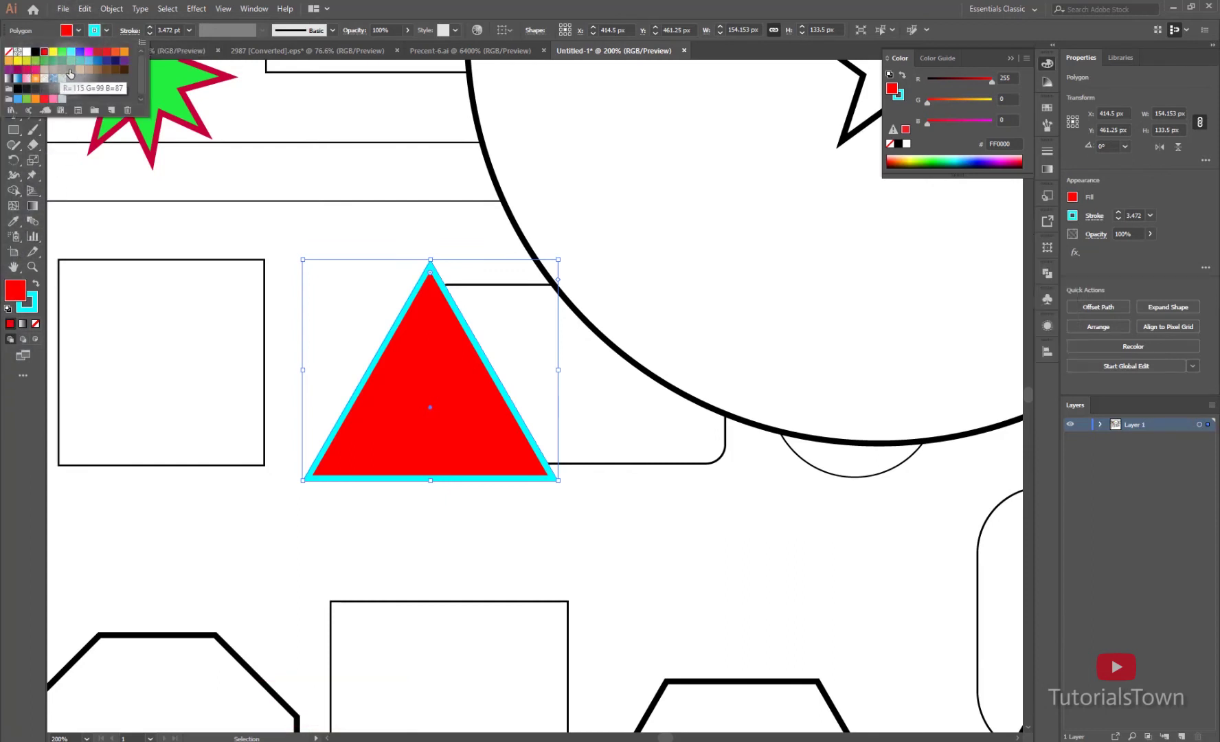
pyautogui.click(80, 71)
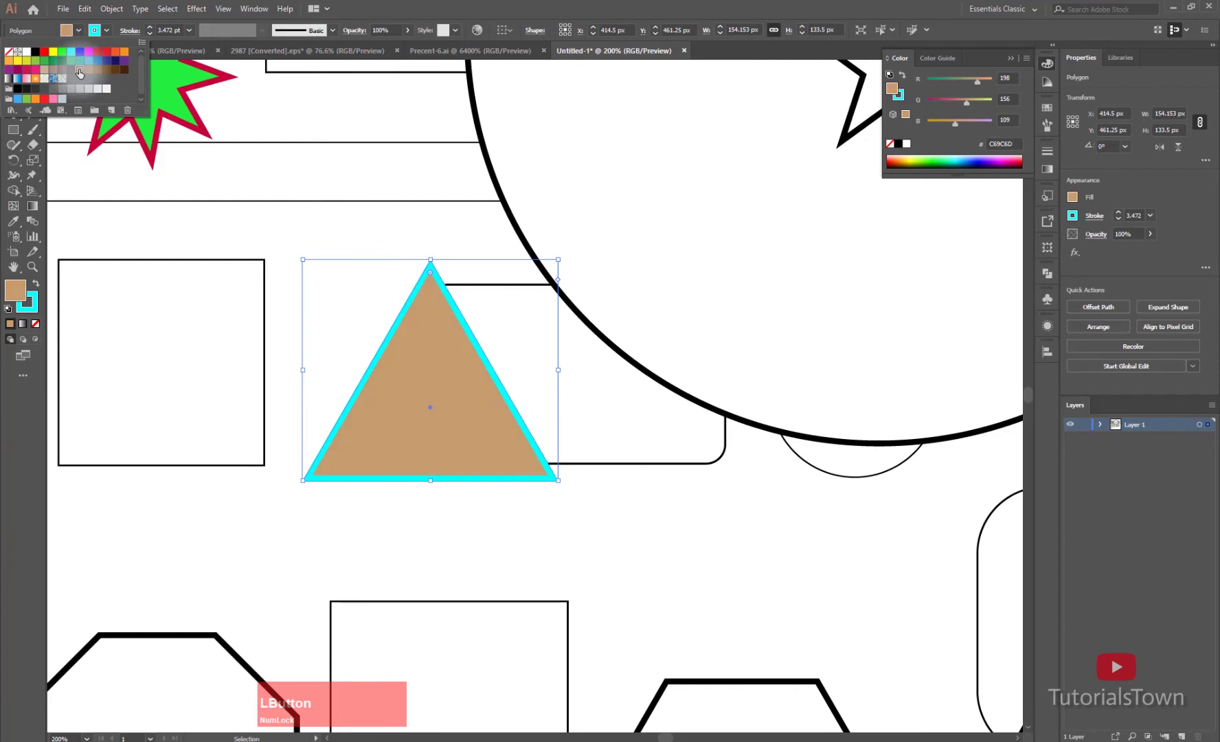
pyautogui.click(95, 31)
pyautogui.click(95, 31)
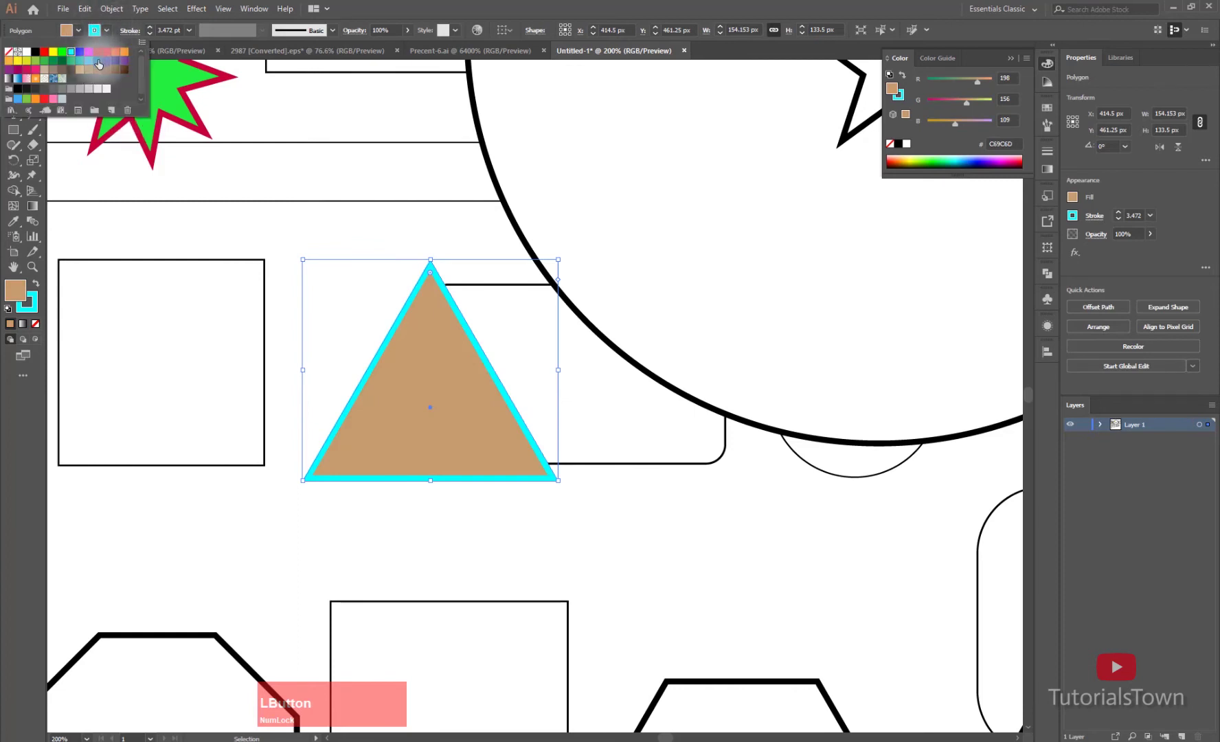
pyautogui.click(10, 52)
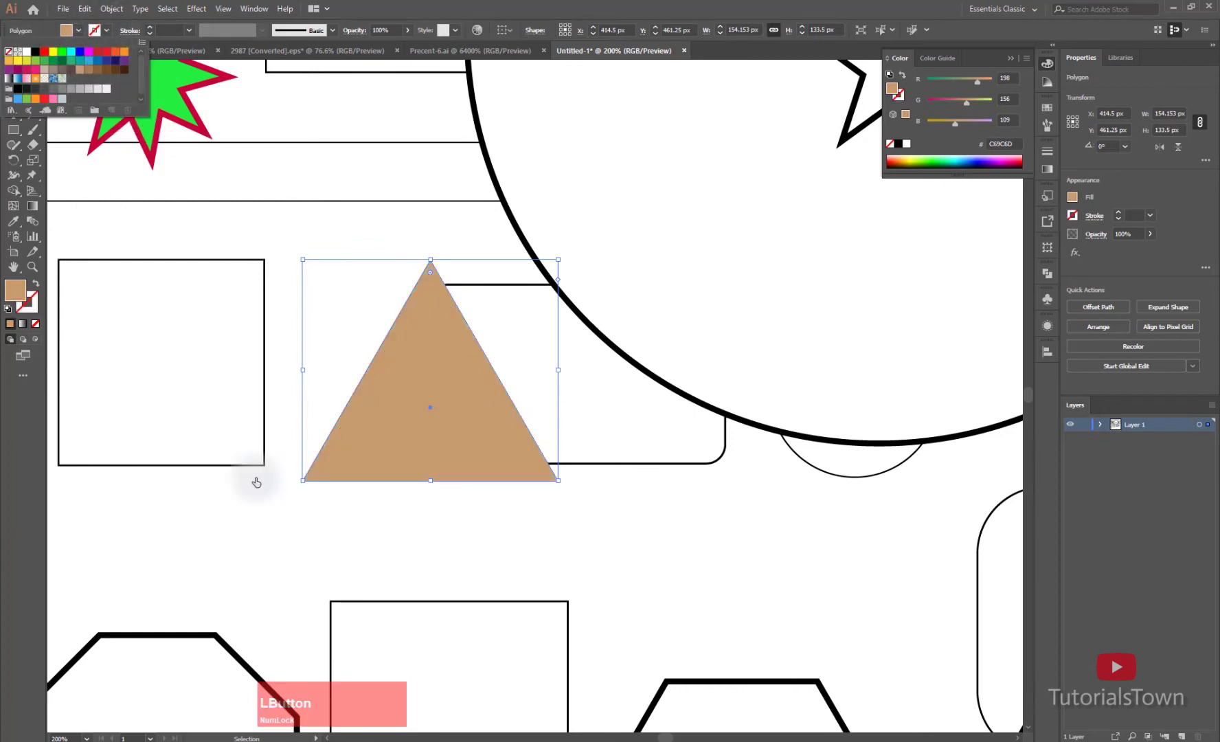
pyautogui.click(645, 543)
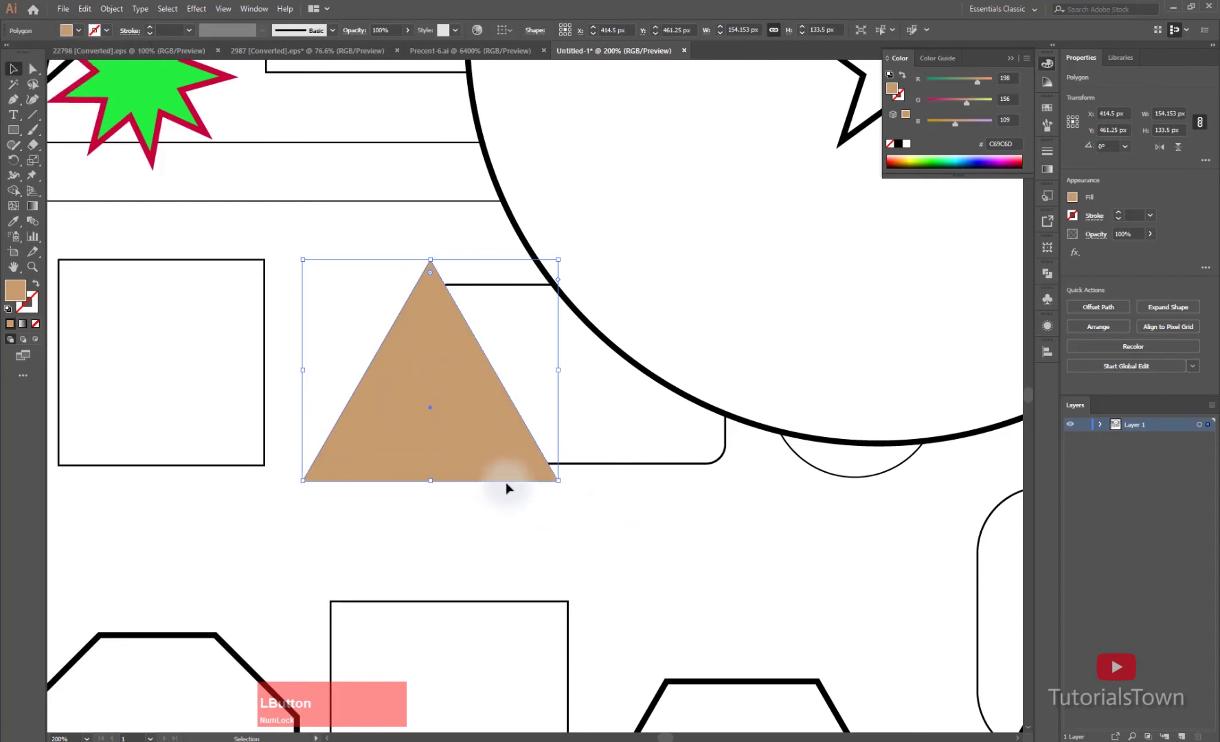
# Try stroke weights of 8 pt and 3 pt on the green star, and settle on 5 pt.
pyautogui.scroll(-3, 593, 555)
pyautogui.press('space')
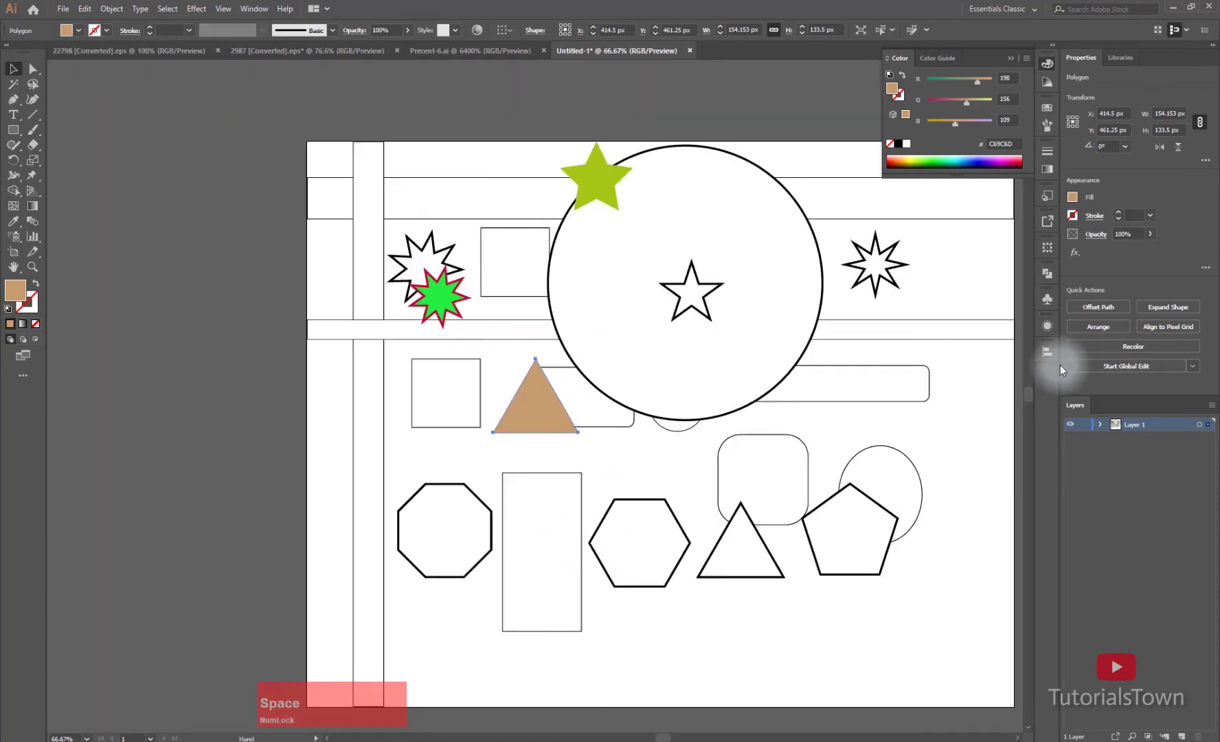
pyautogui.moveTo(793, 358); pyautogui.dragTo(650, 475)
pyautogui.scroll(3, 560, 476)
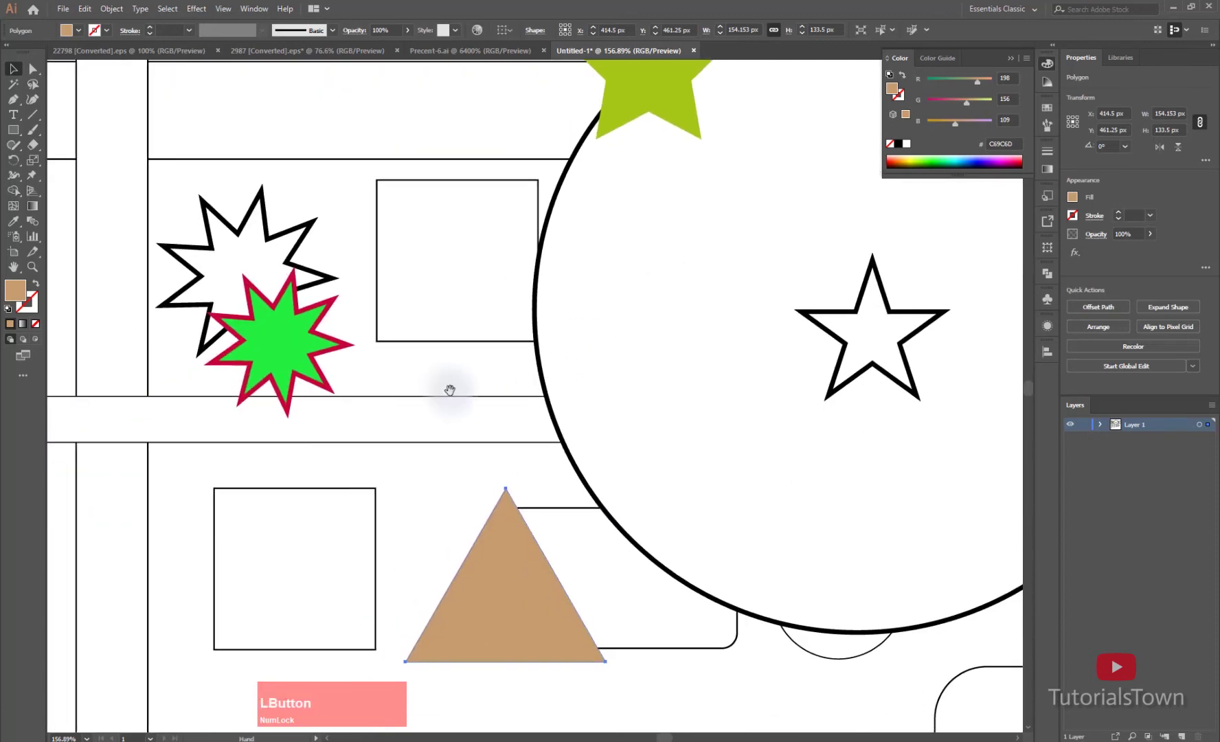
pyautogui.moveTo(192, 377); pyautogui.dragTo(346, 388)
pyautogui.click(401, 337)
pyautogui.press('space')
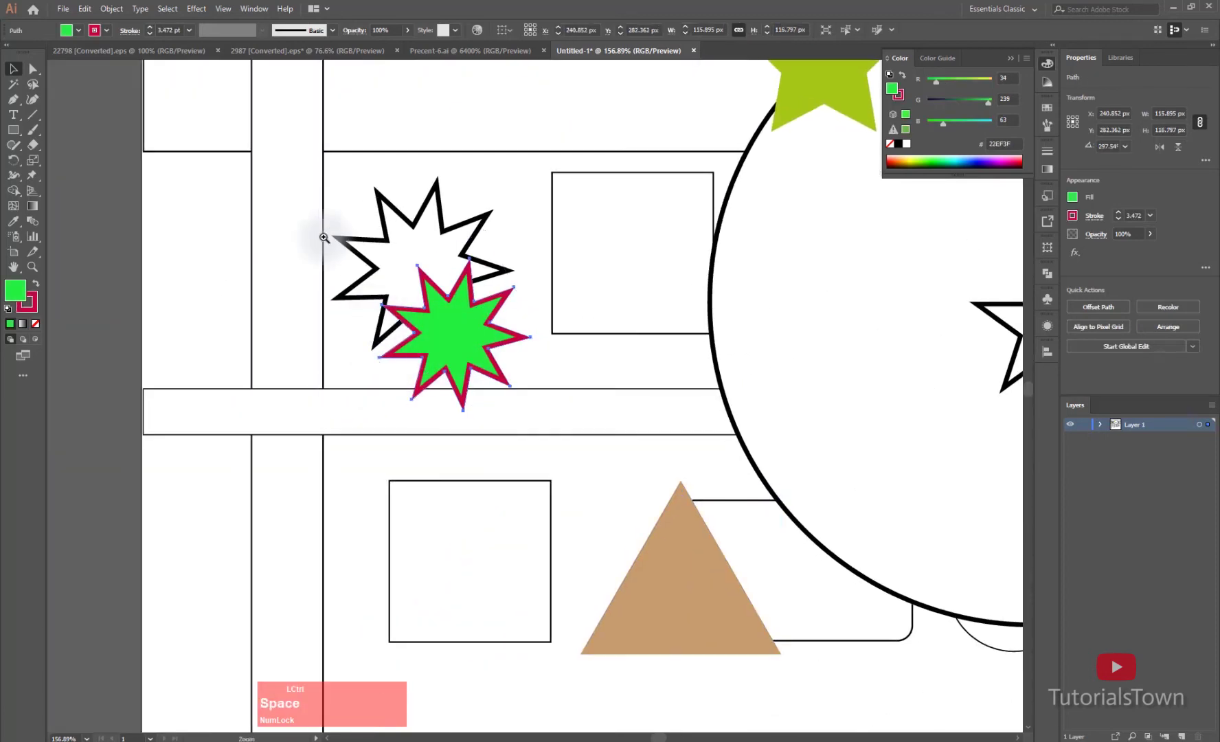
pyautogui.scroll(3, 635, 467)
pyautogui.moveTo(632, 458); pyautogui.dragTo(663, 572)
pyautogui.click(435, 318)
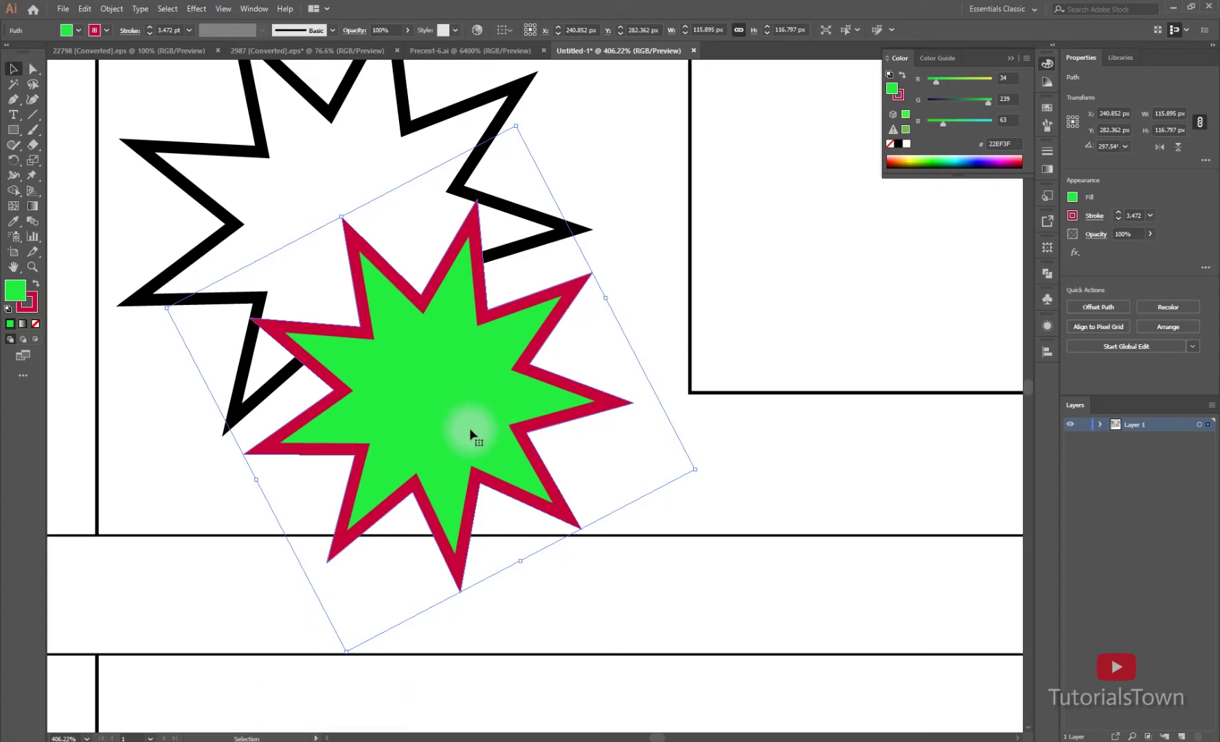
pyautogui.click(692, 380)
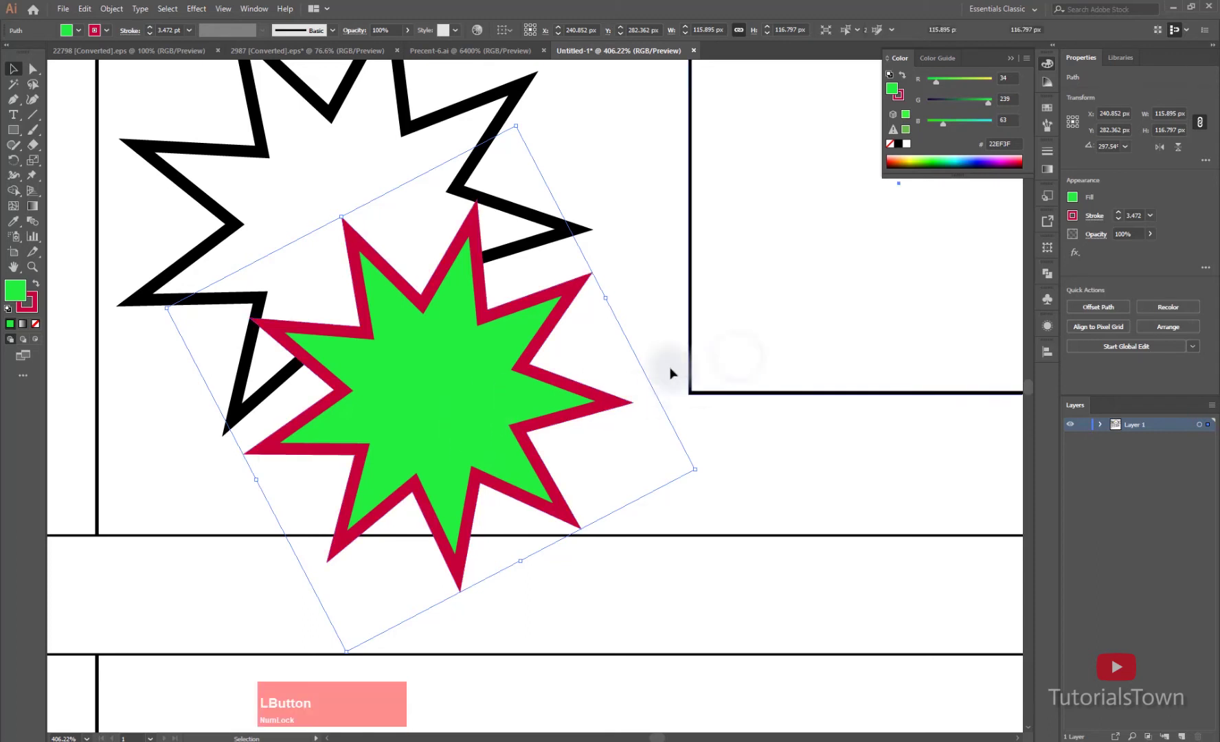
pyautogui.click(562, 484)
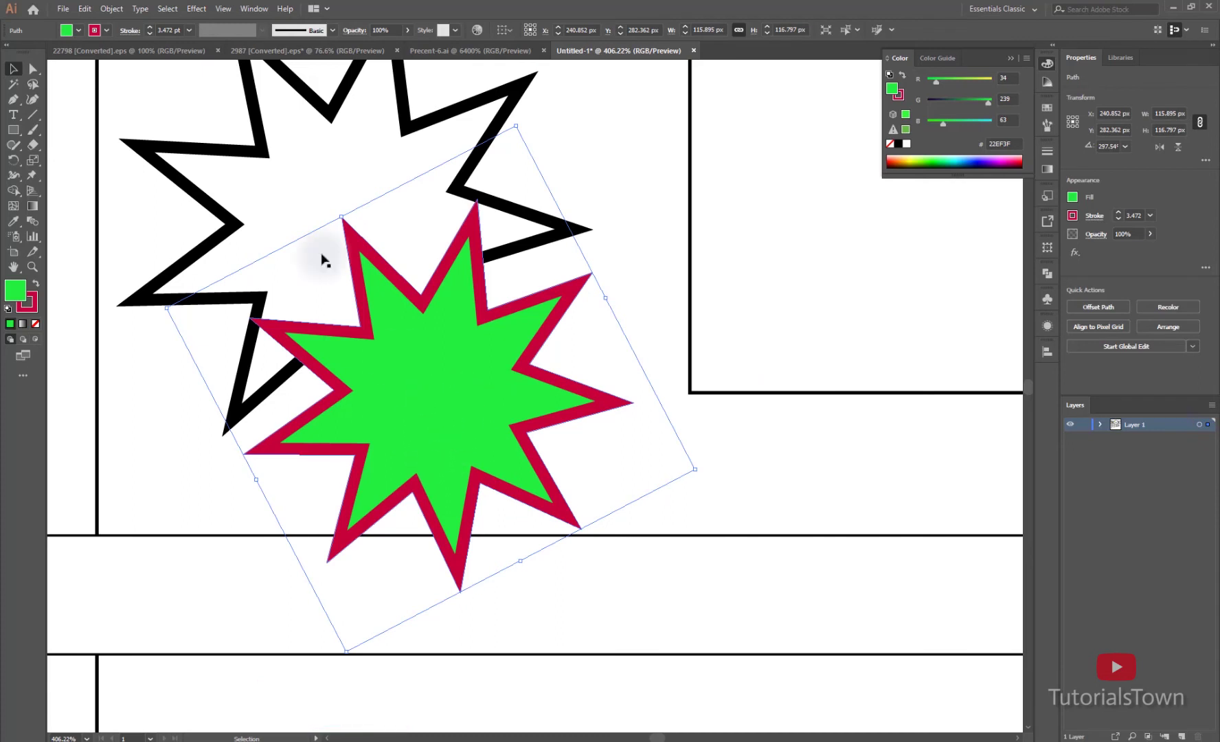
pyautogui.click(151, 29)
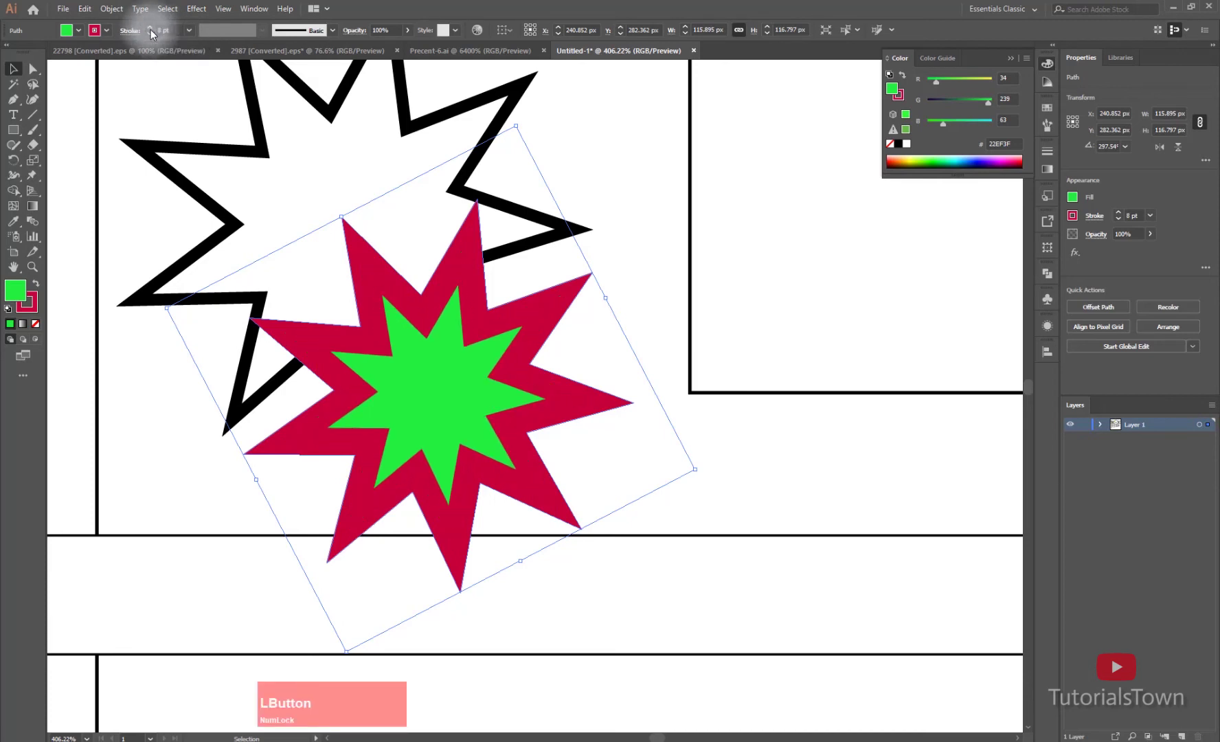
pyautogui.click(149, 35)
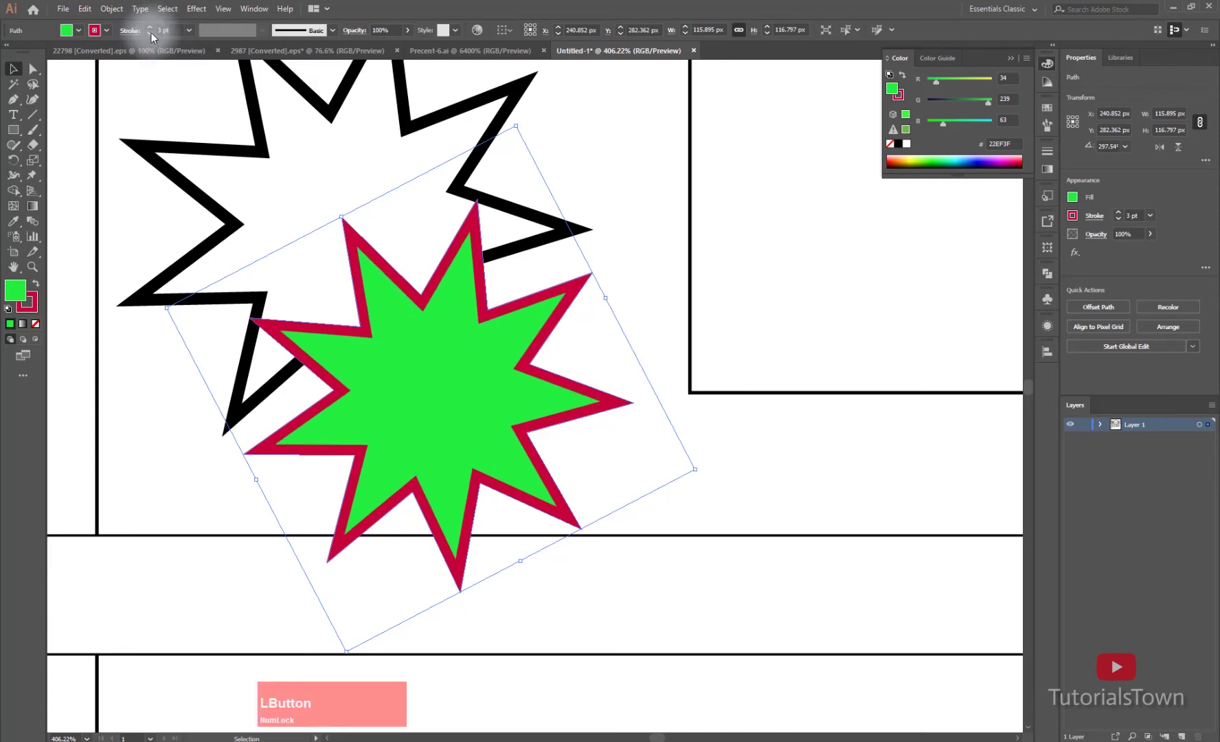
pyautogui.click(152, 28)
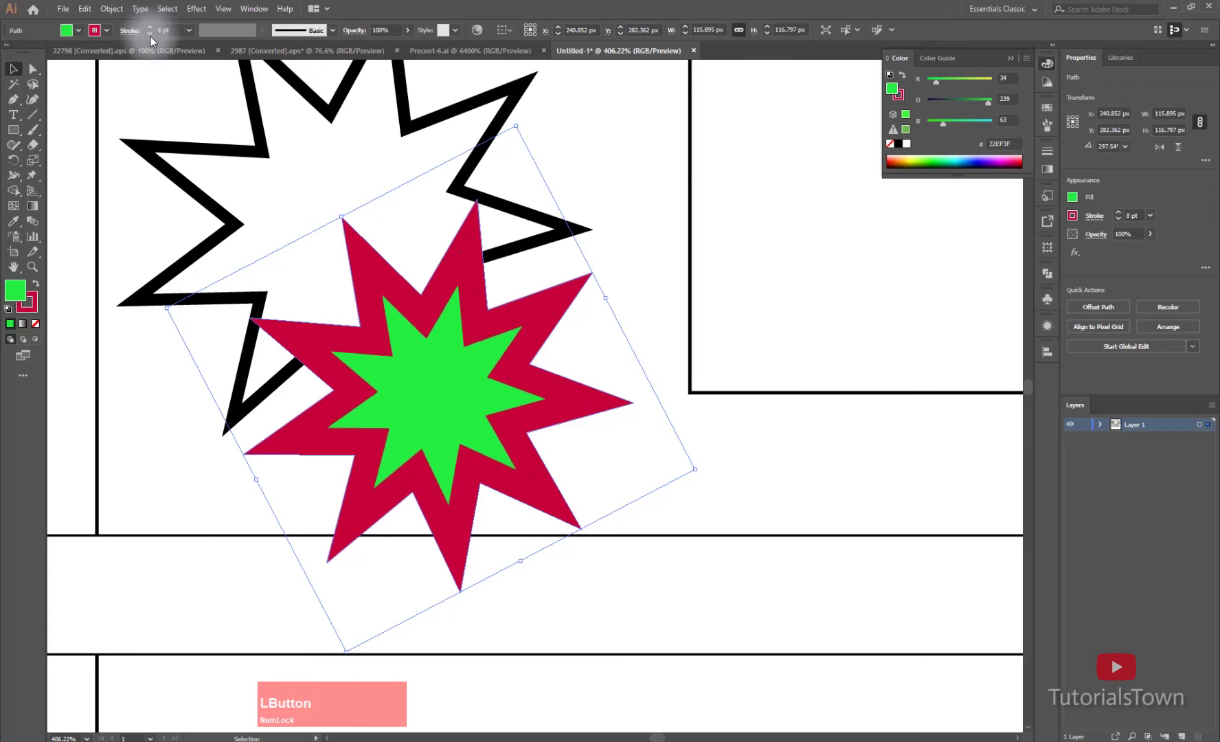
pyautogui.click(150, 35)
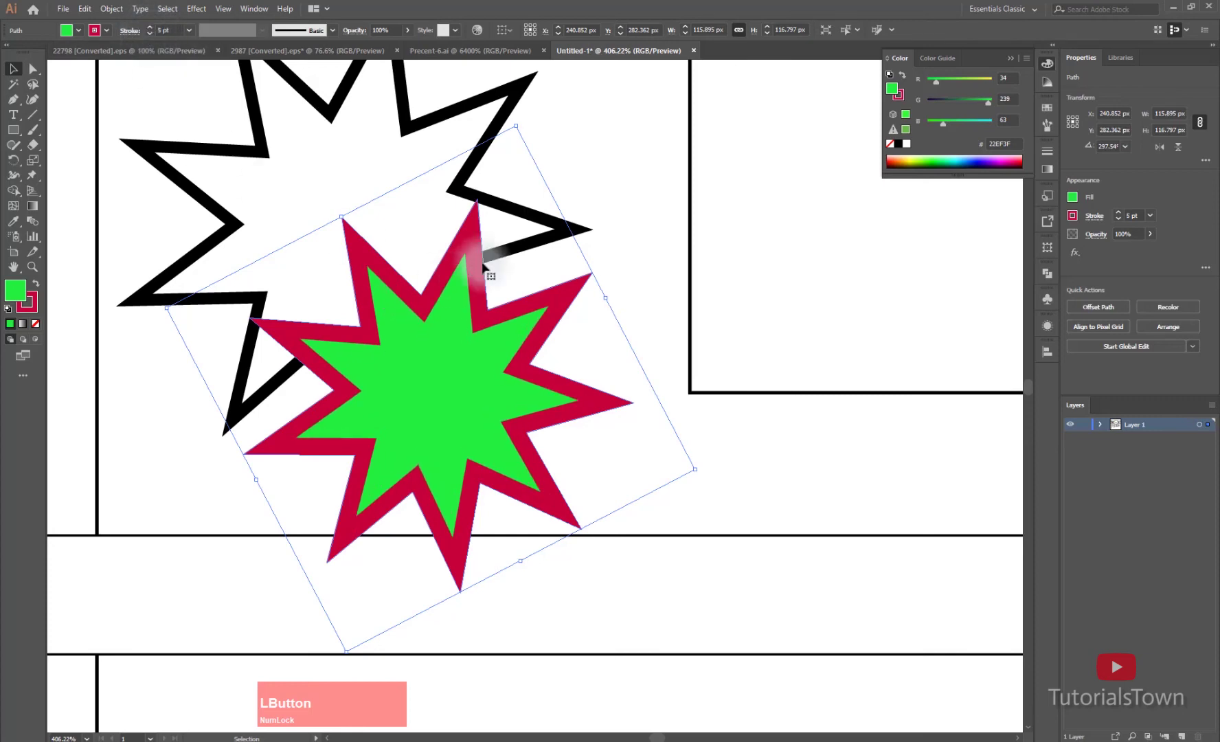
pyautogui.click(630, 154)
# Try rotating the outlined triangle between the hexagon and the pentagon freehand by about 35° counterclockwise, and undo the rotation.
pyautogui.scroll(-5, 629, 154)
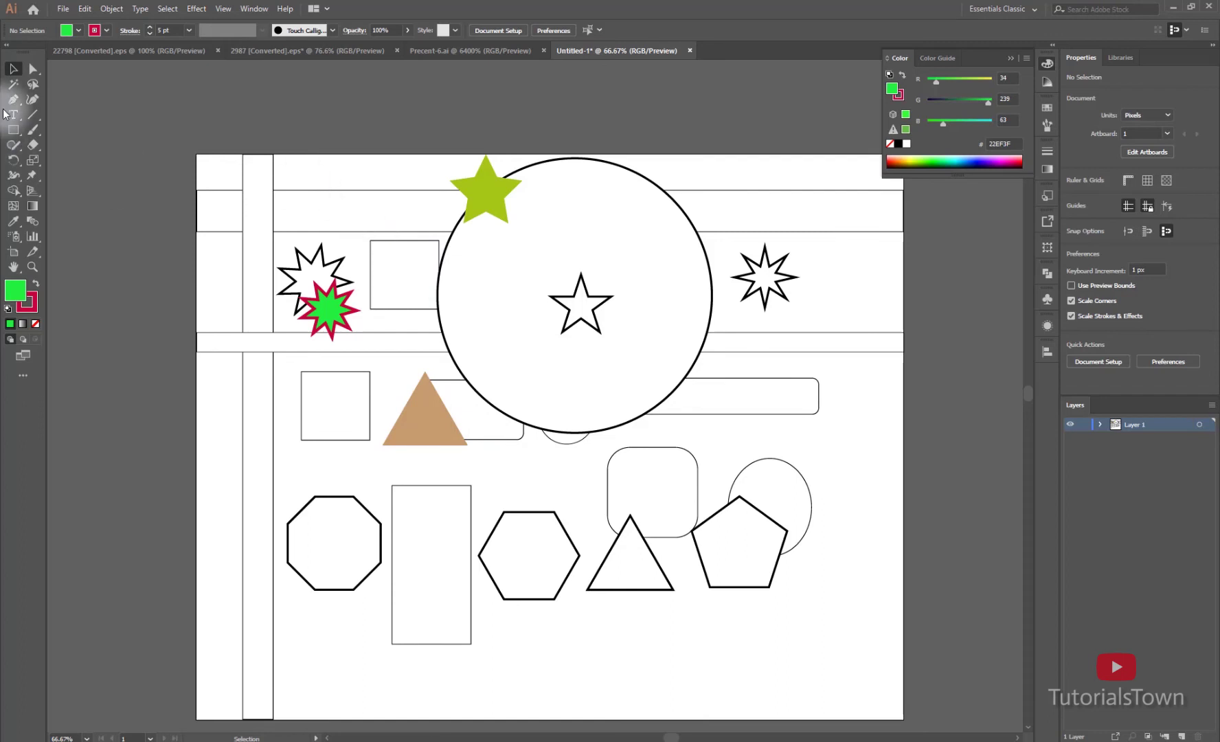
pyautogui.click(13, 68)
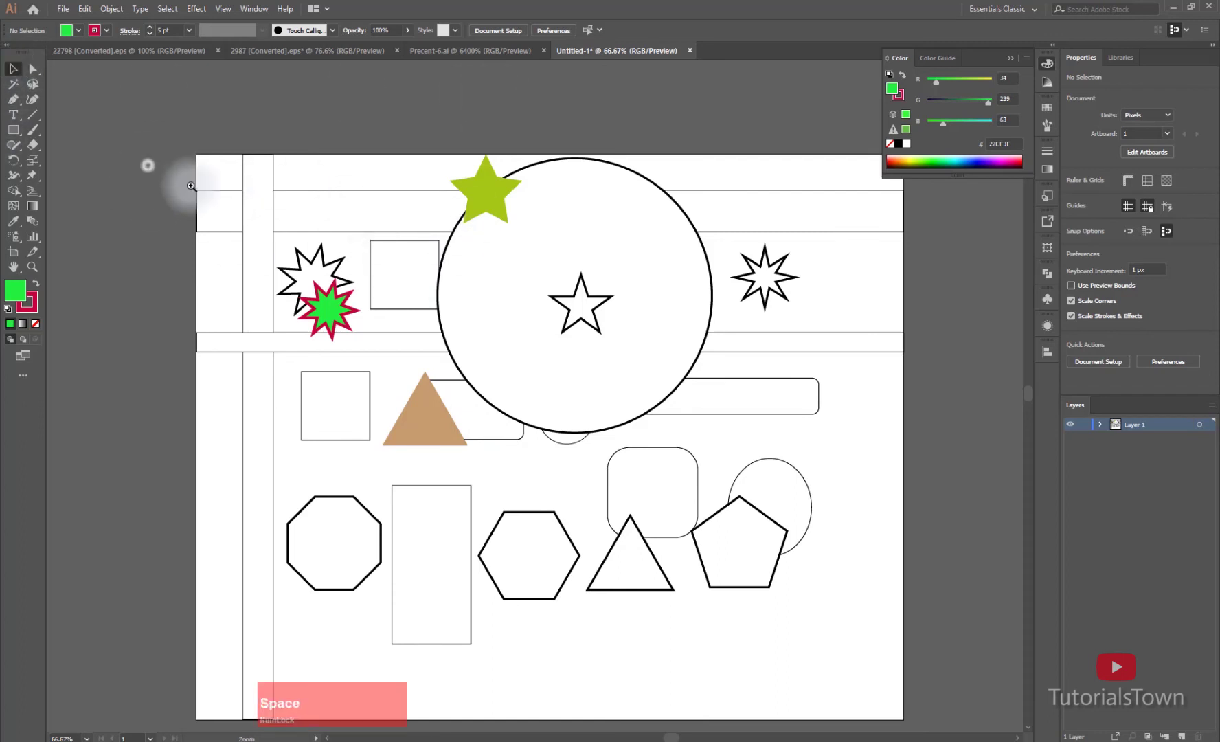
pyautogui.scroll(1, 563, 454)
pyautogui.moveTo(572, 455); pyautogui.dragTo(662, 476)
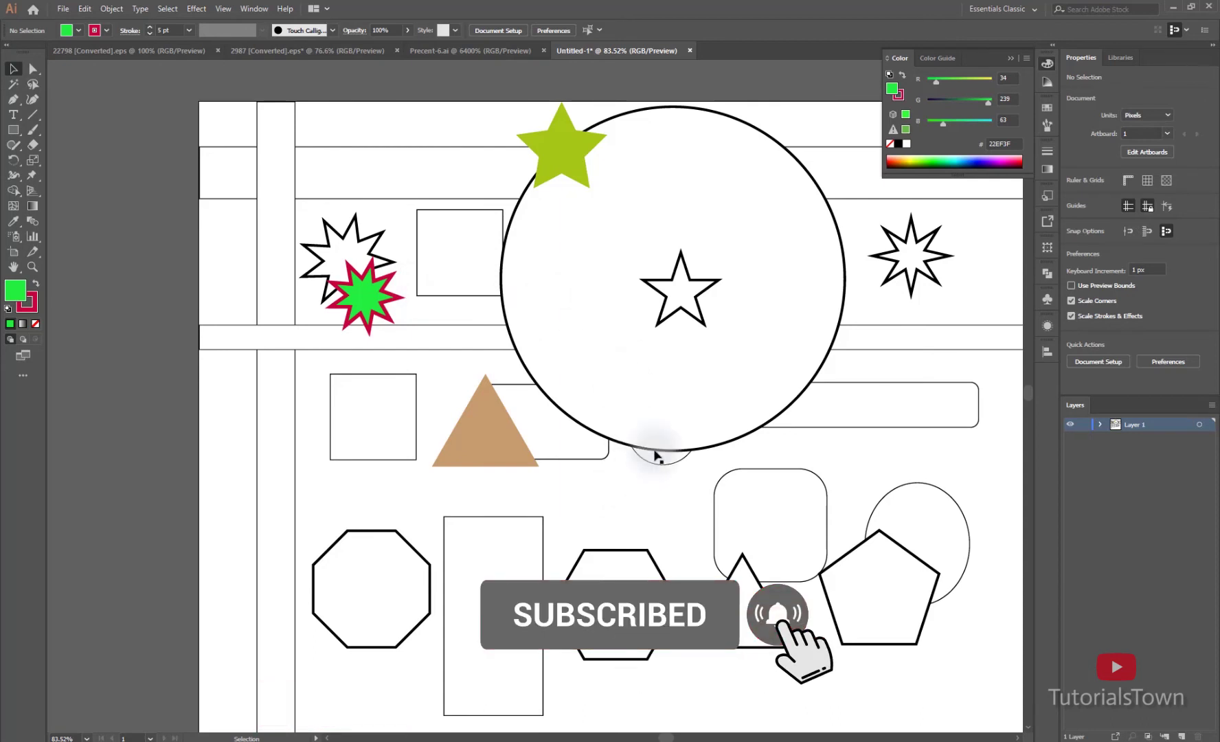
pyautogui.moveTo(634, 498); pyautogui.dragTo(502, 305)
pyautogui.click(503, 344)
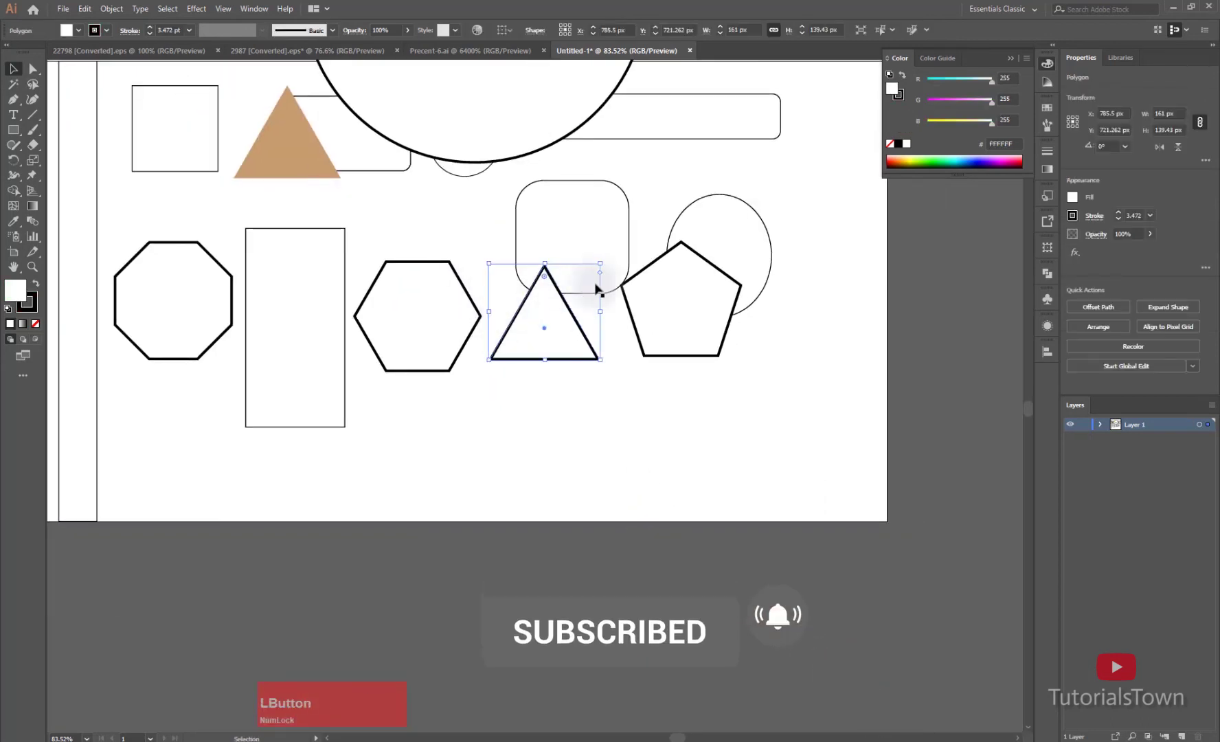
pyautogui.moveTo(595, 264); pyautogui.dragTo(653, 193)
pyautogui.hotkey('ctrl', 'z')
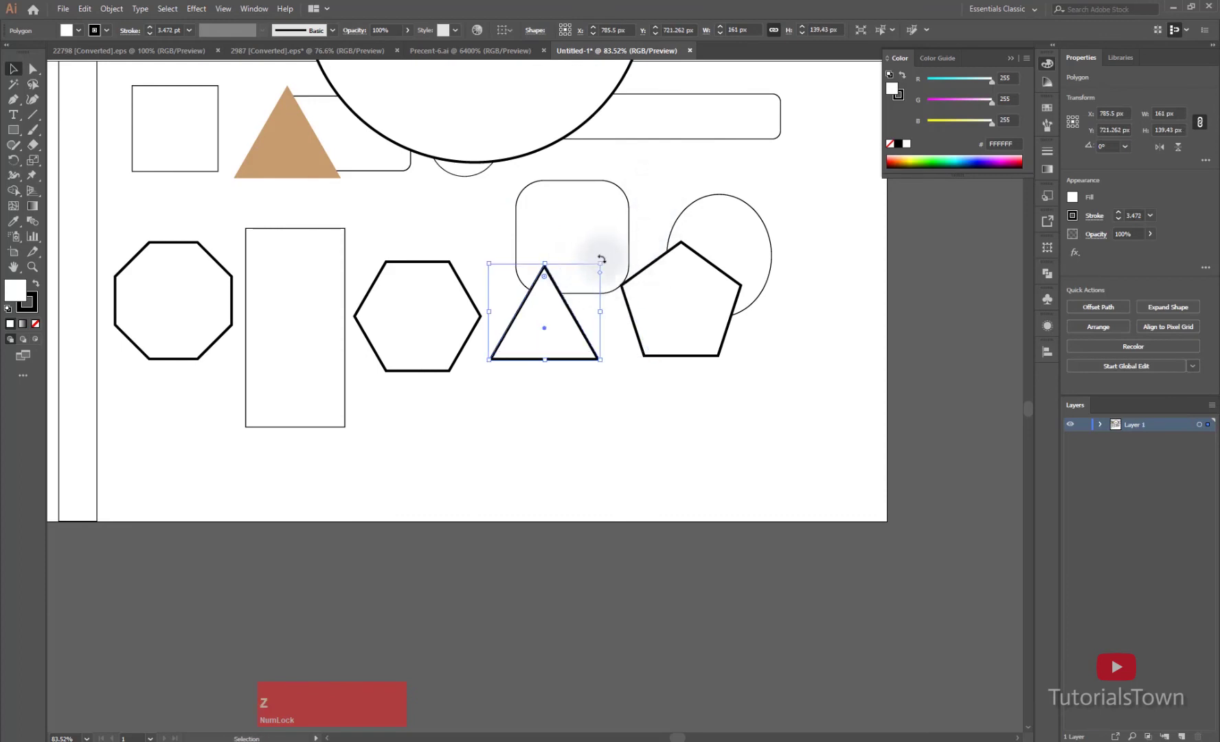
pyautogui.moveTo(614, 276); pyautogui.dragTo(654, 321)
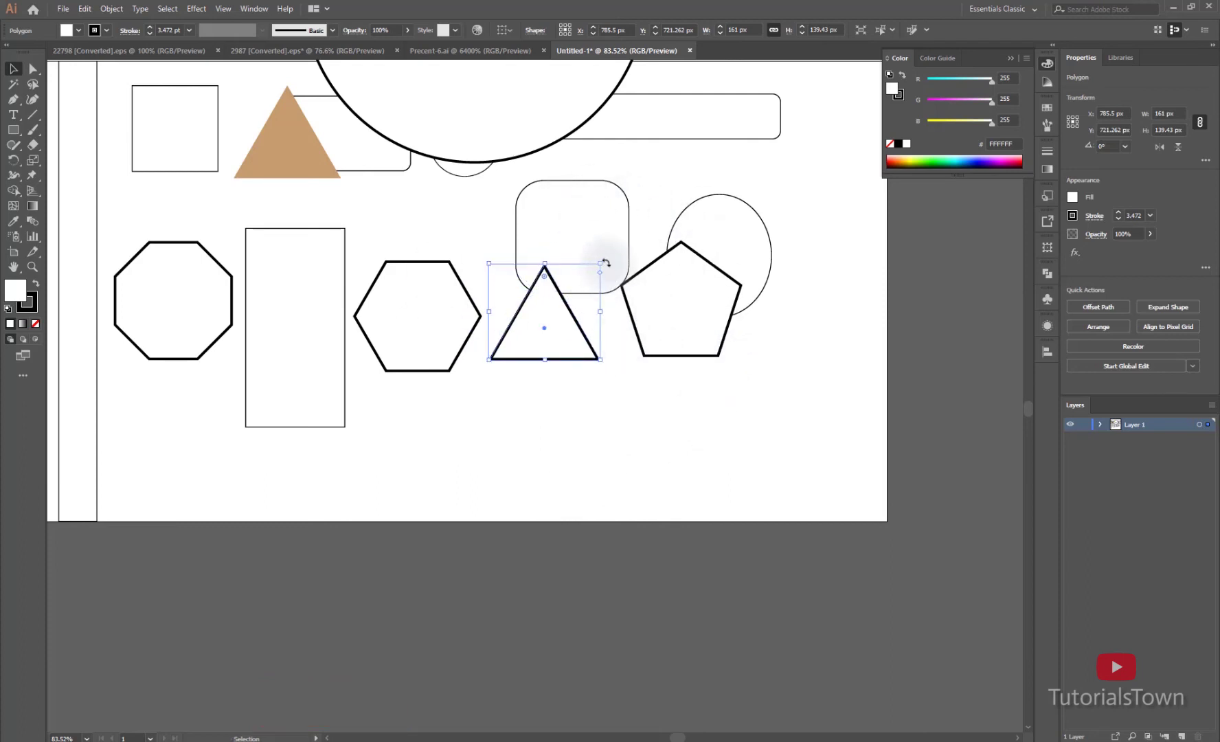
pyautogui.moveTo(605, 262); pyautogui.dragTo(556, 210)
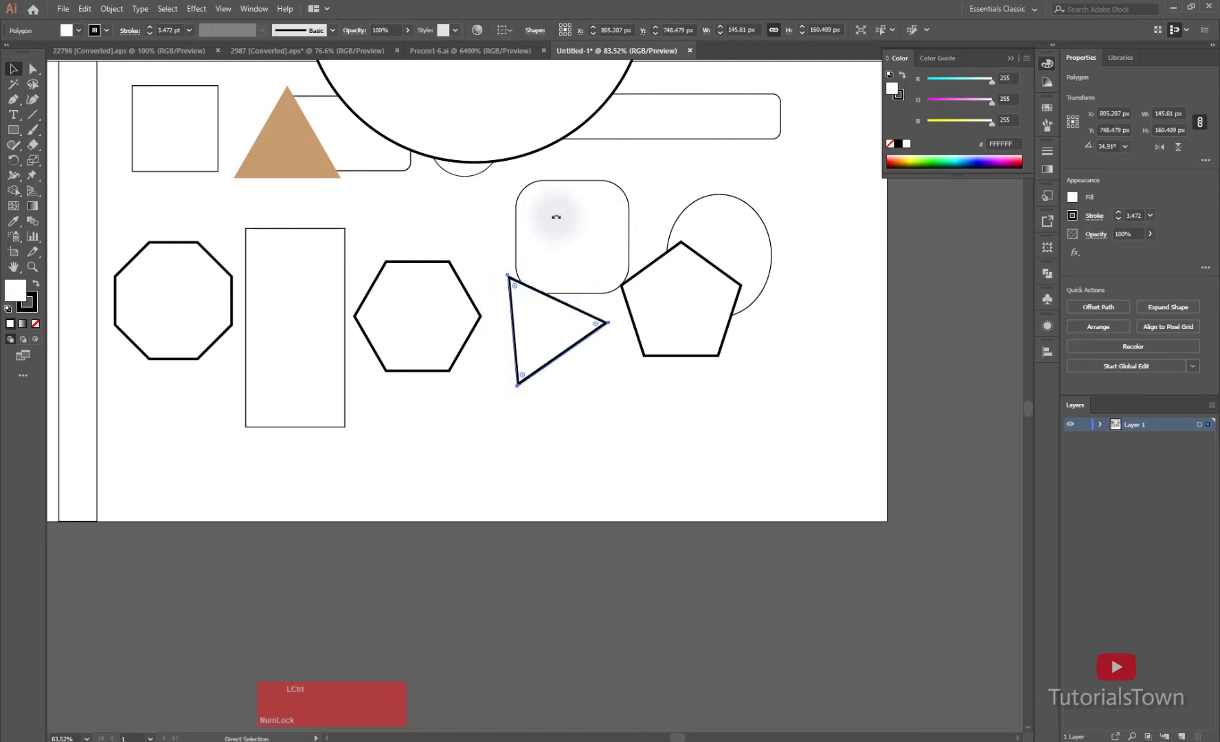
pyautogui.hotkey('ctrl', 'z')
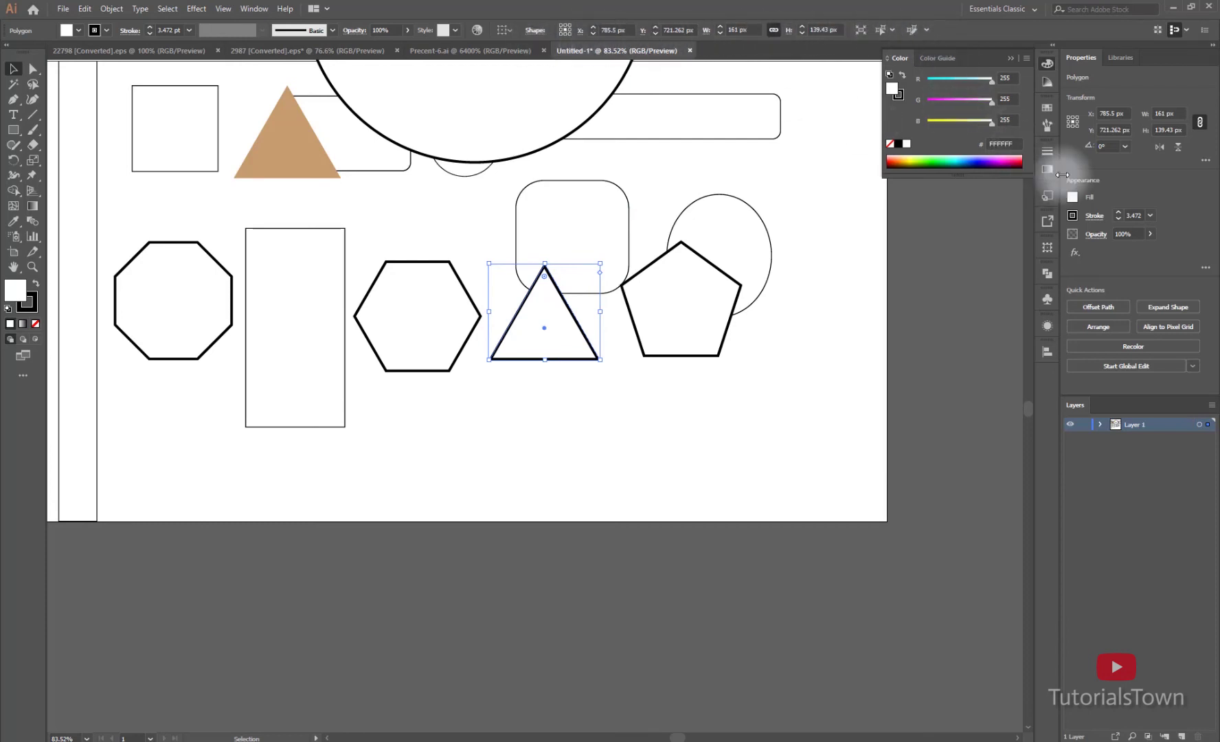
# Set the rotation angle of the triangle between the hexagon and the pentagon to 45°.
pyautogui.click(1168, 170)
pyautogui.click(1107, 146)
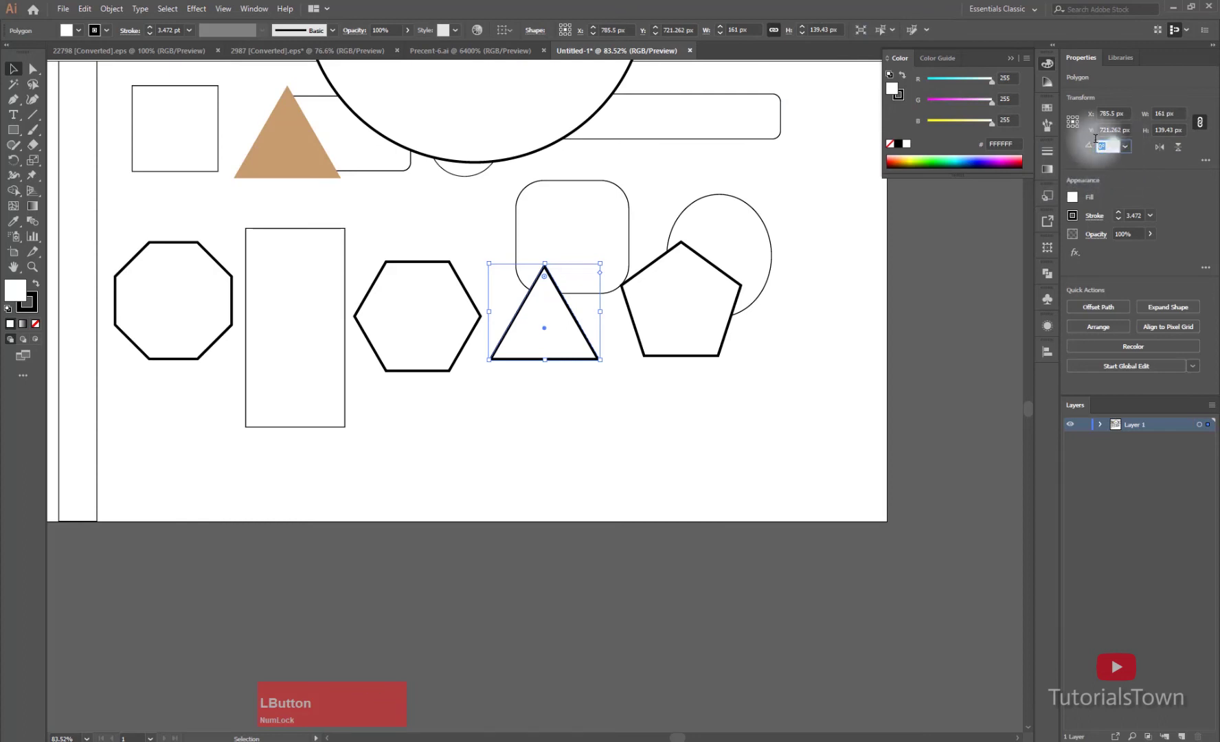
pyautogui.write('45')
pyautogui.press('Return')
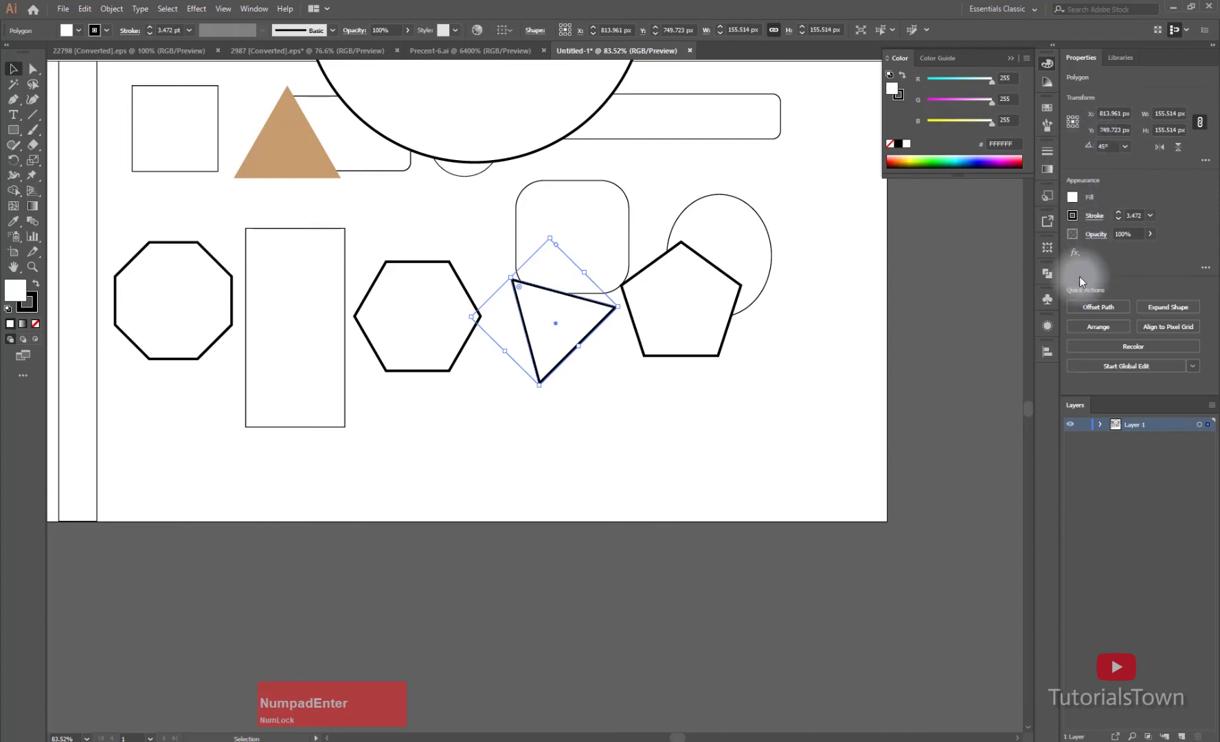
# Reset the triangle's rotation to 0° and move it between the hexagon and the pentagon, at about X 786, Y 718.5 px.
pyautogui.click(1111, 144)
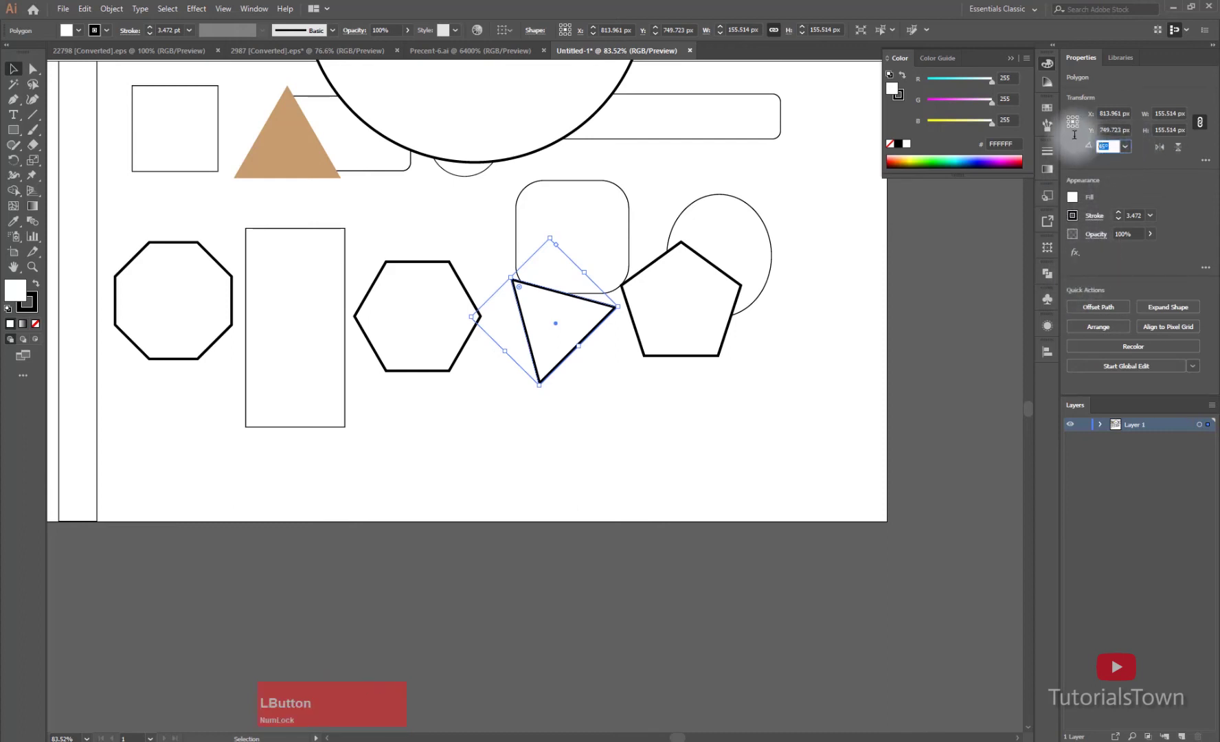
pyautogui.press('Return')
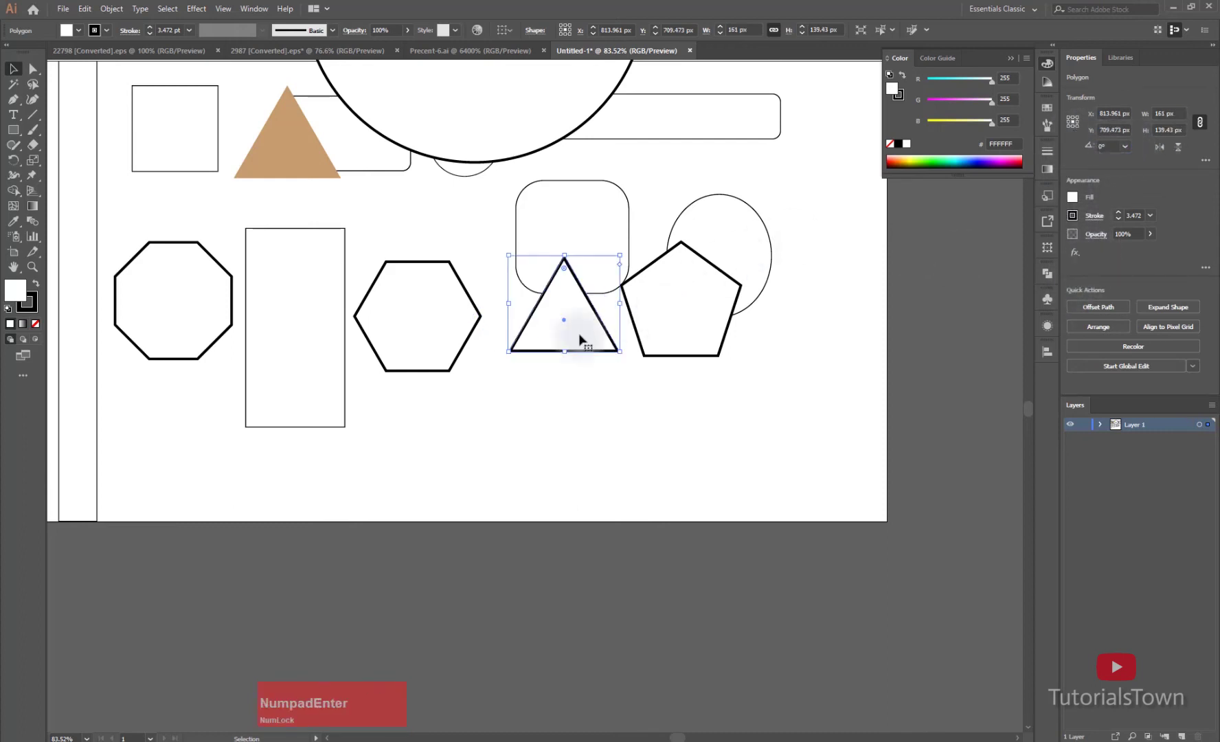
pyautogui.moveTo(567, 338); pyautogui.dragTo(544, 349)
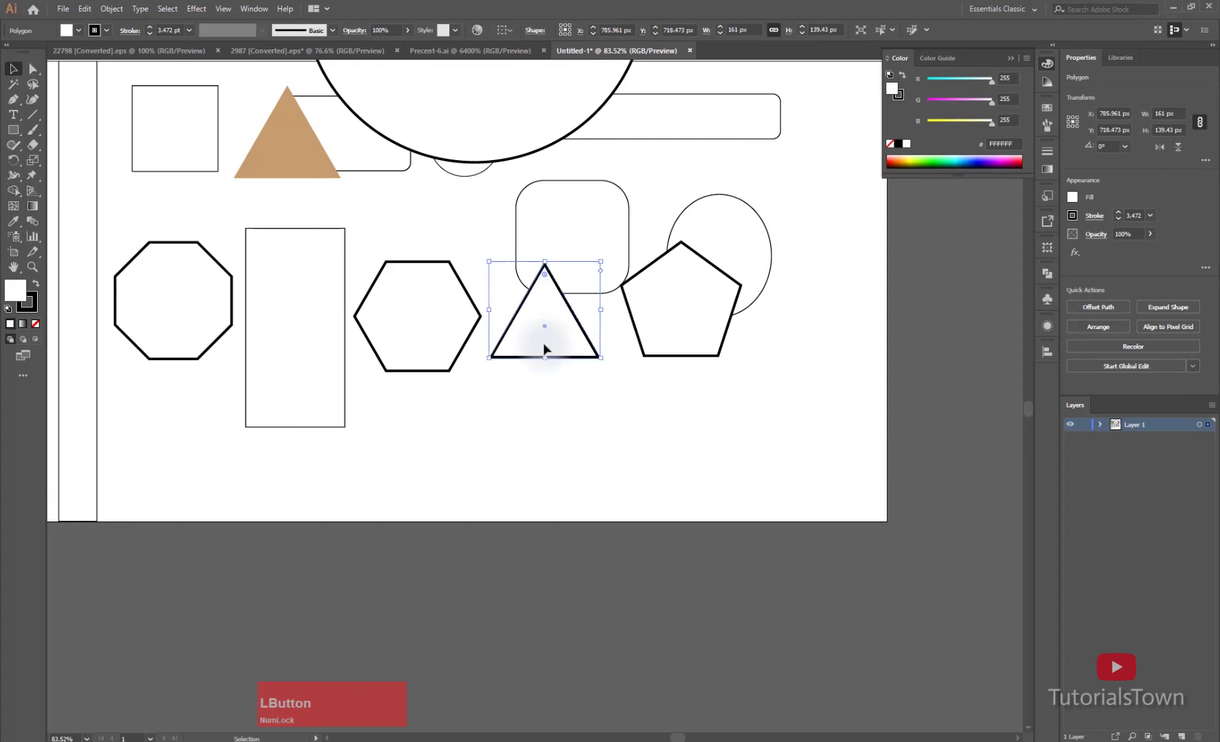
# Try marquee-selecting the hexagon, triangle, pentagon and the shapes they overlap, and clear the selection.
pyautogui.click(548, 437)
pyautogui.scroll(3, 430, 493)
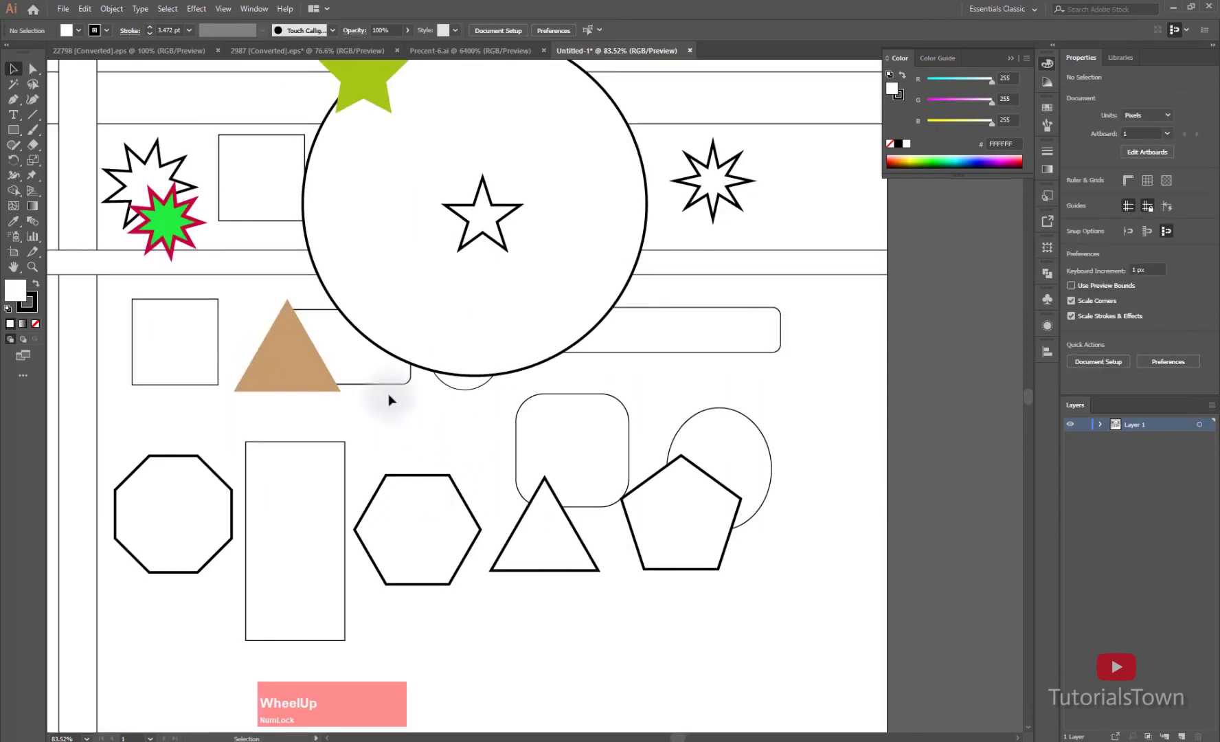
pyautogui.press('space')
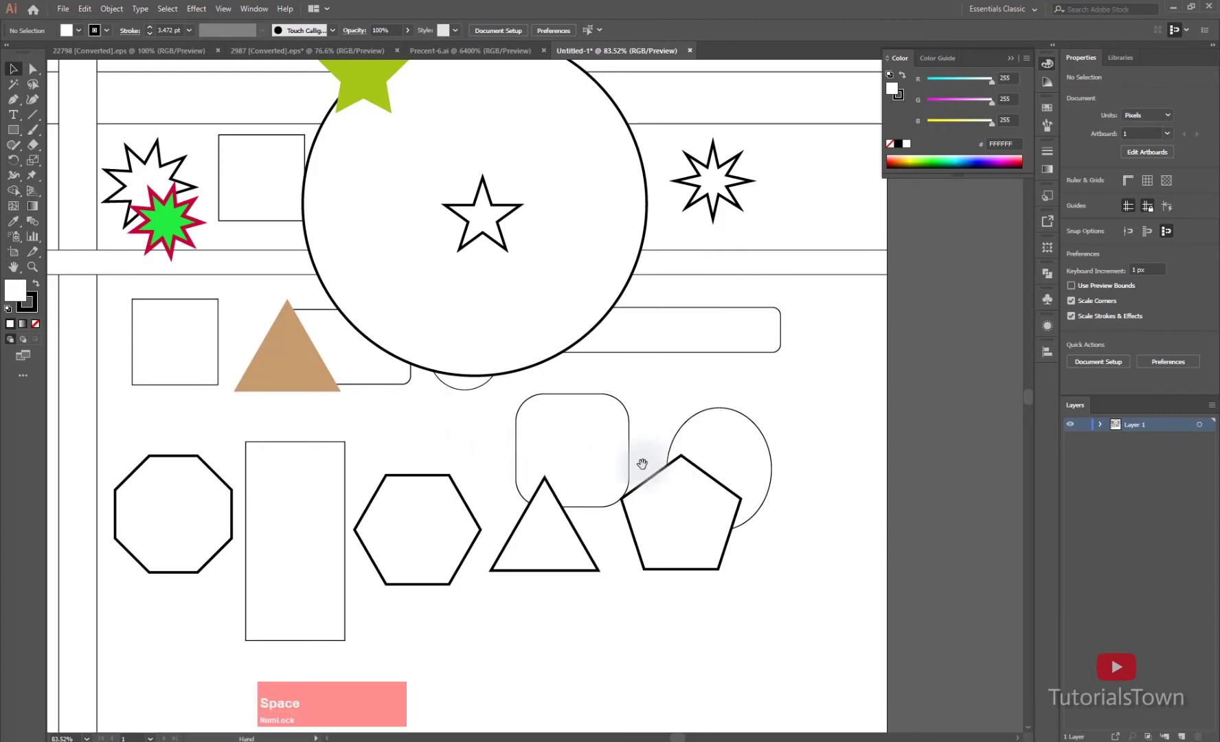
pyautogui.moveTo(639, 463); pyautogui.dragTo(569, 275)
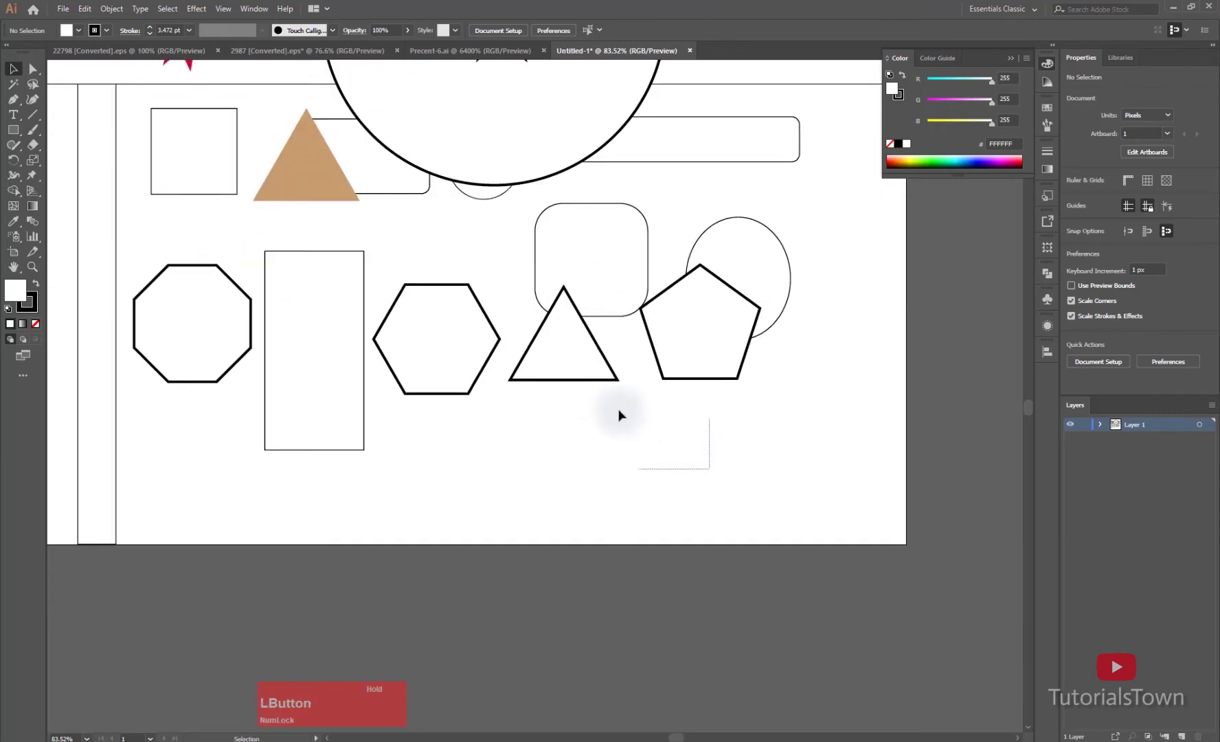
pyautogui.moveTo(618, 415); pyautogui.dragTo(471, 344)
pyautogui.moveTo(713, 490); pyautogui.dragTo(458, 317)
pyautogui.moveTo(833, 476); pyautogui.dragTo(495, 180)
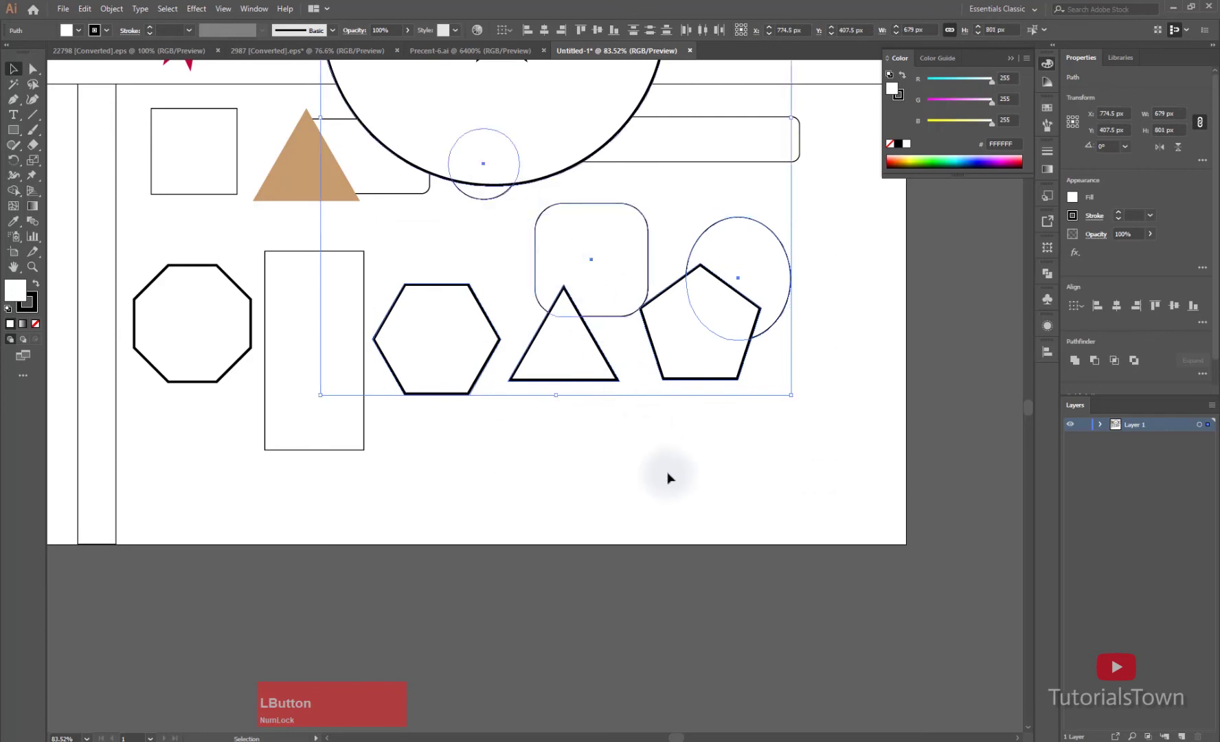
pyautogui.click(667, 476)
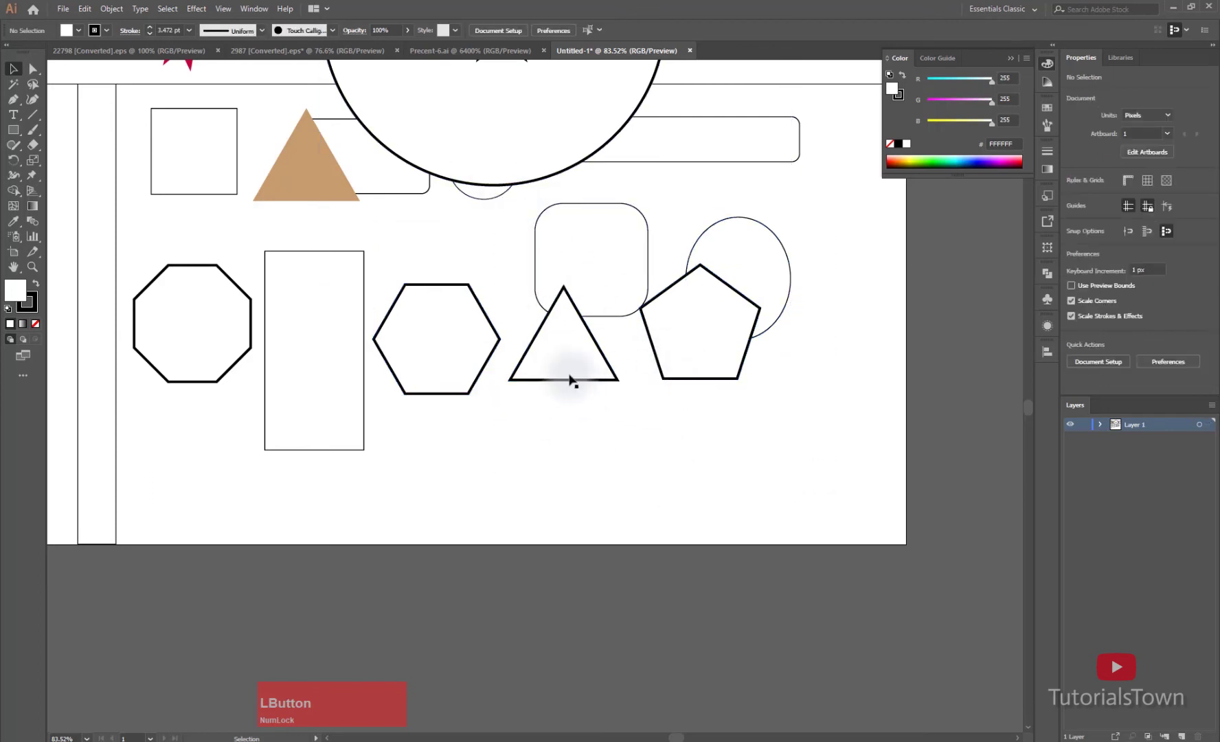
# Try selecting only the hexagon, triangle, pentagon, rounded square and ellipse with one marquee, and deselect them.
pyautogui.press('space')
pyautogui.moveTo(580, 340); pyautogui.dragTo(645, 449)
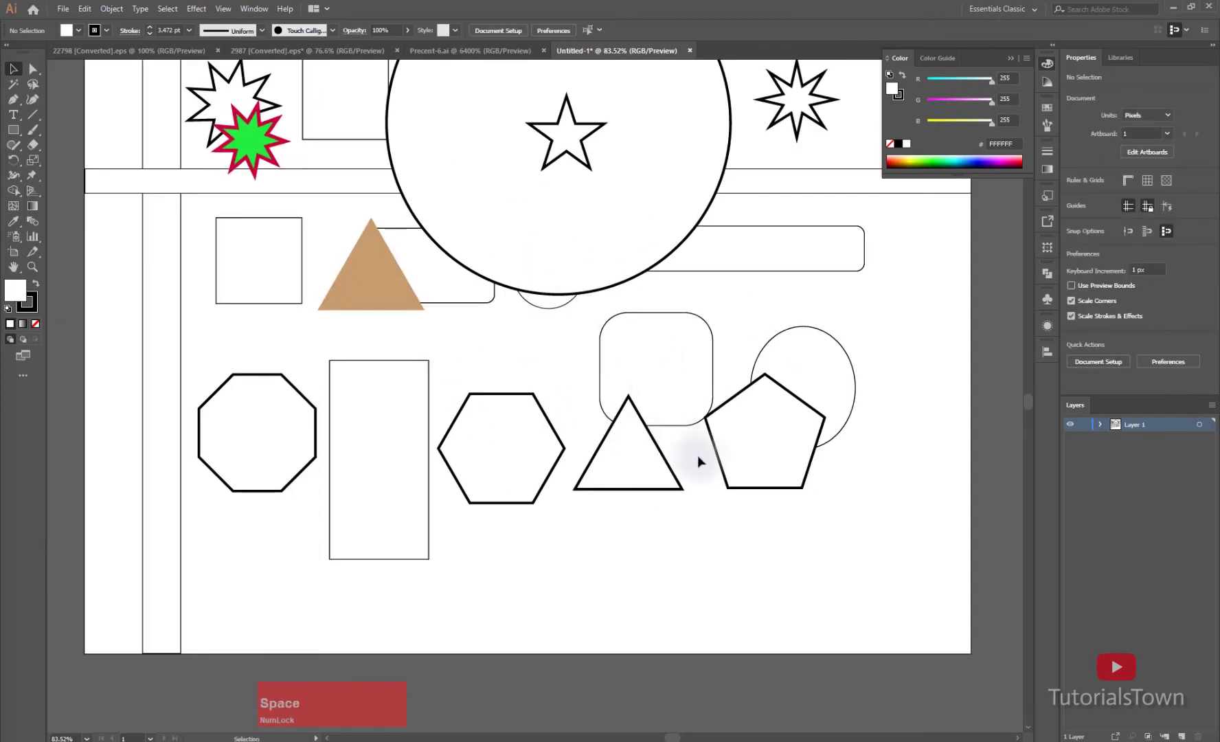
pyautogui.moveTo(496, 333); pyautogui.dragTo(783, 450)
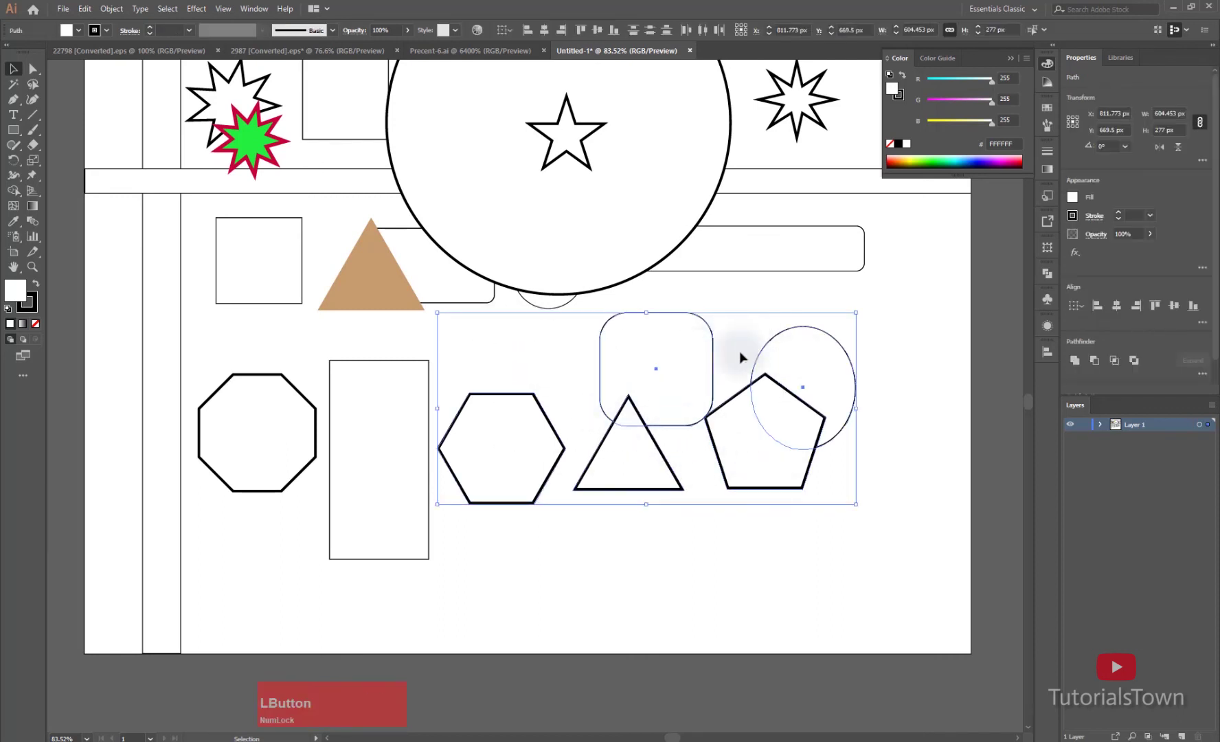
pyautogui.click(597, 537)
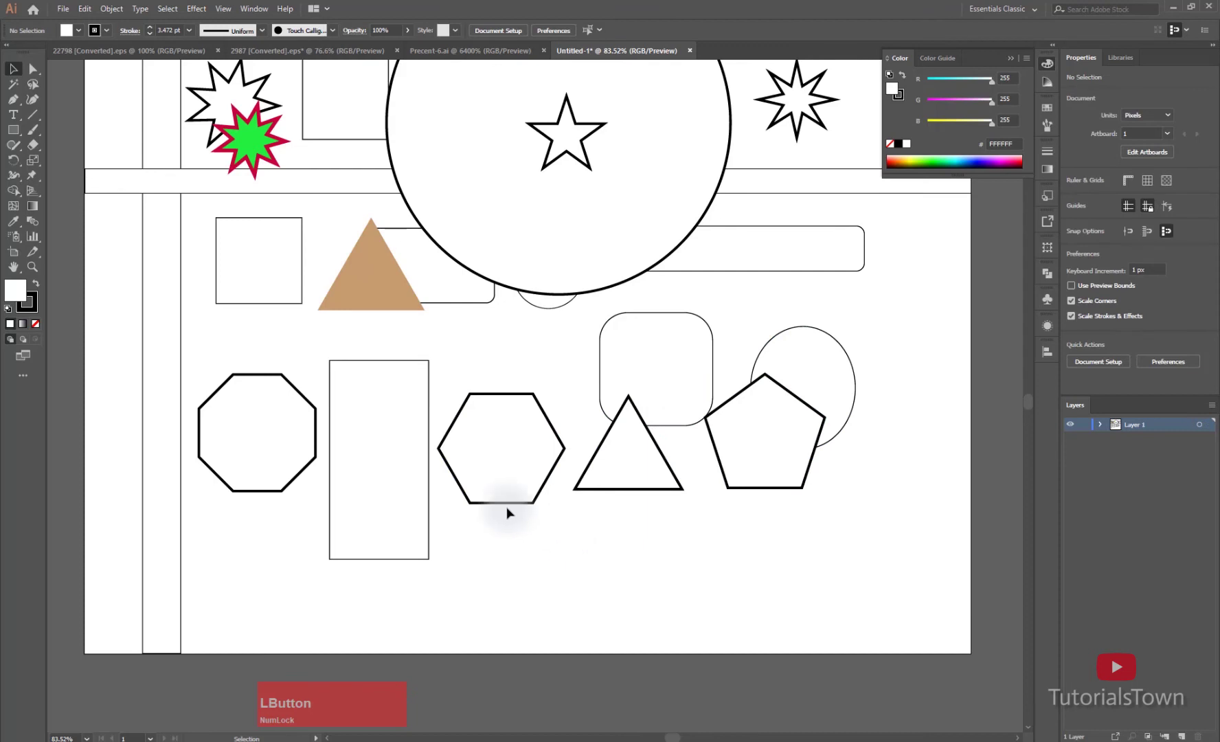
# Try moving the hexagon, triangle and pentagon together down to about X 812, Y 814 px, and undo the move.
pyautogui.keyDown('shift'); pyautogui.click(493, 458); pyautogui.keyUp('shift')
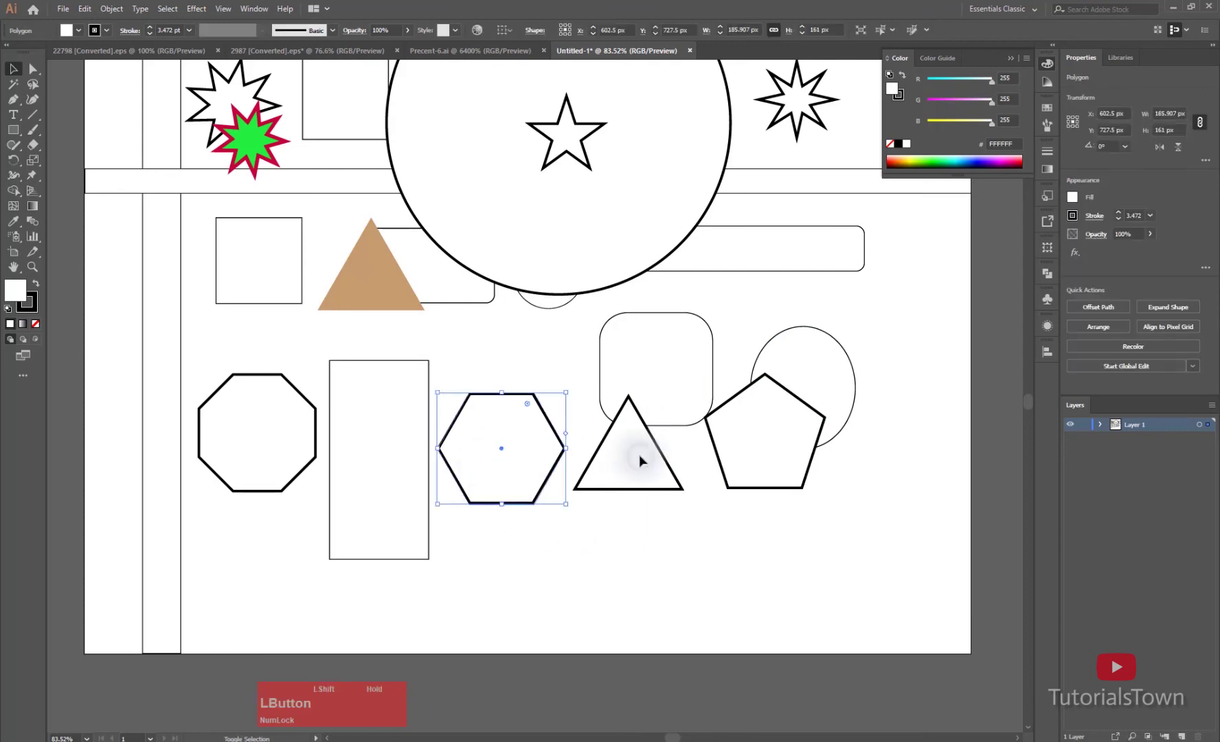
pyautogui.keyDown('shift'); pyautogui.click(641, 462); pyautogui.keyUp('shift')
pyautogui.keyDown('shift'); pyautogui.click(765, 446); pyautogui.keyUp('shift')
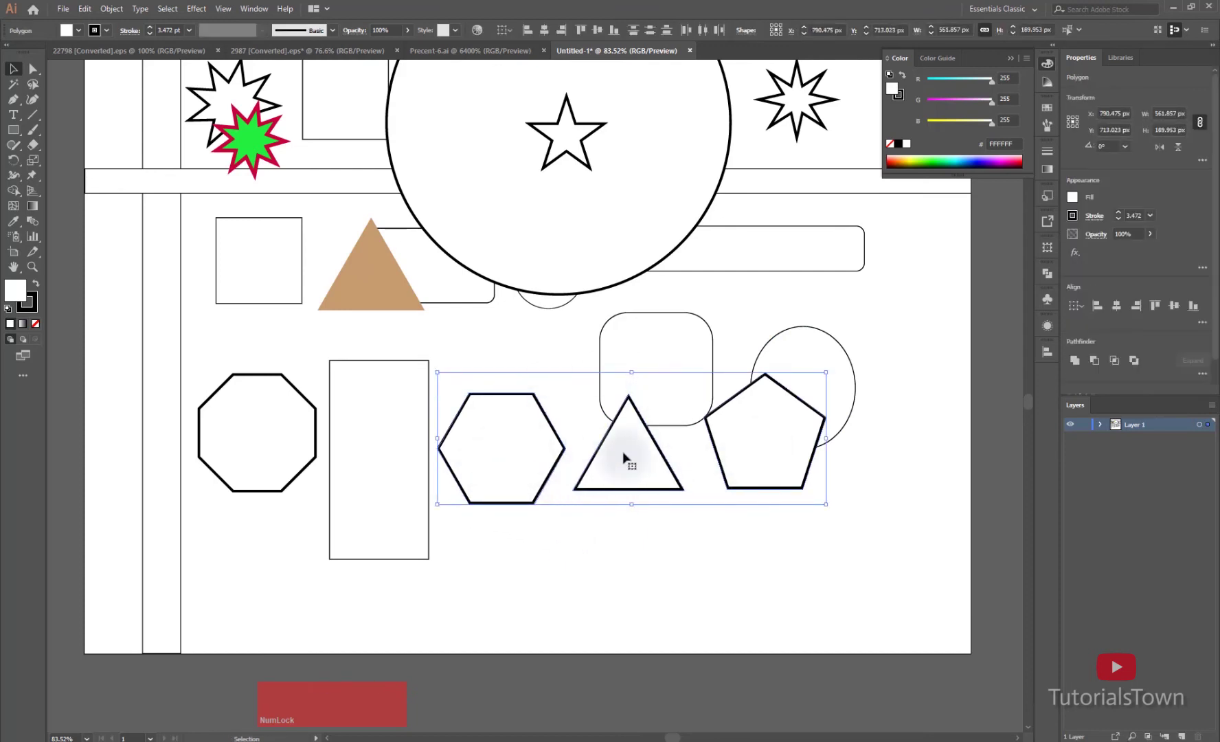
pyautogui.moveTo(624, 458); pyautogui.dragTo(639, 528)
pyautogui.press('ctrl')
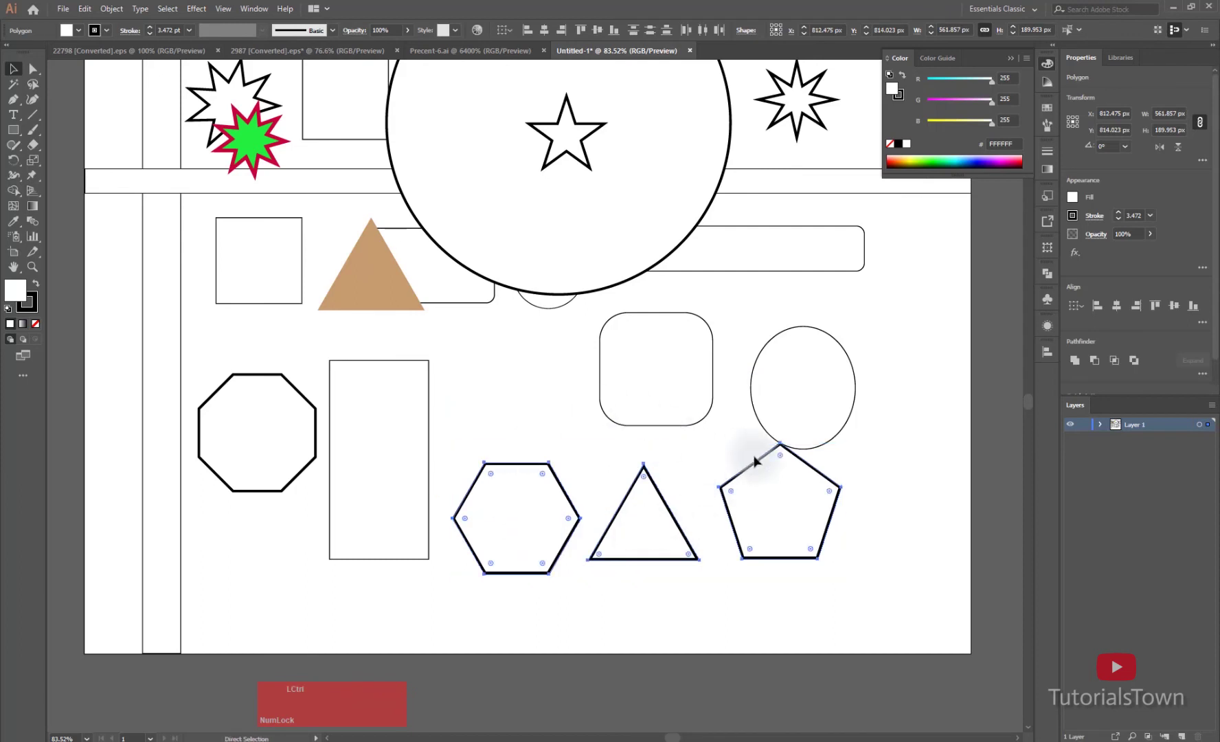
pyautogui.hotkey('ctrl', 'z')
pyautogui.click(622, 561)
# Delete the two horizontal strips, the tall rectangle beside the octagon and all shapes to its right, keeping the tan triangle.
pyautogui.scroll(2, 834, 419)
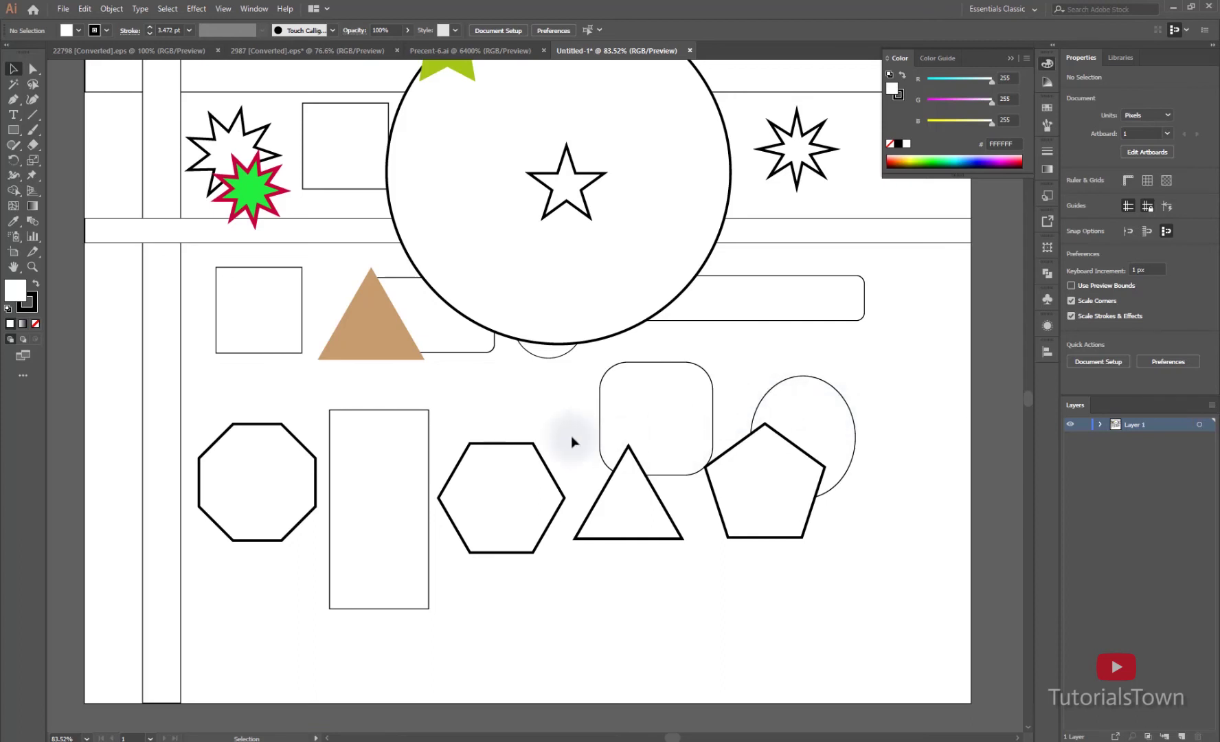
pyautogui.press('ctrl+KP_Subtract')
pyautogui.press('ctrl+KP_Subtract')
pyautogui.press('space')
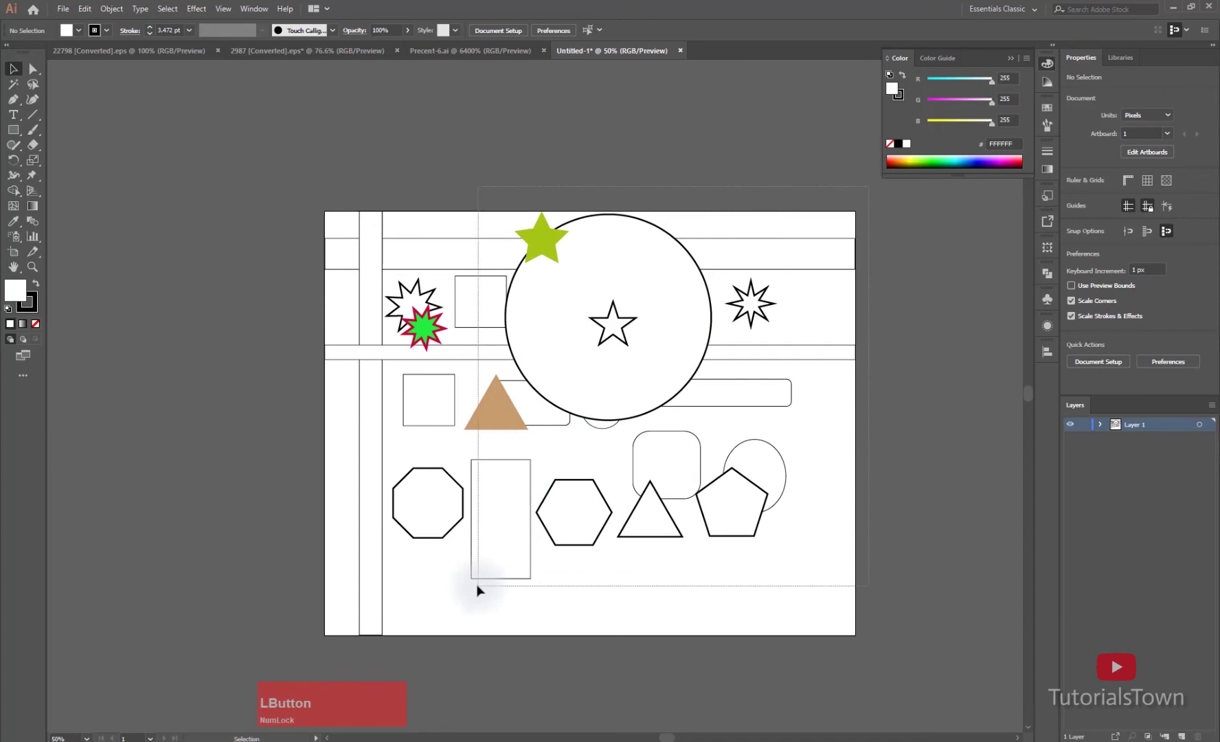
pyautogui.click(485, 529)
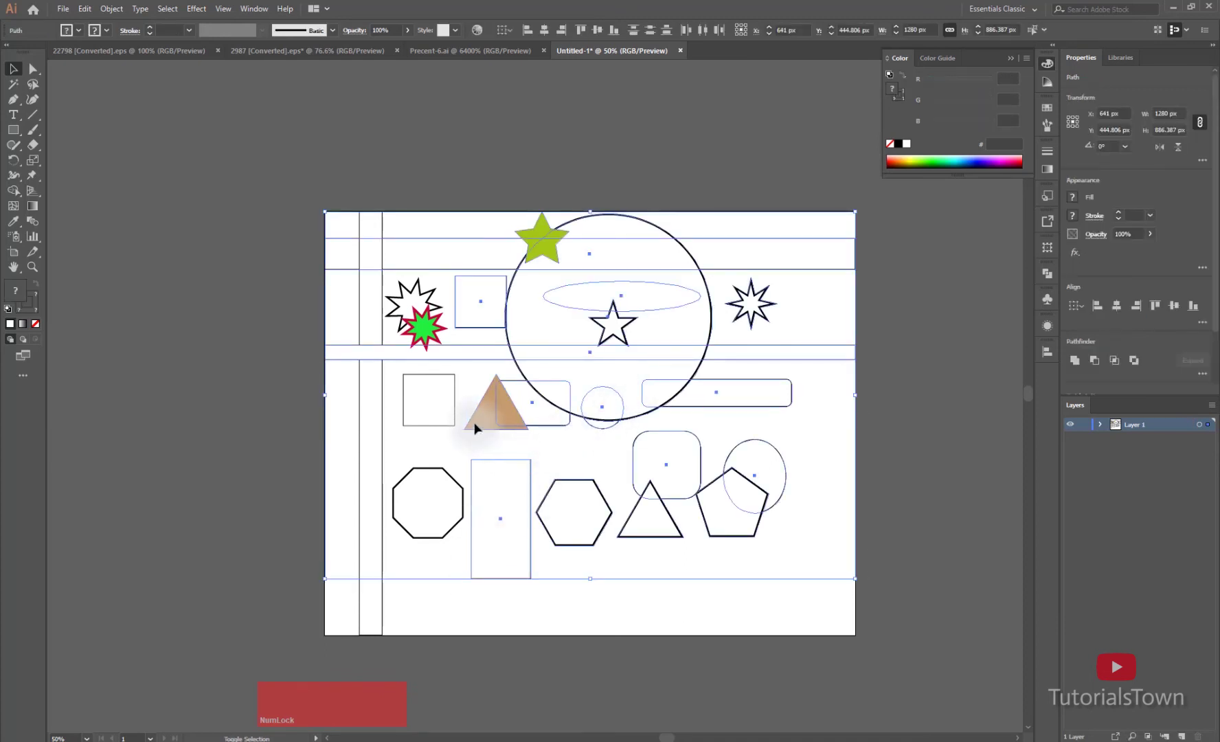
pyautogui.keyDown('shift'); pyautogui.click(596, 500); pyautogui.keyUp('shift')
pyautogui.keyDown('shift'); pyautogui.click(714, 457); pyautogui.keyUp('shift')
pyautogui.press('Delete')
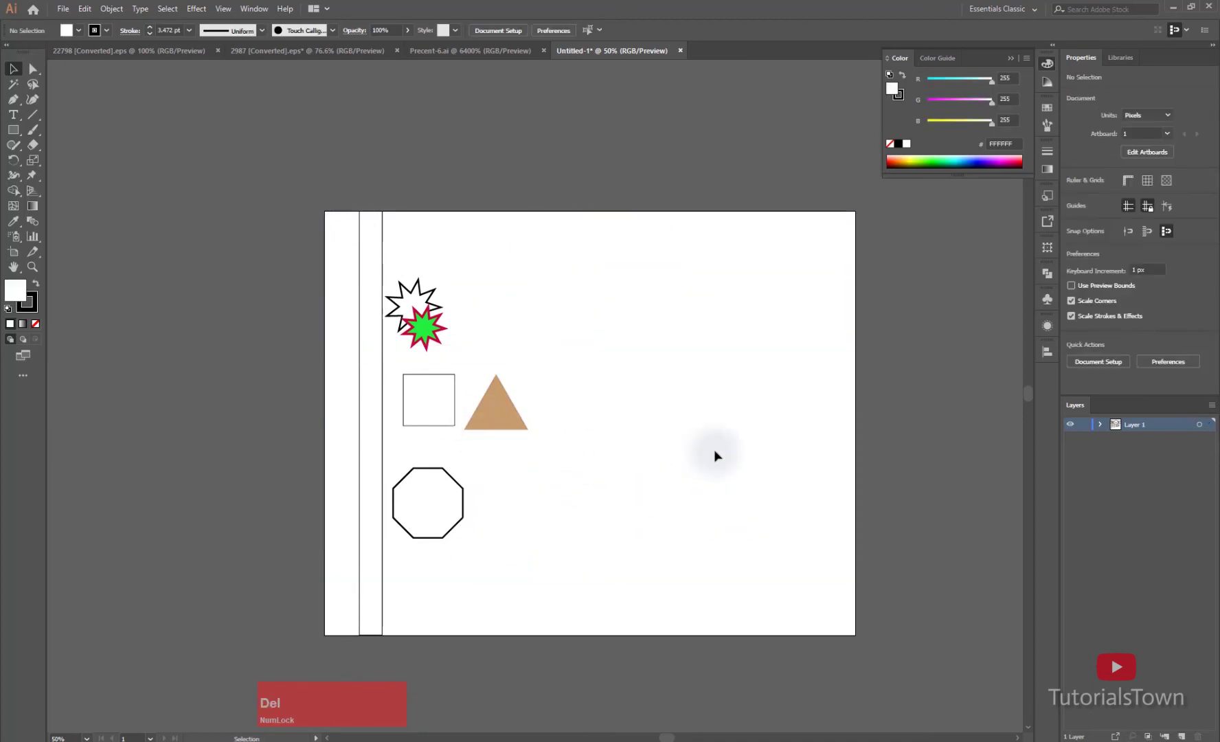
# Delete the two starbursts, the outlined square and the vertical strip, keeping the octagon and the tan triangle.
pyautogui.moveTo(423, 200); pyautogui.dragTo(246, 594)
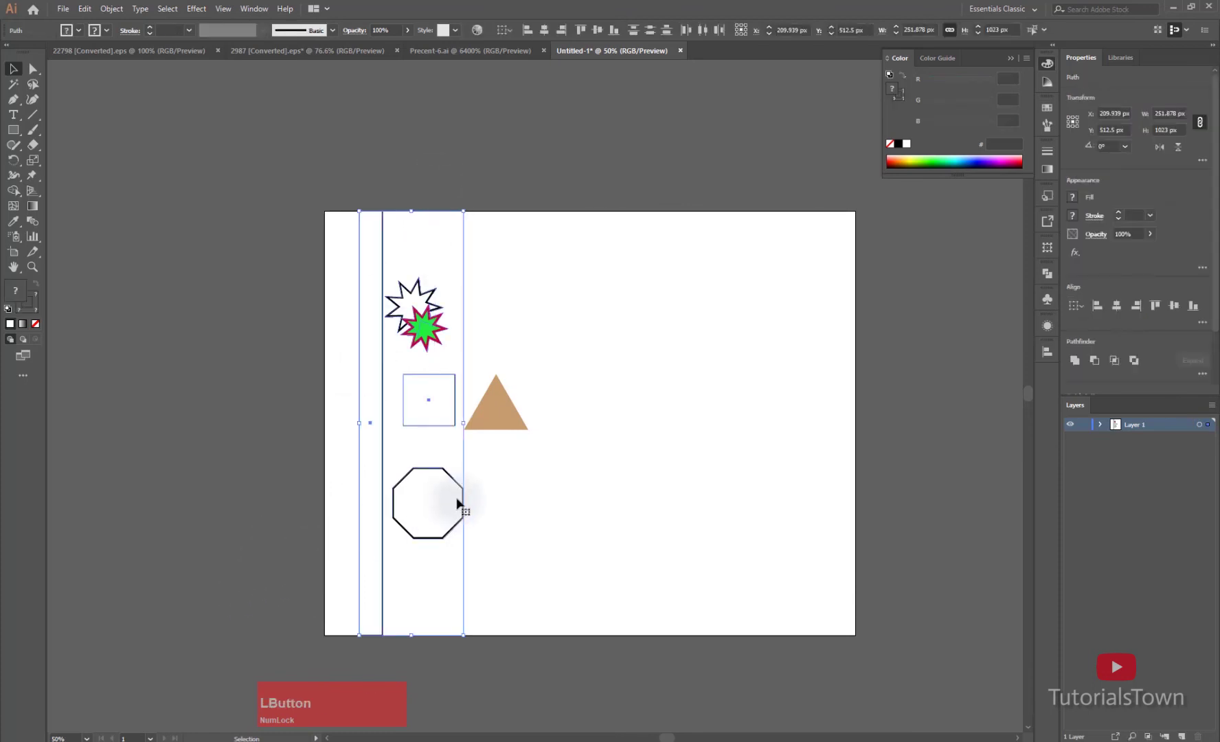
pyautogui.click(356, 385)
pyautogui.press('Delete')
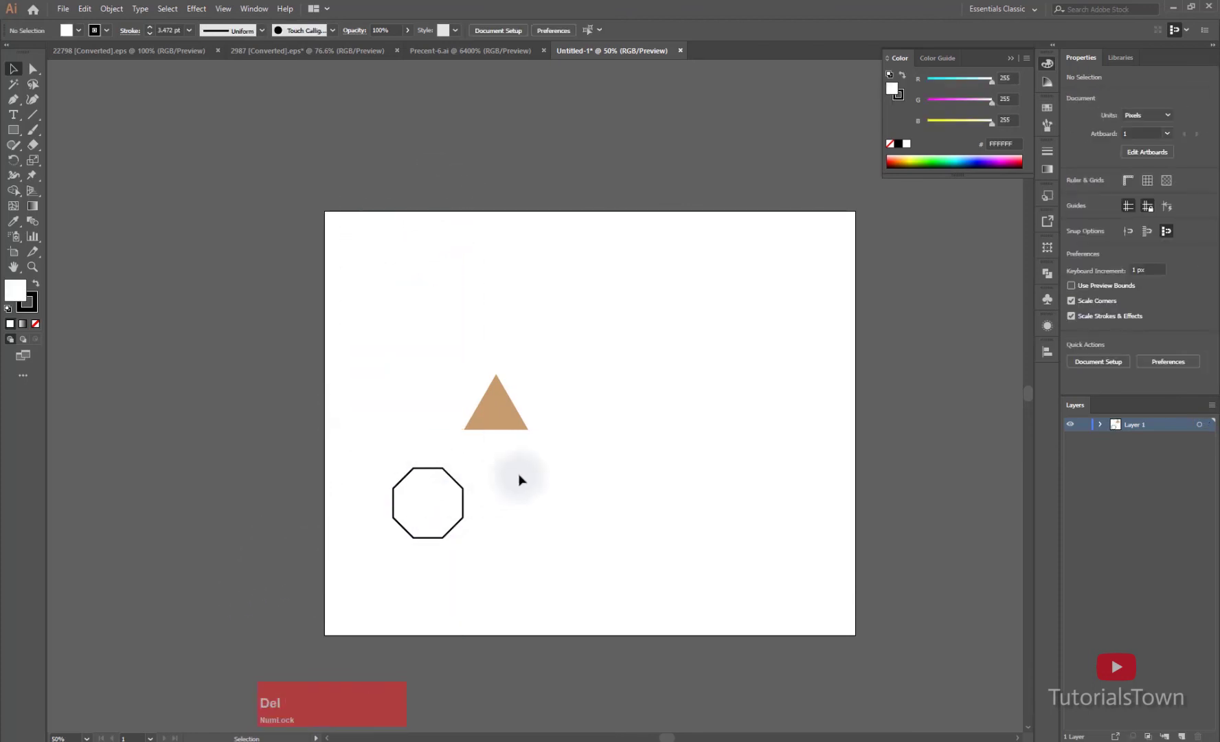
# Move the octagon to about X 153, Y 132 px near the artboard's upper-left corner, and the tan triangle below it at about X 154.5, Y 311 px.
pyautogui.moveTo(461, 506); pyautogui.dragTo(420, 269)
pyautogui.moveTo(475, 400); pyautogui.dragTo(394, 340)
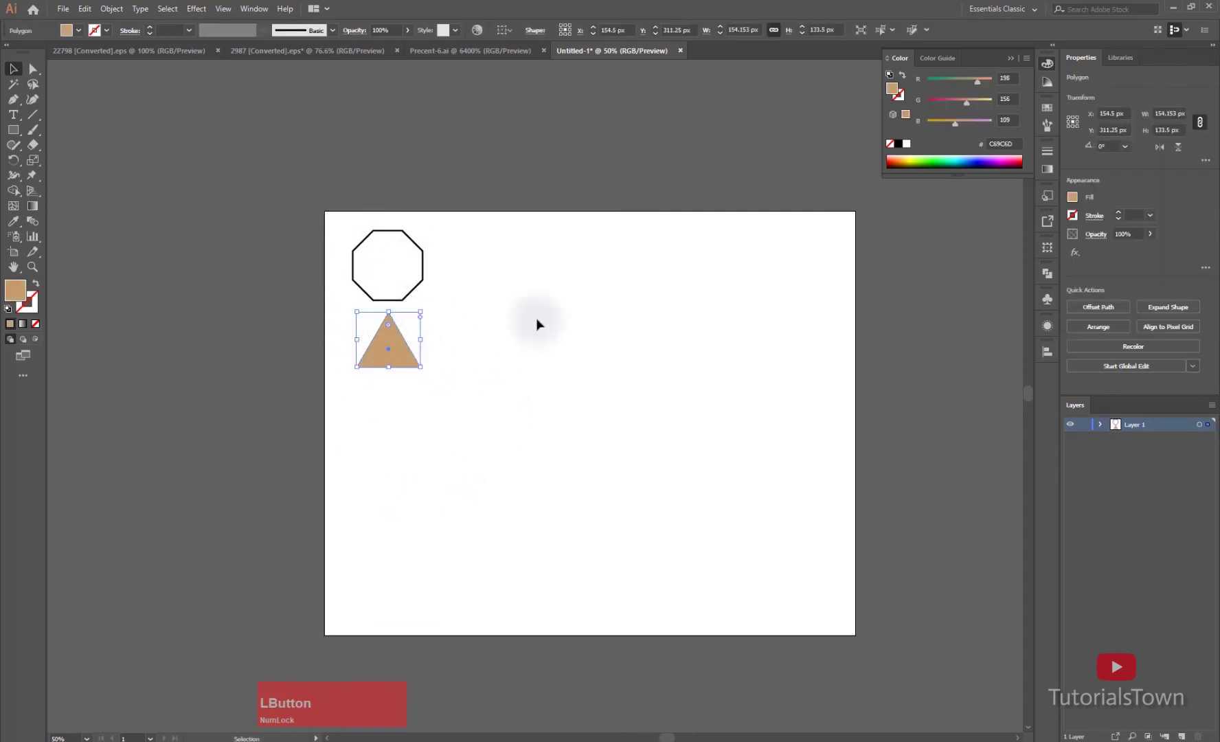
pyautogui.click(278, 223)
# Duplicate the tan triangle twice, placing one copy beside it and another below at about X 281.5, Y 409 px.
pyautogui.hotkey('ctrl', 'space')
pyautogui.moveTo(670, 552); pyautogui.dragTo(776, 570)
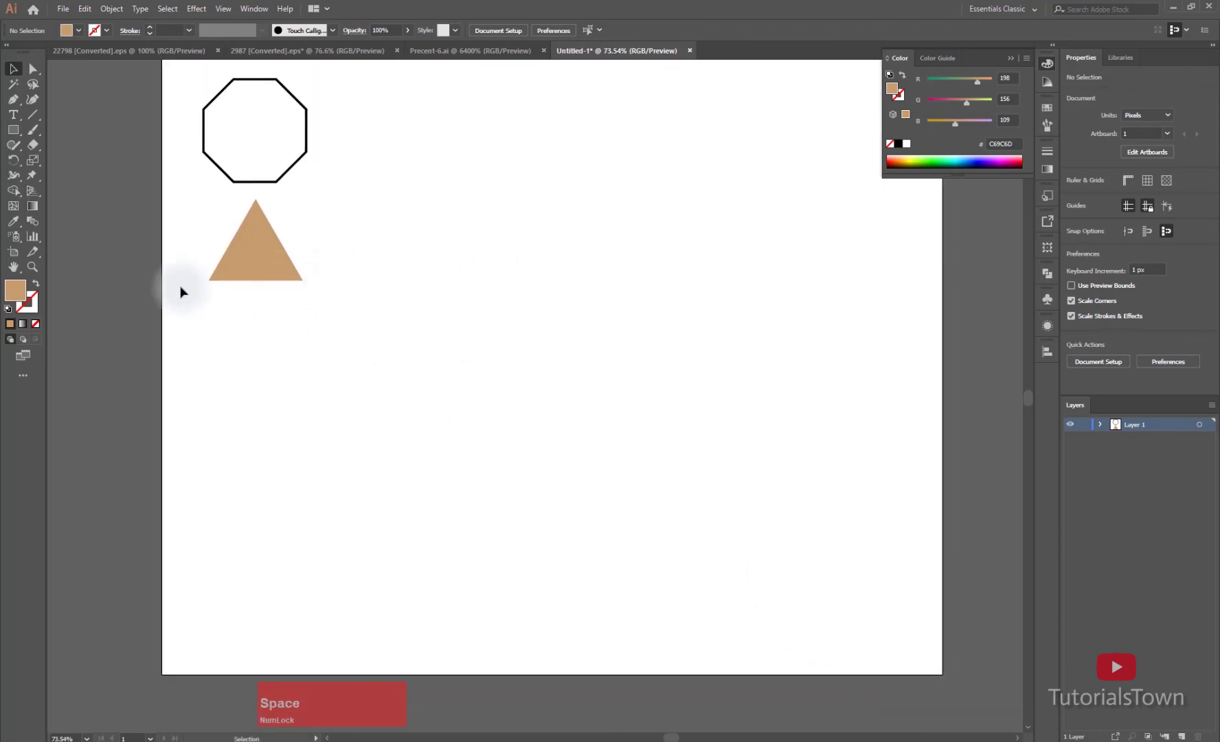
pyautogui.click(270, 317)
pyautogui.click(255, 278)
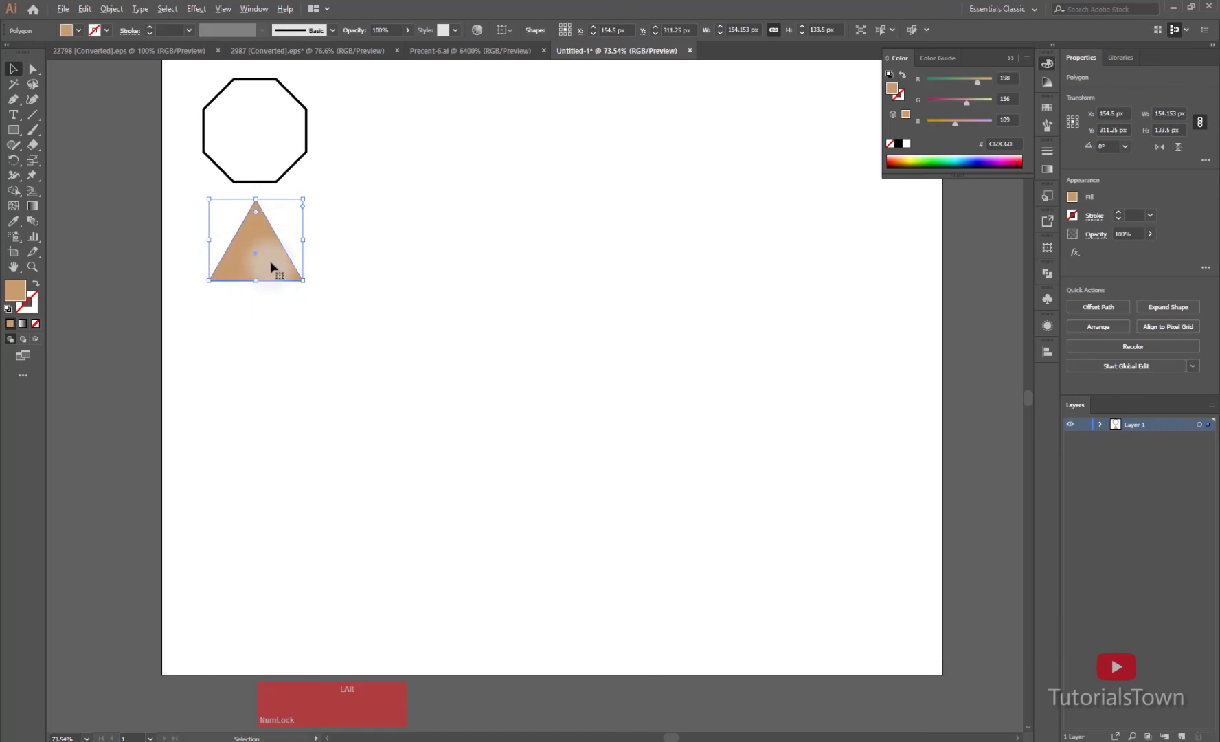
pyautogui.moveTo(255, 270); pyautogui.dragTo(310, 268)
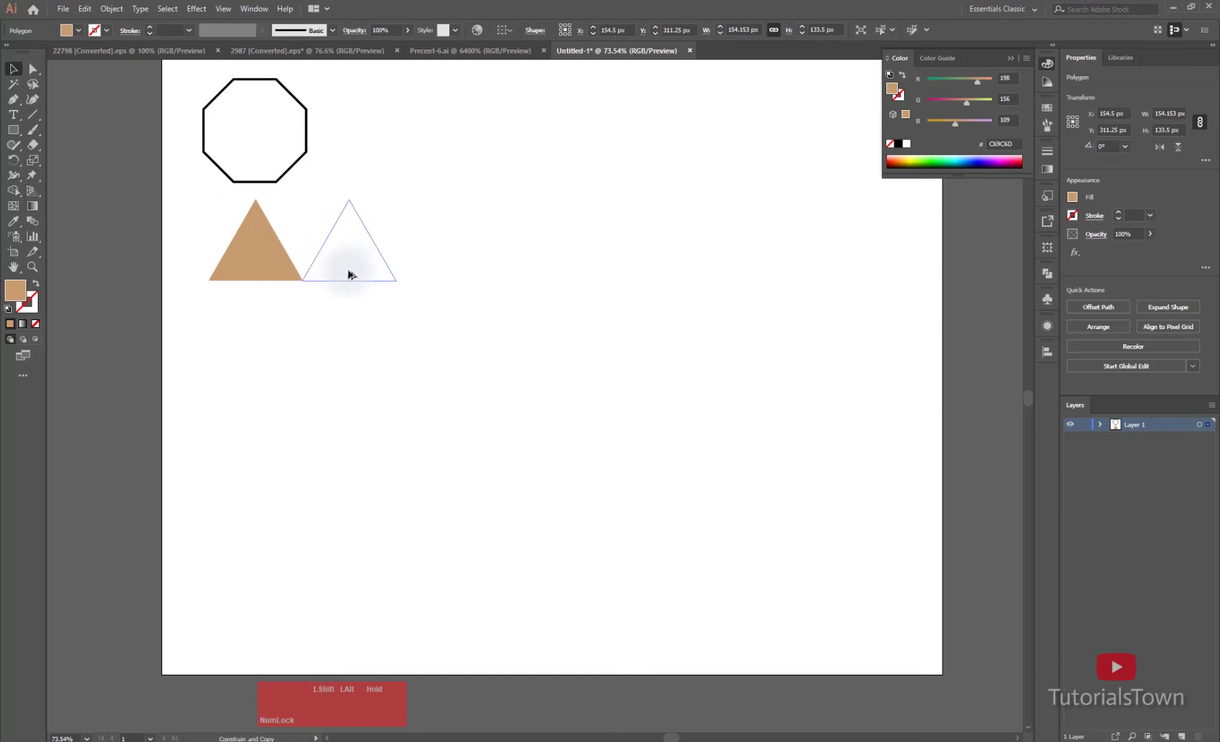
pyautogui.moveTo(357, 269); pyautogui.dragTo(337, 322)
pyautogui.moveTo(384, 190); pyautogui.dragTo(472, 524)
# Duplicate the octagon sideways to about X 346, Y 135 px, and repeat the duplication four times to form a row.
pyautogui.click(387, 431)
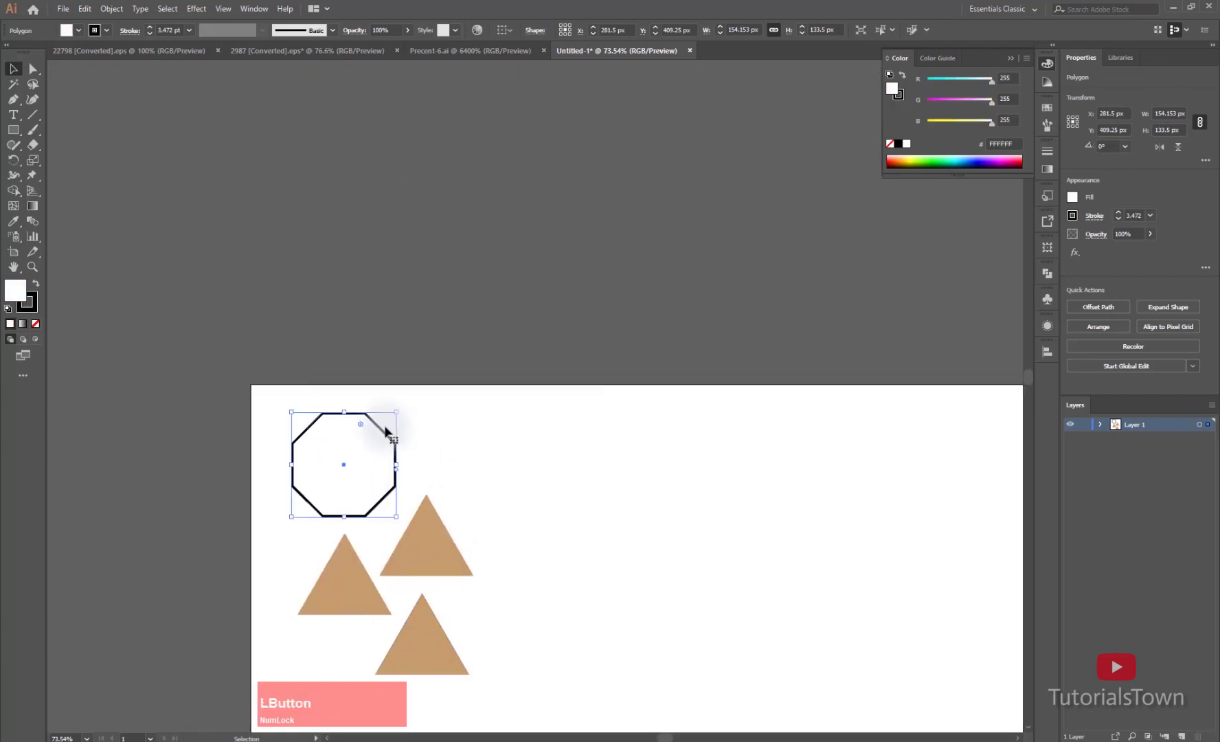
pyautogui.moveTo(335, 477); pyautogui.dragTo(453, 476)
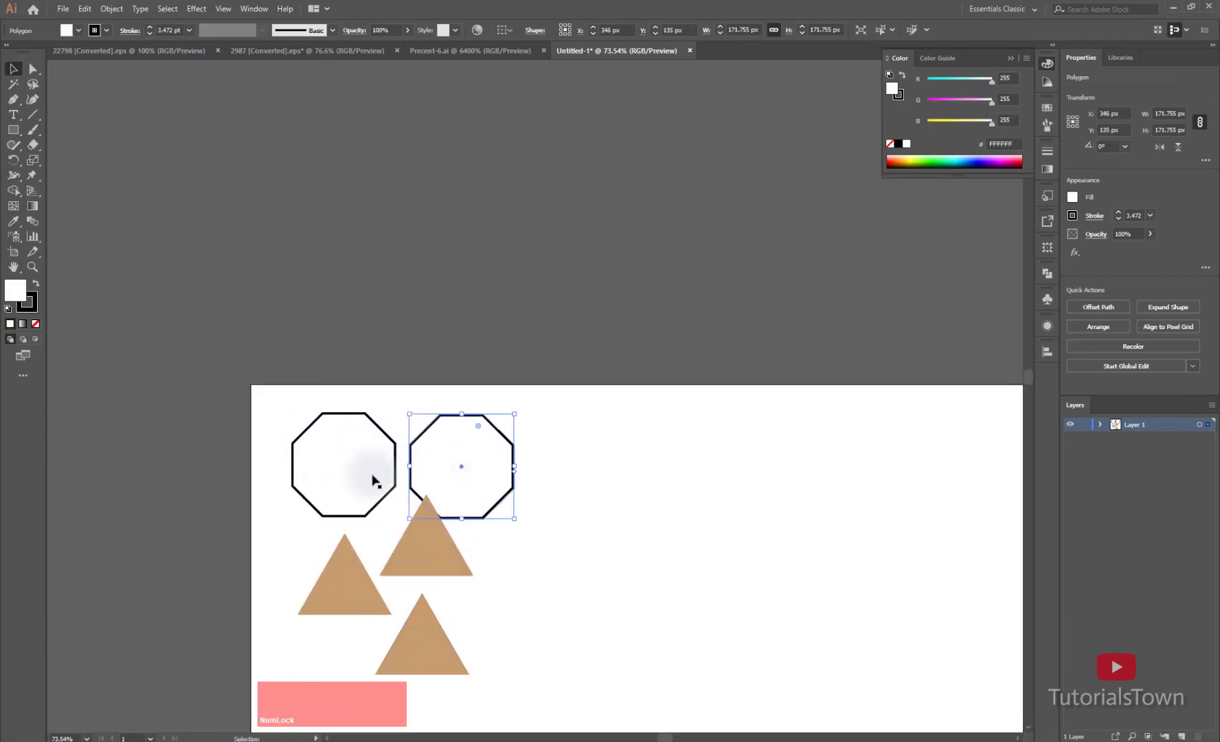
pyautogui.press('ctrl')
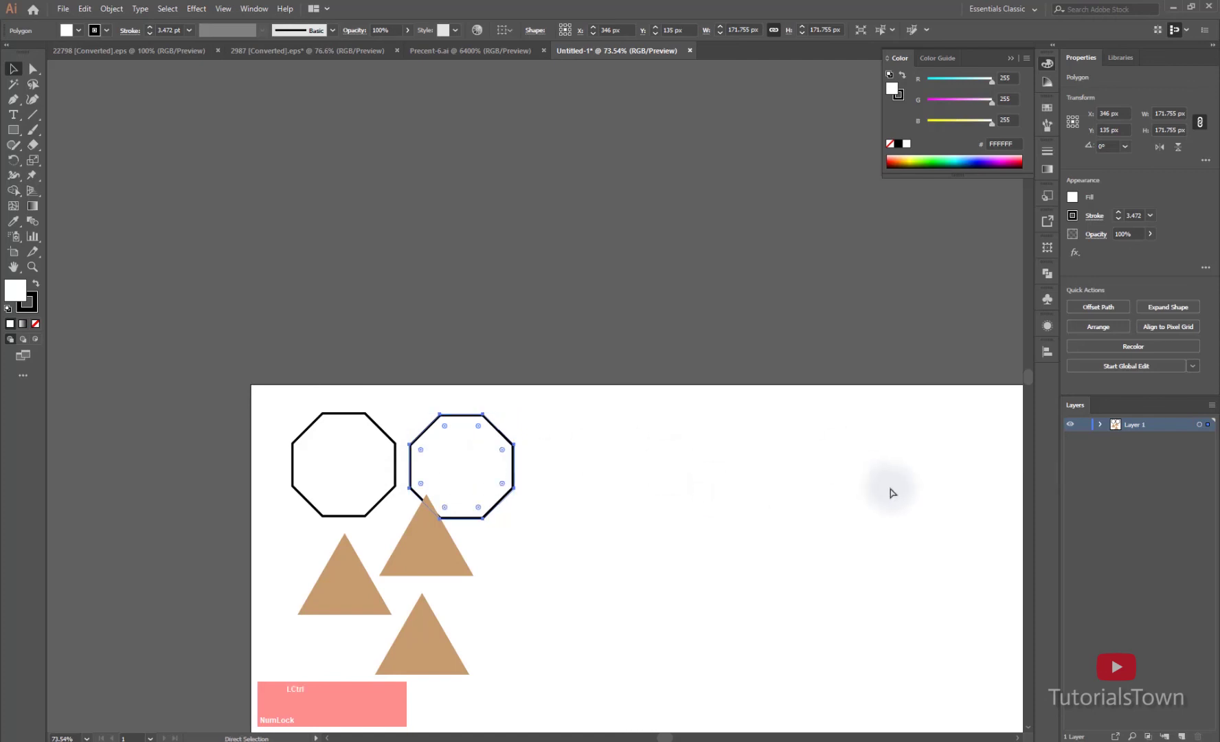
pyautogui.hotkey('ctrl', 'd')
pyautogui.hotkey('ctrl', 'd')
pyautogui.hotkey('ctrl', 'd')
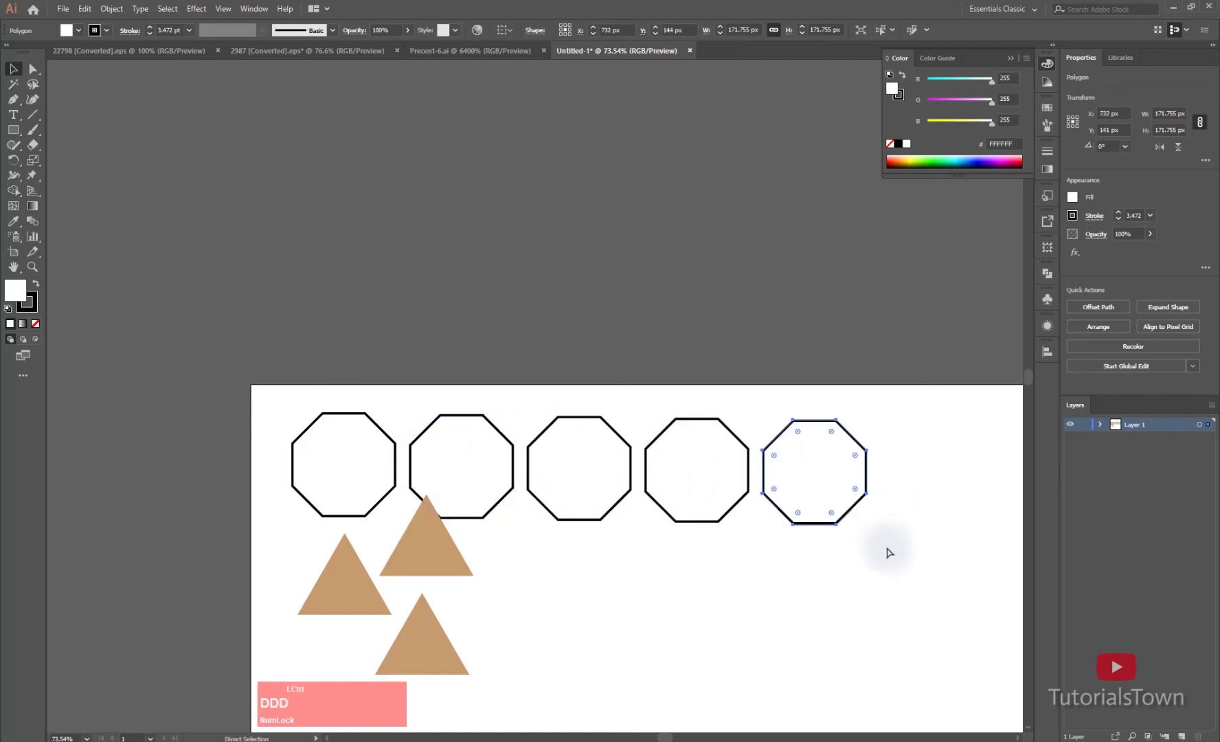
pyautogui.press('ctrl+KP_Subtract')
pyautogui.press('ctrl+KP_Subtract')
pyautogui.hotkey('ctrl', 'd')
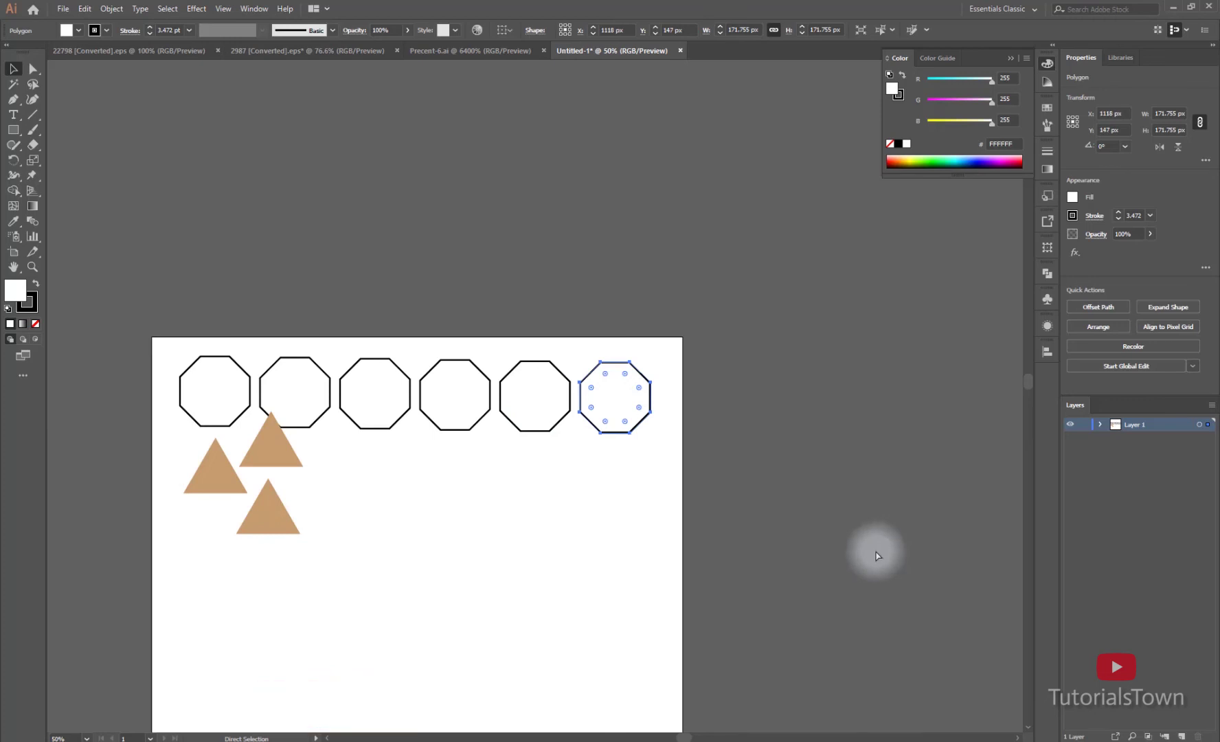
# Undo all the octagon duplications.
pyautogui.hotkey('ctrl', 'z')
pyautogui.hotkey('ctrl', 'z')
pyautogui.hotkey('ctrl', 'z')
pyautogui.hotkey('ctrl', 'z')
pyautogui.hotkey('ctrl', 'z')
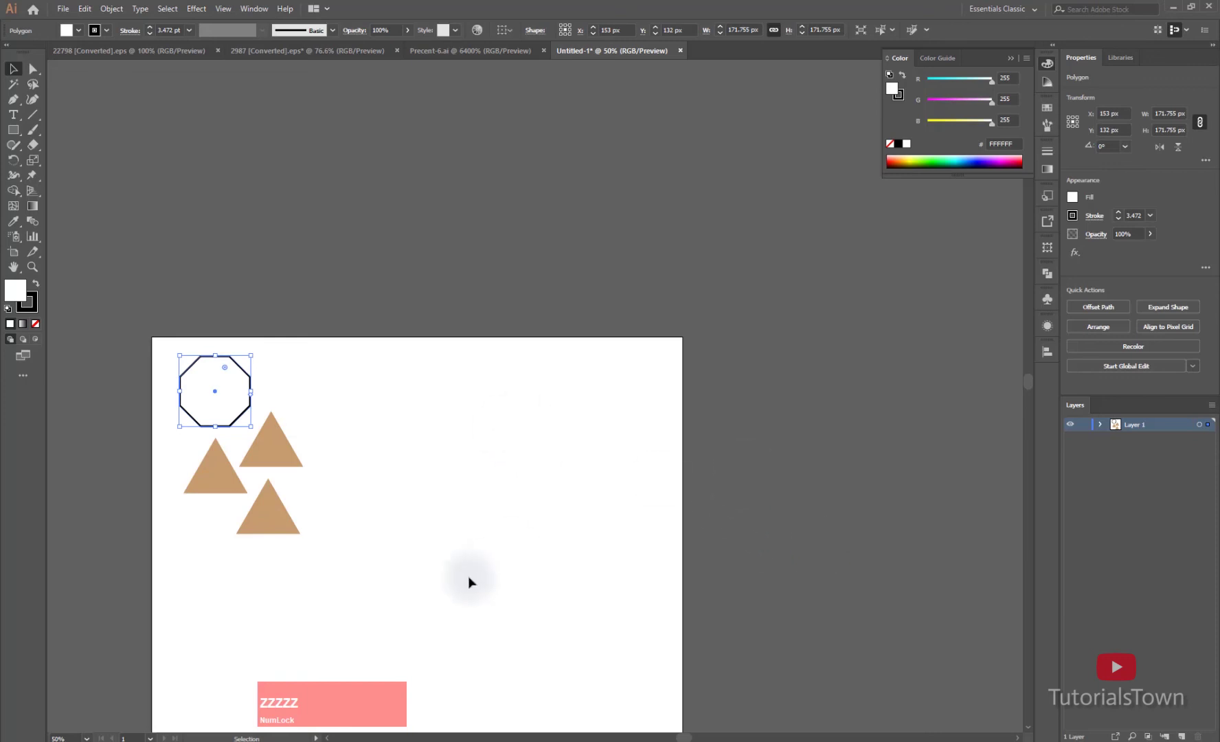
# Delete the two tan triangle copies, keeping the original below the octagon.
pyautogui.moveTo(384, 333); pyautogui.dragTo(642, 559)
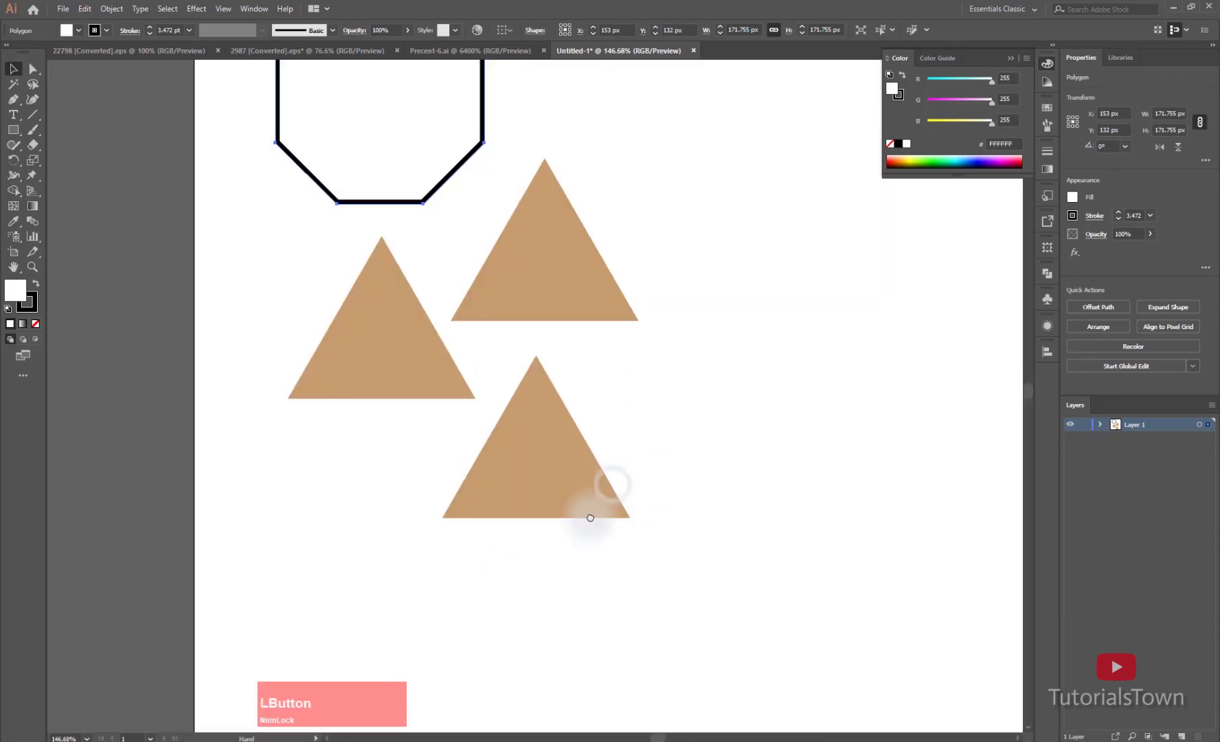
pyautogui.moveTo(590, 517); pyautogui.dragTo(568, 548)
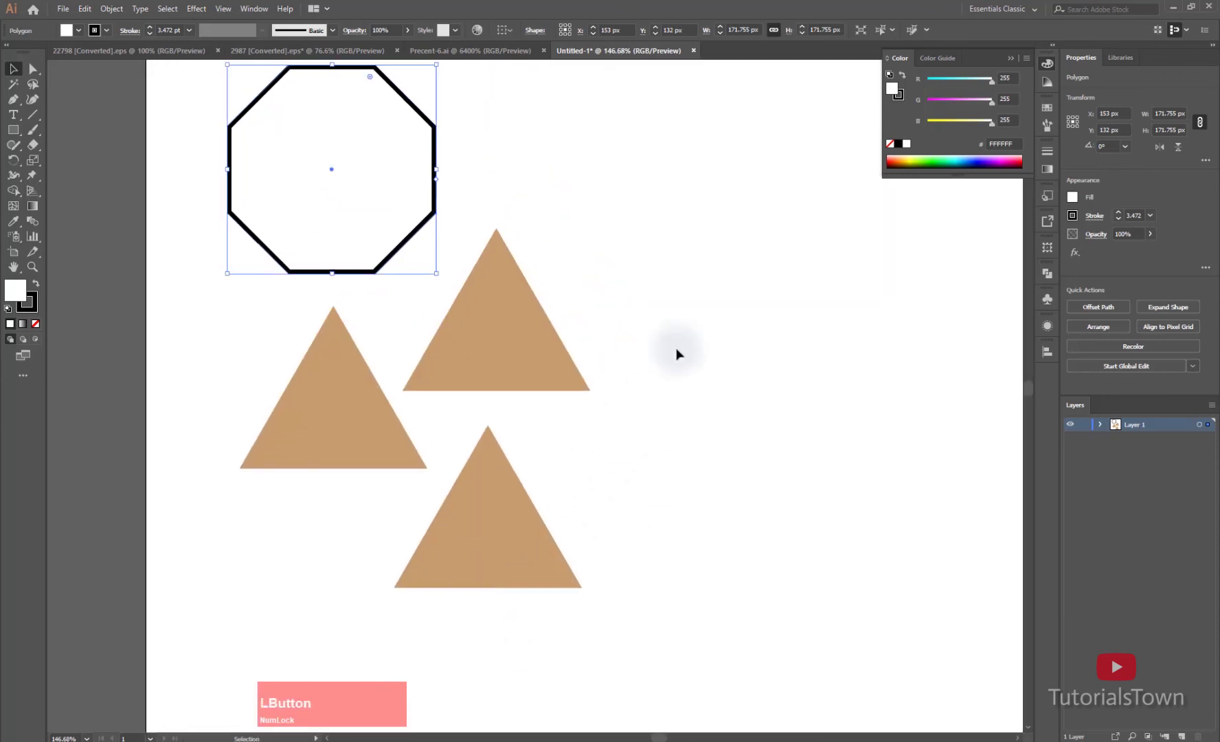
pyautogui.moveTo(675, 365); pyautogui.dragTo(522, 628)
pyautogui.press('Delete')
# Duplicate the tan triangle sideways, placing the copy at about X 319.5, Y 310 px.
pyautogui.click(289, 414)
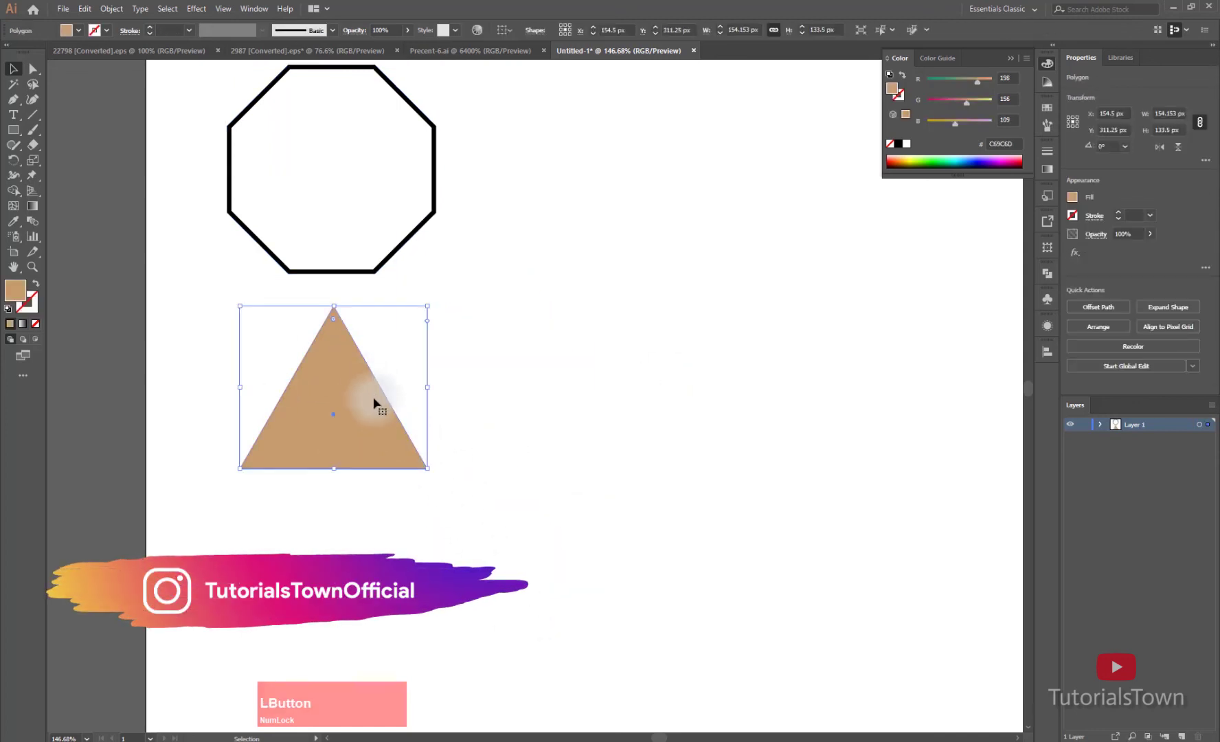
pyautogui.hotkey('ctrl', '-')
pyautogui.hotkey('ctrl', '-')
pyautogui.press('space')
pyautogui.moveTo(742, 454); pyautogui.dragTo(577, 435)
pyautogui.hotkey('ctrl', 'space')
pyautogui.moveTo(281, 204); pyautogui.dragTo(660, 598)
pyautogui.moveTo(539, 481); pyautogui.dragTo(489, 465)
pyautogui.press('space')
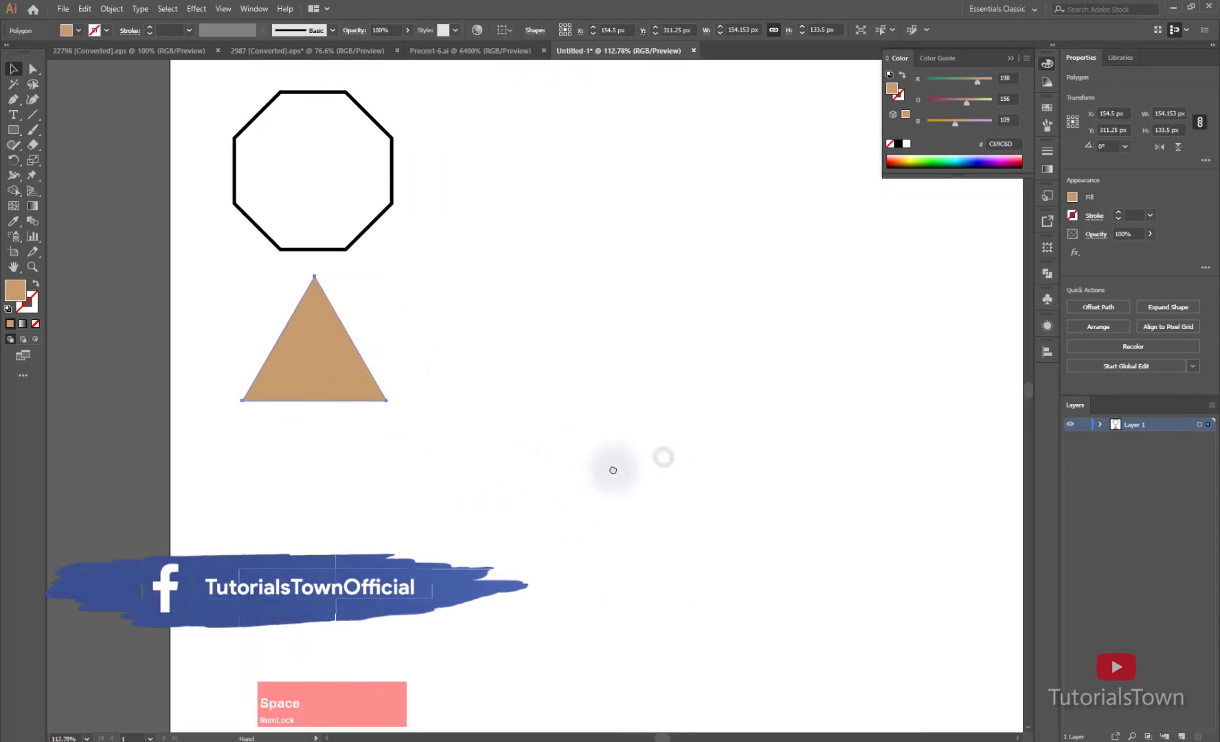
pyautogui.moveTo(660, 457); pyautogui.dragTo(605, 489)
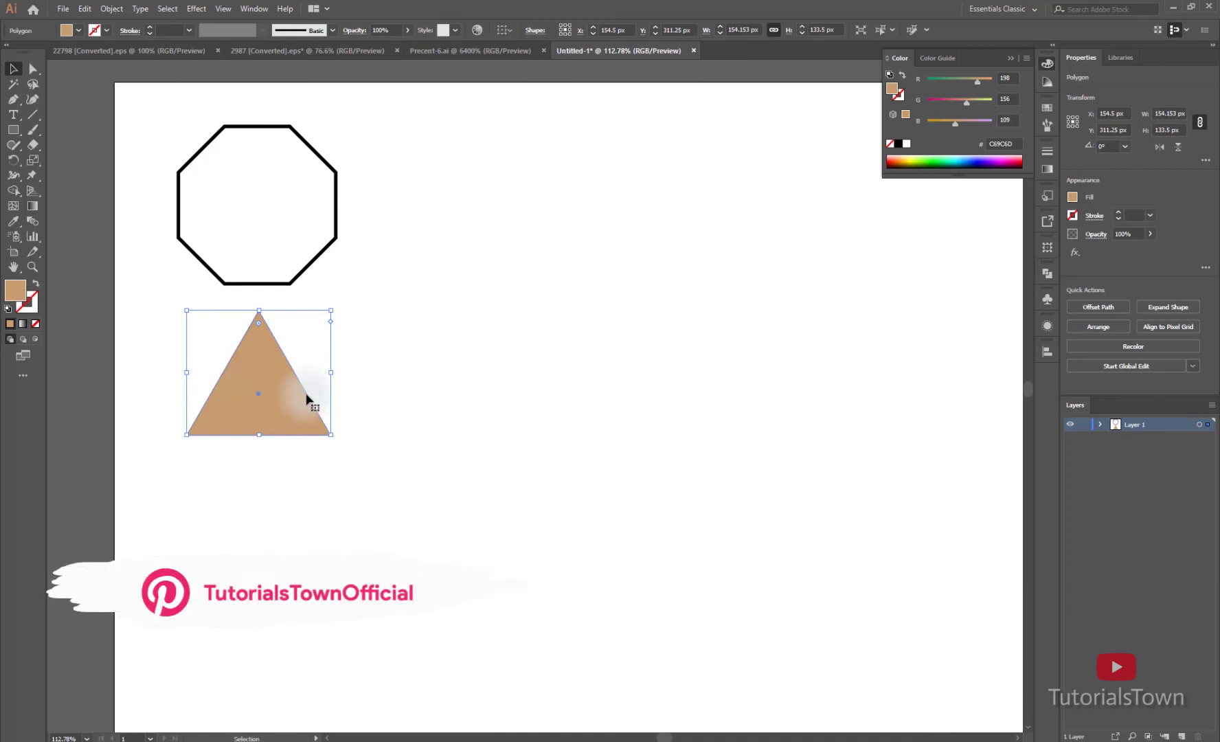
pyautogui.moveTo(251, 414); pyautogui.dragTo(391, 414)
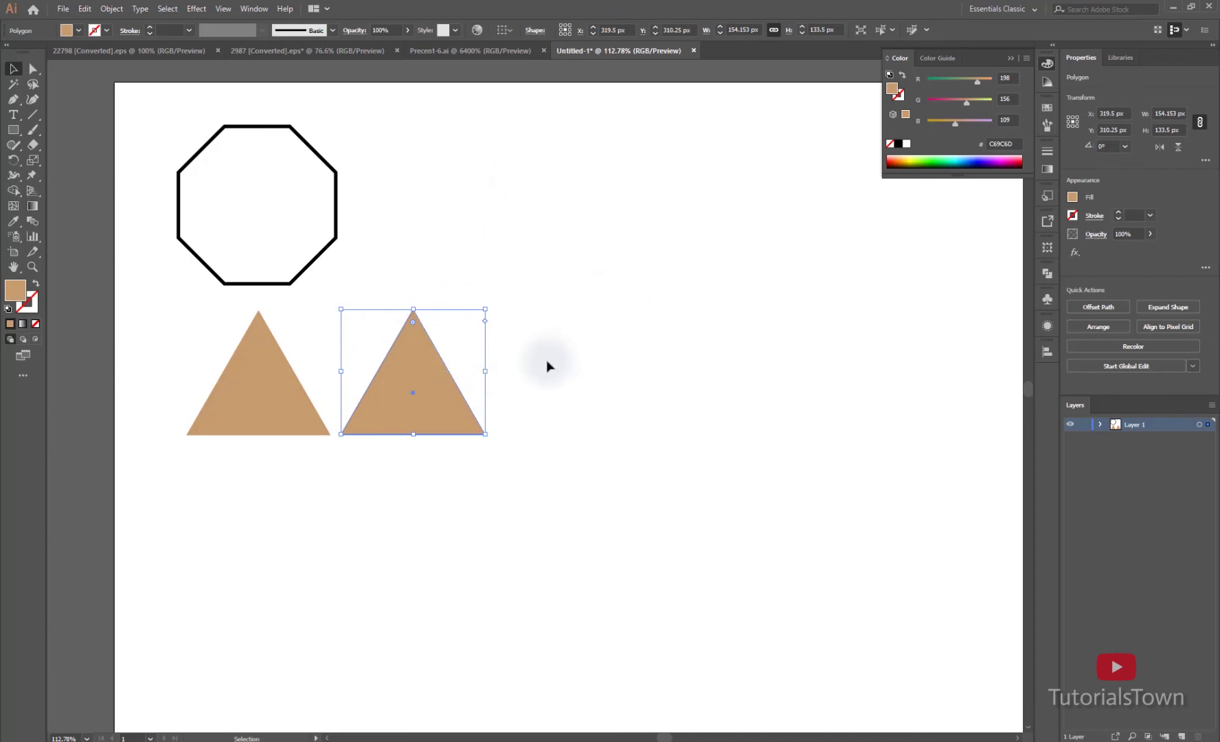
# Repeat the last triangle duplication six times.
pyautogui.hotkey('ctrl', 'd')
pyautogui.hotkey('ctrl', 'd')
pyautogui.hotkey('ctrl', 'd')
pyautogui.hotkey('ctrl', 'd')
pyautogui.hotkey('ctrl', 'd')
pyautogui.hotkey('ctrl', 'd')
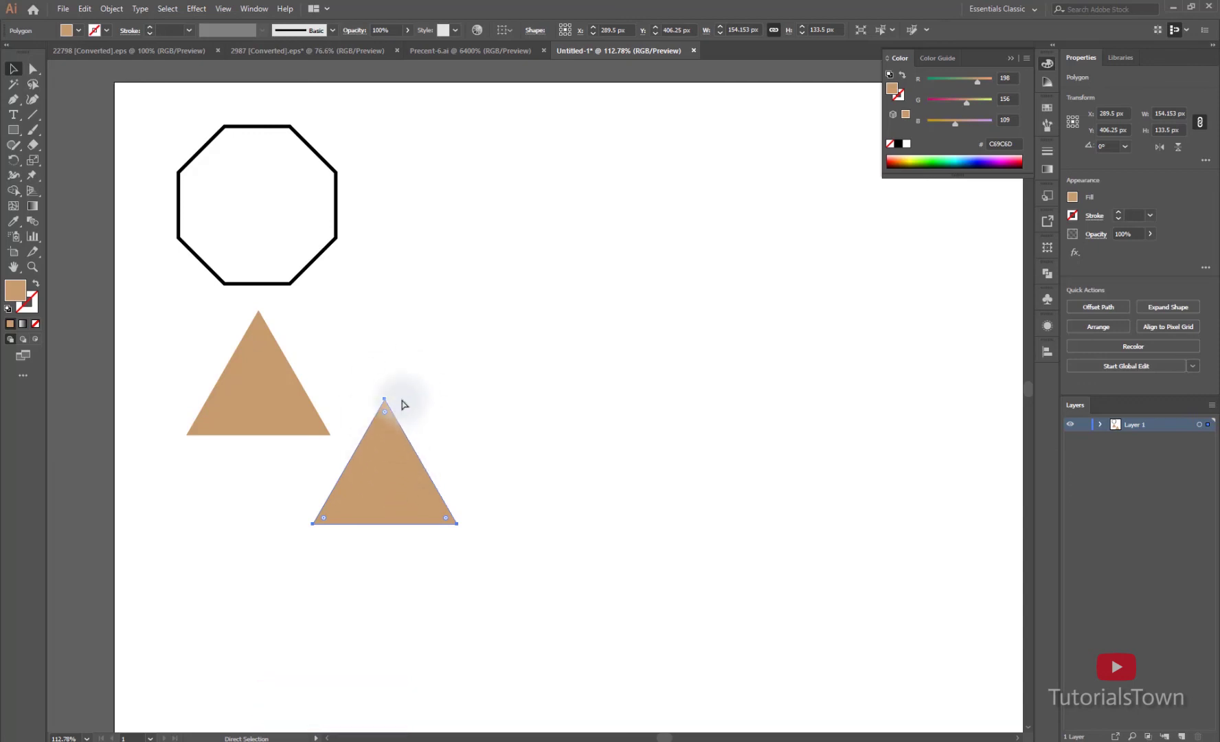
# Undo the repeated triangle duplications.
pyautogui.hotkey('ctrl', 'z')
pyautogui.hotkey('ctrl', 'z')
pyautogui.hotkey('ctrl', 'z')
pyautogui.hotkey('ctrl', 'z')
pyautogui.hotkey('ctrl', 'z')
pyautogui.hotkey('ctrl', 'z')
pyautogui.hotkey('ctrl', 'z')
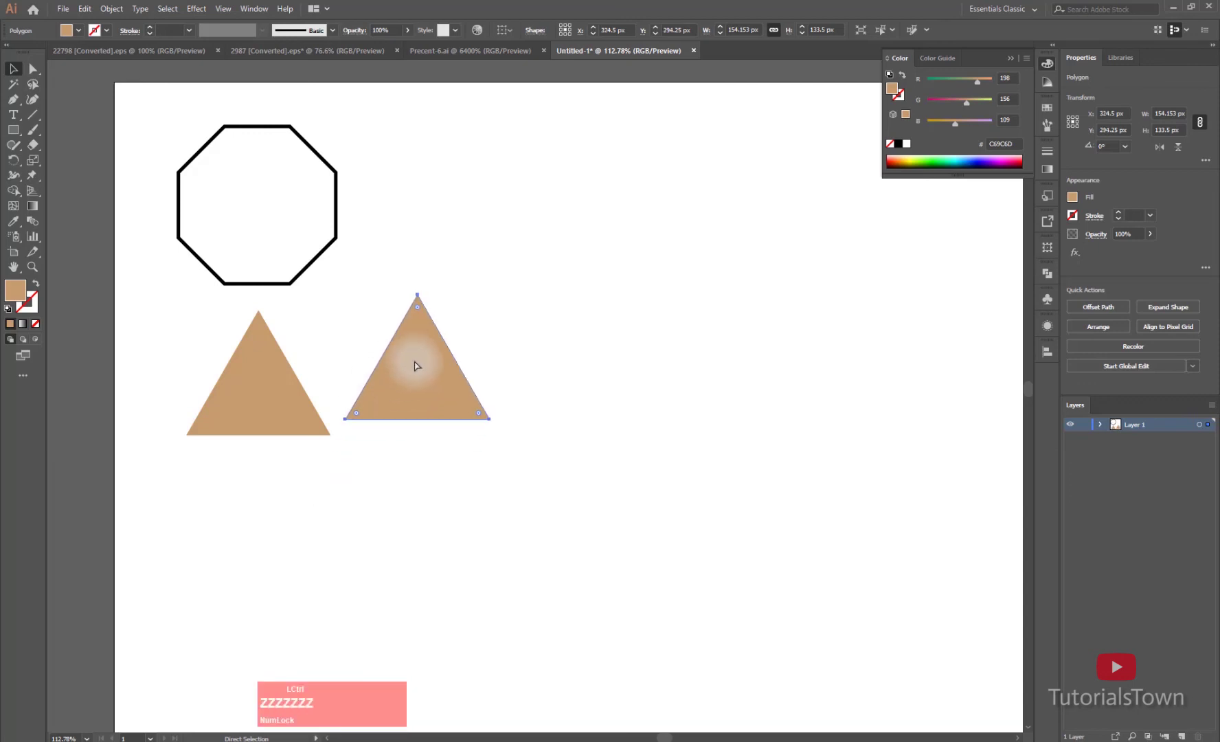
# Move the tan triangle copy downward, repeat the move four times to about Y 379.25 px, and delete the copy.
pyautogui.moveTo(392, 413); pyautogui.dragTo(390, 424)
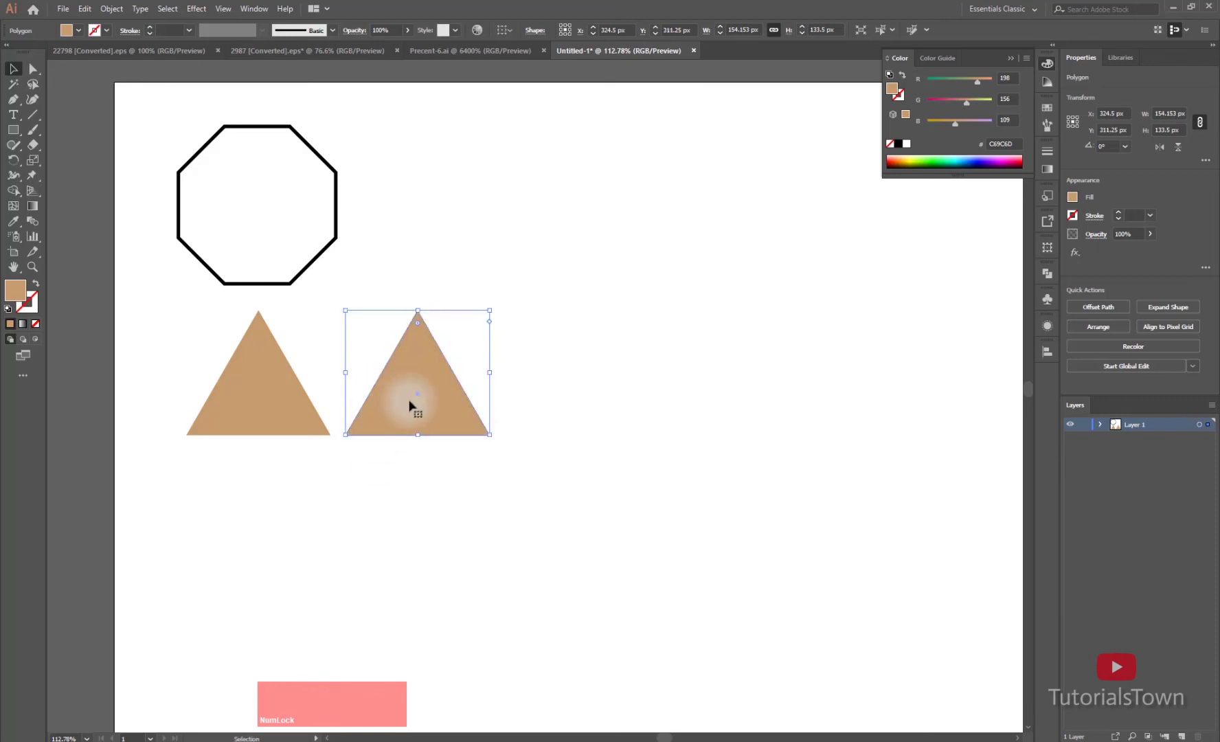
pyautogui.press('ctrl')
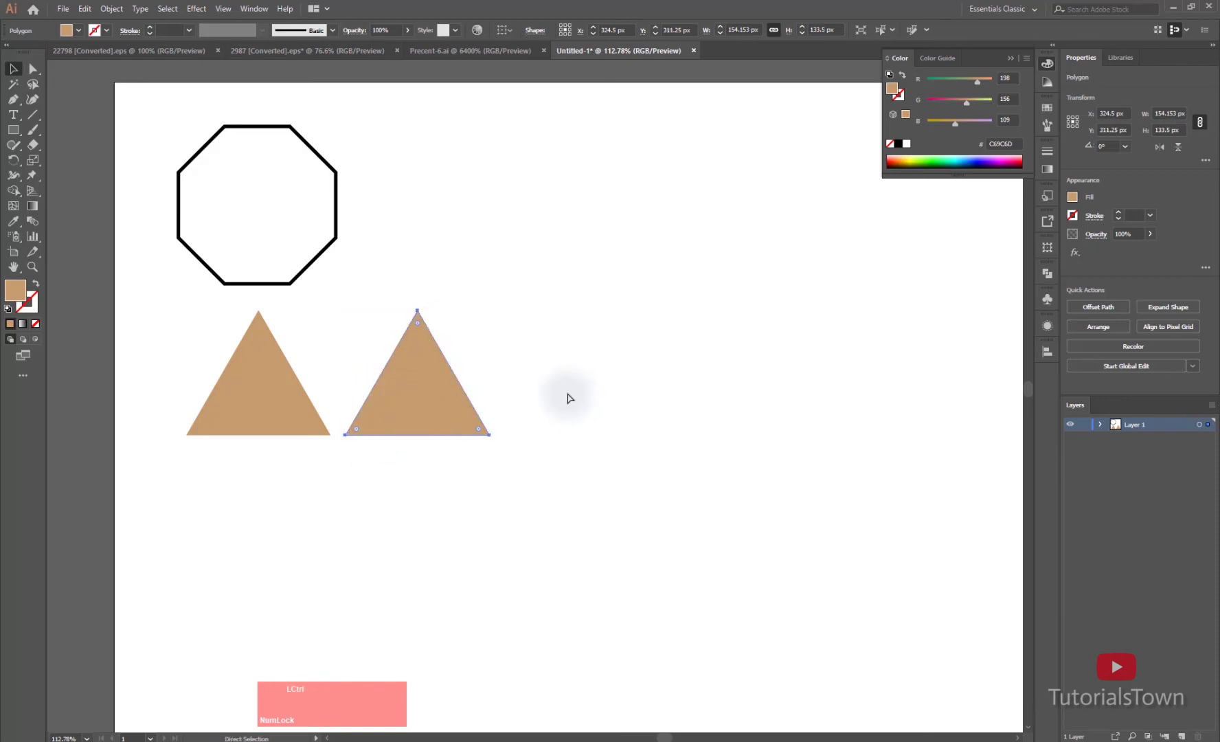
pyautogui.press('Down')
pyautogui.press('Down')
pyautogui.press('Down')
pyautogui.press('Down')
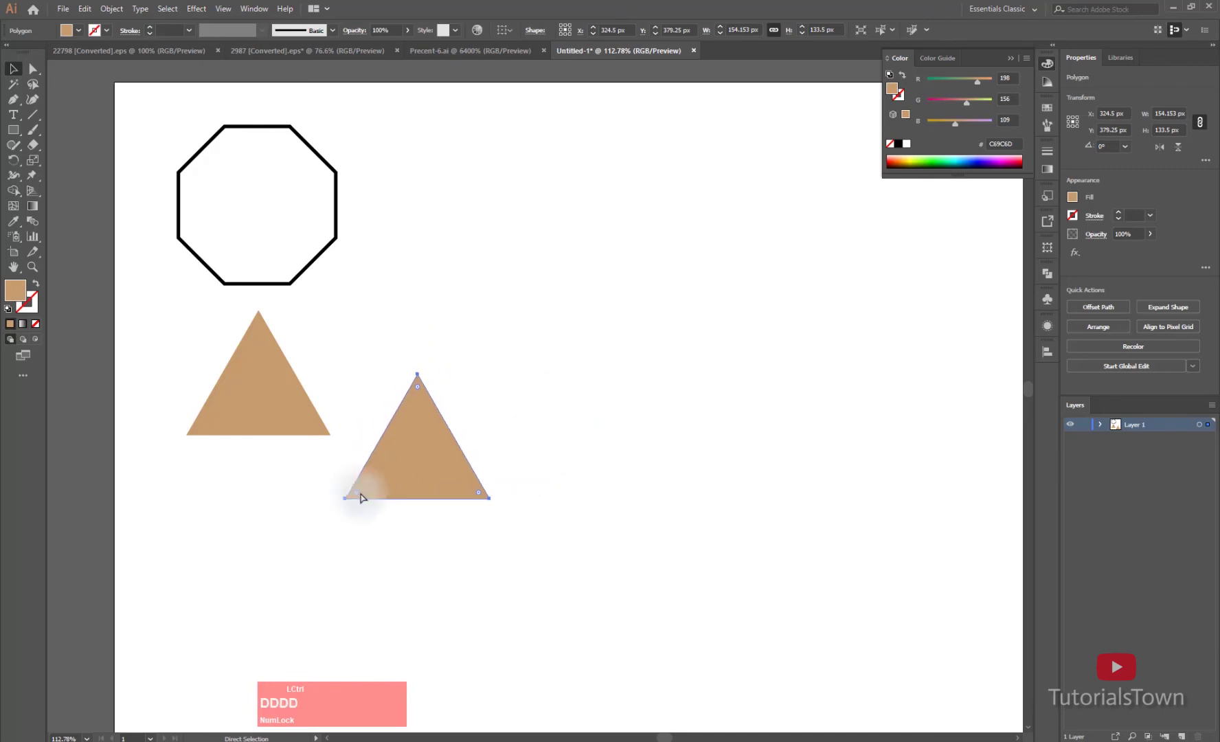
pyautogui.press('Delete')
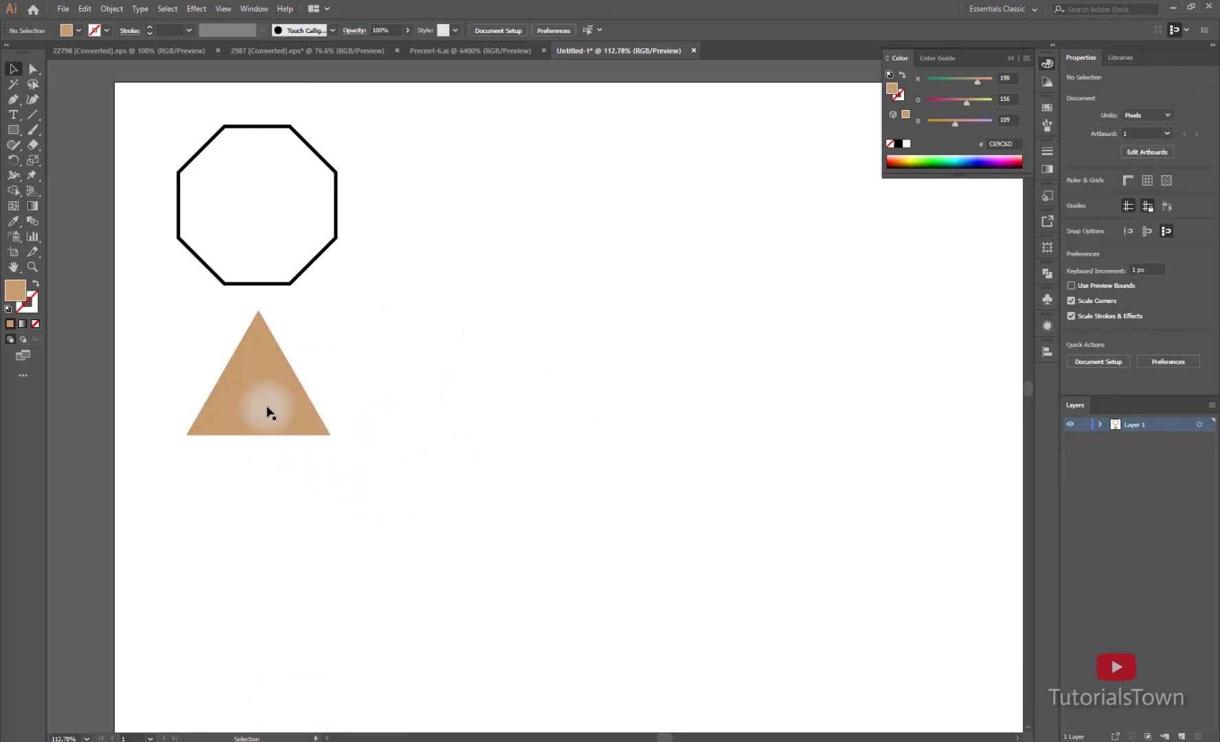
pyautogui.press('alt')
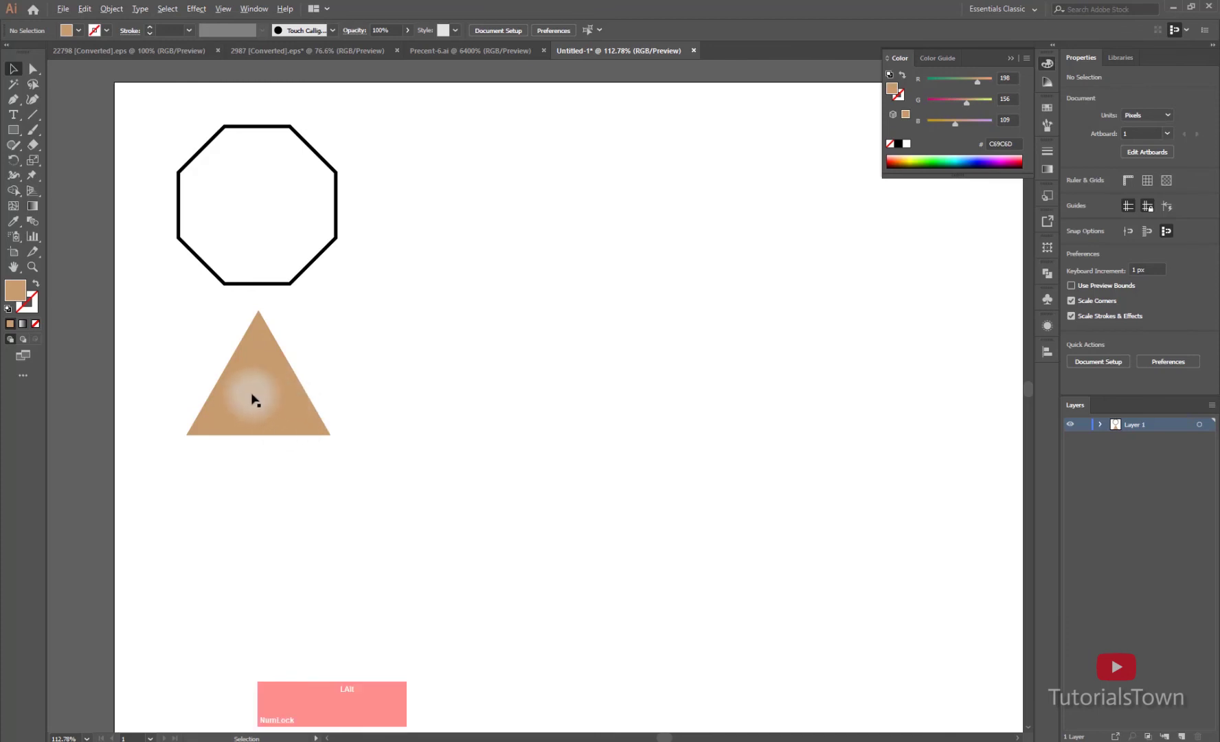
pyautogui.moveTo(250, 404); pyautogui.dragTo(400, 376)
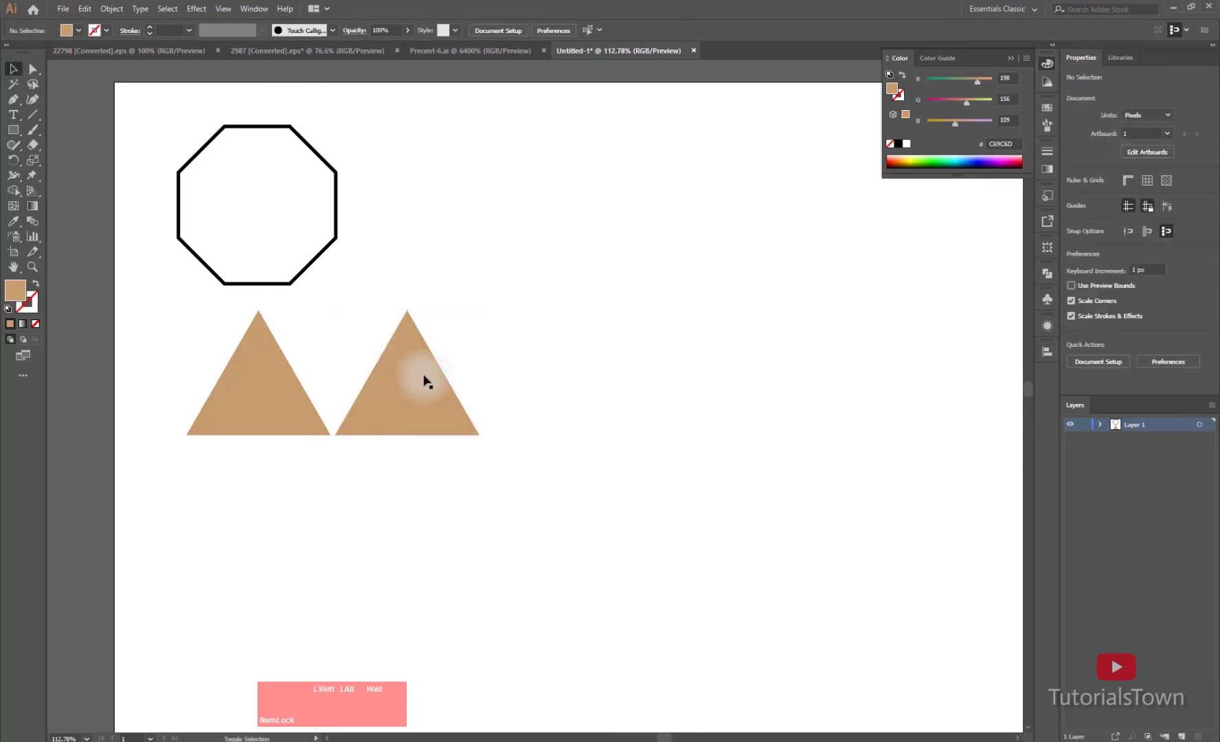
pyautogui.click(418, 391)
pyautogui.press('Delete')
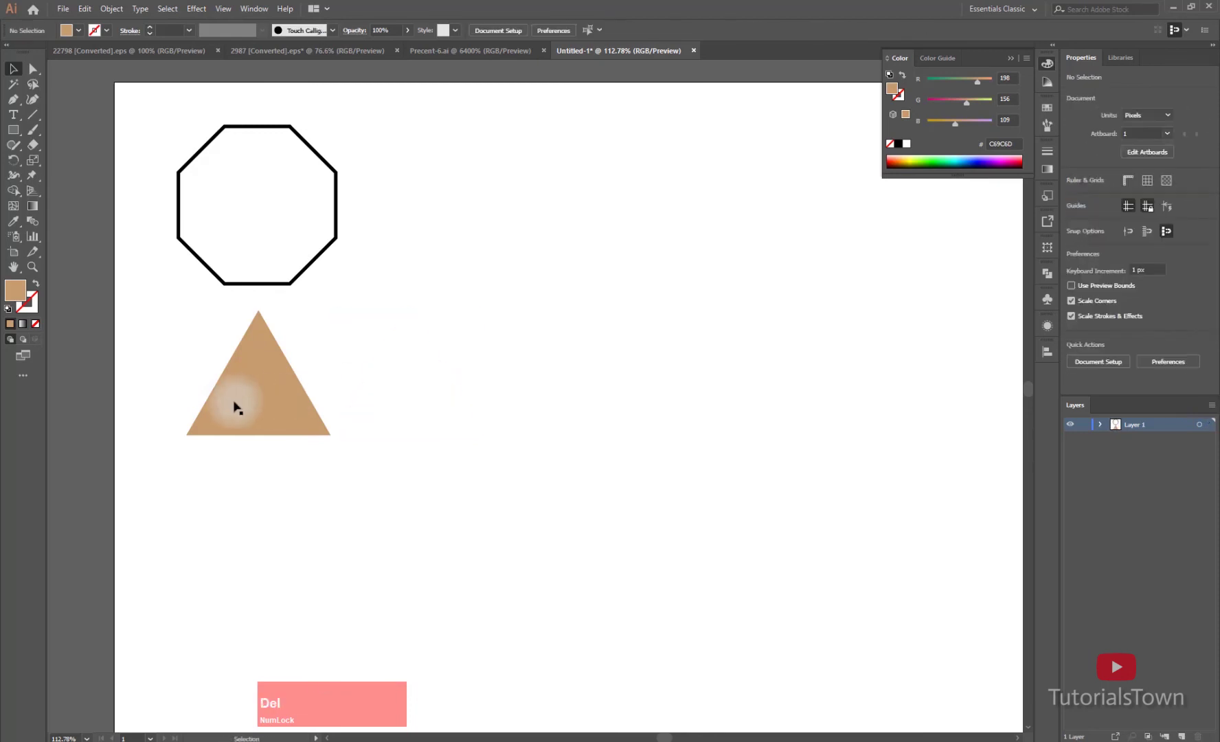
# Duplicate the tan triangle sideways to about X 316.5 px and repeat the duplication five times to form a row across the artboard.
pyautogui.click(242, 412)
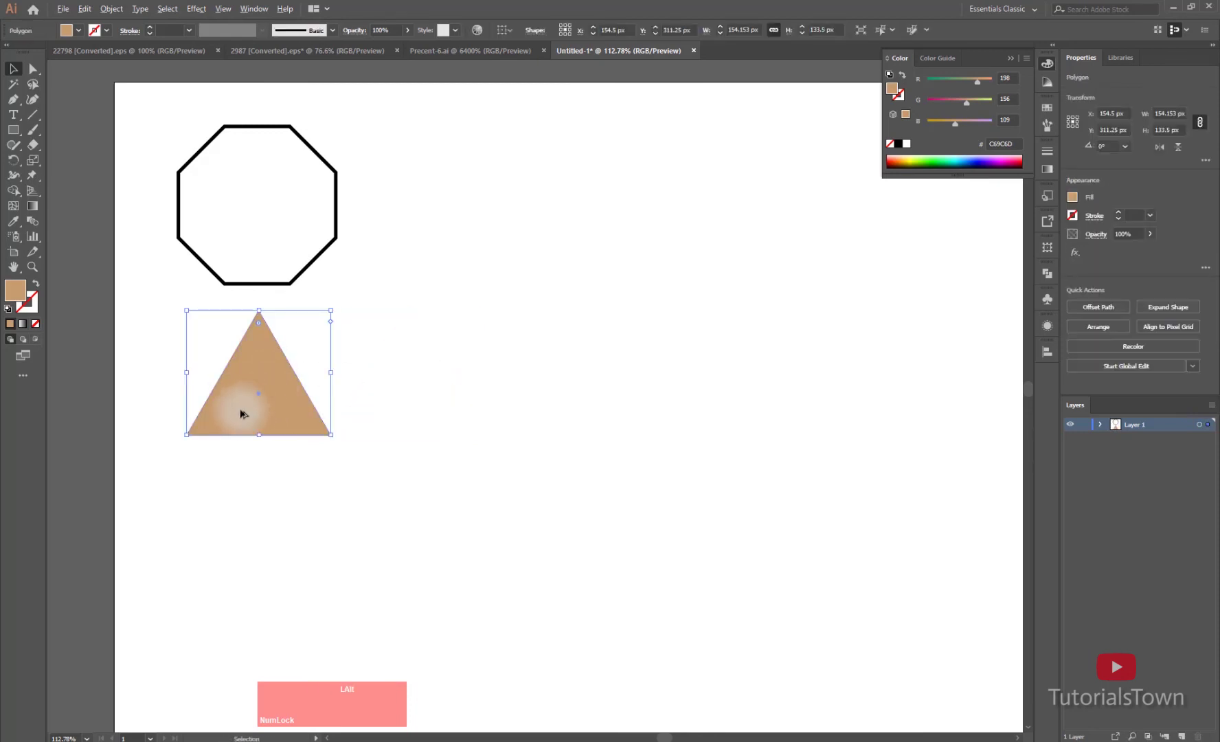
pyautogui.moveTo(242, 413); pyautogui.dragTo(393, 410)
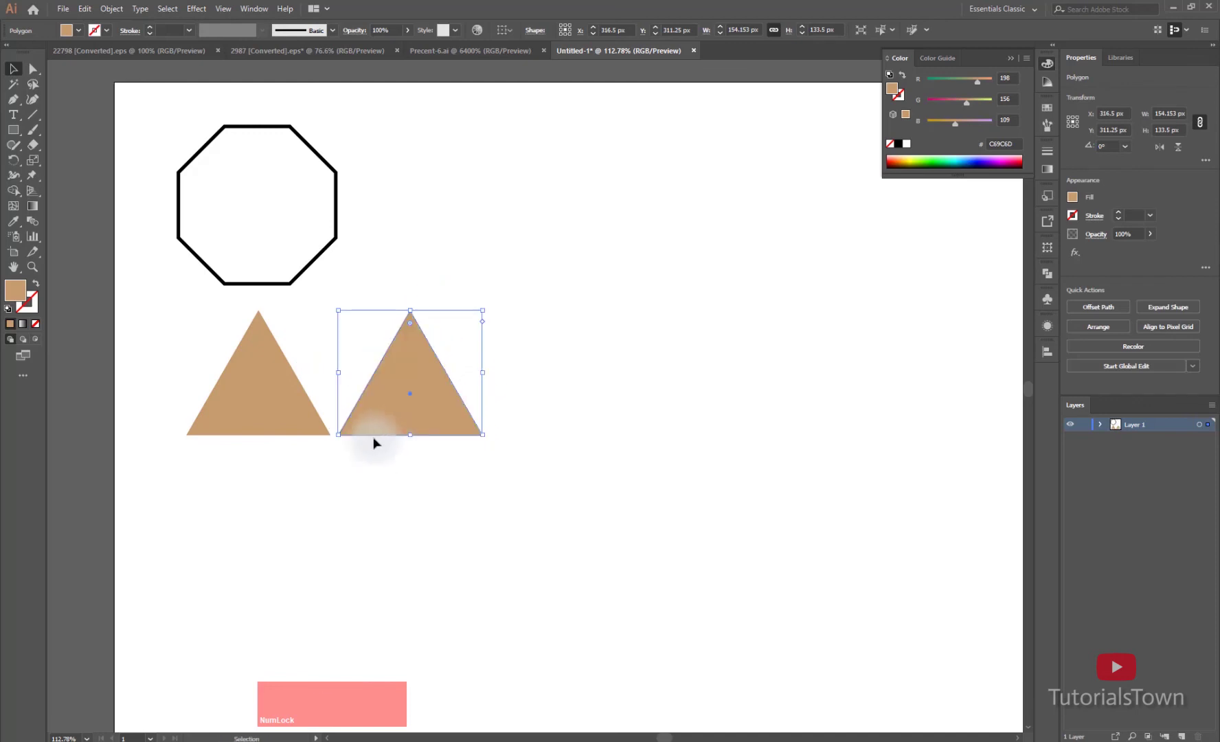
pyautogui.press('ctrl+KP_Subtract')
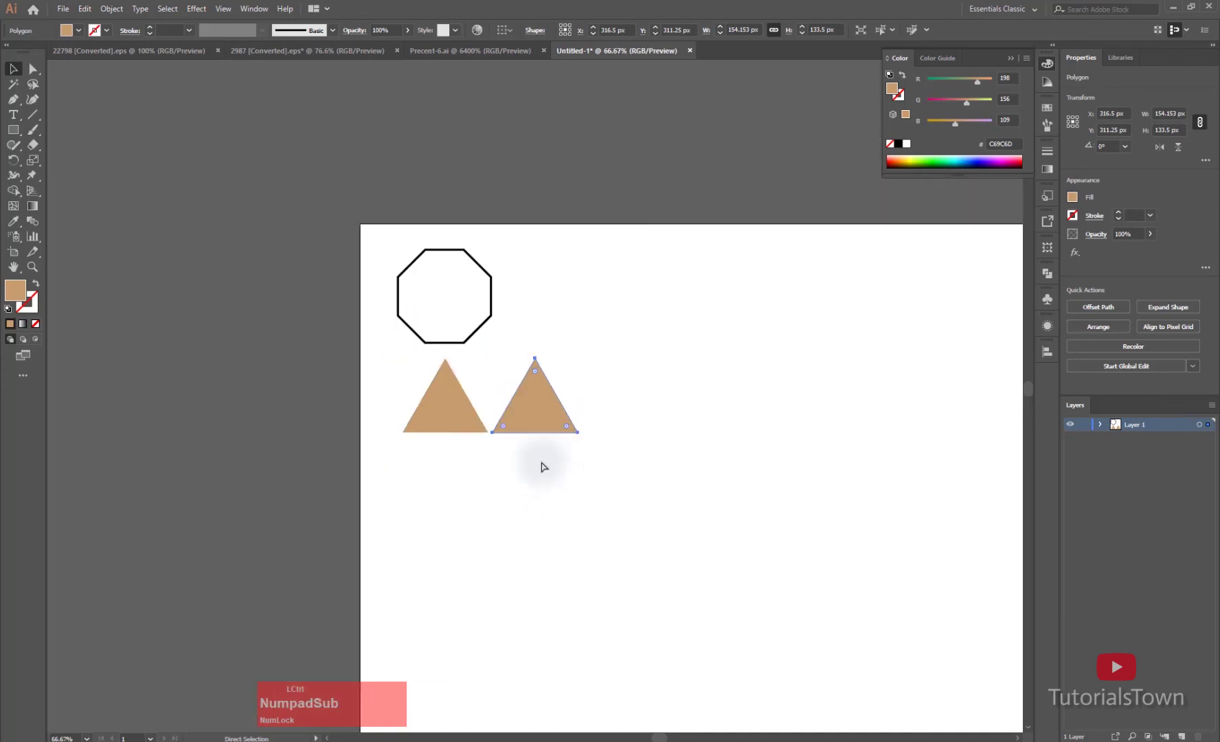
pyautogui.press('ctrl+KP_Subtract')
pyautogui.hotkey('ctrl', 'd')
pyautogui.hotkey('ctrl', 'd')
pyautogui.hotkey('ctrl', 'd')
pyautogui.hotkey('ctrl', 'd')
pyautogui.hotkey('ctrl', 'd')
pyautogui.hotkey('ctrl', 'd')
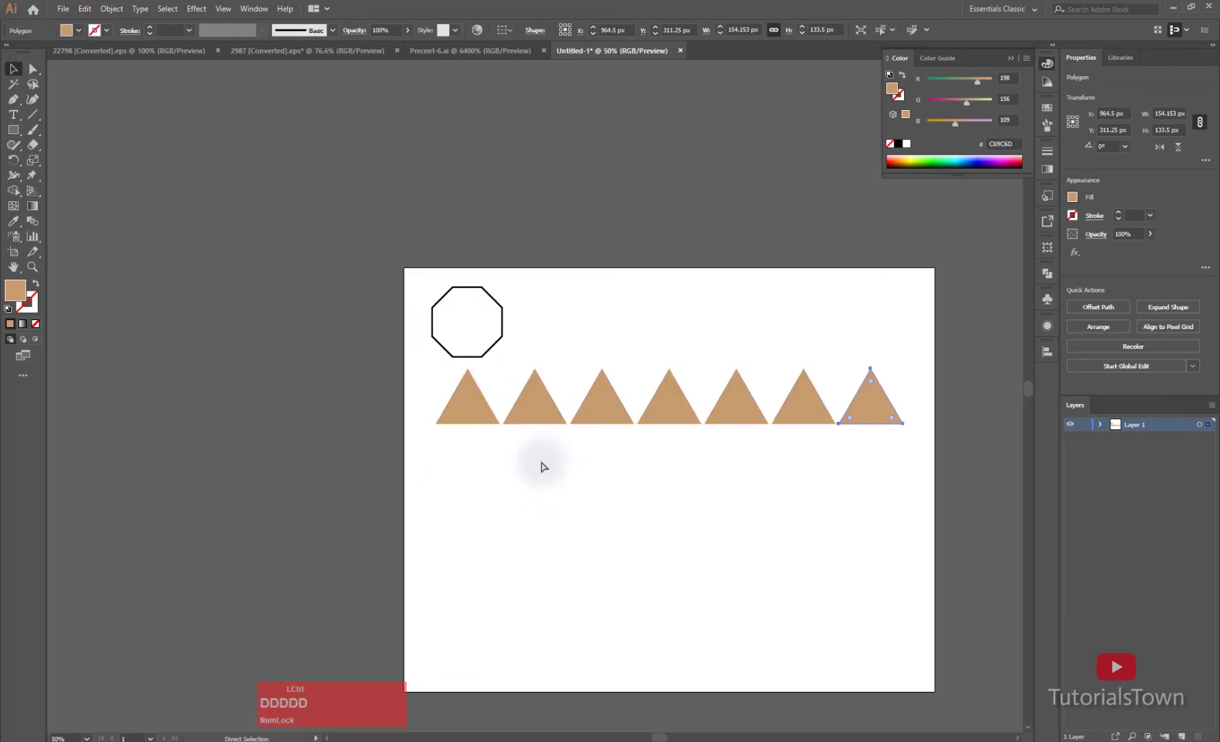
# Move the octagon above the artboard and duplicate the seven-triangle row straight down, placing the copy at about Y 480.25 px.
pyautogui.moveTo(482, 325); pyautogui.dragTo(453, 220)
pyautogui.moveTo(915, 344); pyautogui.dragTo(446, 473)
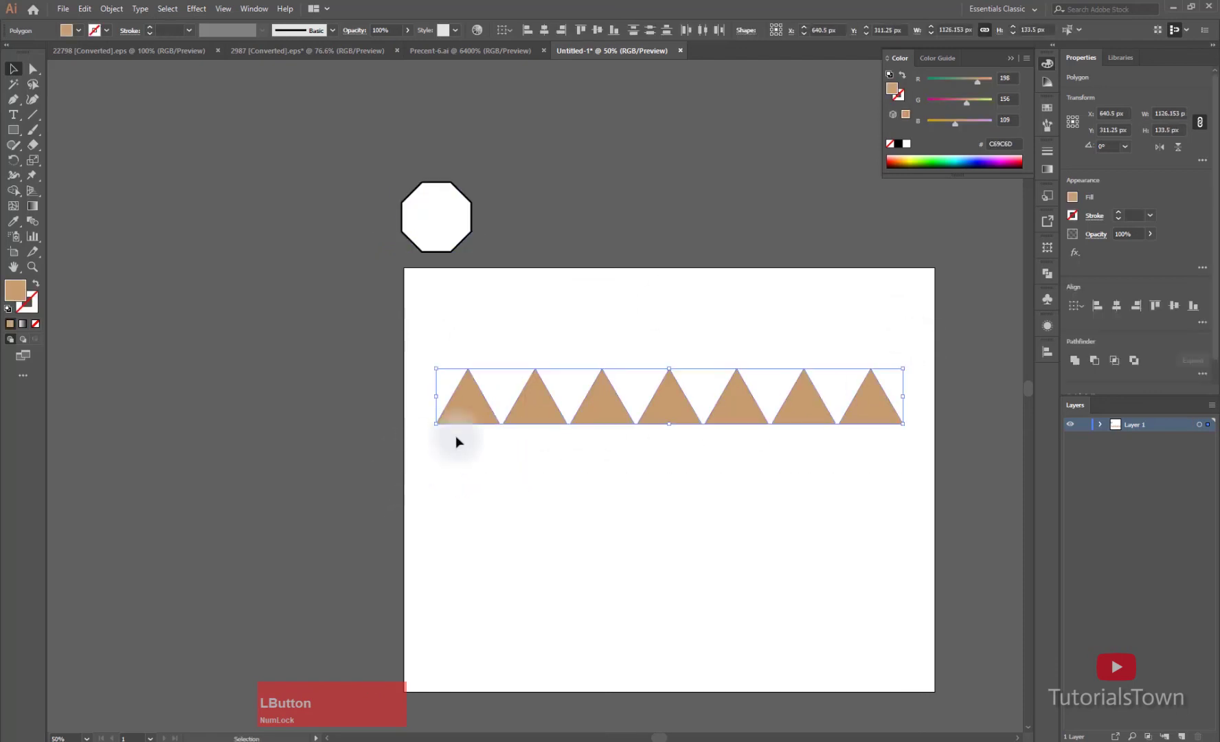
pyautogui.moveTo(905, 339); pyautogui.dragTo(485, 449)
pyautogui.moveTo(526, 408); pyautogui.dragTo(520, 480)
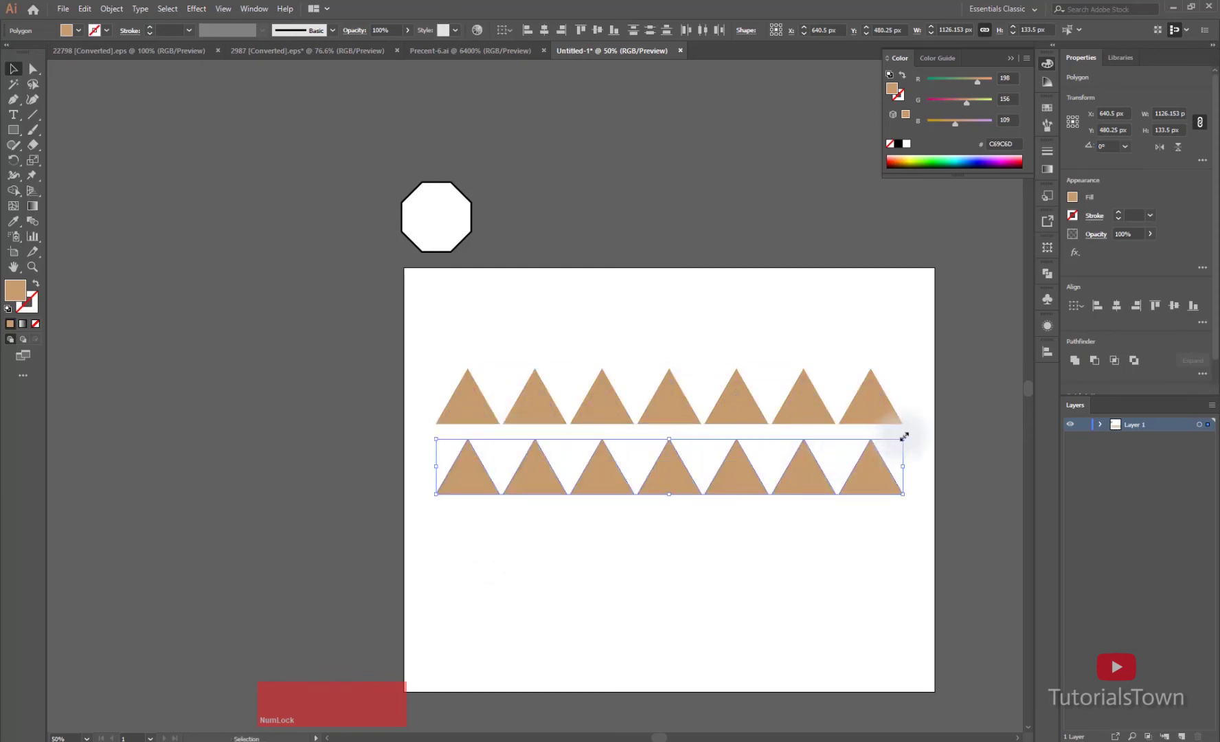
# Rotate the lower triangle row 180° against the upper row's base and flatten it to about 53.5 px high.
pyautogui.moveTo(909, 434); pyautogui.dragTo(585, 511)
pyautogui.moveTo(599, 464); pyautogui.dragTo(598, 446)
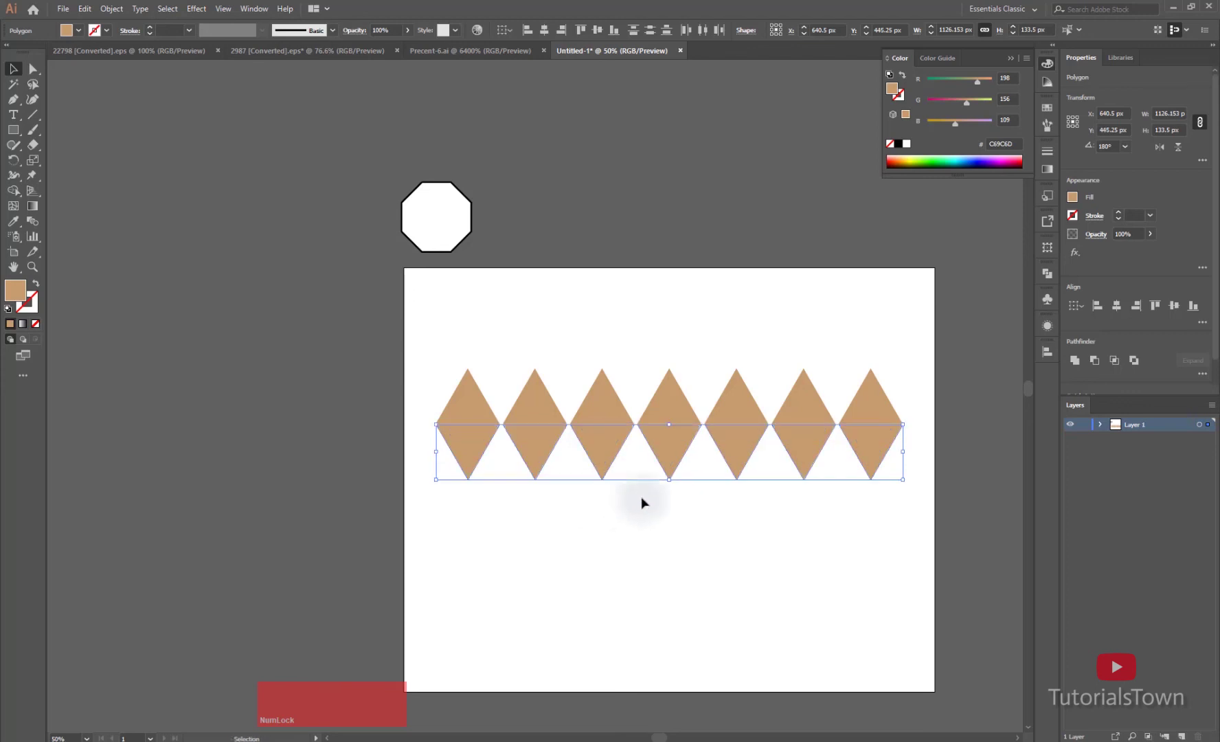
pyautogui.moveTo(664, 477); pyautogui.dragTo(668, 446)
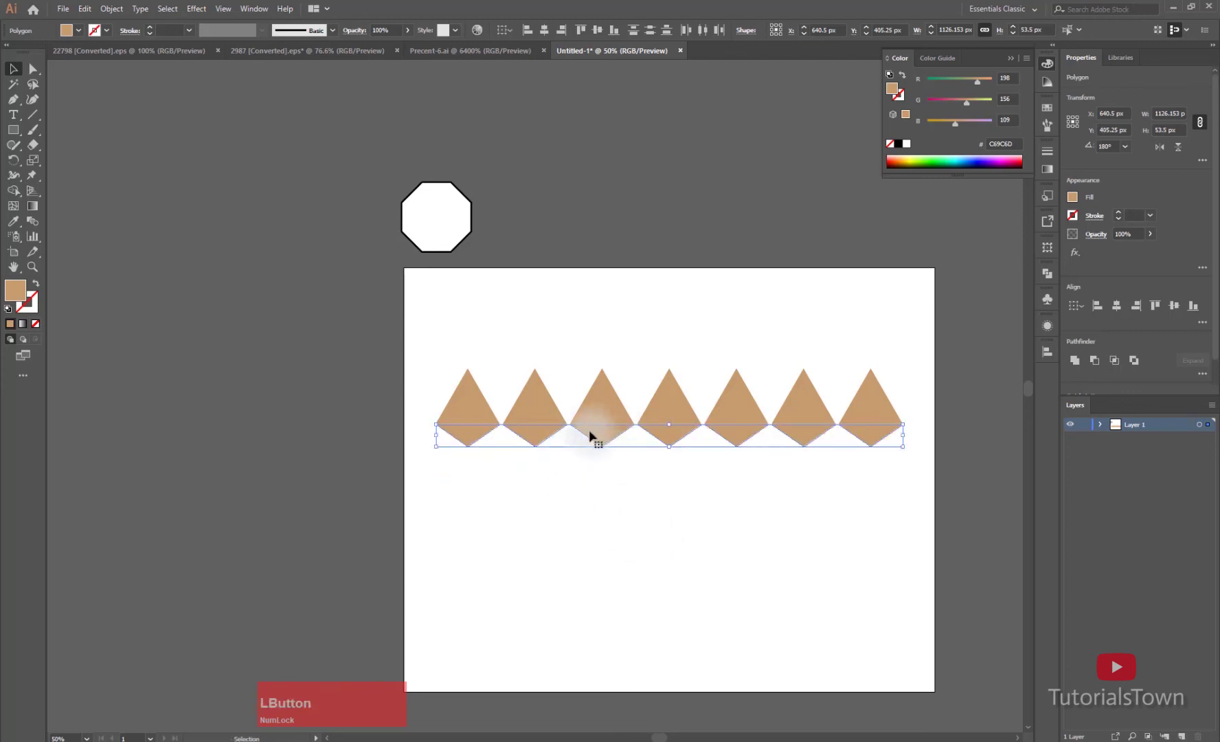
# Fill the inverted lower triangles with the brown swatch 8C6239 and deselect them.
pyautogui.click(78, 32)
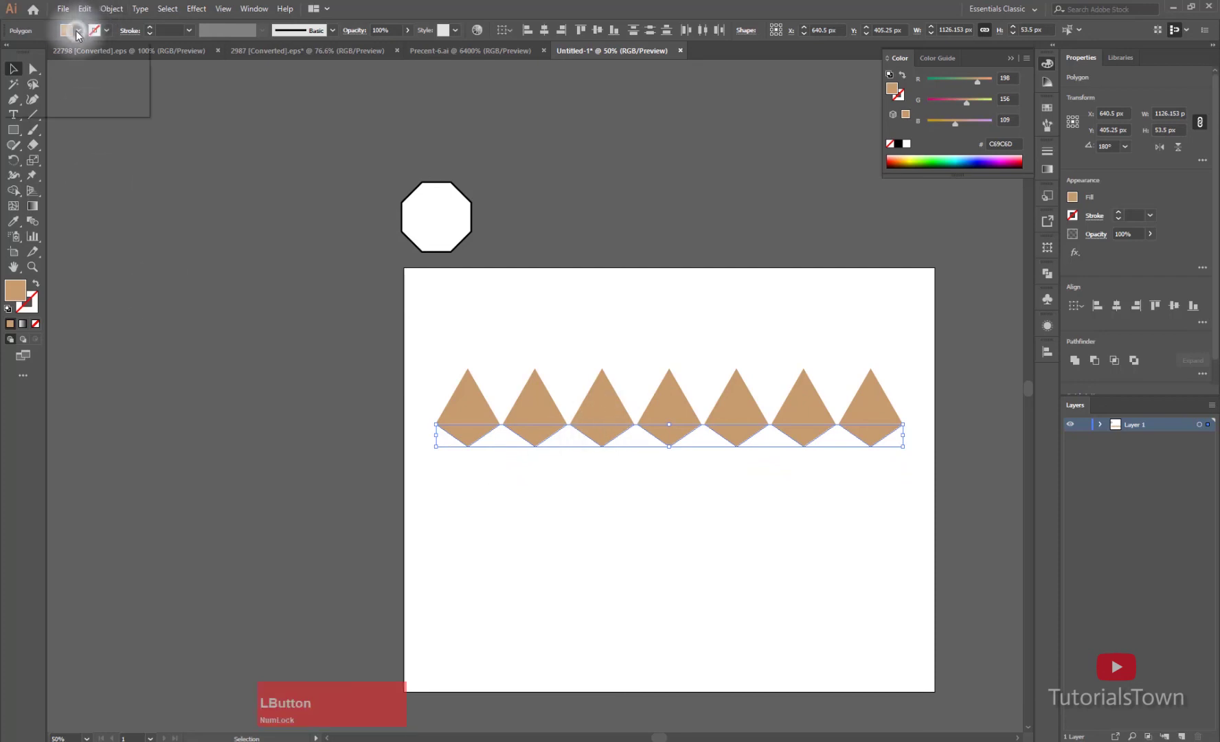
pyautogui.click(96, 70)
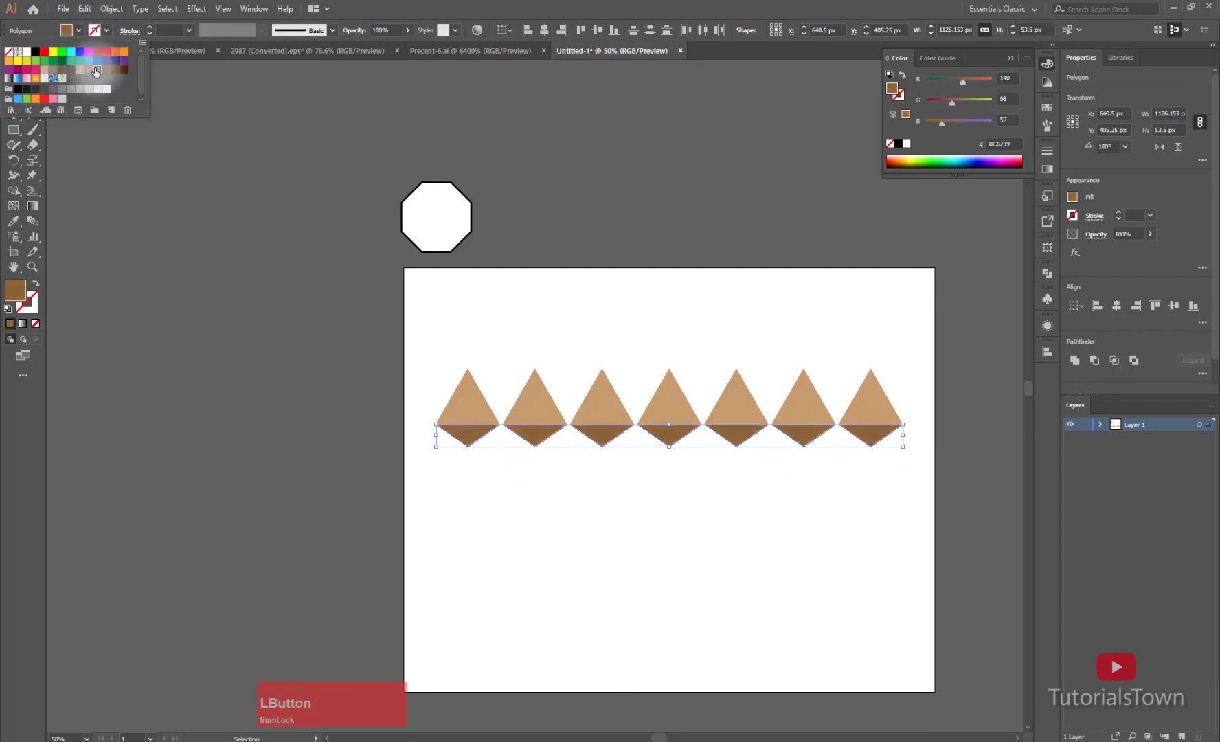
pyautogui.click(618, 661)
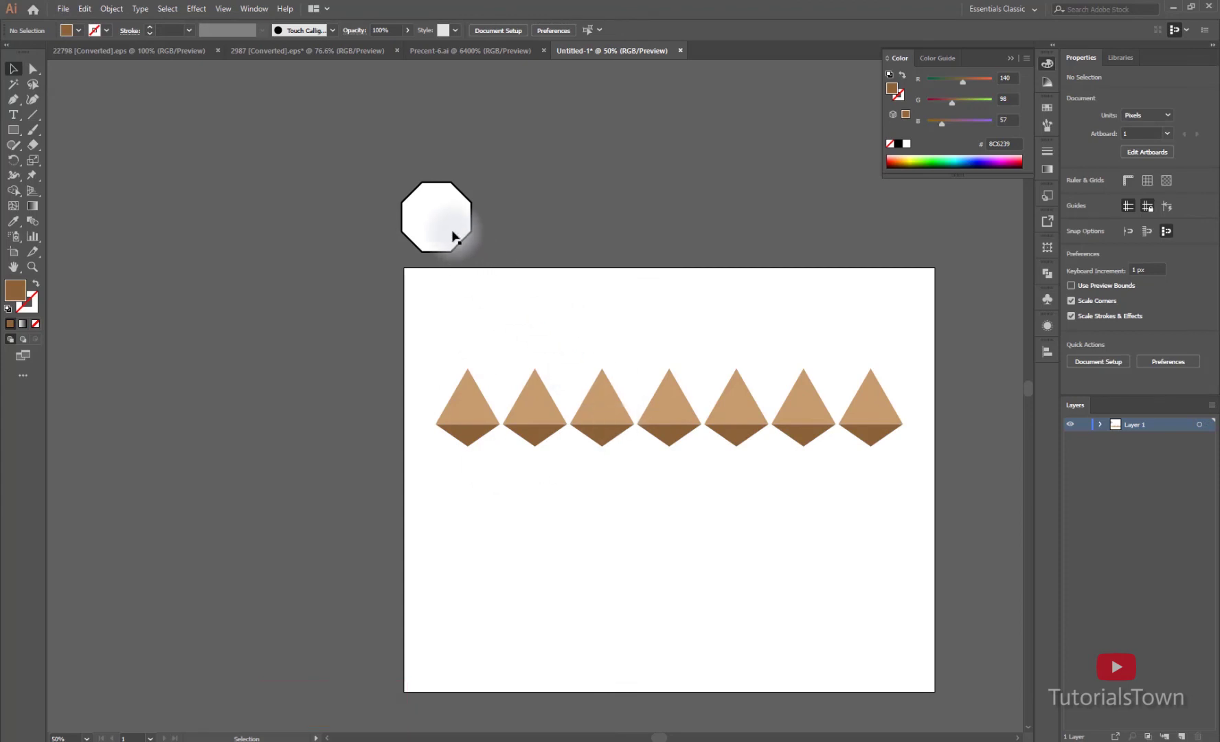
# Scale the octagon down to about 80.9 px wide and move it between the first two triangle peaks.
pyautogui.click(422, 207)
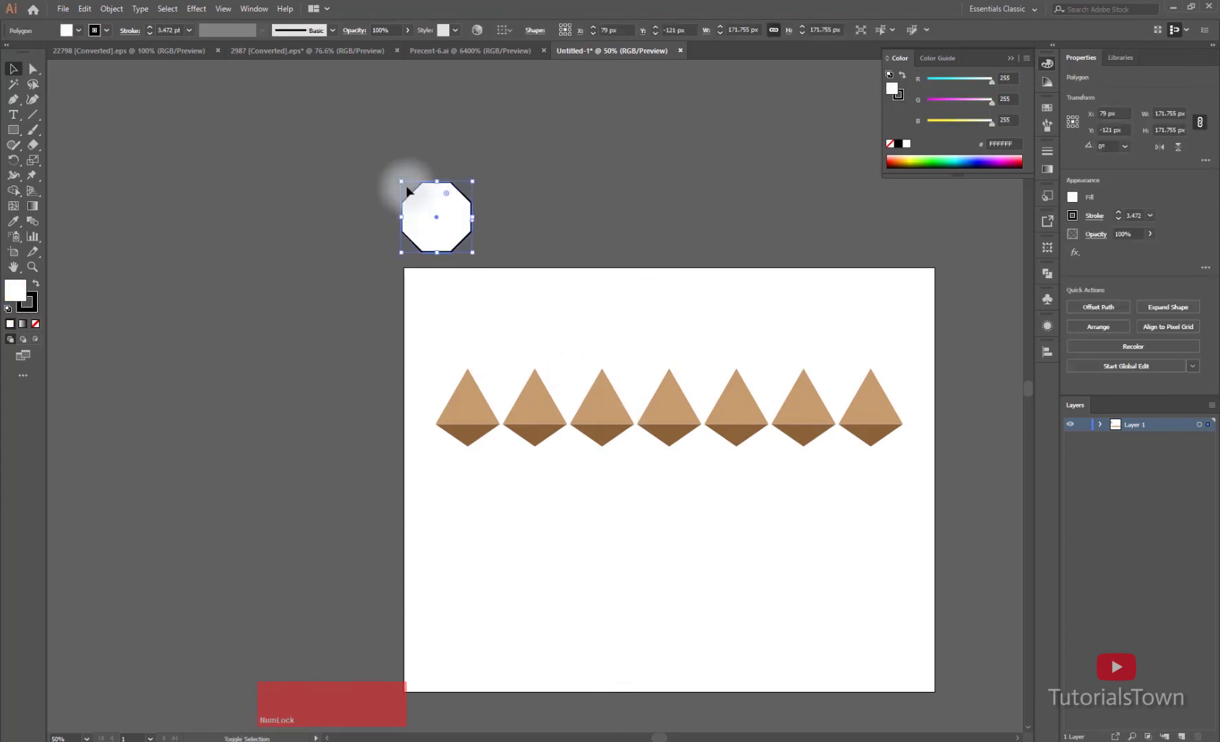
pyautogui.moveTo(403, 180); pyautogui.dragTo(438, 219)
pyautogui.moveTo(454, 236); pyautogui.dragTo(502, 372)
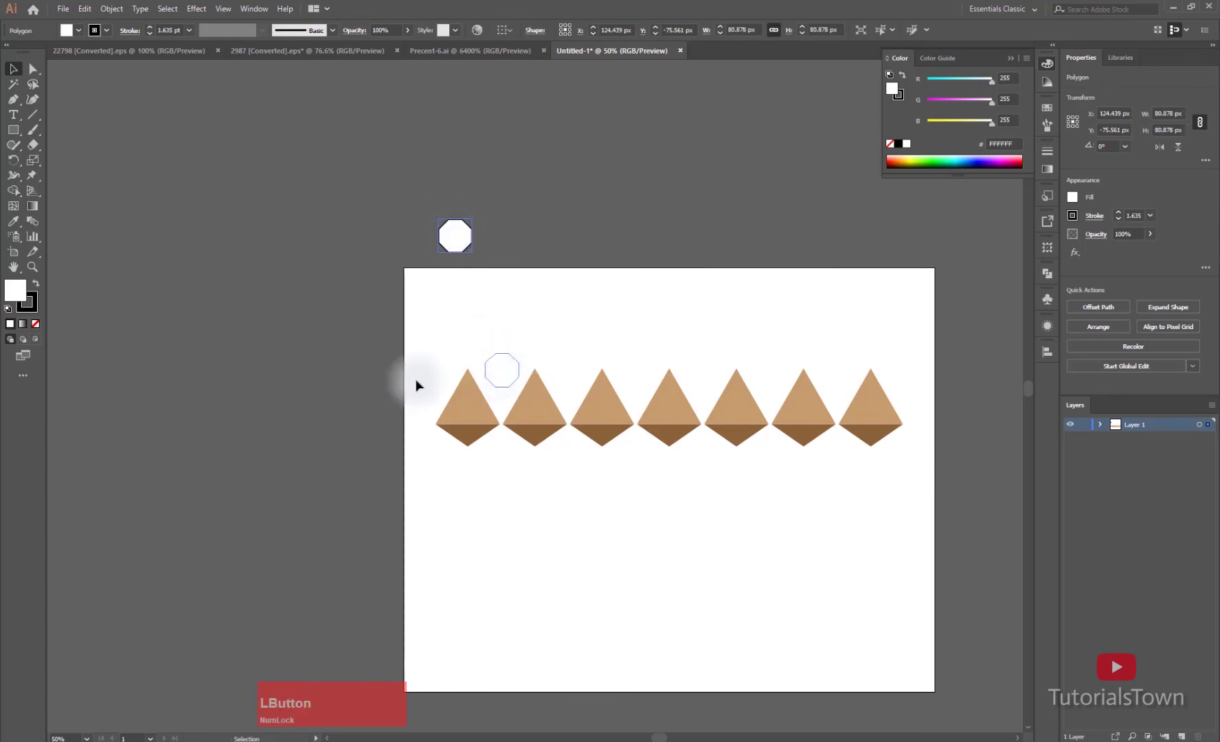
# Give the small octagon a yellow FCEE21 fill and an orange stroke.
pyautogui.click(79, 30)
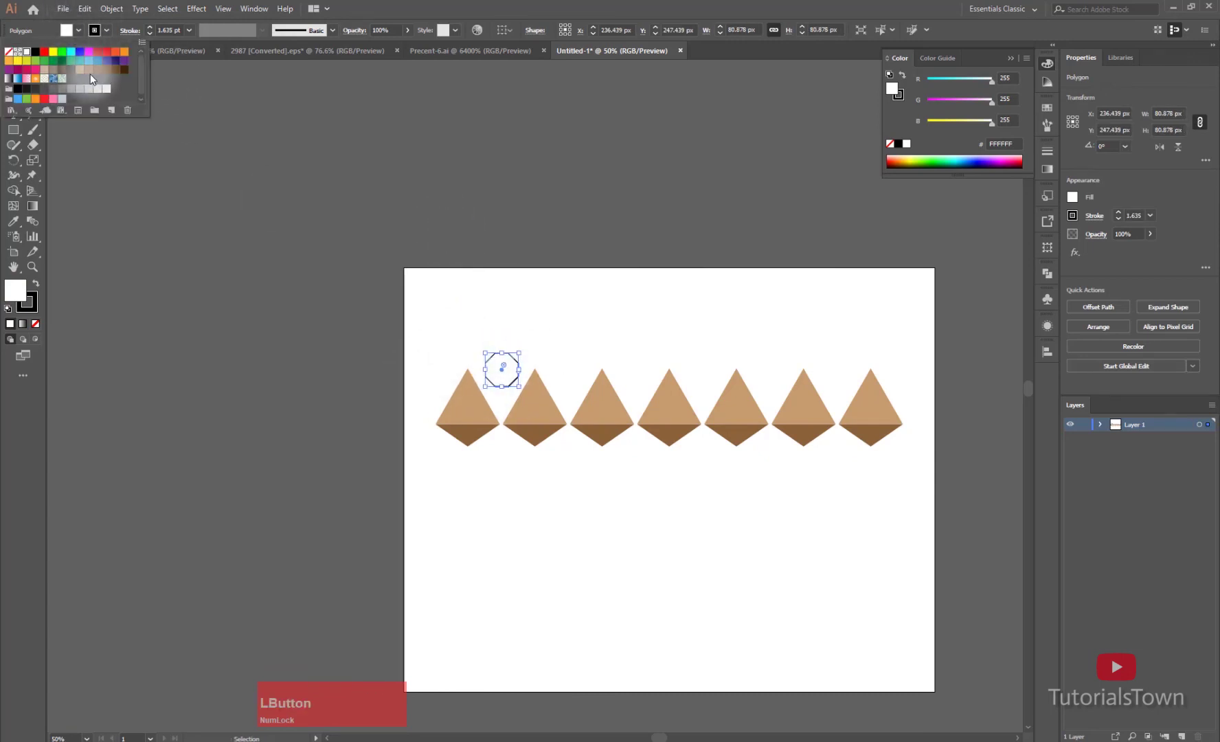
pyautogui.click(20, 61)
pyautogui.click(18, 62)
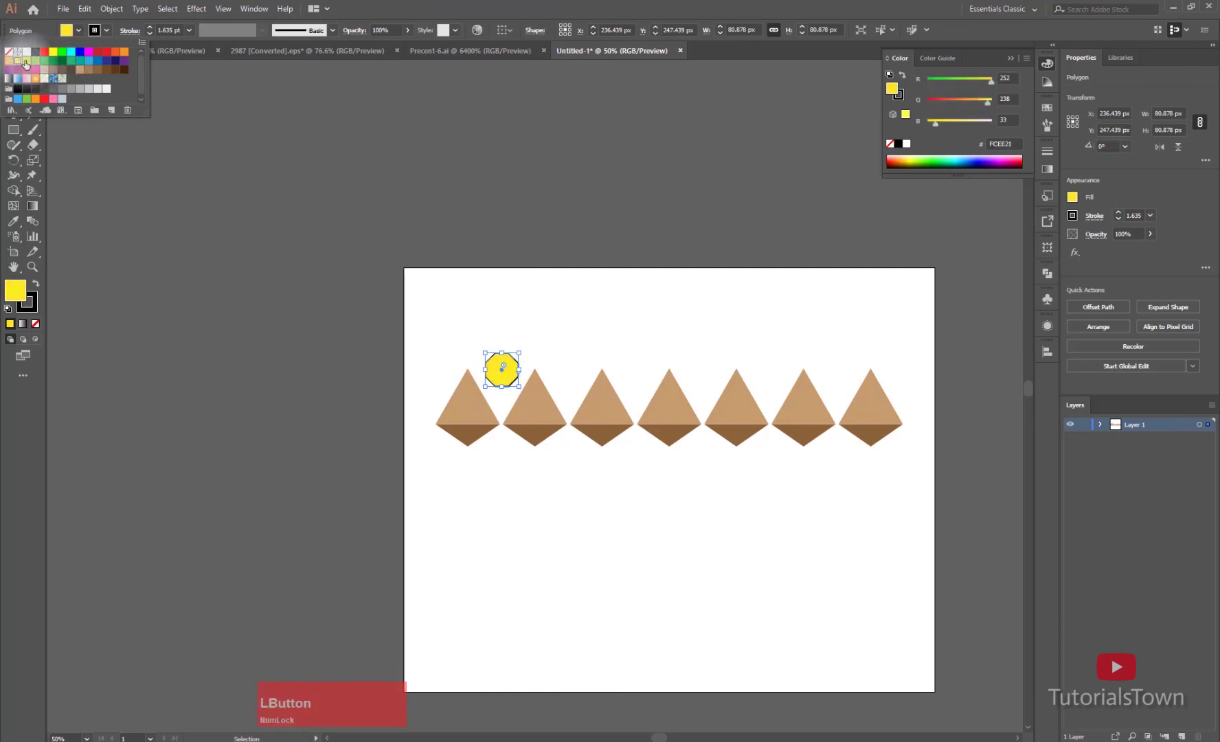
pyautogui.click(106, 31)
pyautogui.click(106, 30)
pyautogui.click(115, 59)
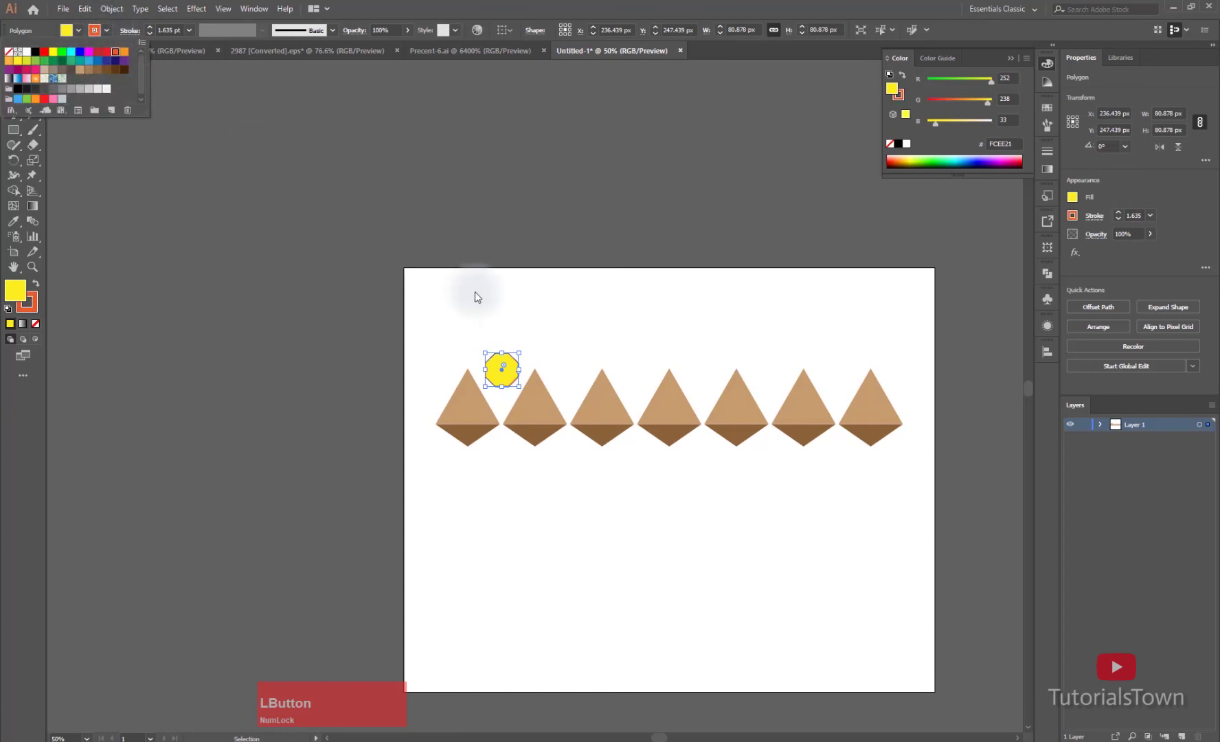
pyautogui.click(496, 245)
pyautogui.click(496, 245)
# Duplicate the yellow octagon sideways into the next gap between the peaks and repeat the duplication four times.
pyautogui.click(505, 378)
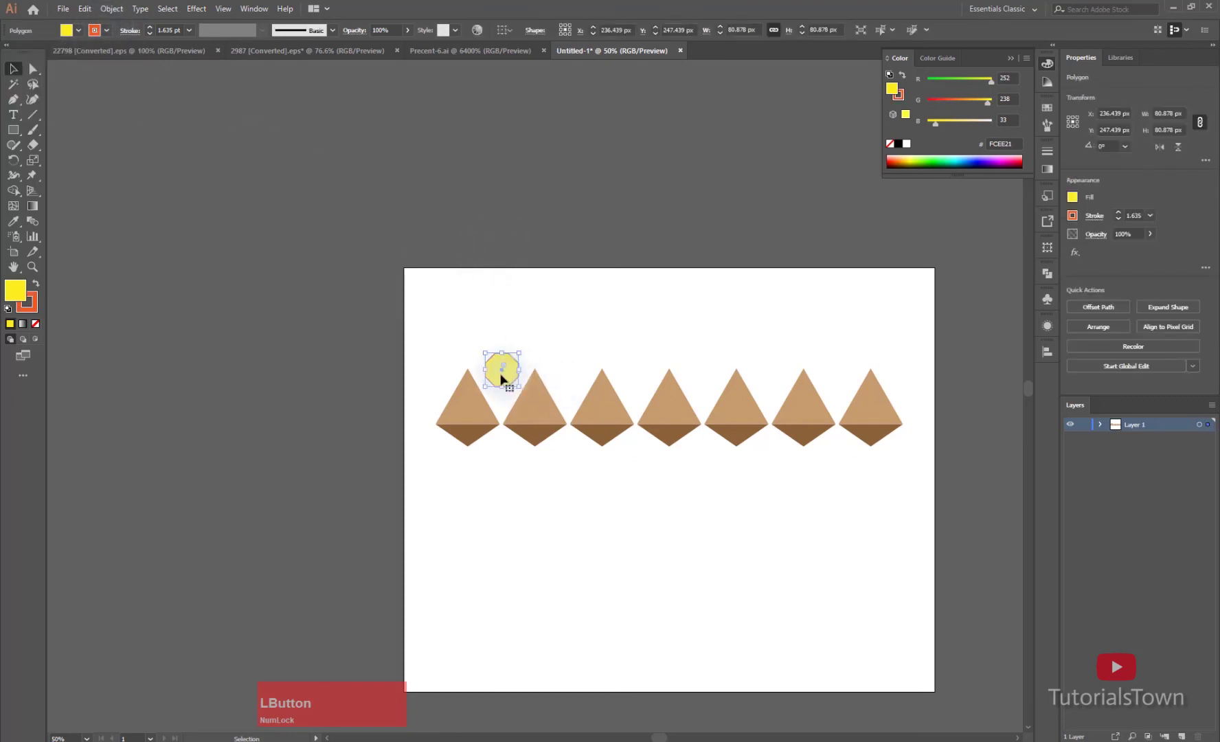
pyautogui.moveTo(498, 373); pyautogui.dragTo(567, 375)
pyautogui.hotkey('ctrl', 'd')
pyautogui.hotkey('ctrl', 'd')
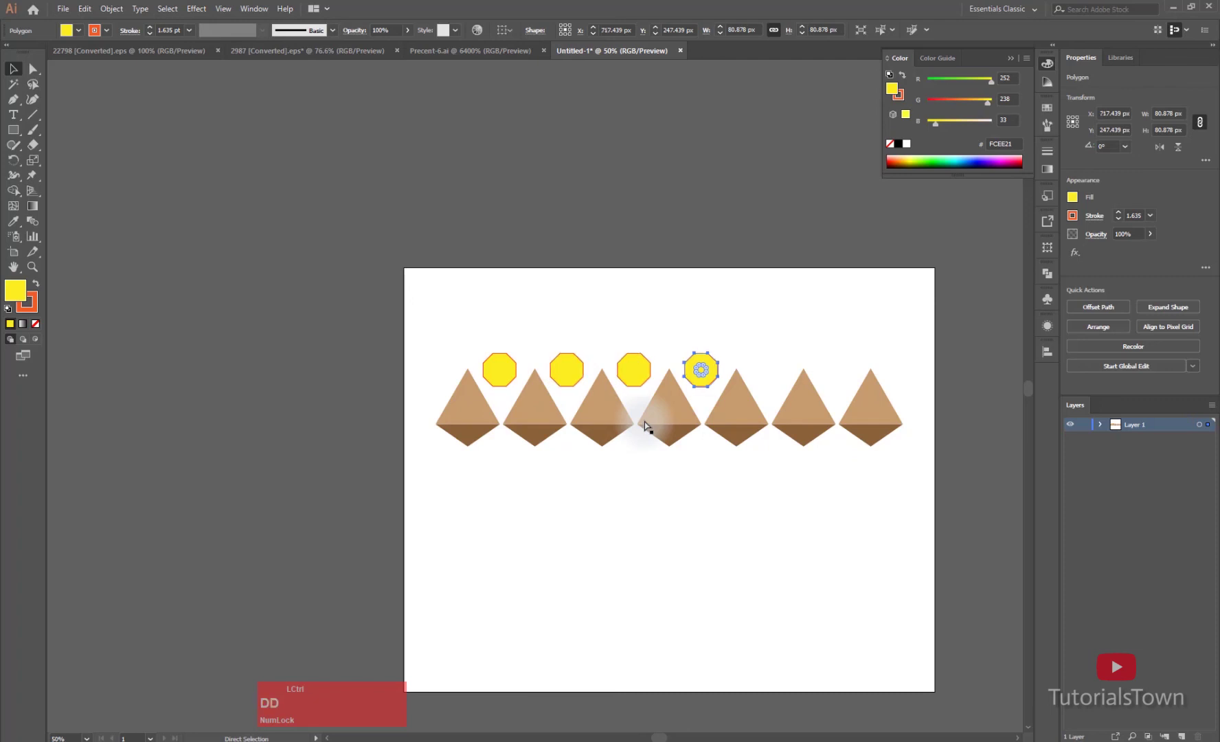
pyautogui.hotkey('ctrl', 'd')
pyautogui.hotkey('ctrl', 'd')
pyautogui.click(558, 287)
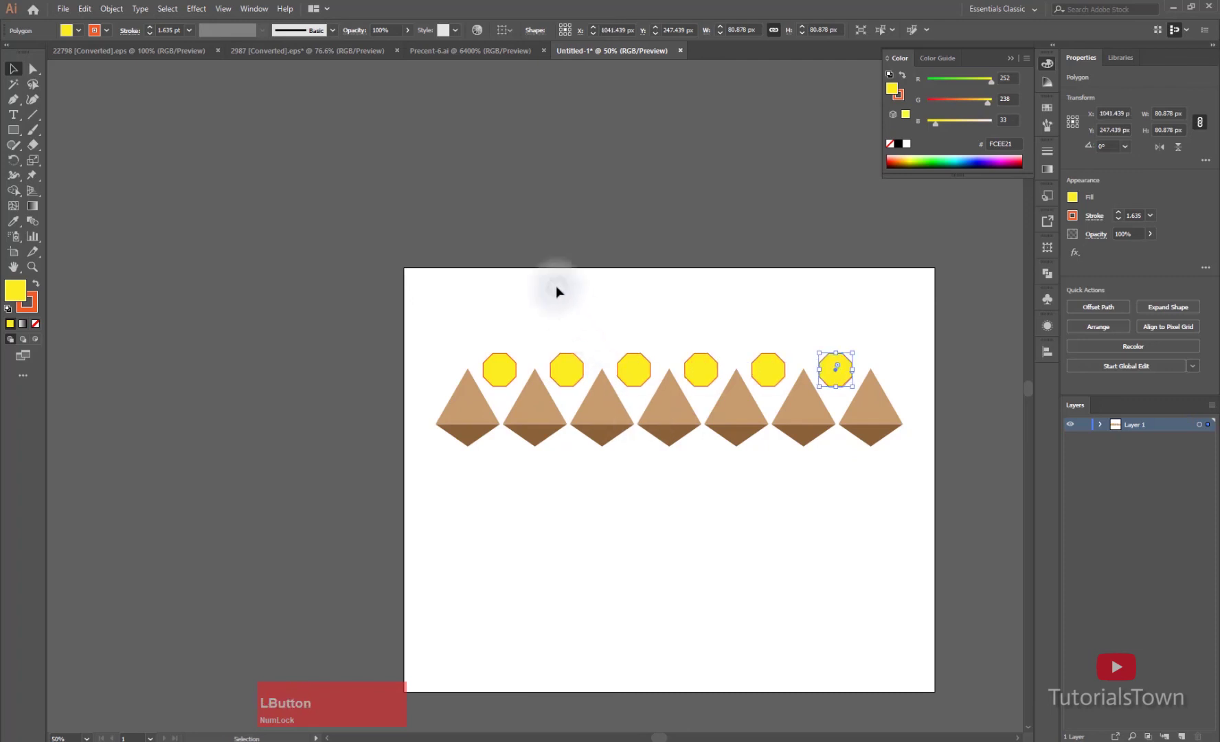
pyautogui.hotkey('ctrl', 'space')
pyautogui.moveTo(430, 332); pyautogui.dragTo(921, 479)
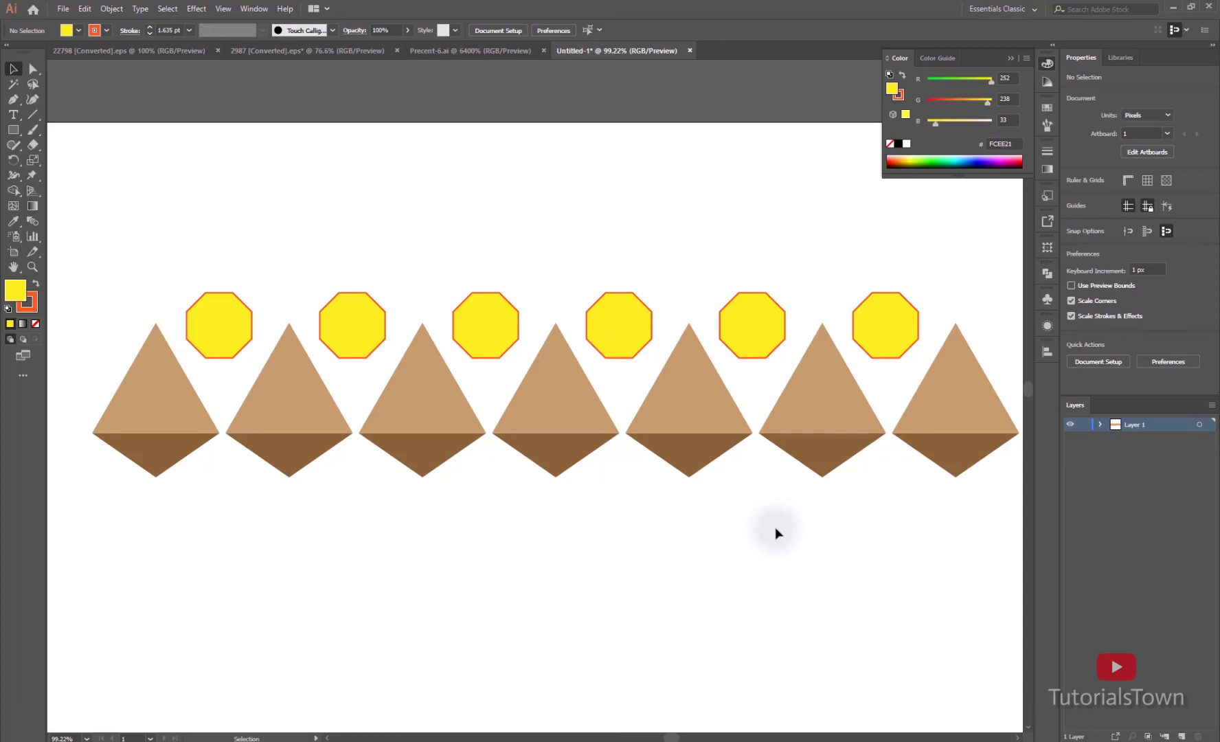
# Start saving the document to the Desktop with the file name Mountains.
pyautogui.click(63, 12)
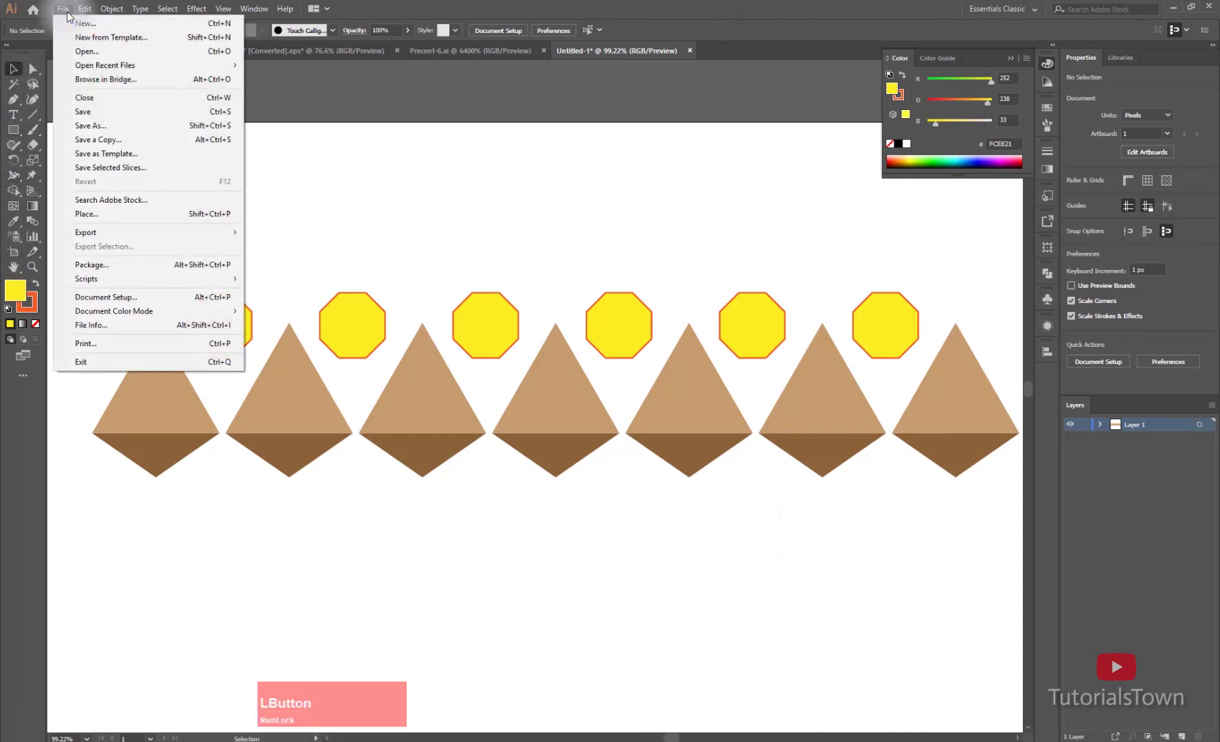
pyautogui.click(95, 111)
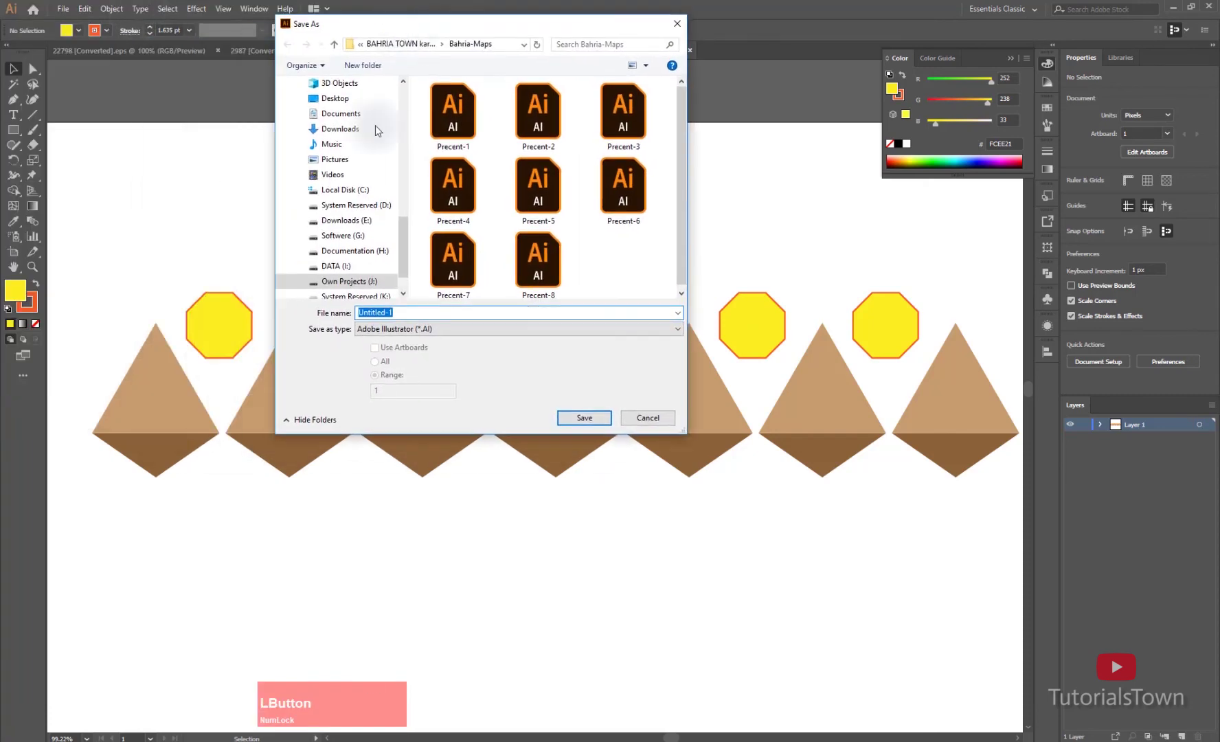
pyautogui.moveTo(403, 250); pyautogui.dragTo(400, 100)
pyautogui.click(347, 109)
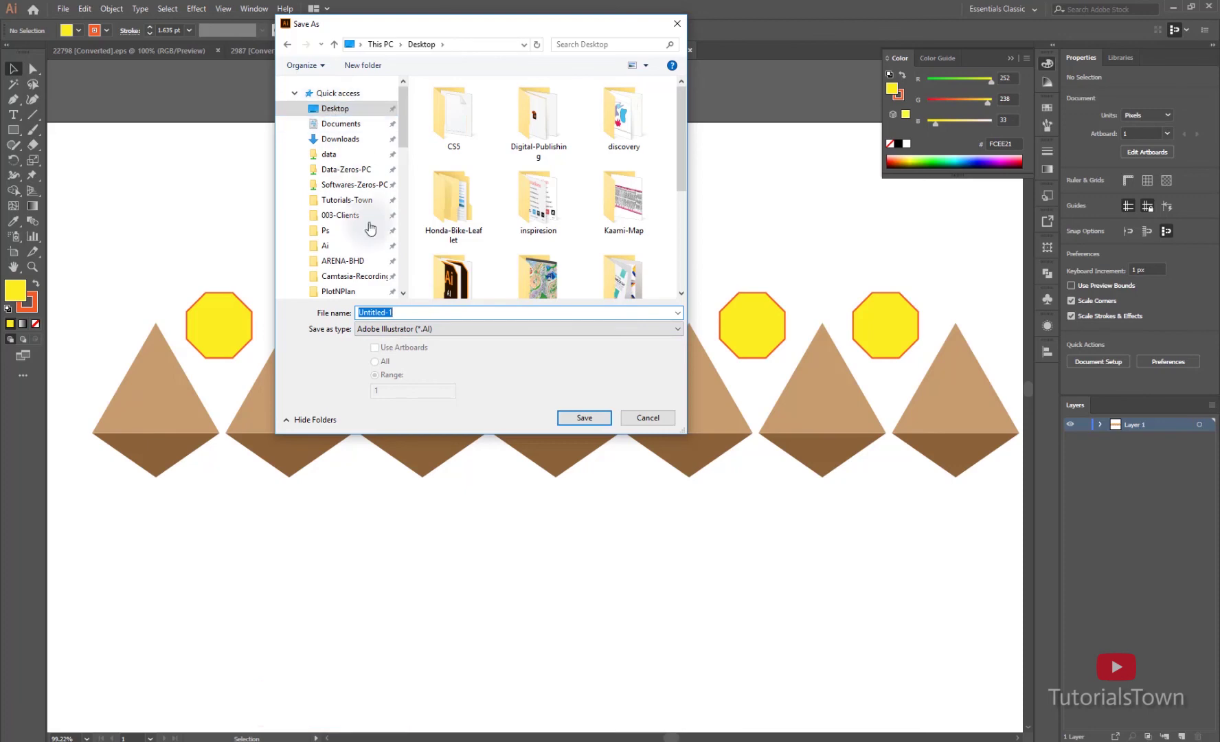
pyautogui.moveTo(426, 313); pyautogui.dragTo(323, 313)
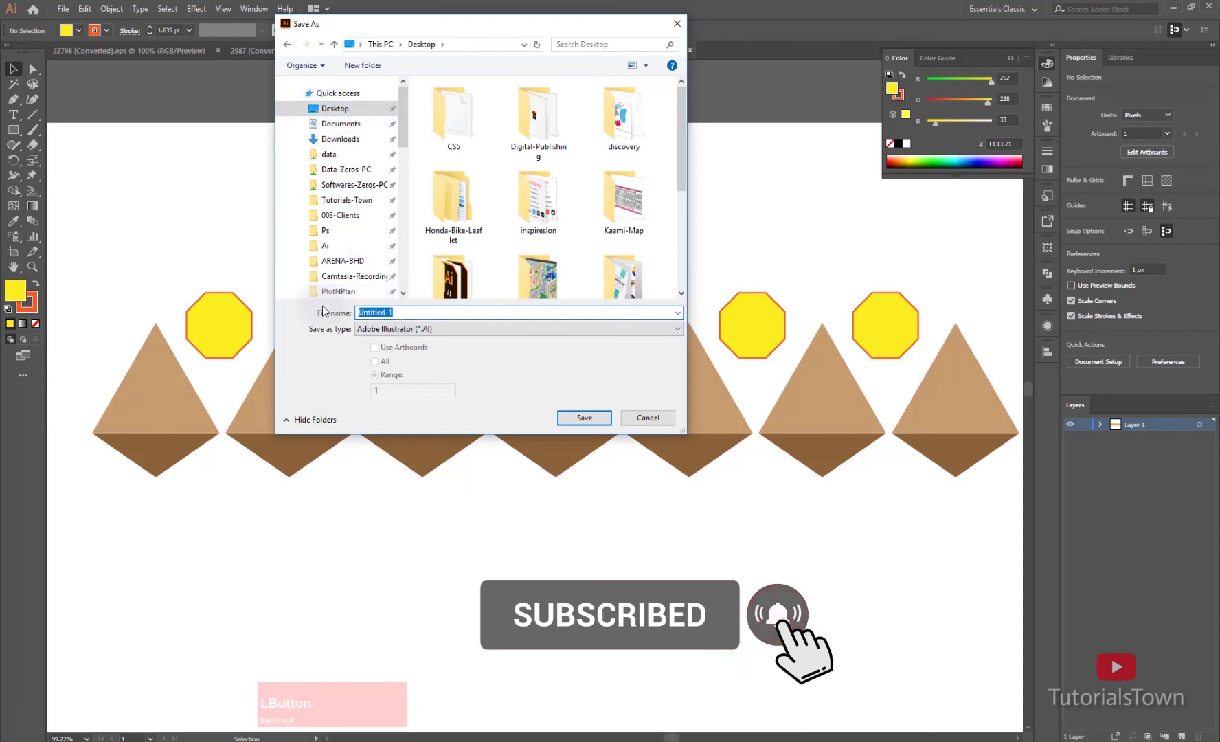
pyautogui.write('Mountains')
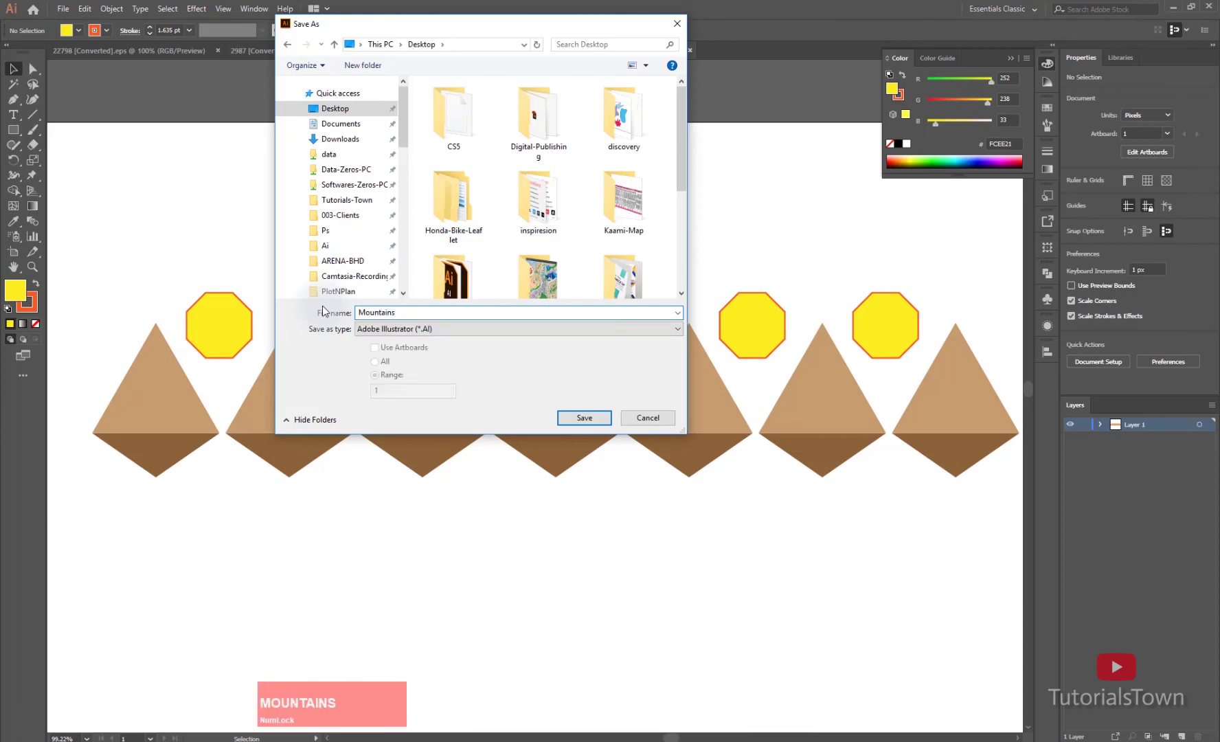
# Choose Adobe Illustrator (*.AI) as the file type for Mountains and proceed to the Illustrator save options.
pyautogui.click(391, 331)
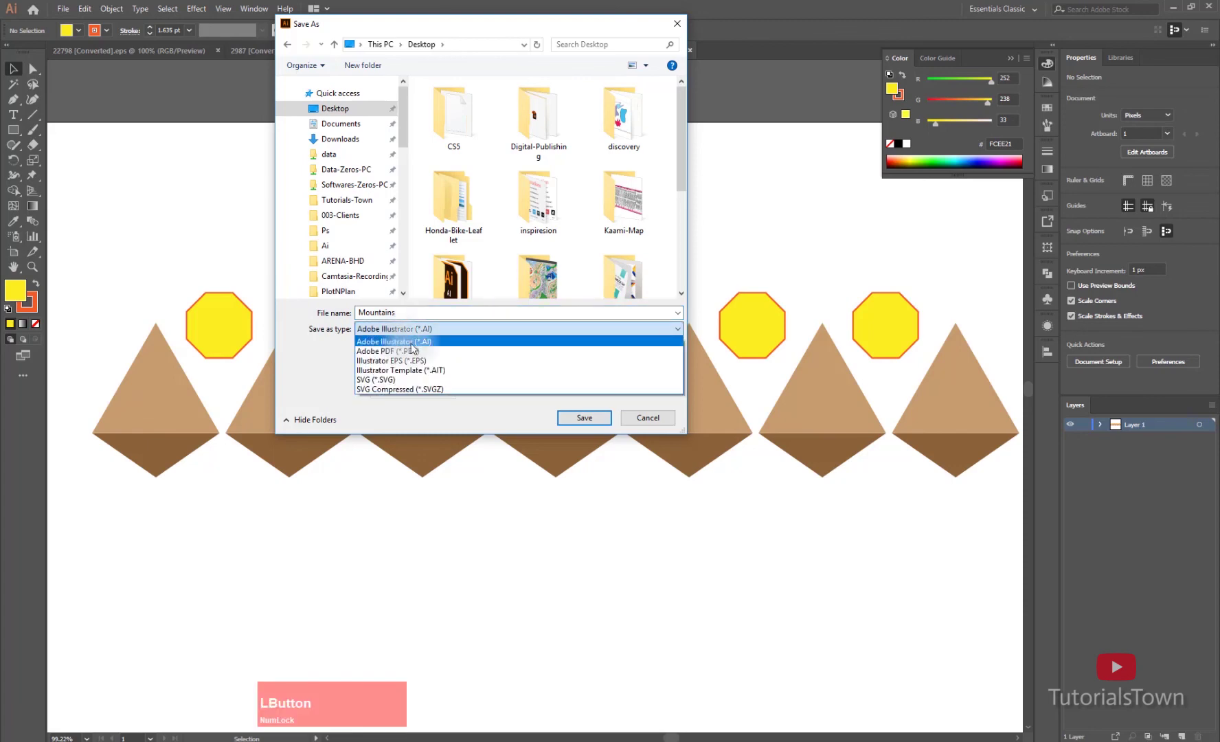
pyautogui.click(544, 342)
pyautogui.click(582, 418)
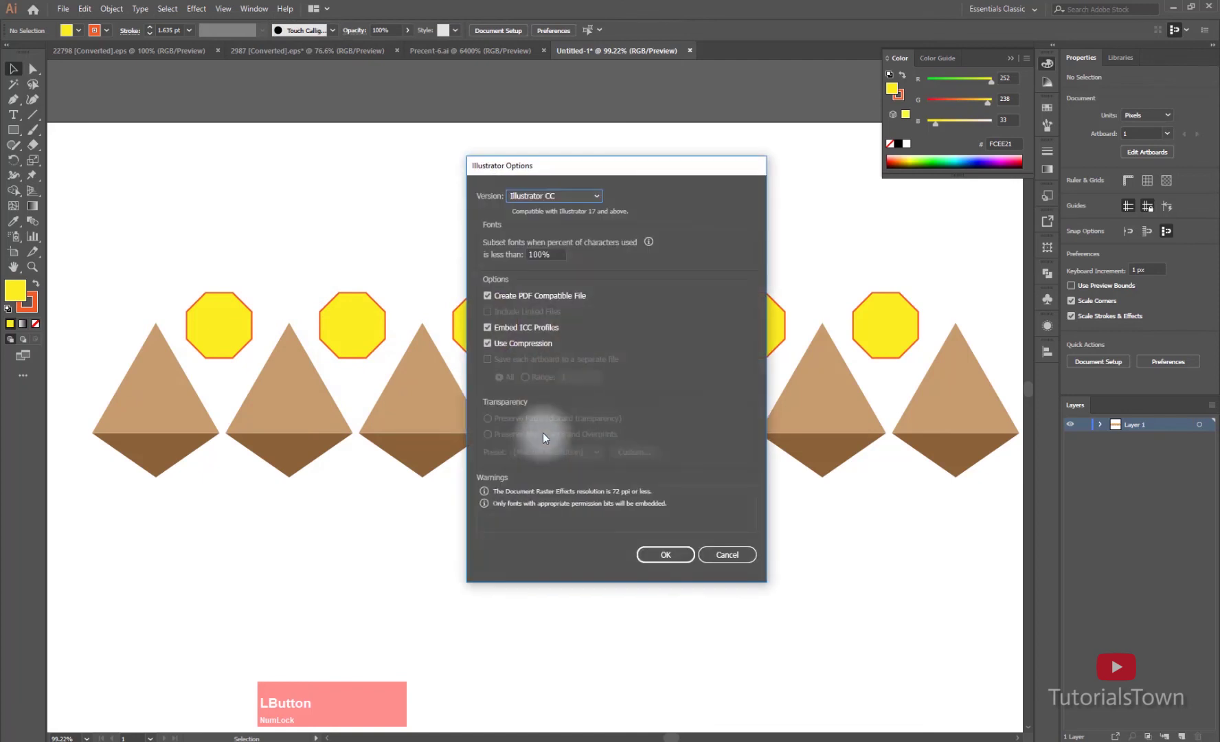
# Review the available file versions, choose Illustrator CC and finish saving the Mountains file with the other options at their defaults.
pyautogui.moveTo(574, 156); pyautogui.dragTo(485, 95)
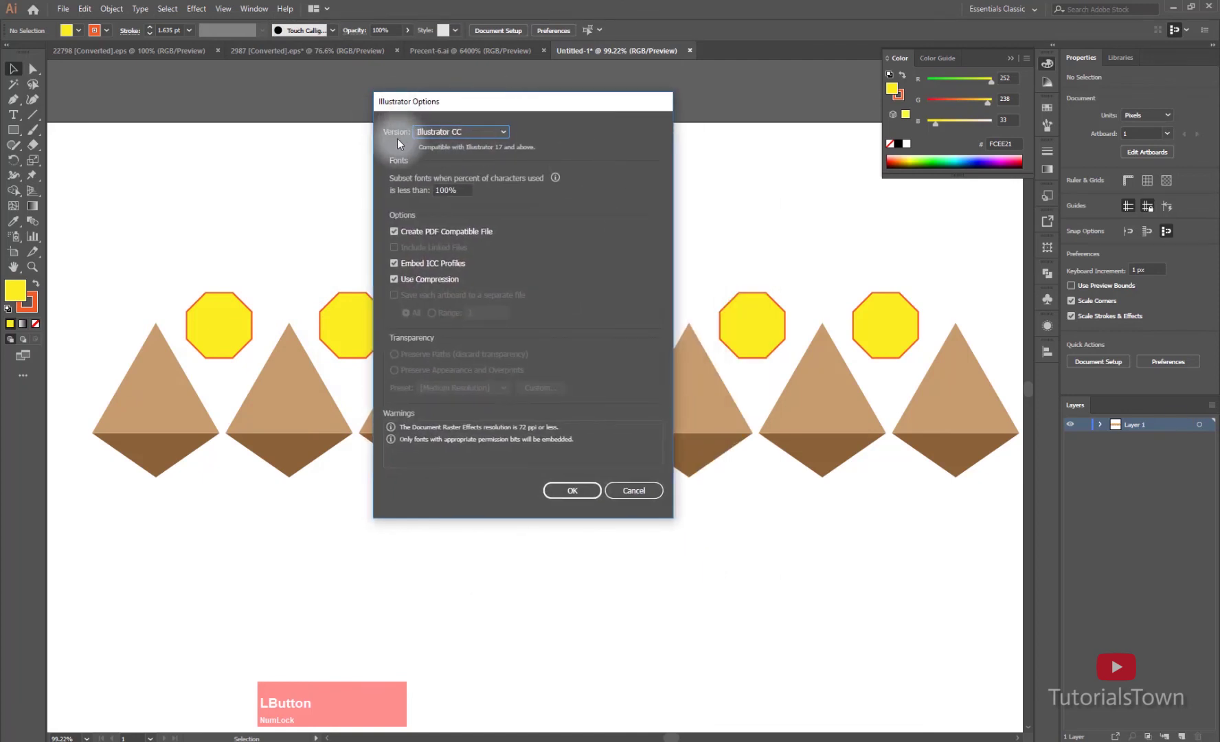
pyautogui.click(461, 133)
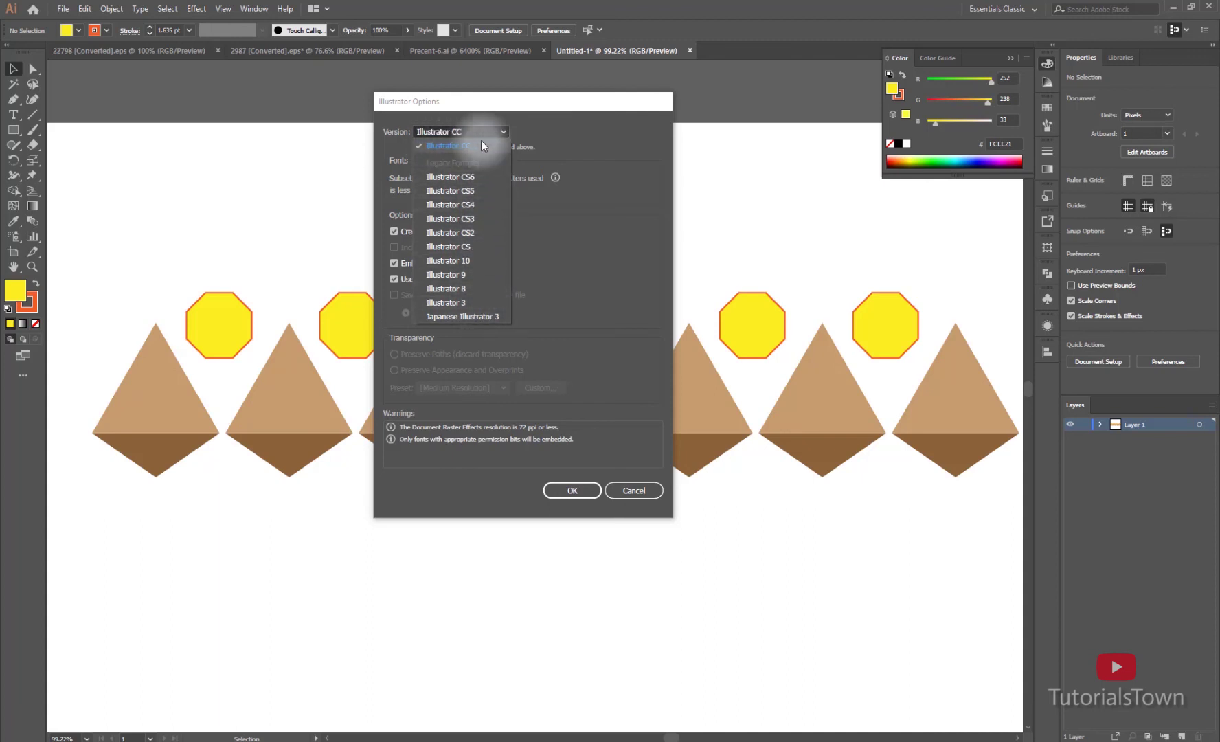
pyautogui.click(448, 146)
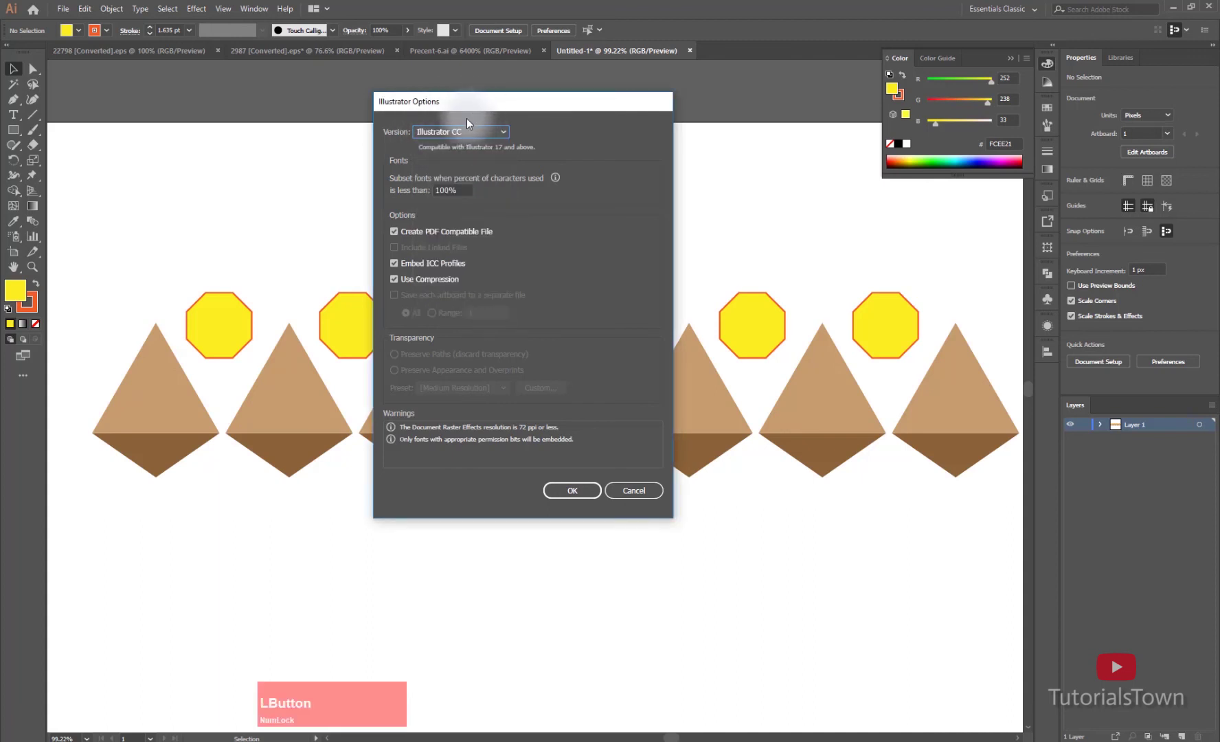
pyautogui.click(466, 129)
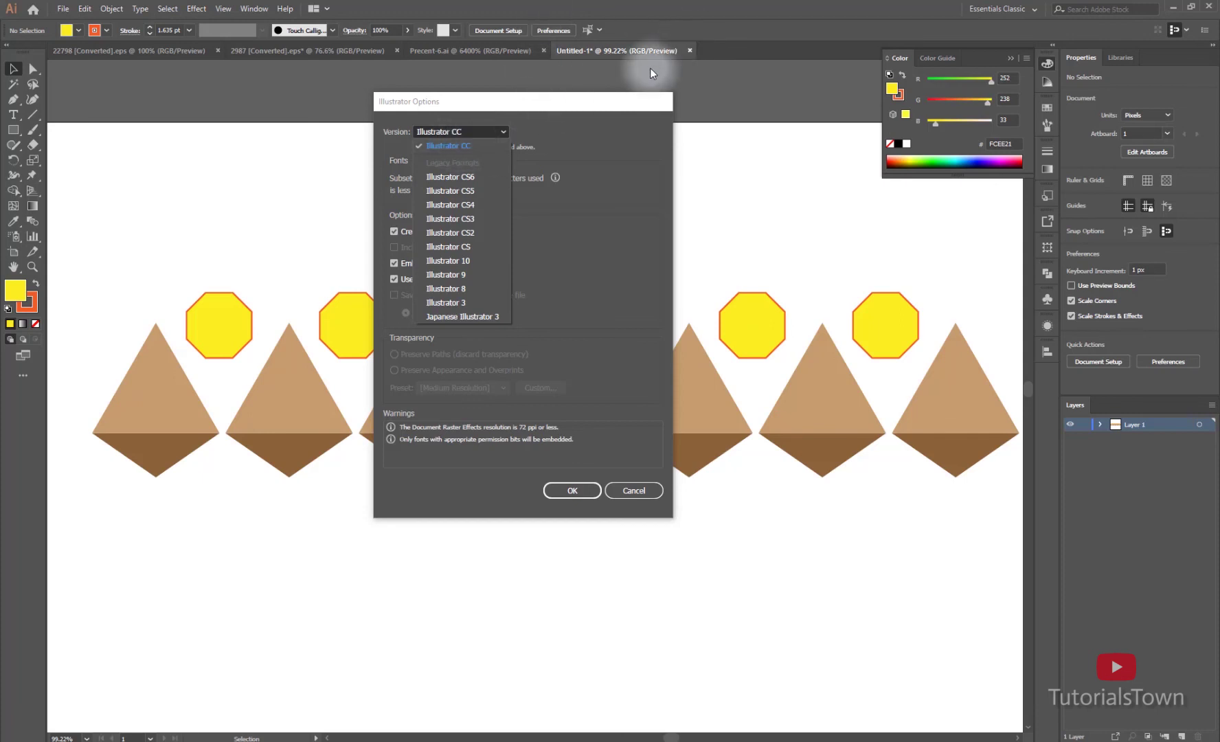
pyautogui.click(467, 147)
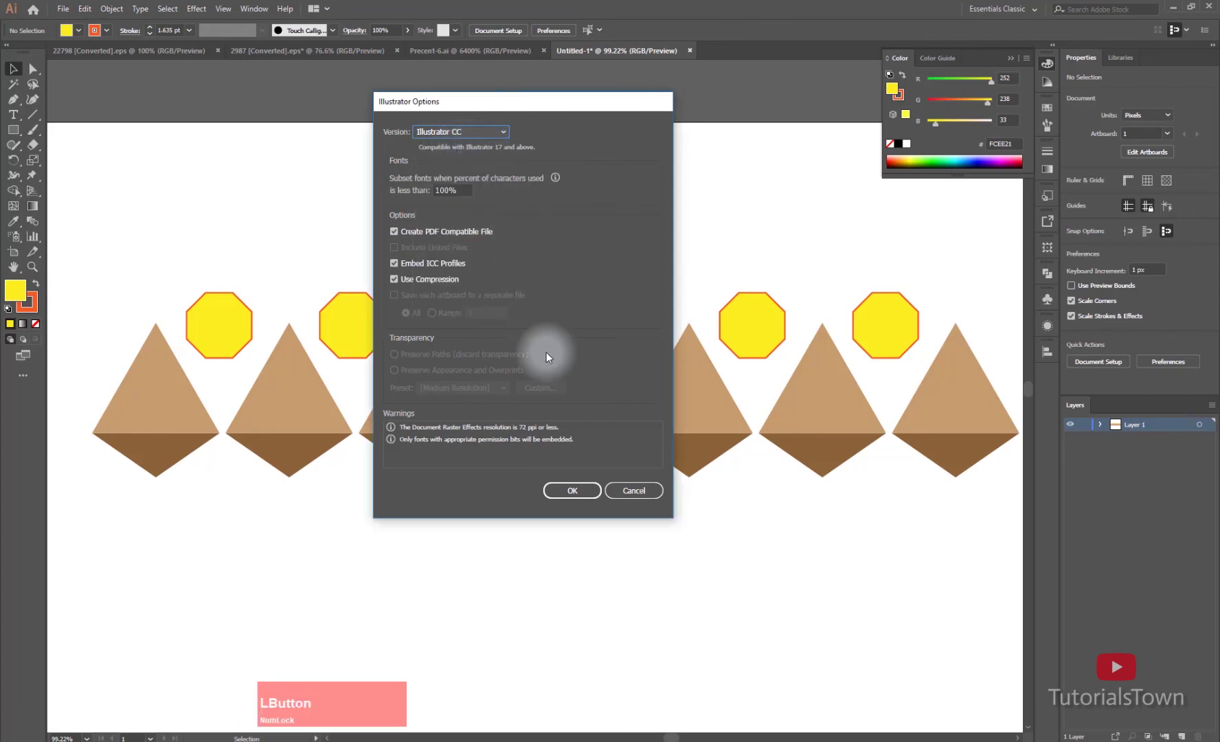
pyautogui.click(456, 131)
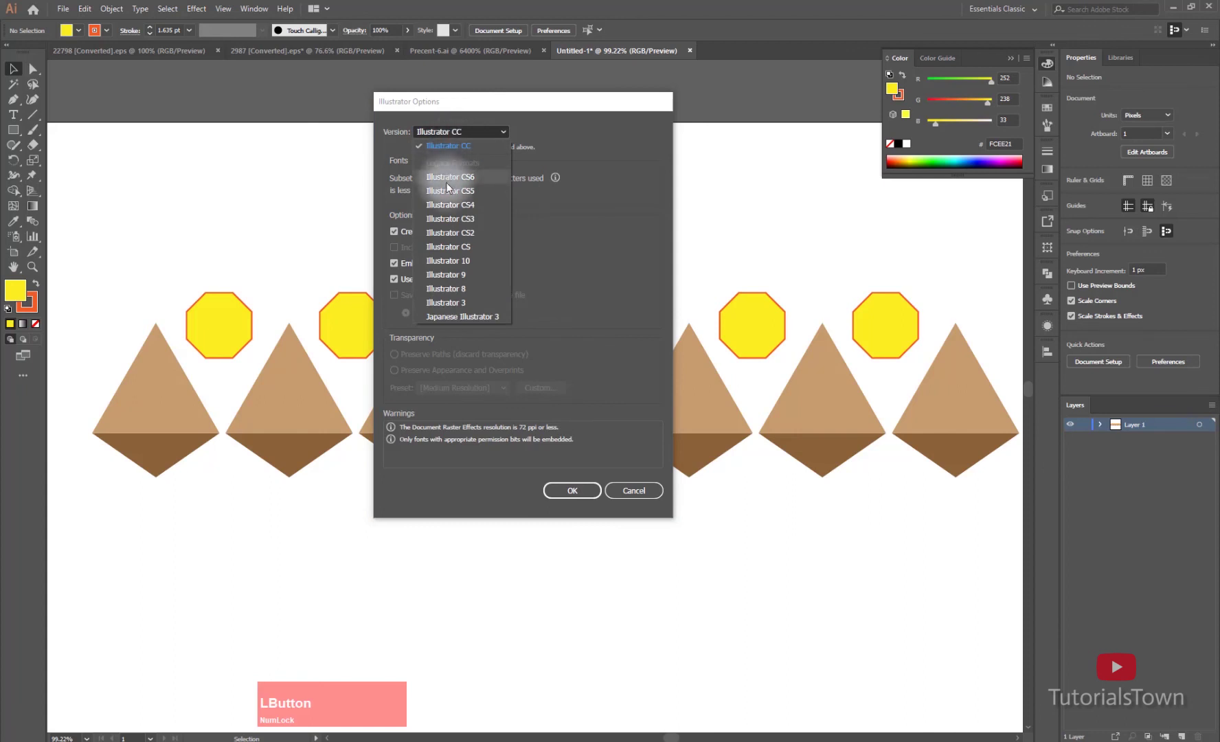
pyautogui.click(450, 146)
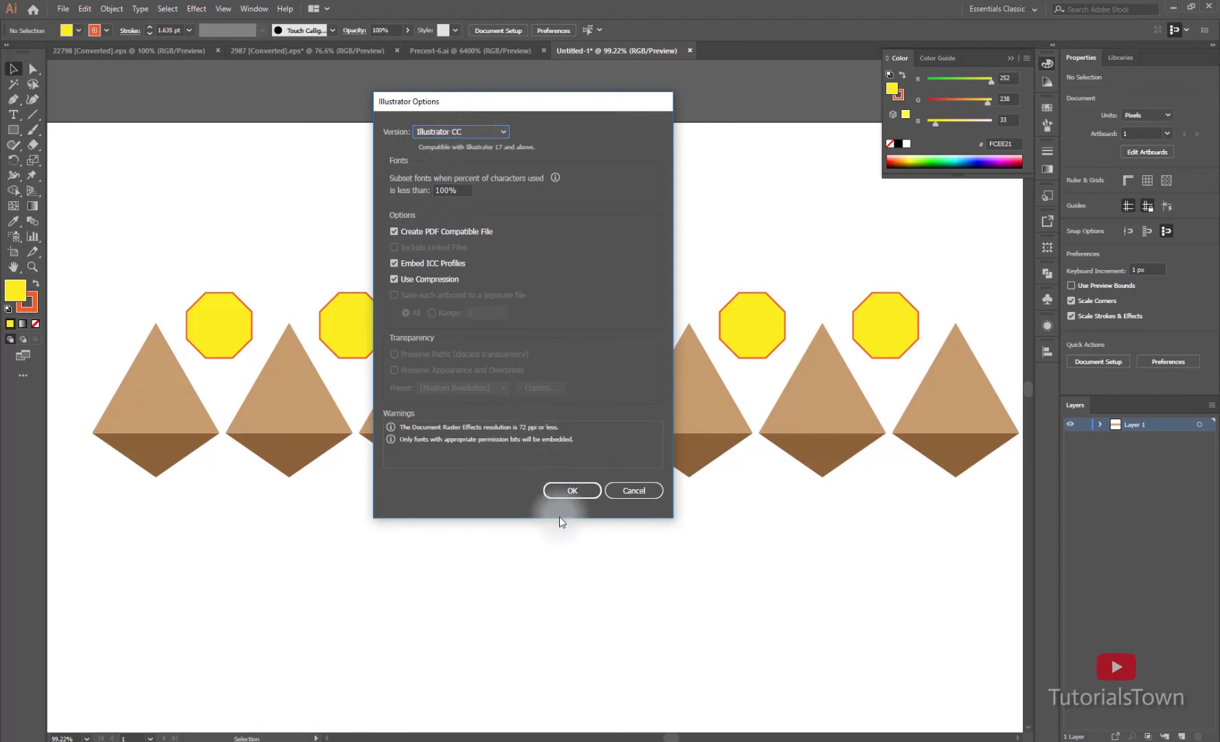
pyautogui.click(570, 490)
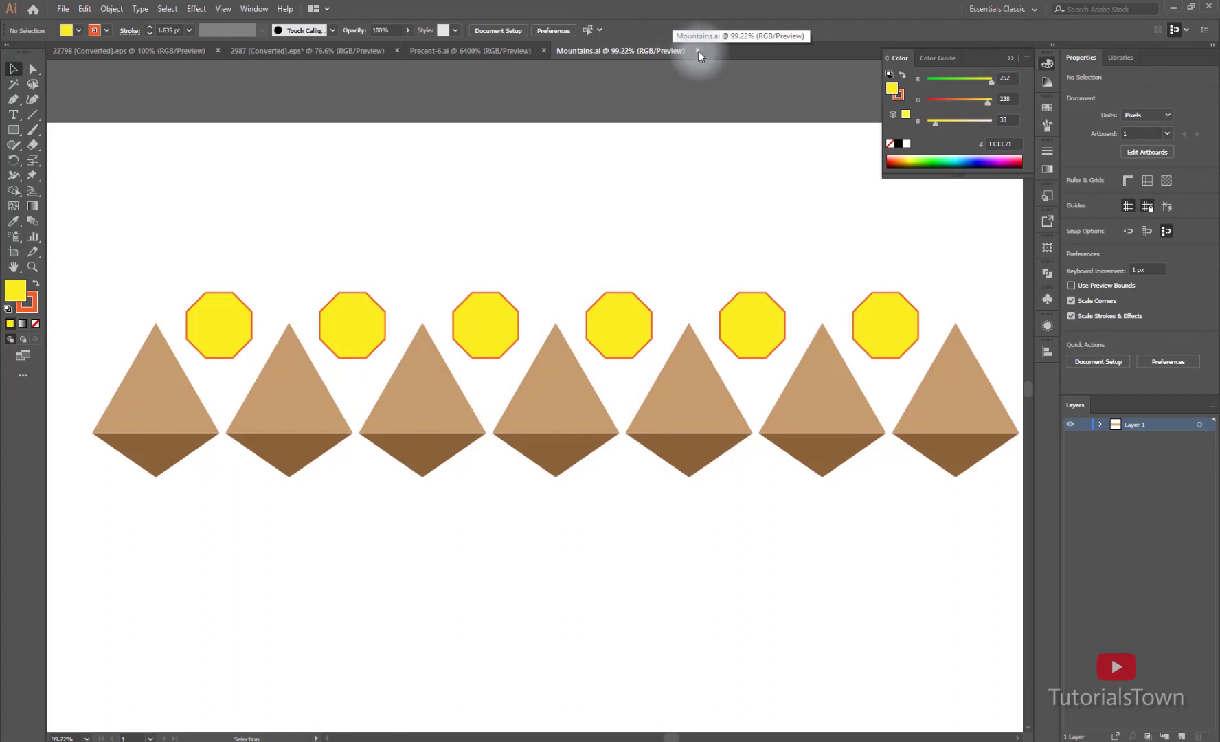
# Open the saved Mountains AI file from the Desktop and agree to create another window for the document.
pyautogui.click(63, 10)
pyautogui.click(80, 50)
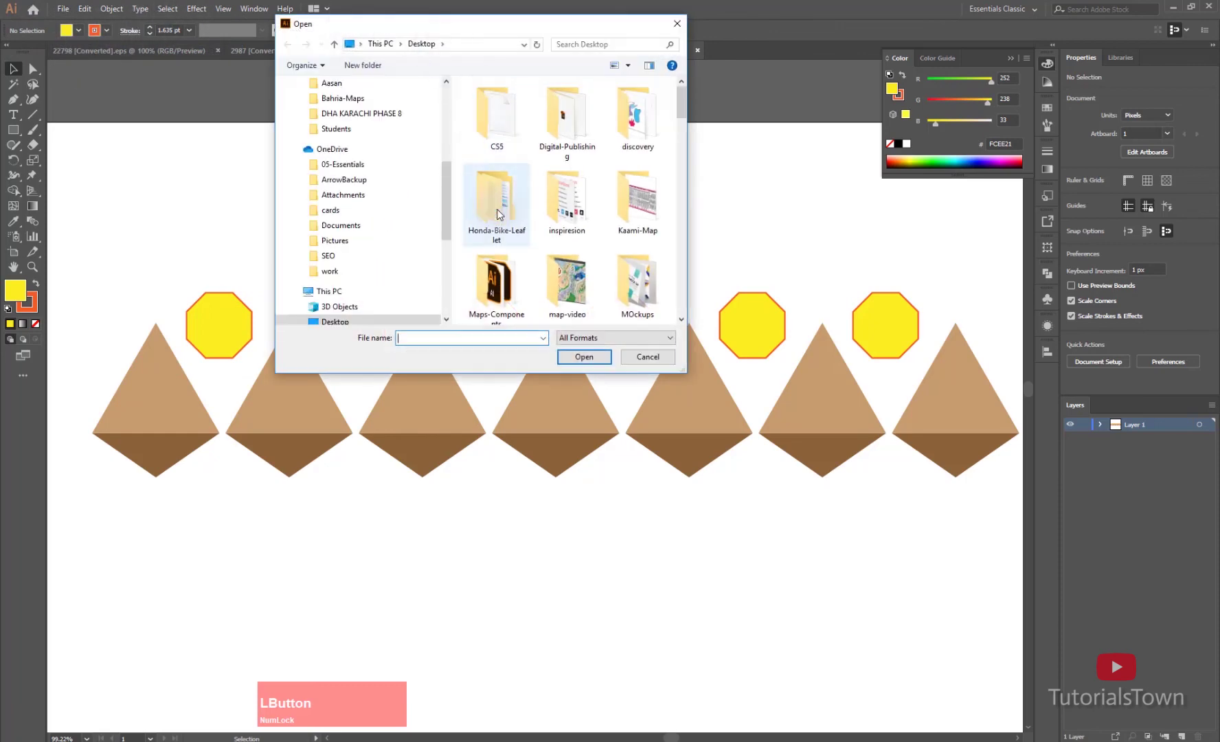
pyautogui.scroll(-5, 498, 214)
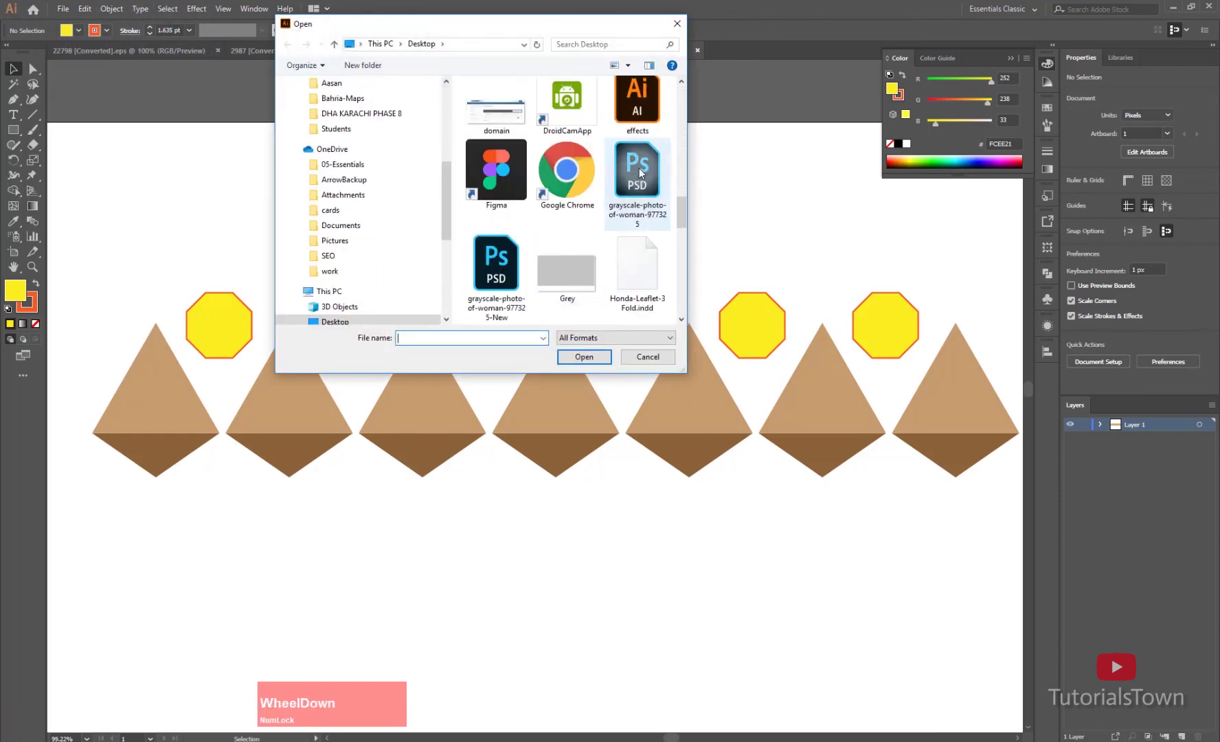
pyautogui.scroll(-3, 562, 237)
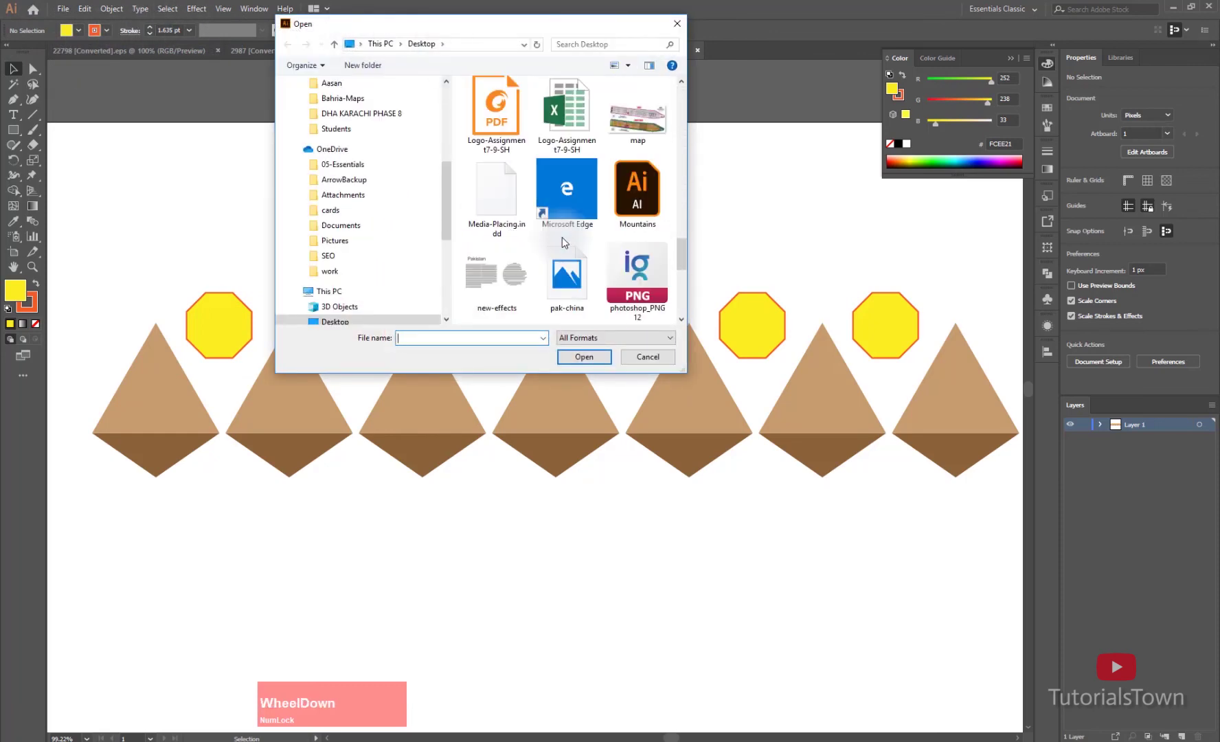
pyautogui.doubleClick(640, 191)
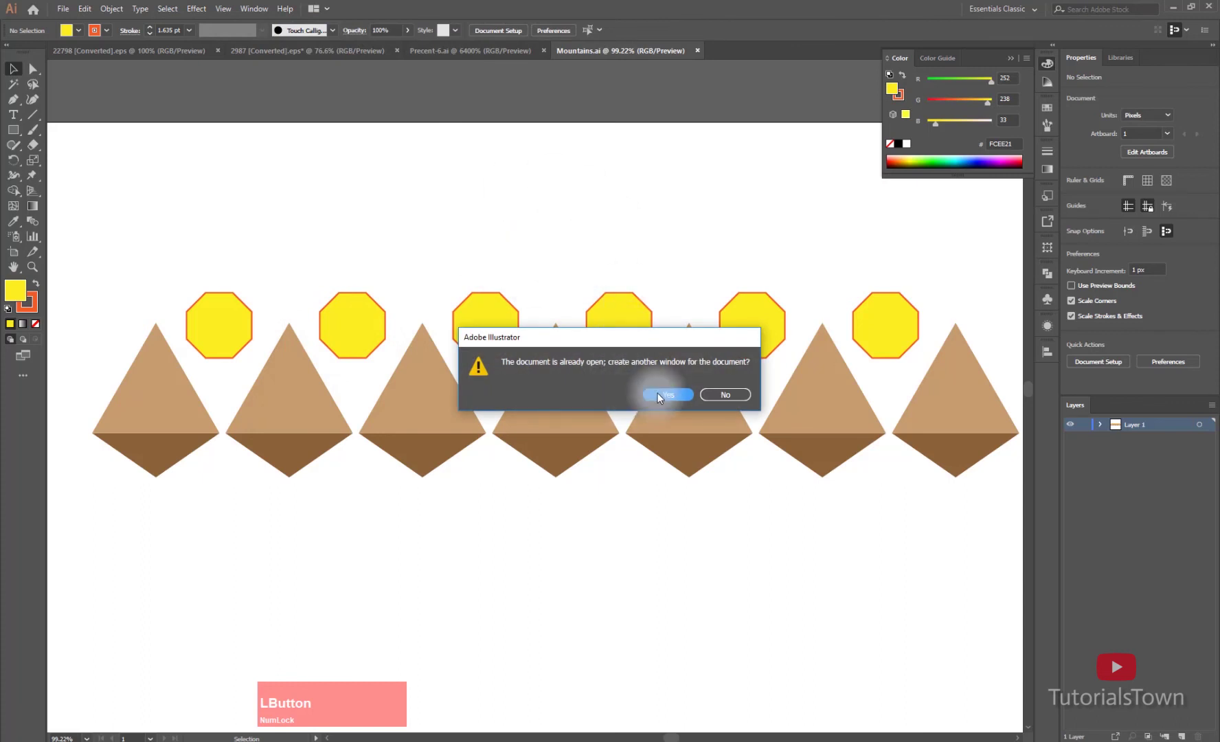
pyautogui.click(668, 390)
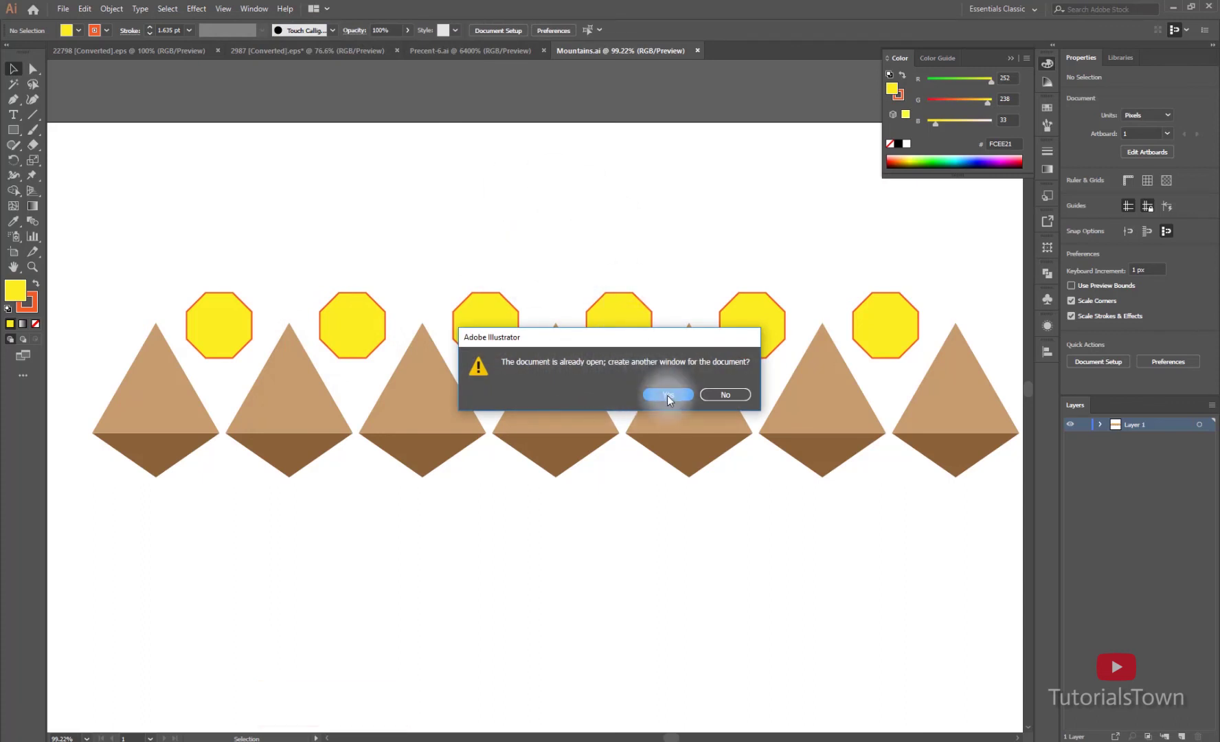